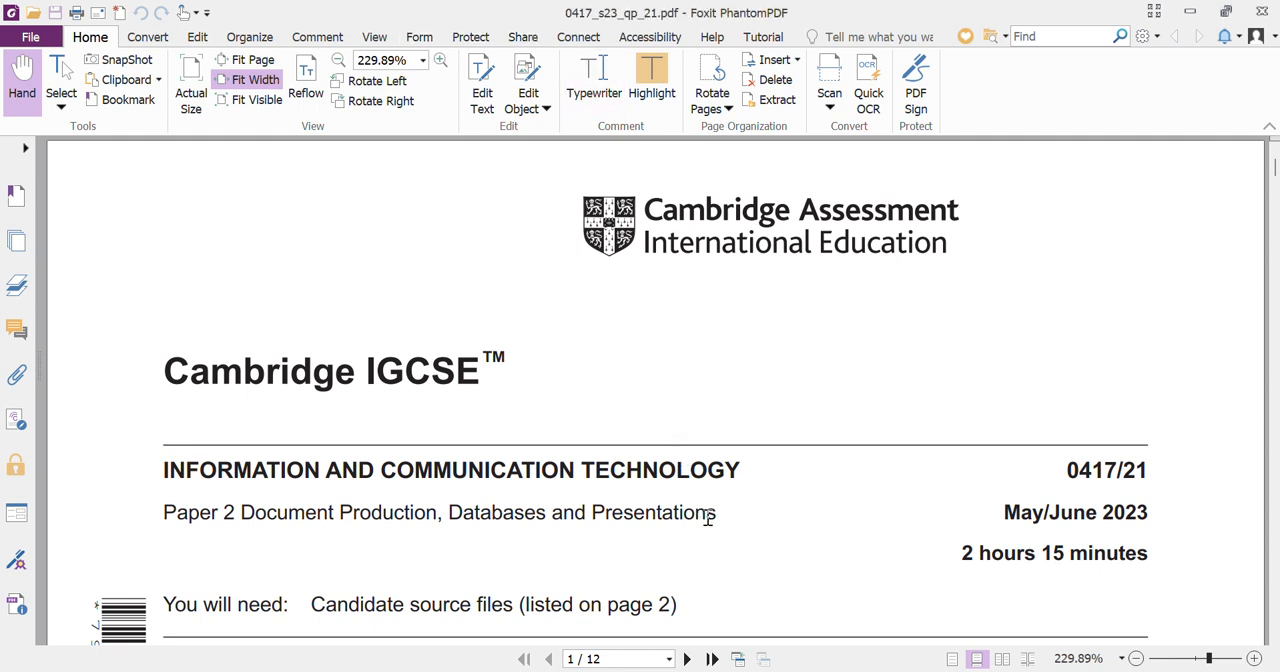
- Go to Task 1 in the exam paper and open j2321evidence.rtf from the confidential source files folder in Word
{"action": "scroll", "coordinate": [705, 517], "scroll_direction": "down", "scroll_amount": 5}
{"action": "scroll", "coordinate": [706, 524], "scroll_direction": "down", "scroll_amount": 15}
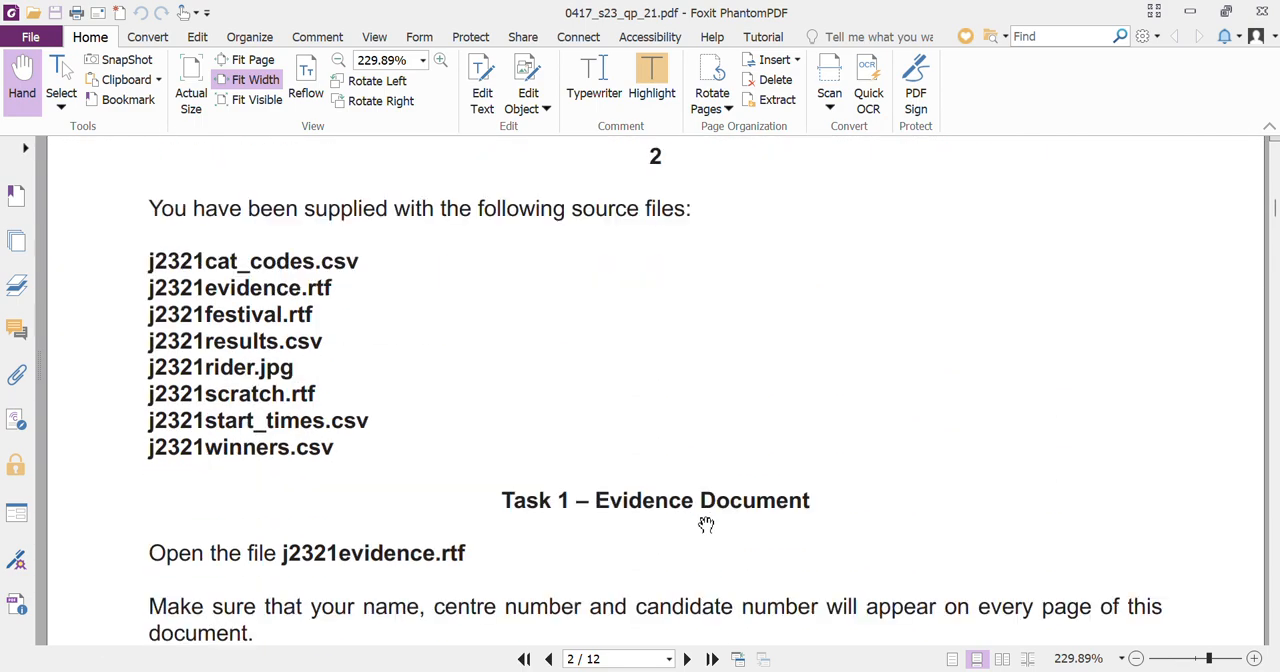
{"action": "scroll", "coordinate": [706, 524], "scroll_direction": "down", "scroll_amount": 3}
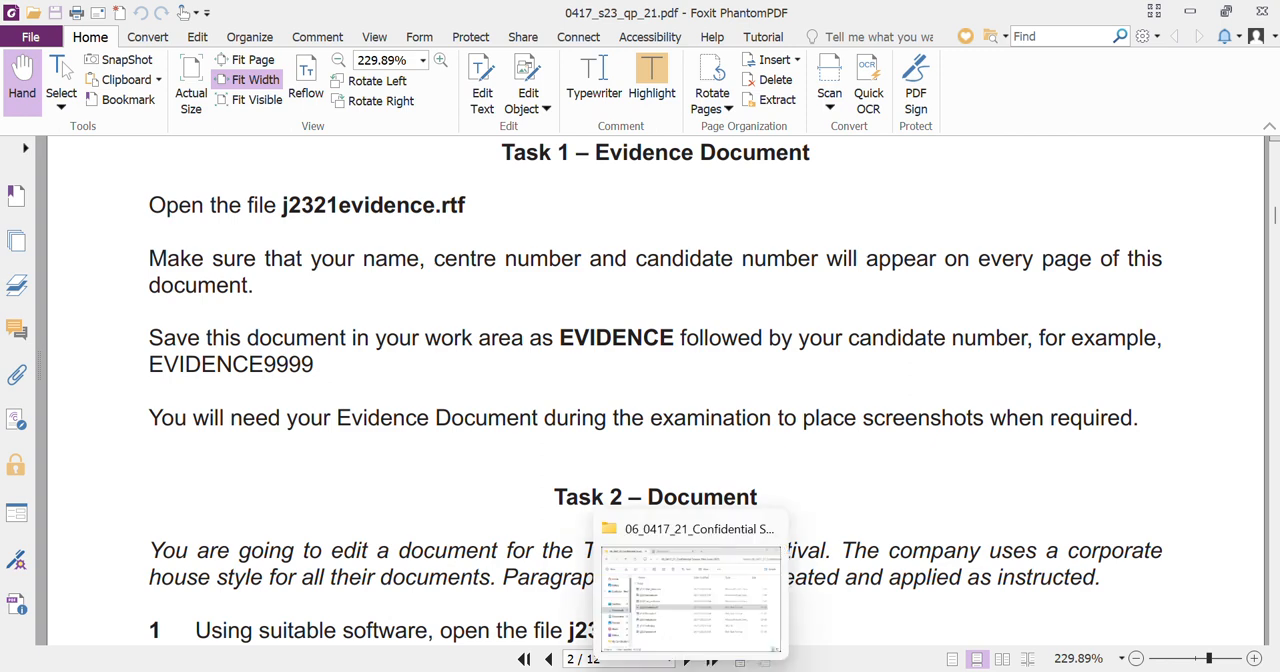
{"action": "left_click", "coordinate": [691, 671]}
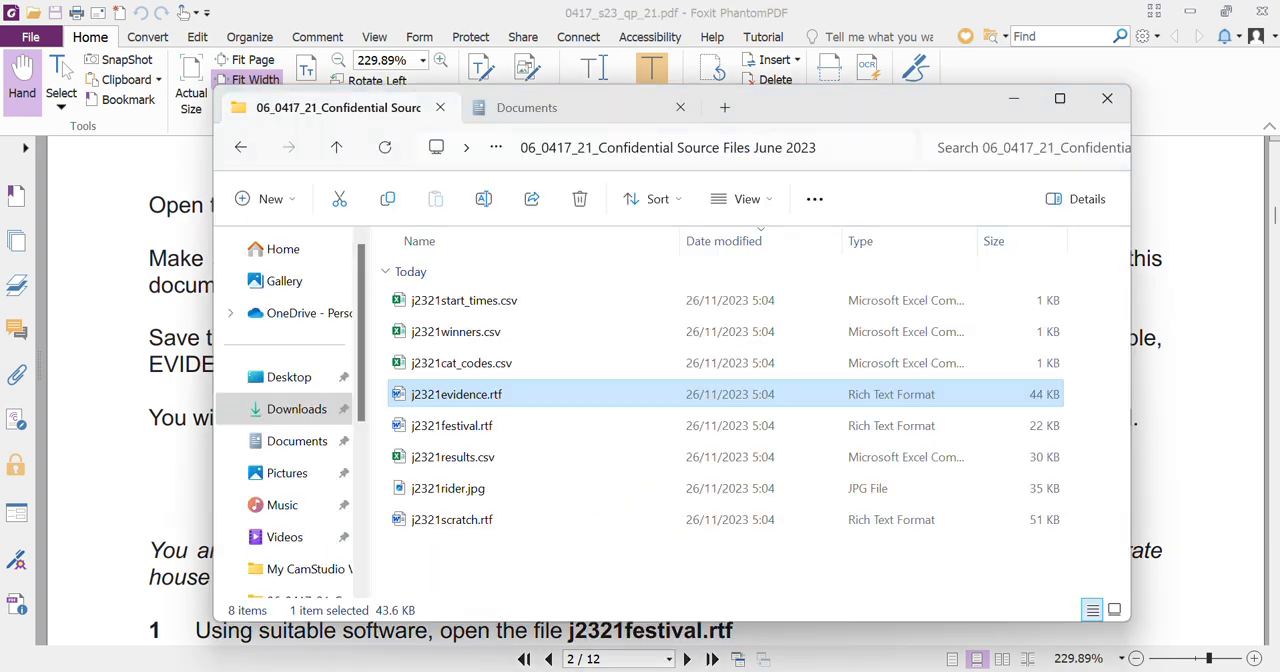
{"action": "double_click", "coordinate": [518, 401]}
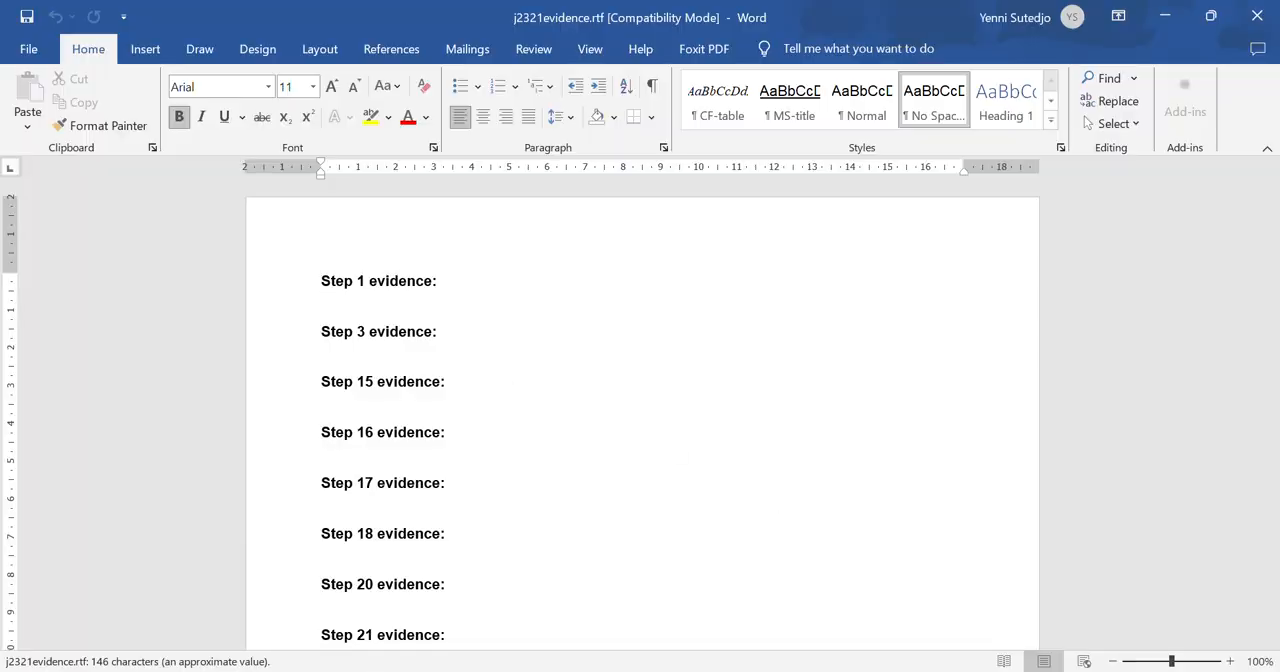
- Check the Task 1 header requirement and enter the candidate's full name, centre number and candidate number in the evidence document's header
{"action": "left_click", "coordinate": [911, 671]}
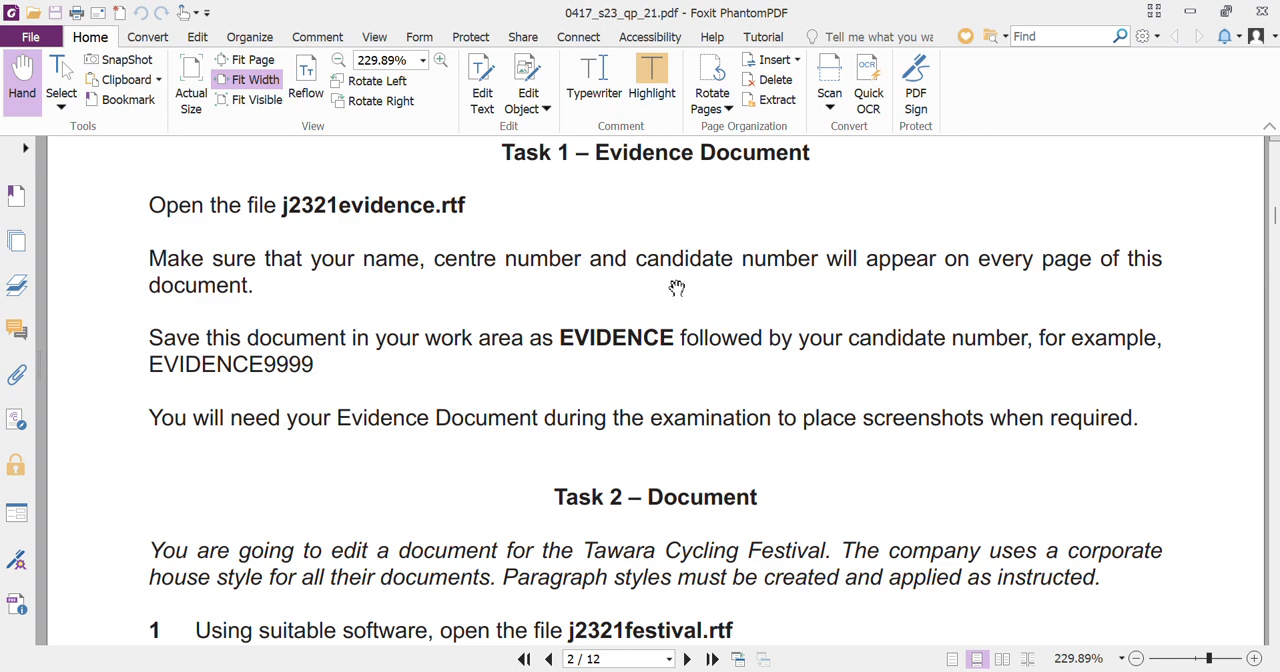
{"action": "left_click", "coordinate": [955, 671]}
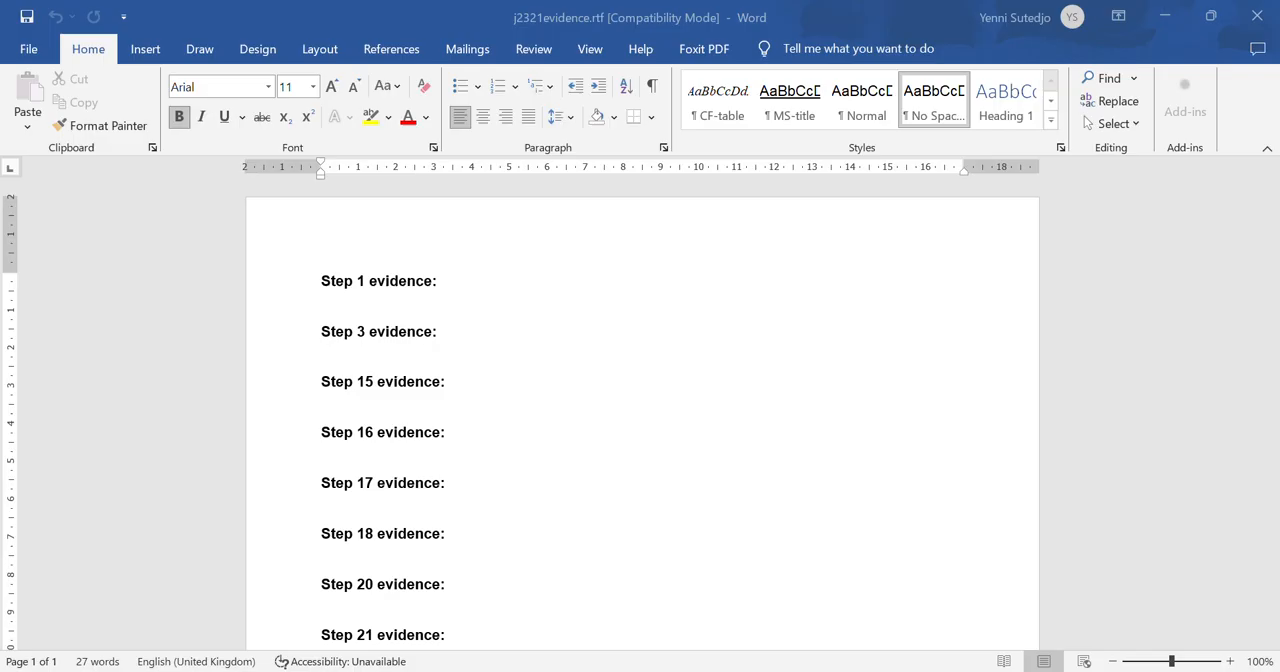
{"action": "double_click", "coordinate": [452, 226]}
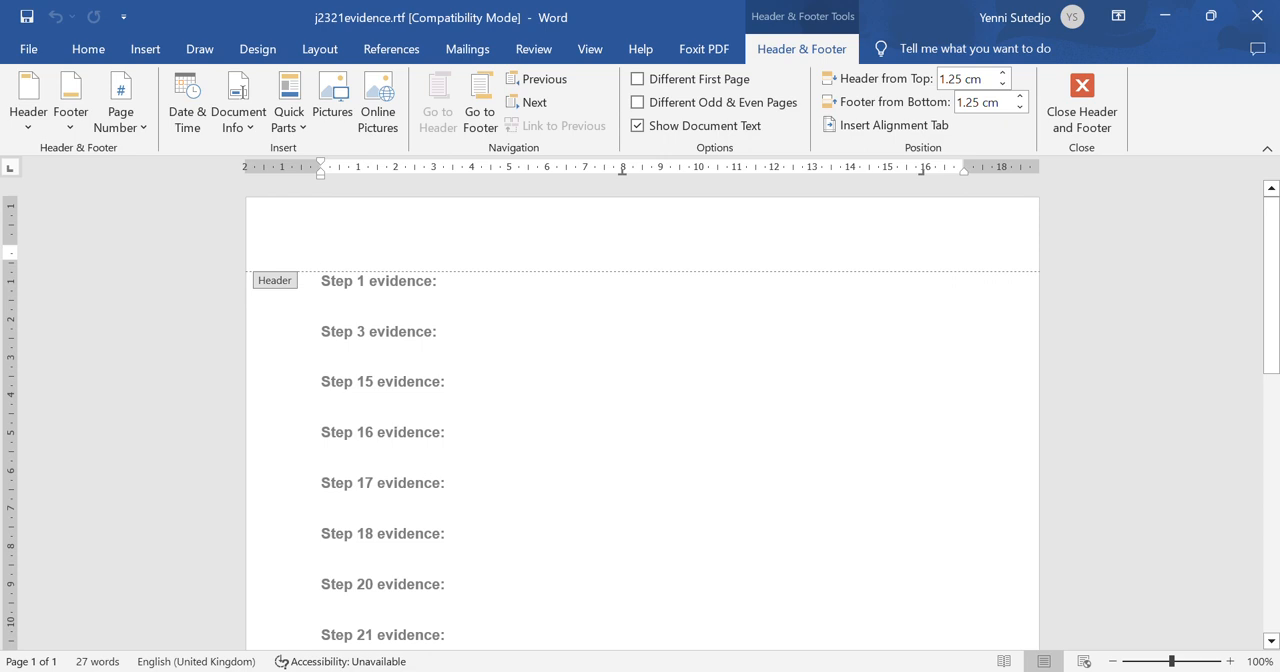
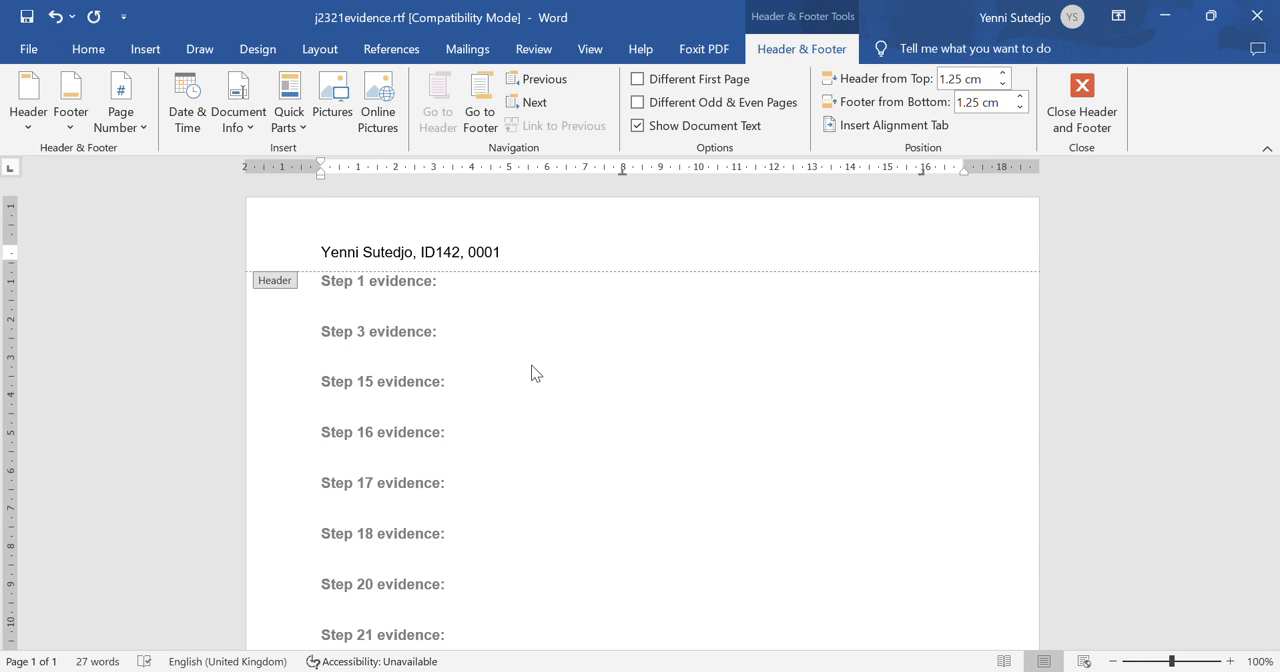
{"action": "double_click", "coordinate": [532, 368]}
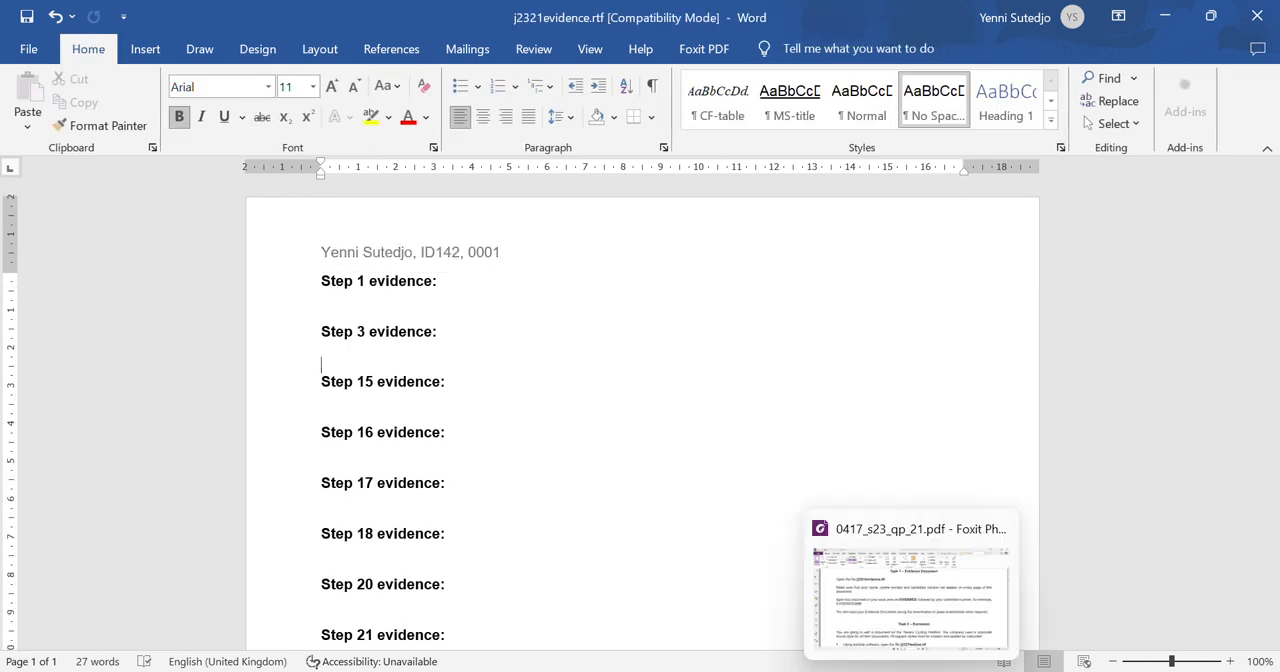
- Create a folder named "work area 0001" in Documents using File Explorer
{"action": "left_click", "coordinate": [911, 671]}
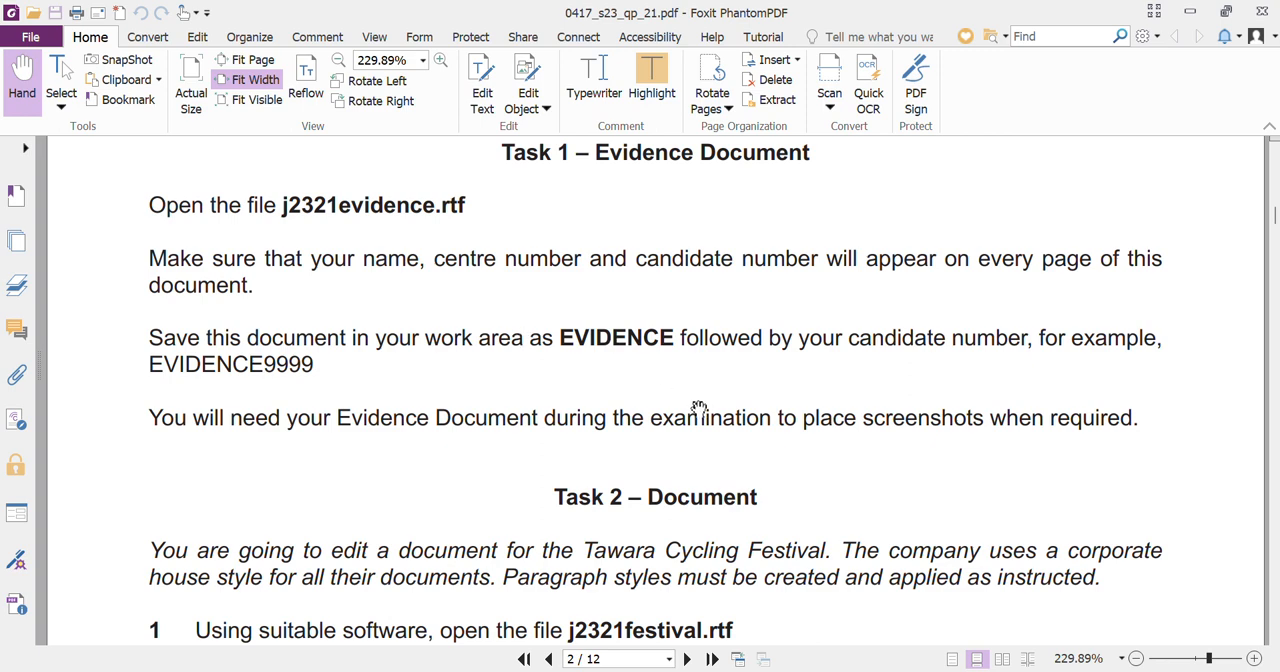
{"action": "left_click", "coordinate": [648, 671]}
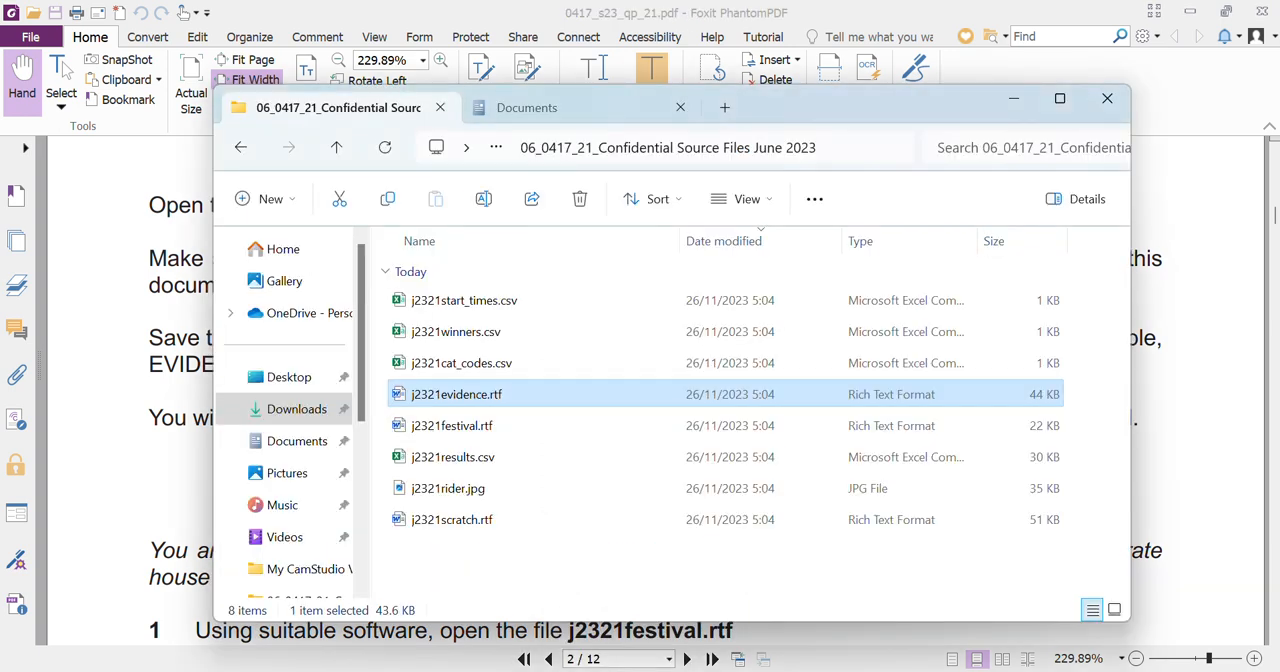
{"action": "left_click", "coordinate": [545, 110]}
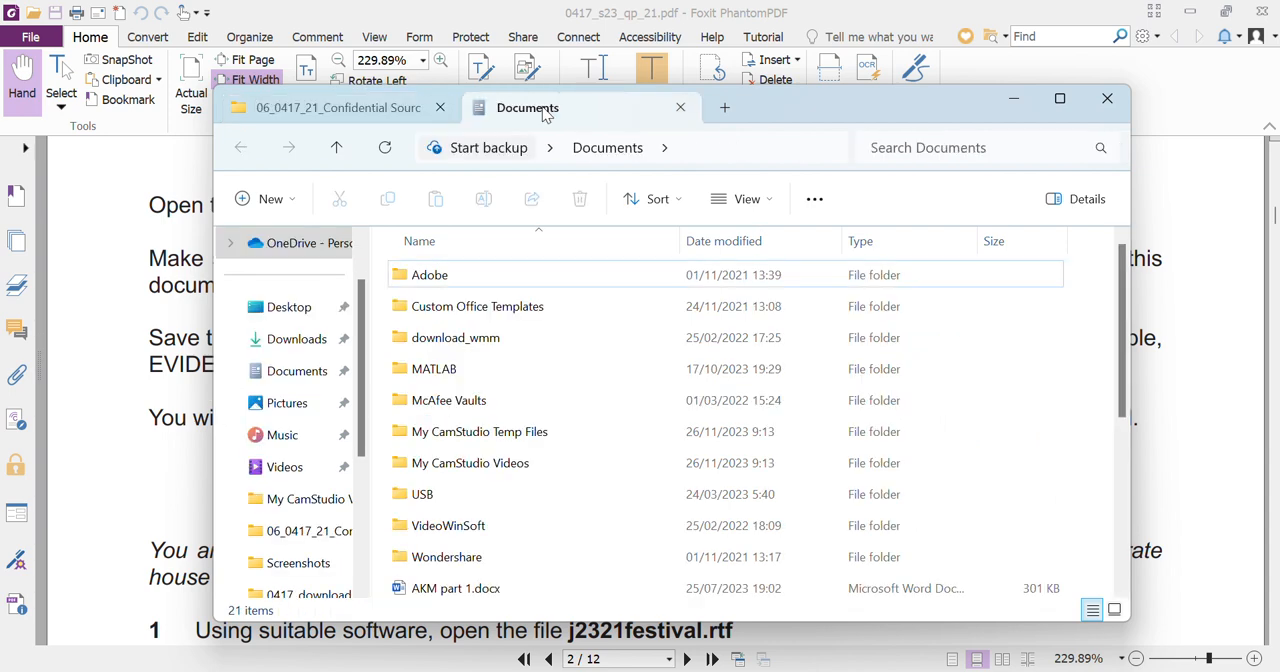
{"action": "left_click", "coordinate": [268, 205]}
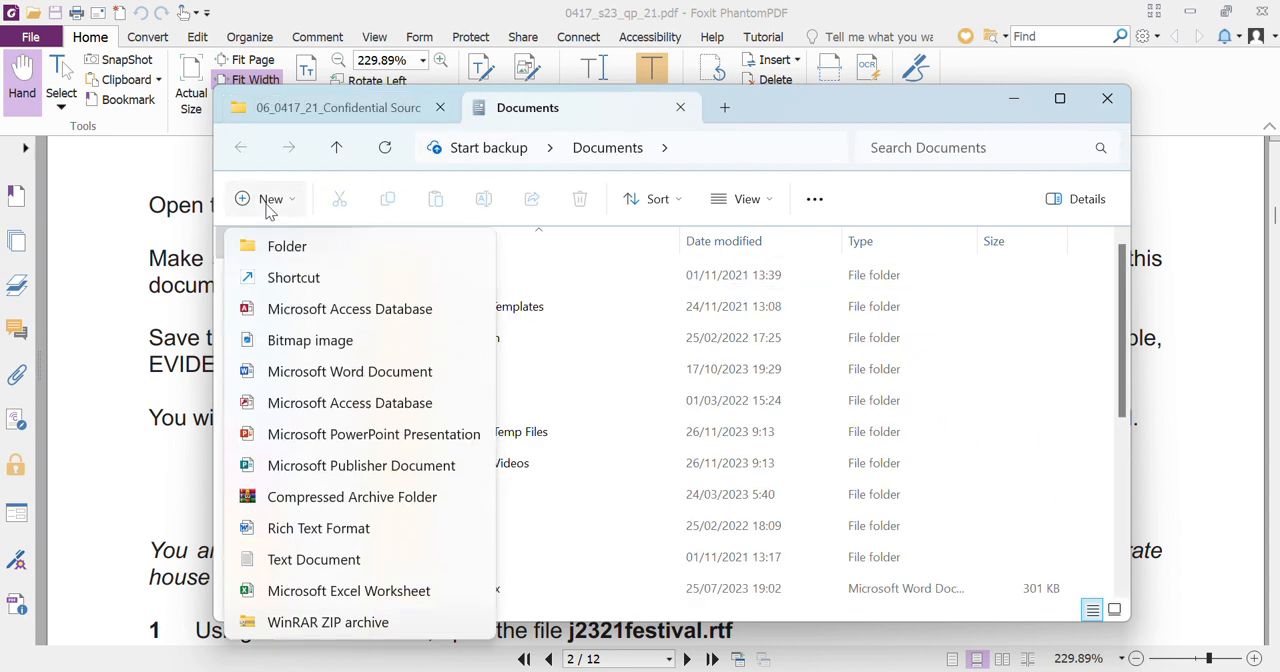
{"action": "left_click", "coordinate": [304, 261]}
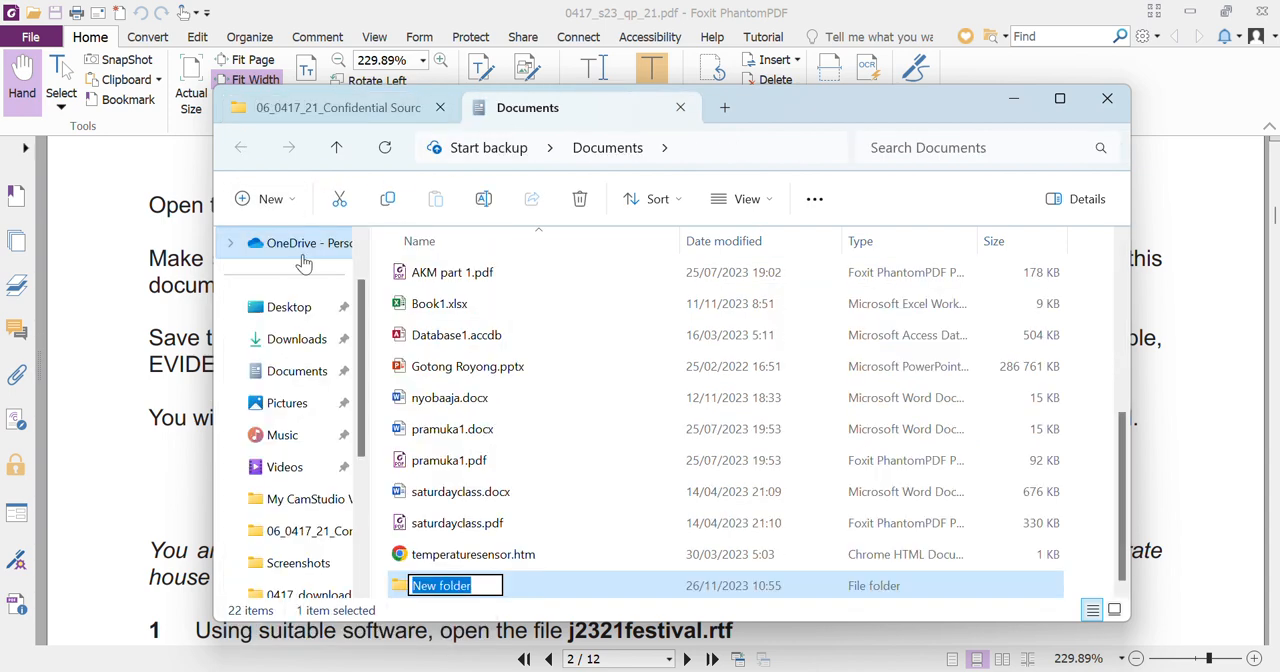
{"action": "type", "text": "work"}
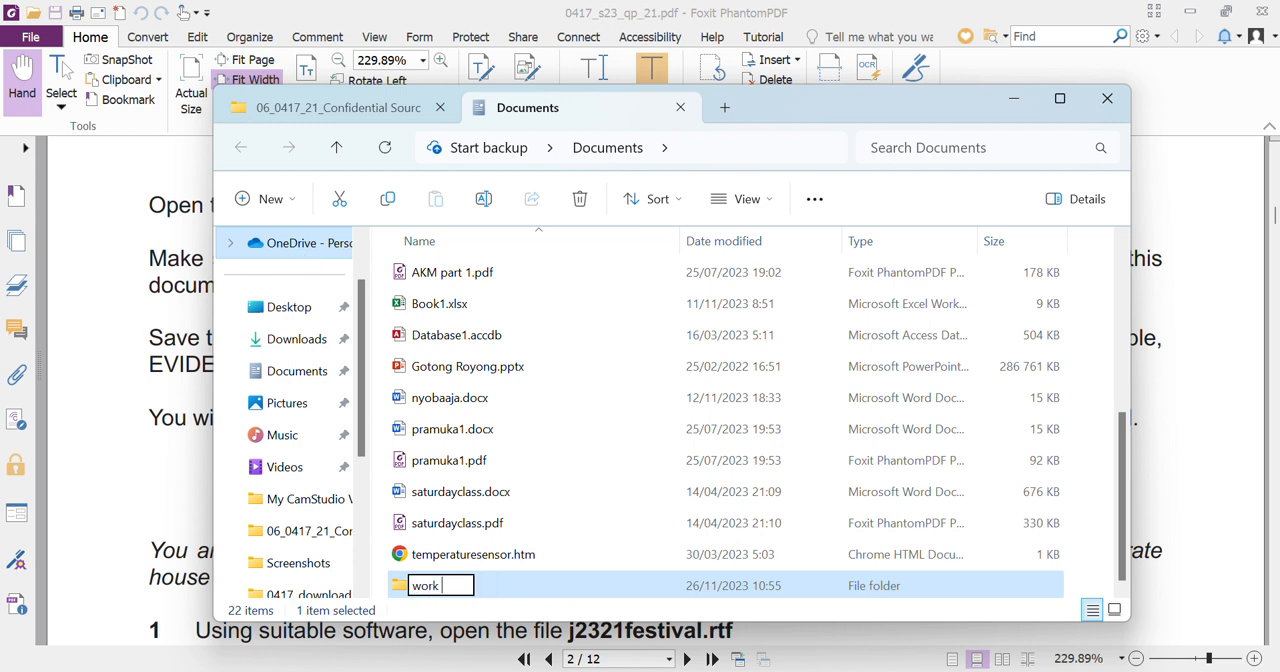
{"action": "type", "text": " area 000"}
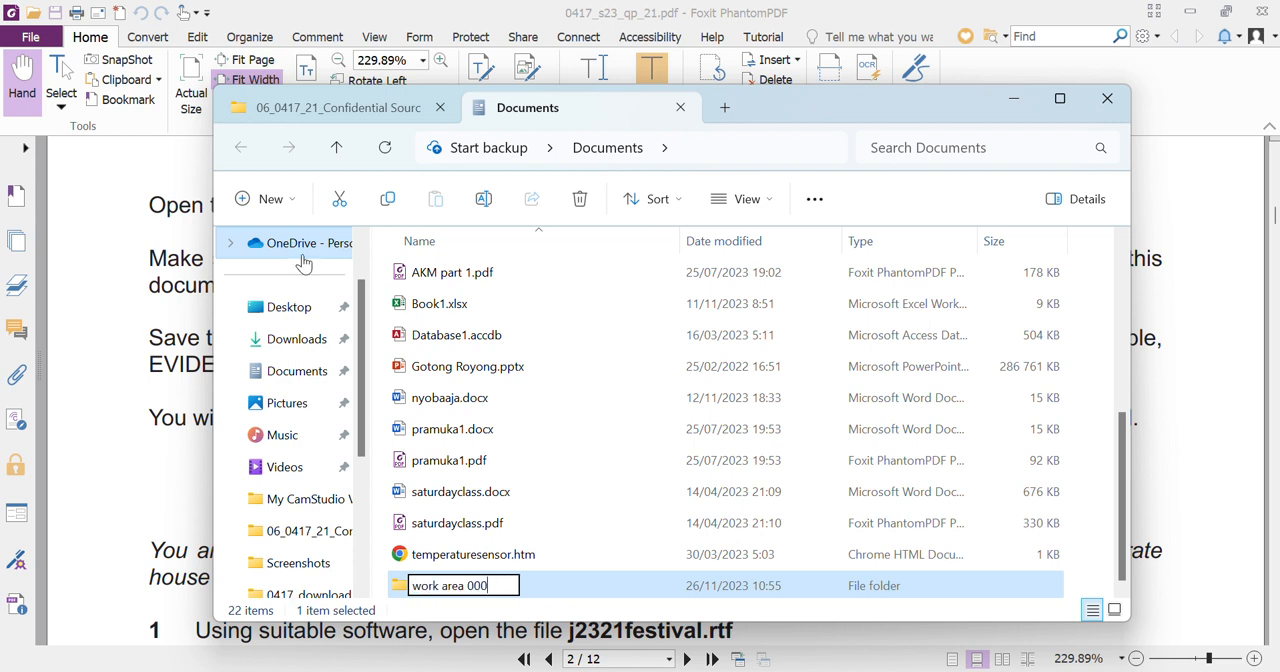
{"action": "type", "text": "1"}
{"action": "key", "text": "Return"}
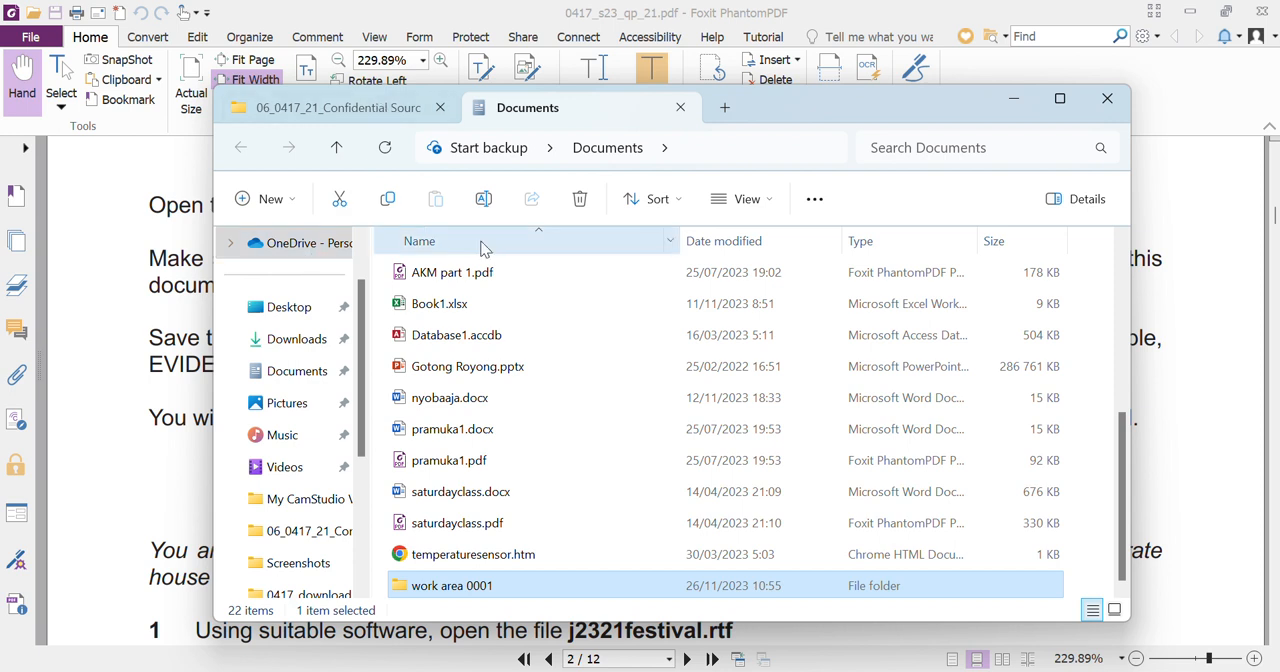
- Return to the evidence document in Word and choose the "work area 0001" folder in Documents as its Save As location
{"action": "left_click", "coordinate": [953, 671]}
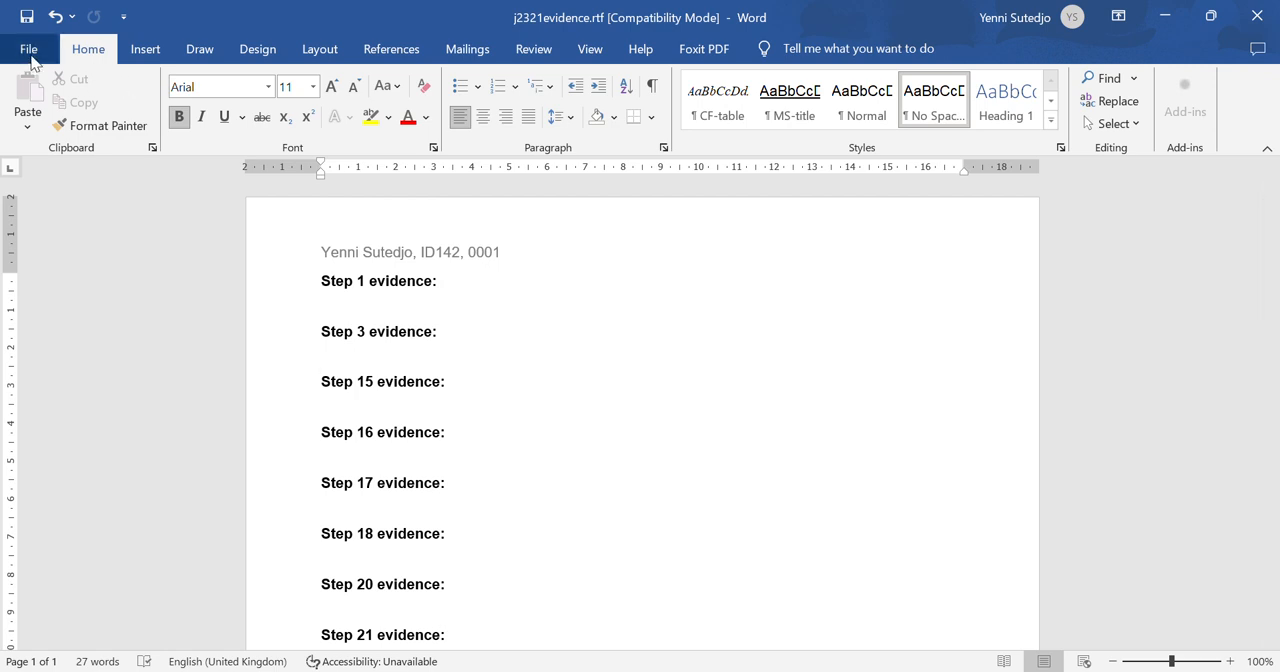
{"action": "left_click", "coordinate": [31, 56]}
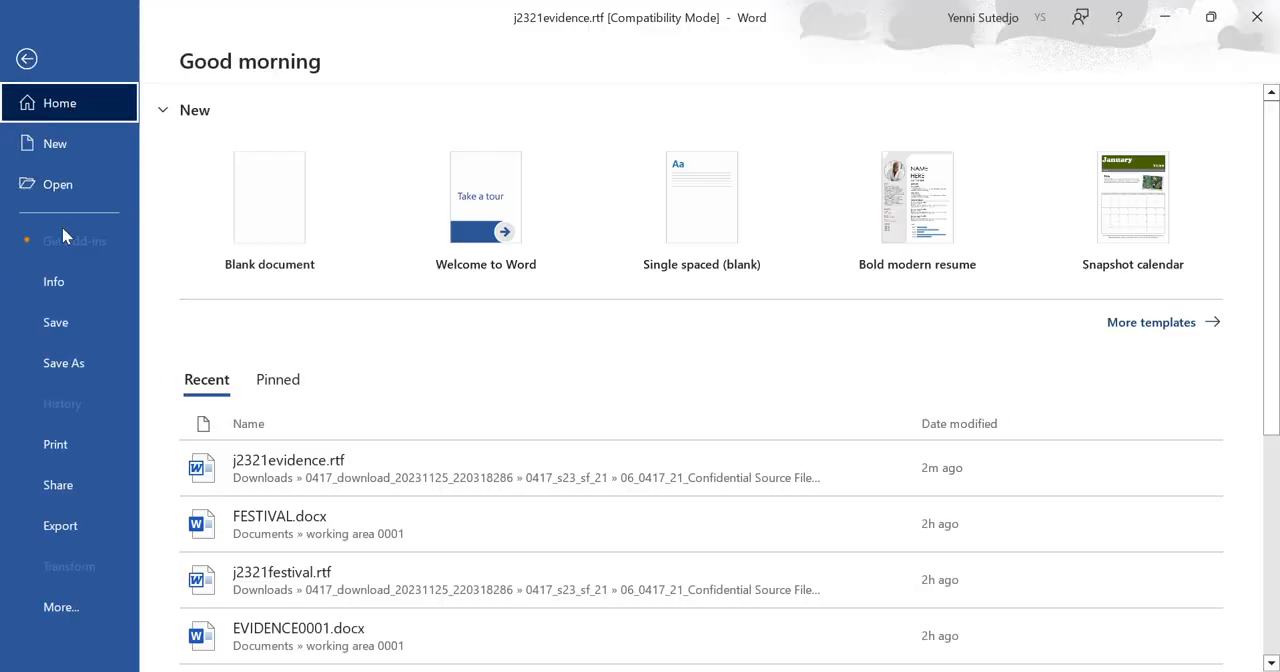
{"action": "left_click", "coordinate": [85, 365]}
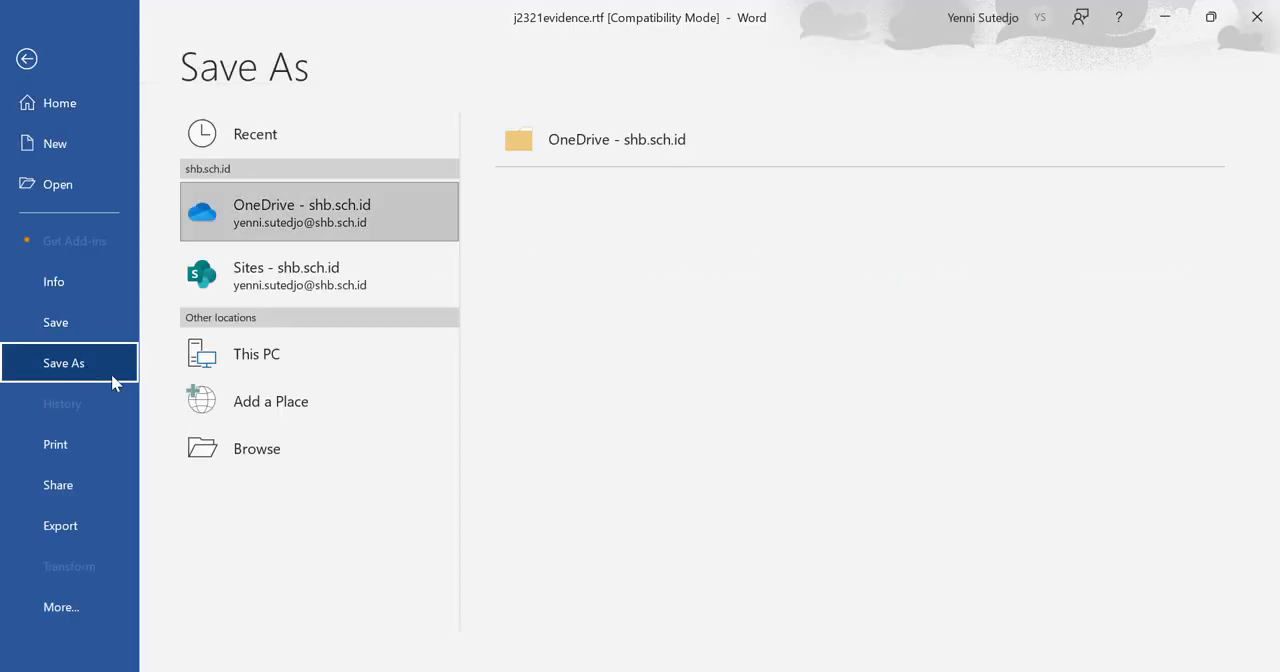
{"action": "left_click", "coordinate": [238, 460]}
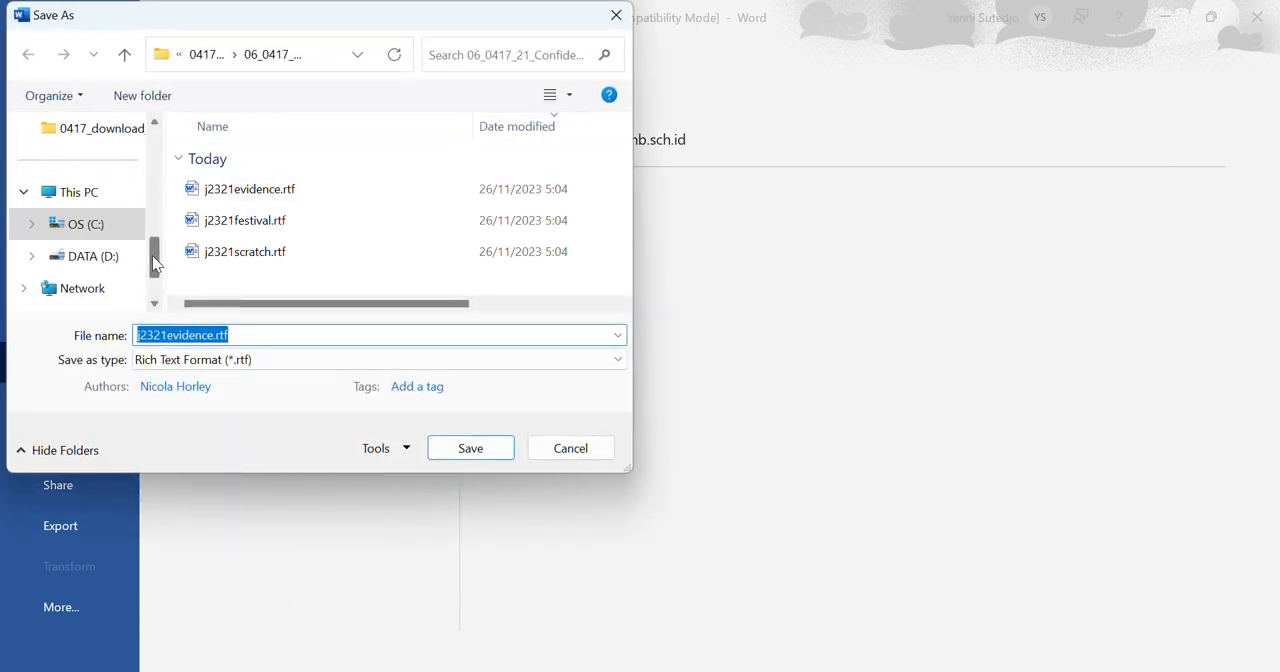
{"action": "left_click_drag", "start_coordinate": [152, 255], "coordinate": [152, 195]}
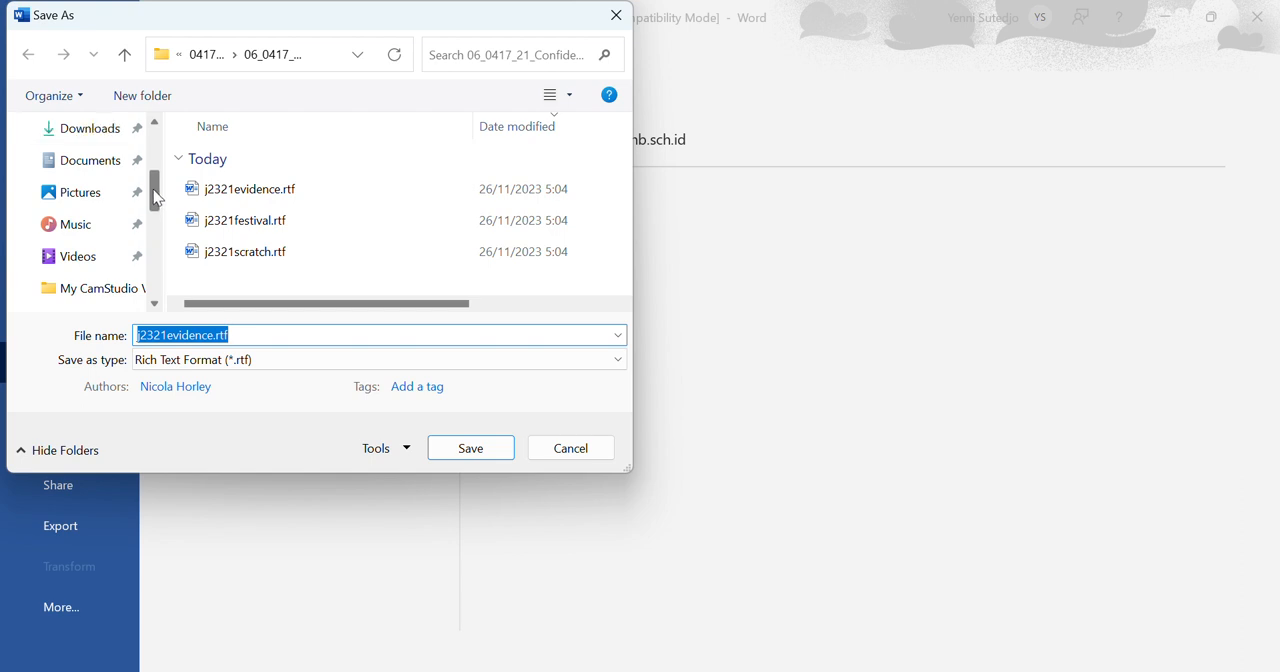
{"action": "left_click", "coordinate": [100, 164]}
{"action": "left_click_drag", "start_coordinate": [622, 165], "coordinate": [628, 248]}
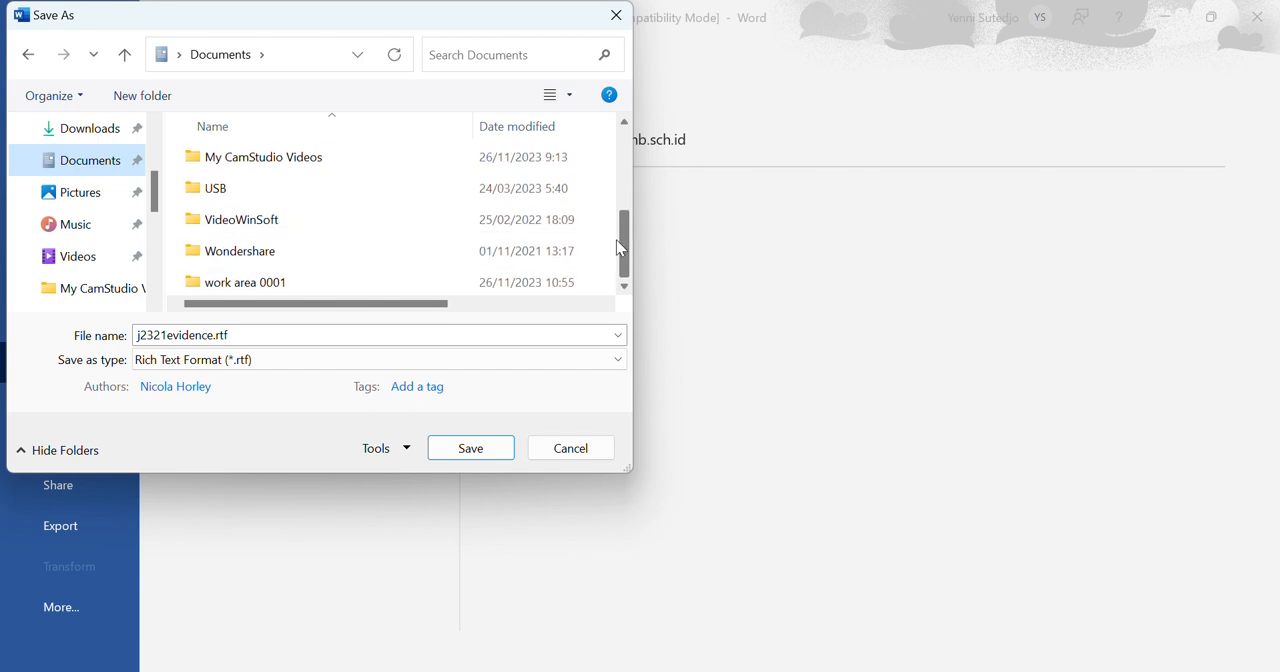
{"action": "double_click", "coordinate": [257, 284]}
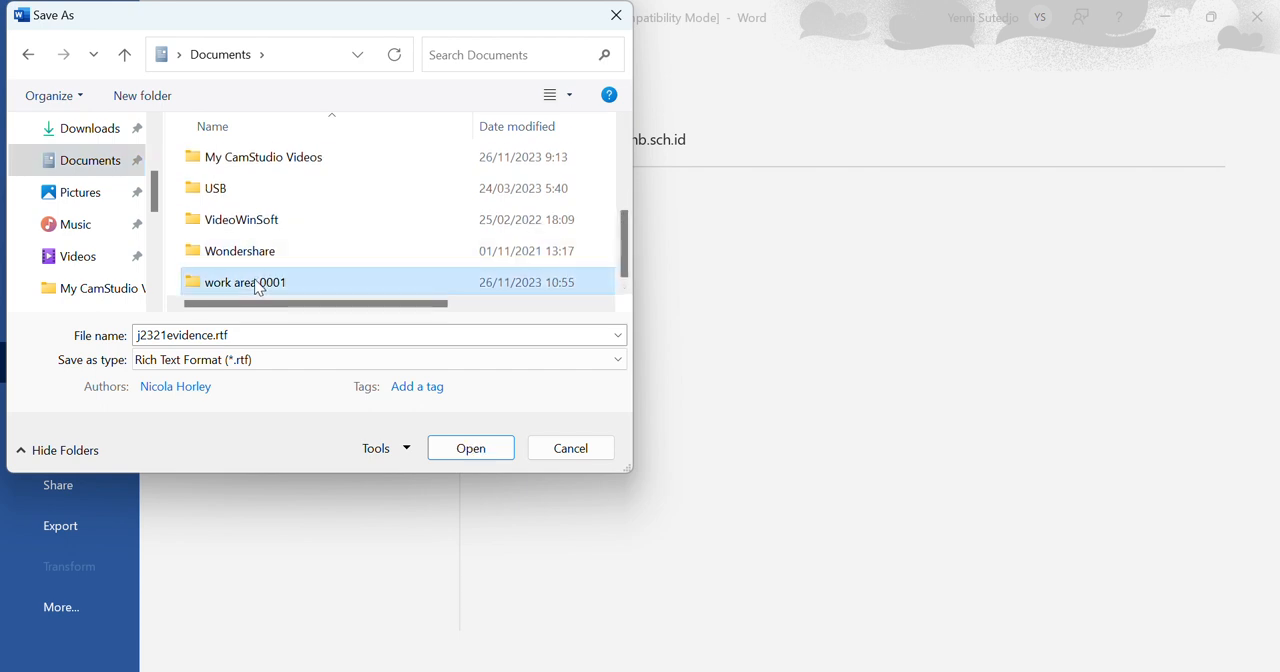
- Save the document as EVIDENCE0001 in Word Document (*.docx) format, accepting the upgrade to the newest file format
{"action": "left_click", "coordinate": [270, 338]}
{"action": "type", "text": "E"}
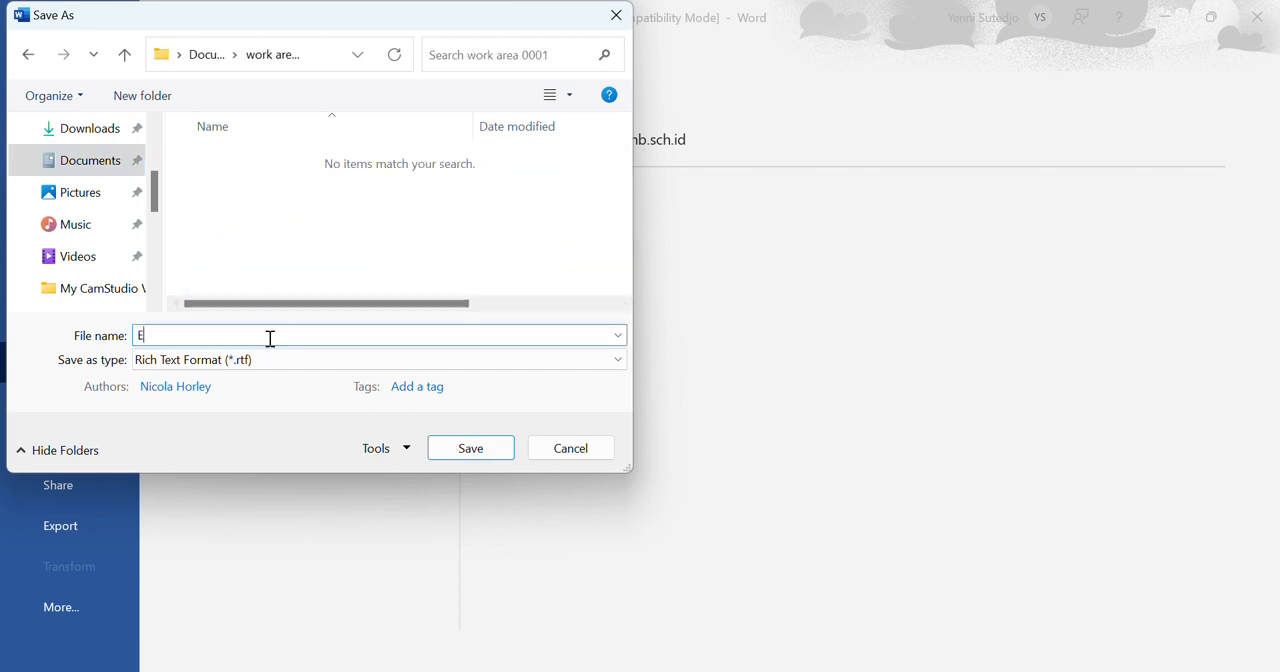
{"action": "type", "text": "VIDENCE0001"}
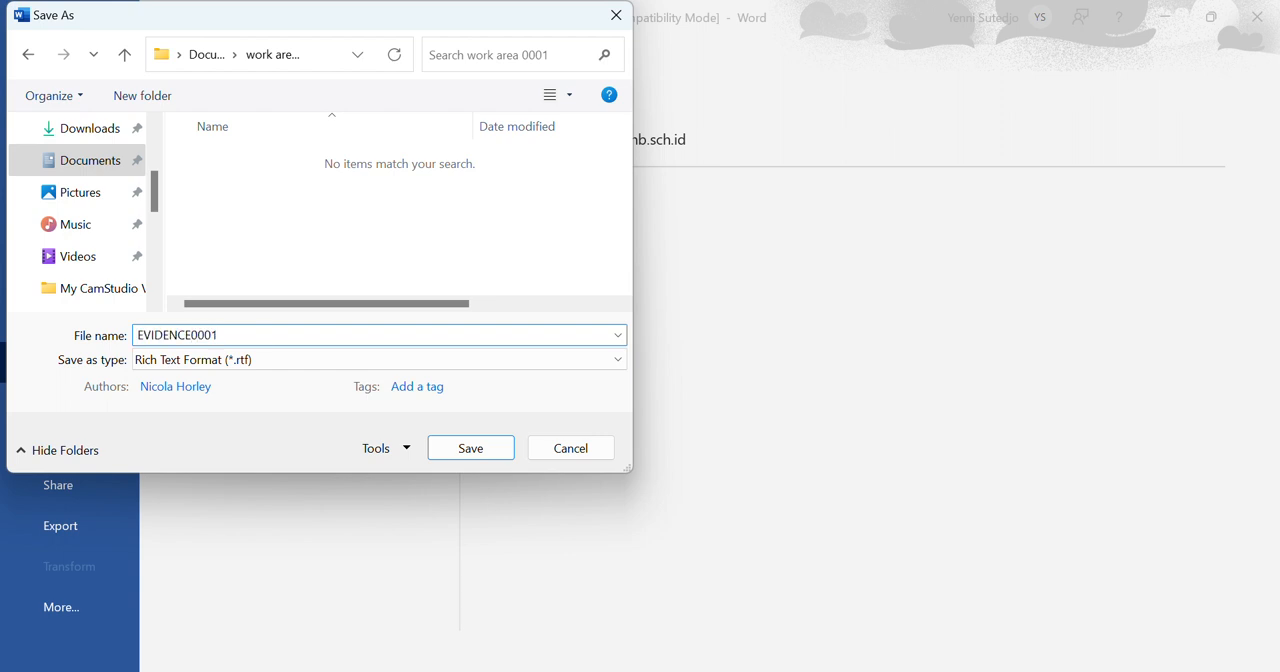
{"action": "left_click", "coordinate": [191, 370]}
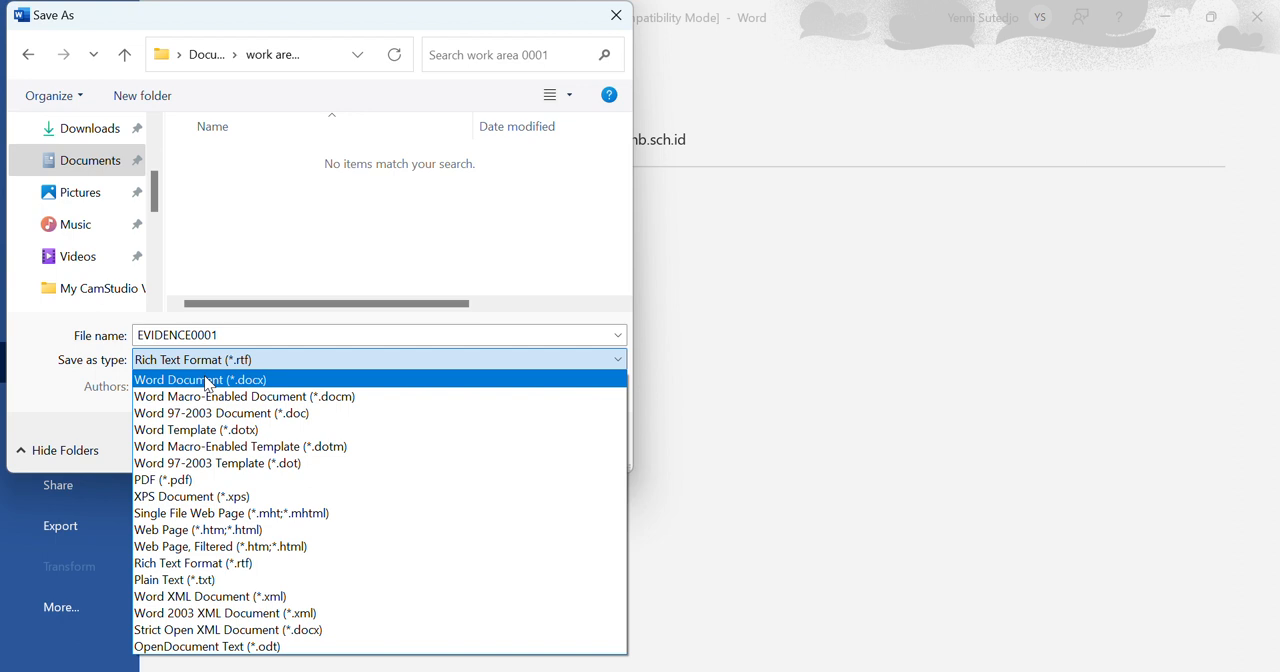
{"action": "left_click", "coordinate": [205, 379]}
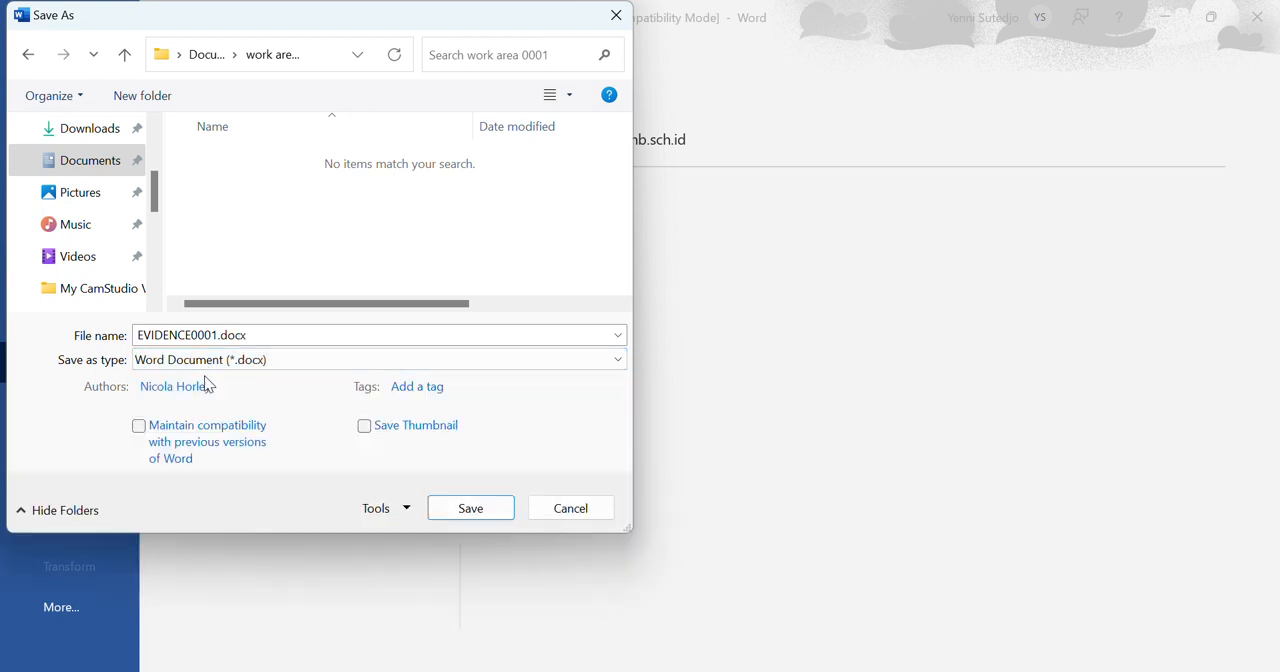
{"action": "left_click", "coordinate": [480, 518]}
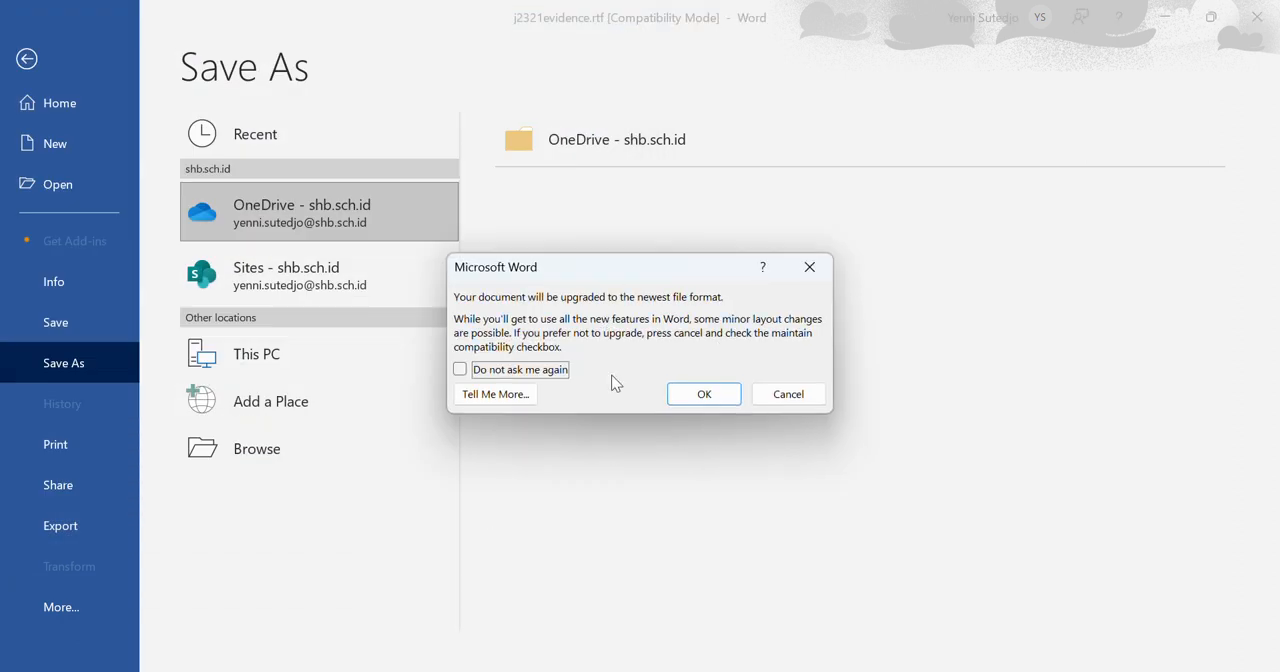
{"action": "left_click", "coordinate": [728, 406]}
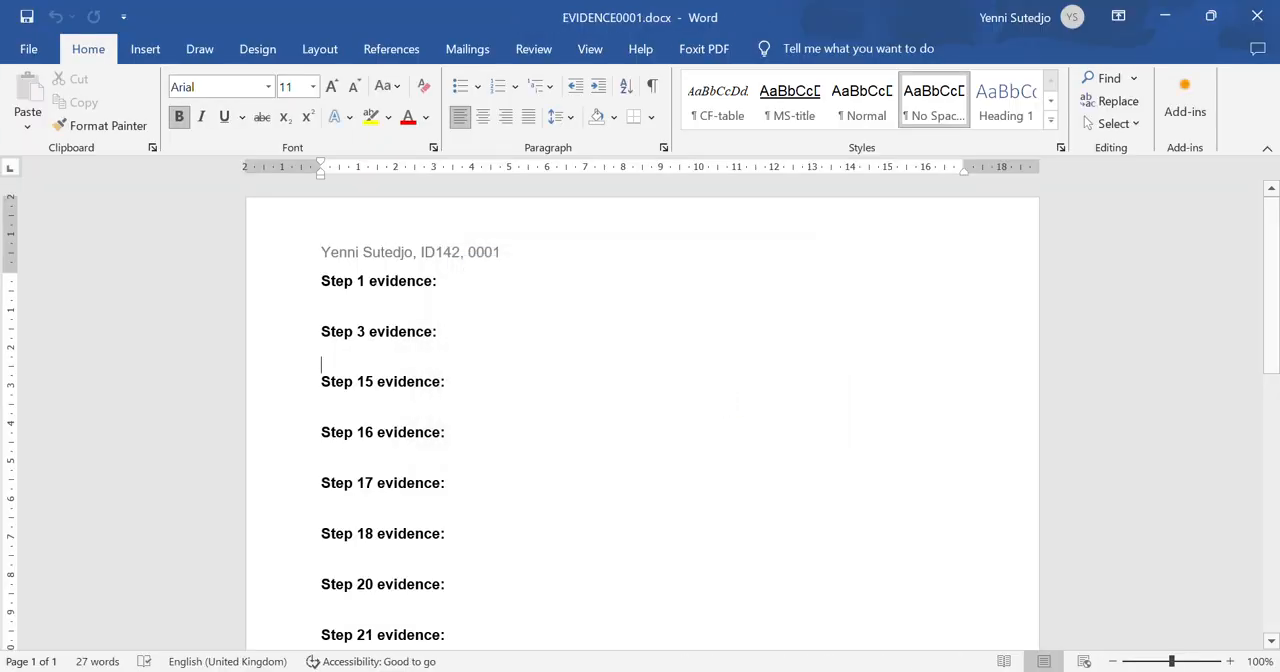
- Read Task 2 step 1 in the question paper and open j2321festival.rtf from the source files folder in File Explorer
{"action": "mouse_move", "coordinate": [910, 671]}
{"action": "left_click", "coordinate": [910, 595]}
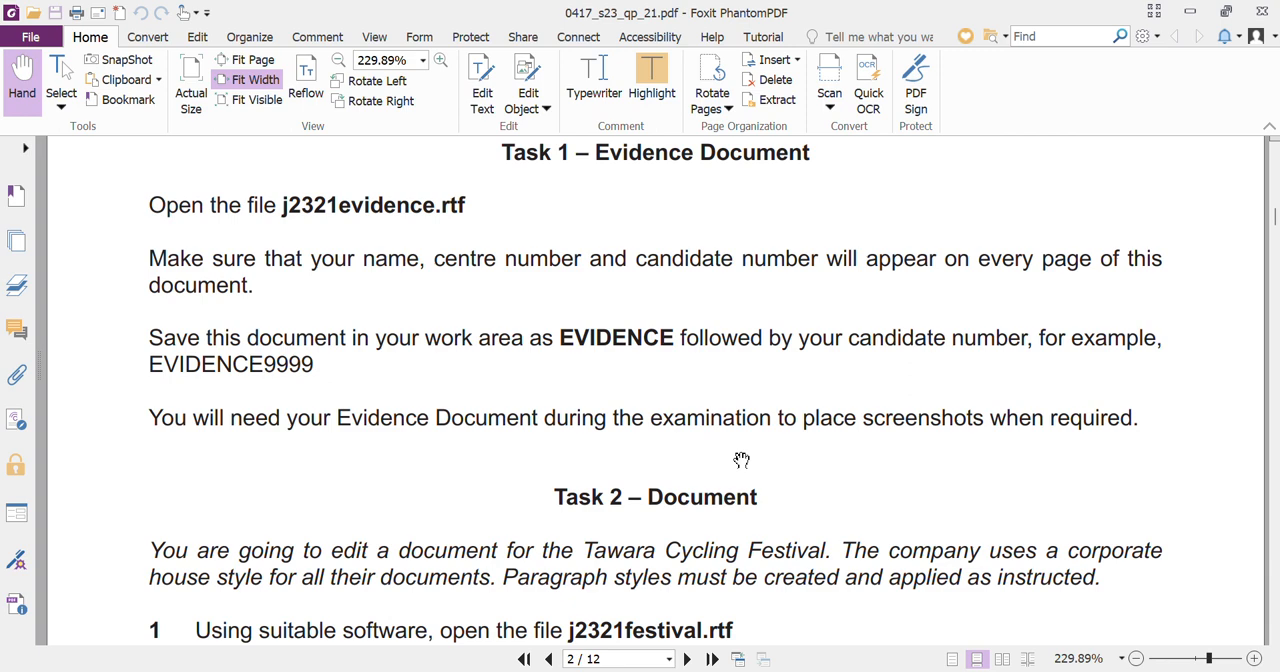
{"action": "scroll", "coordinate": [741, 460], "scroll_direction": "down", "scroll_amount": 1}
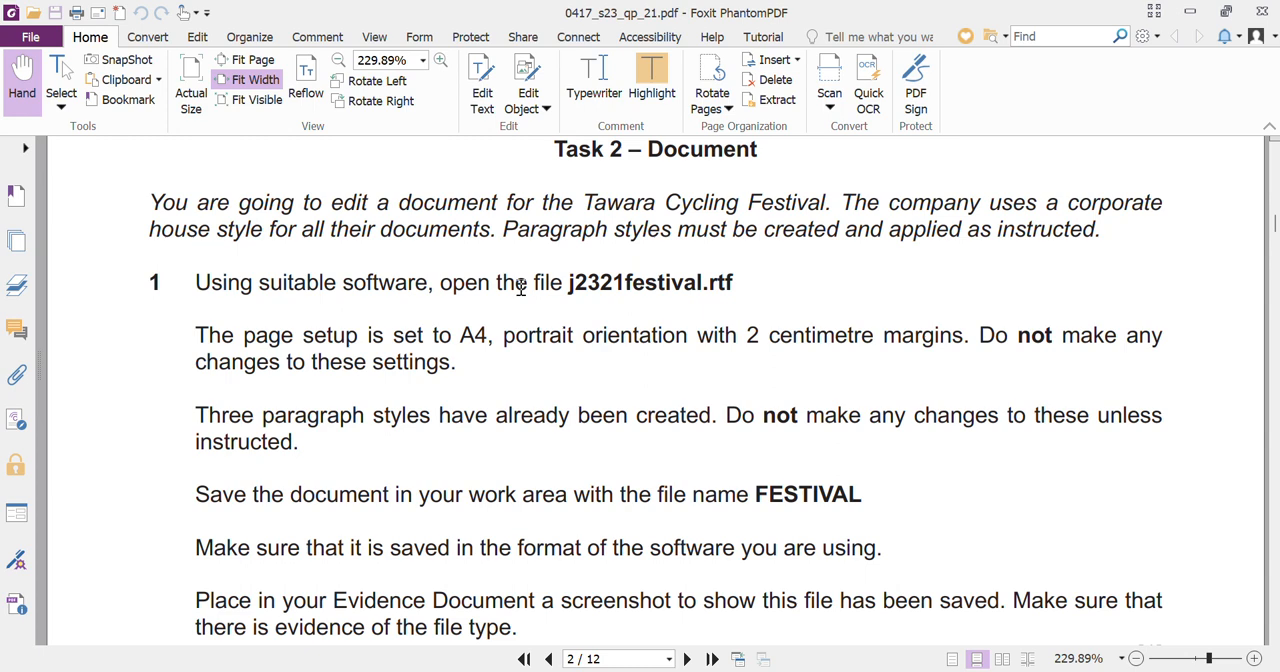
{"action": "left_click", "coordinate": [646, 671]}
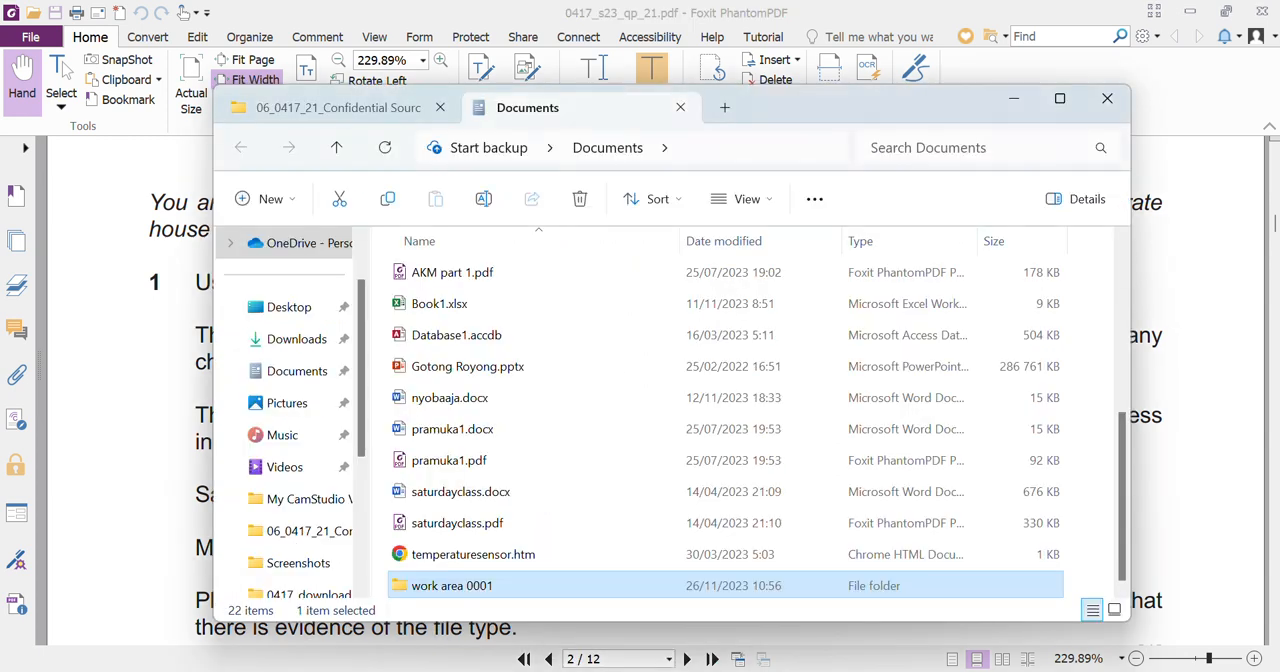
{"action": "left_click", "coordinate": [366, 112]}
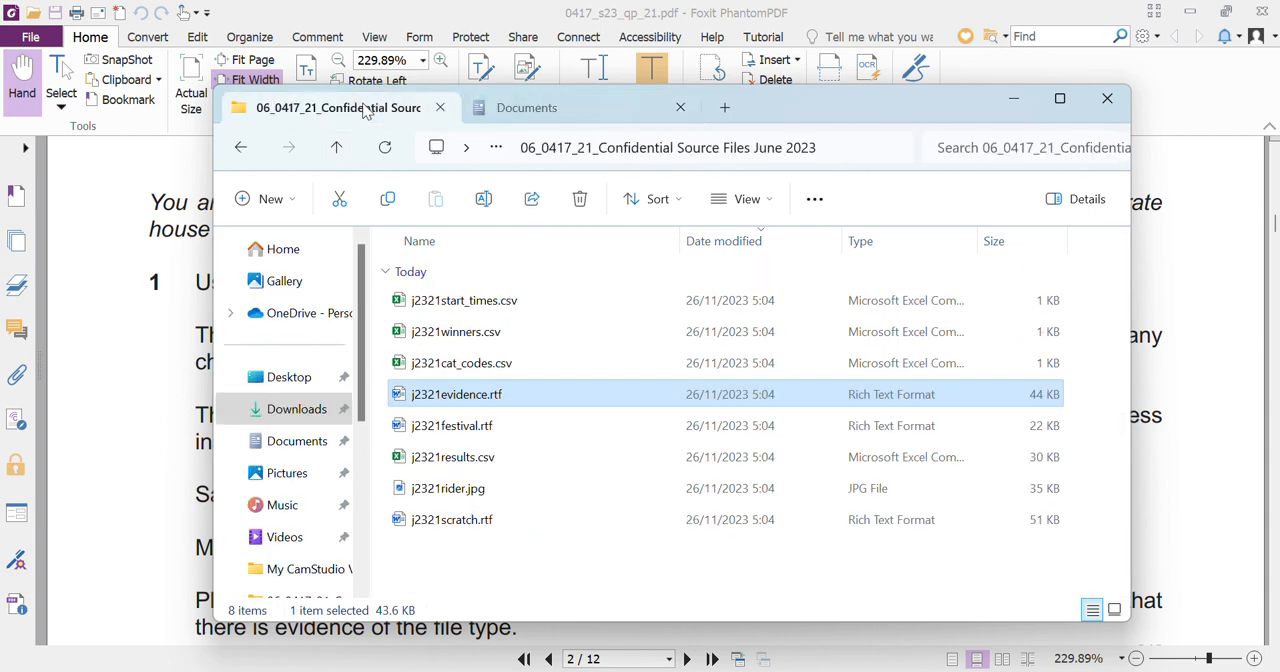
{"action": "double_click", "coordinate": [486, 421]}
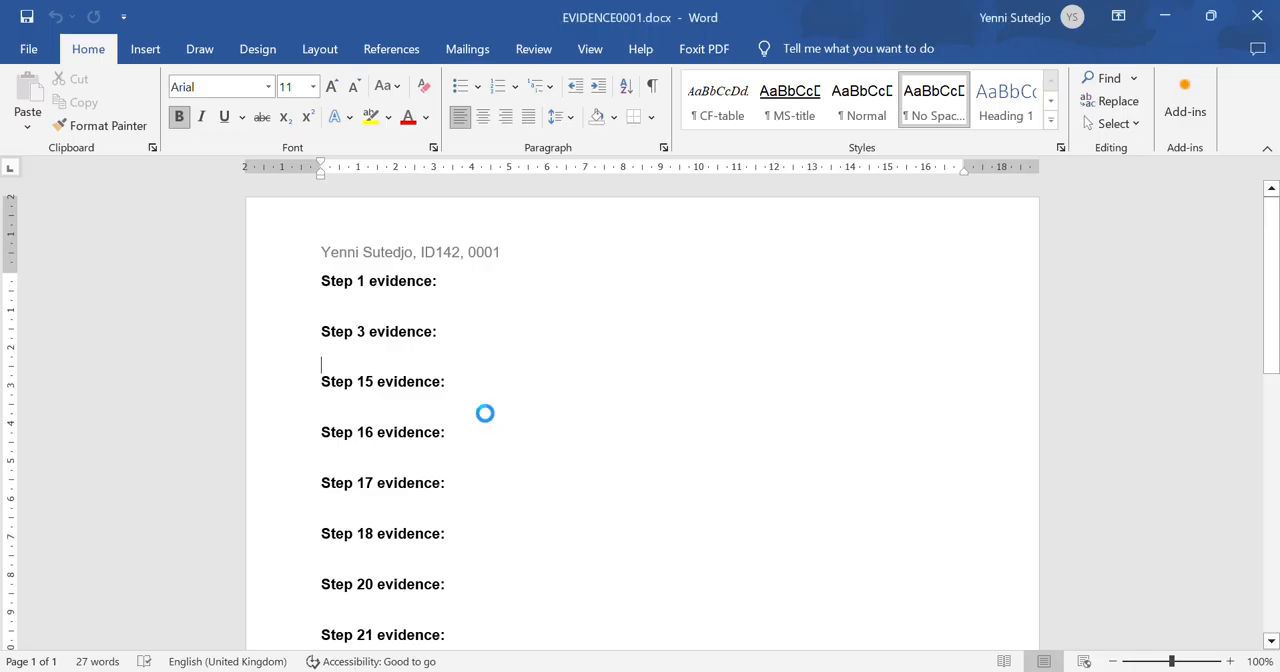
- Compare the festival document's paper size, orientation and margins in Word with the page setup required in the question paper
{"action": "left_click", "coordinate": [910, 671]}
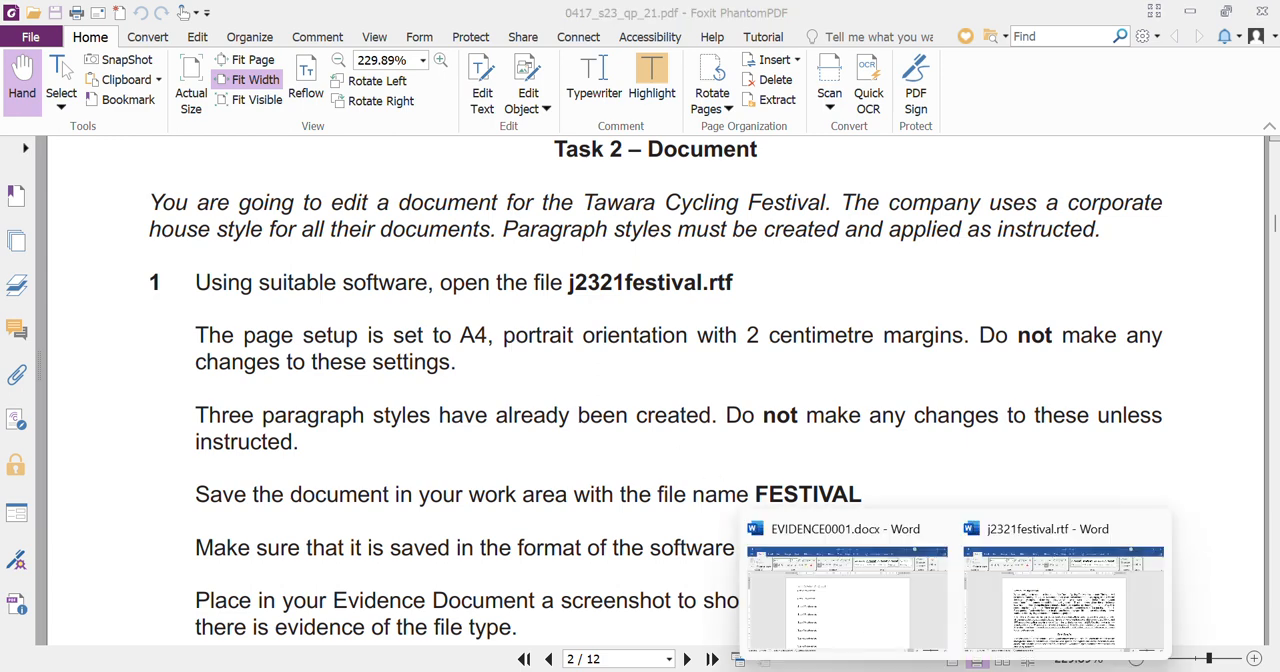
{"action": "left_click", "coordinate": [1035, 640]}
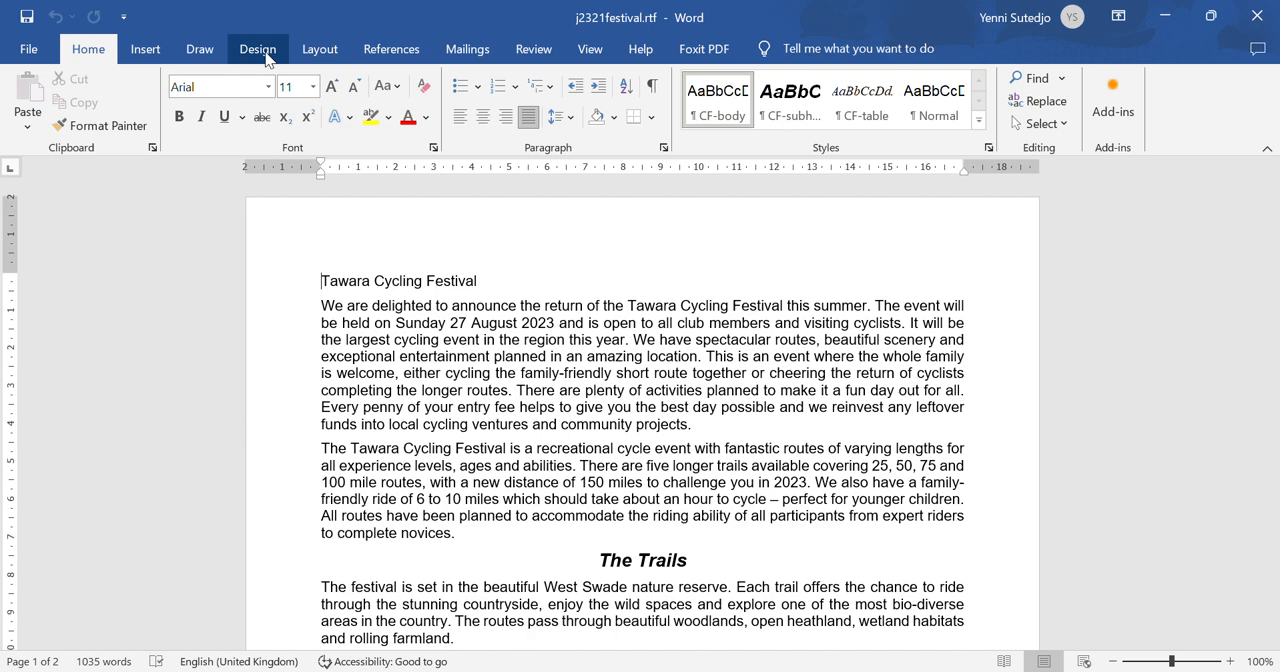
{"action": "left_click", "coordinate": [318, 52]}
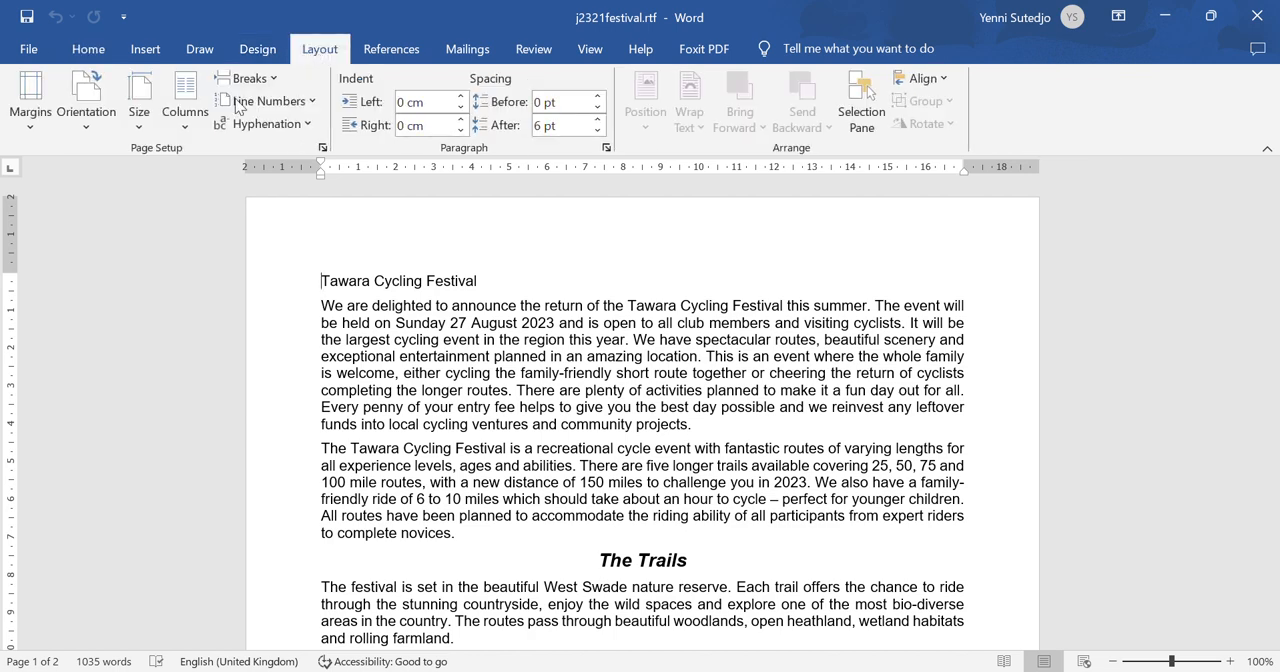
{"action": "left_click", "coordinate": [147, 124]}
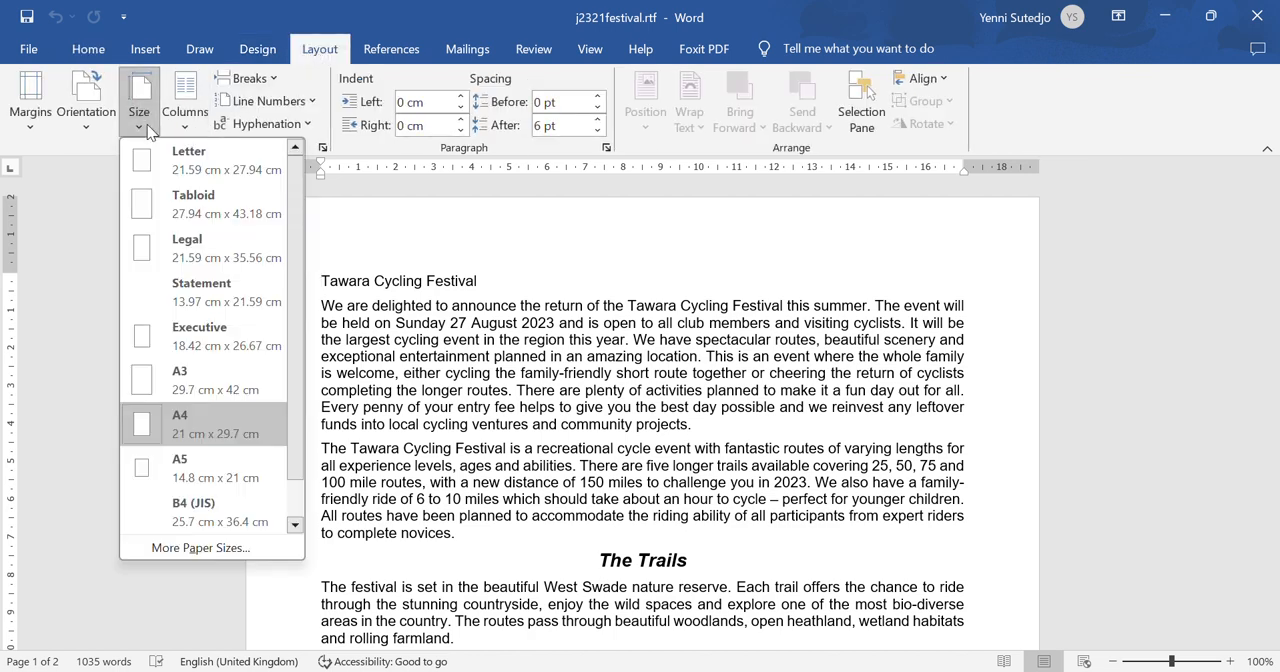
{"action": "left_click", "coordinate": [147, 124]}
{"action": "left_click", "coordinate": [91, 130]}
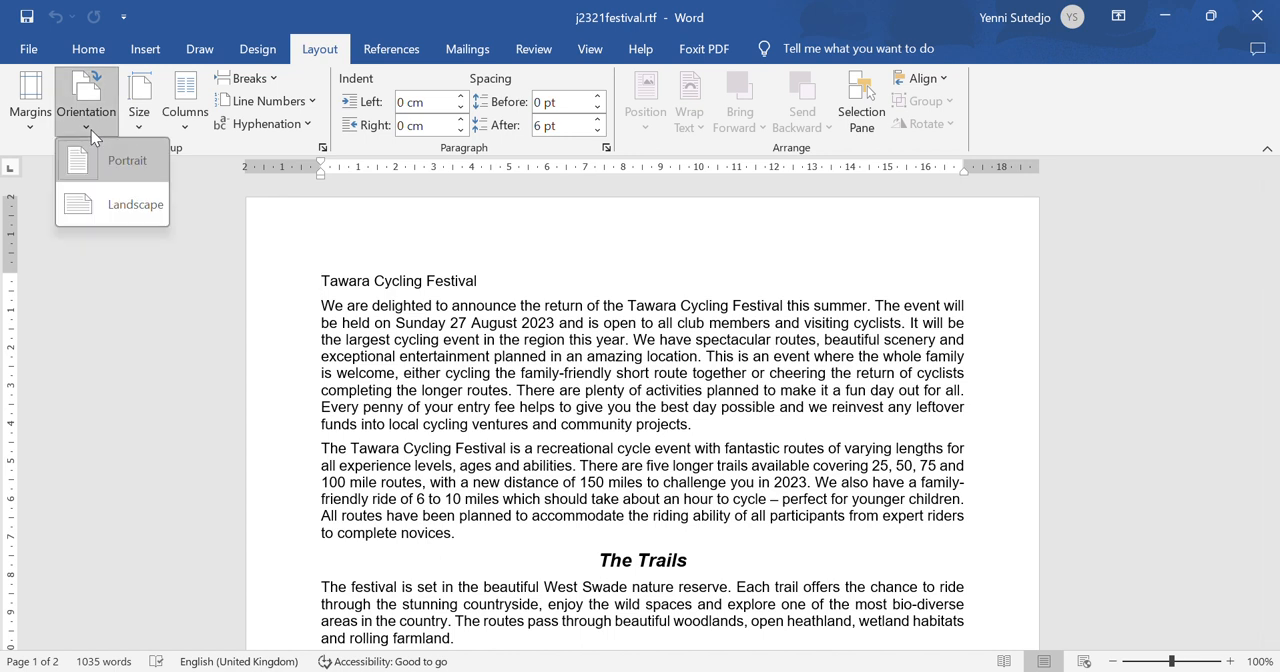
{"action": "left_click", "coordinate": [91, 130]}
{"action": "left_click", "coordinate": [28, 136]}
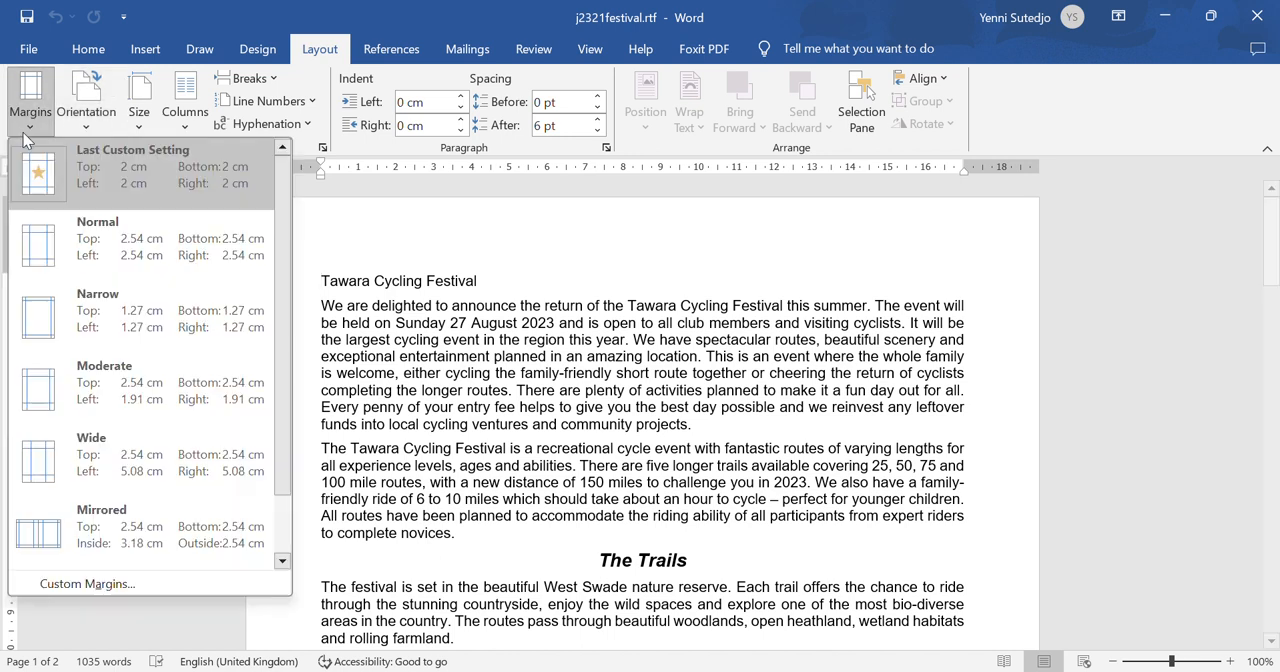
{"action": "left_click", "coordinate": [150, 584]}
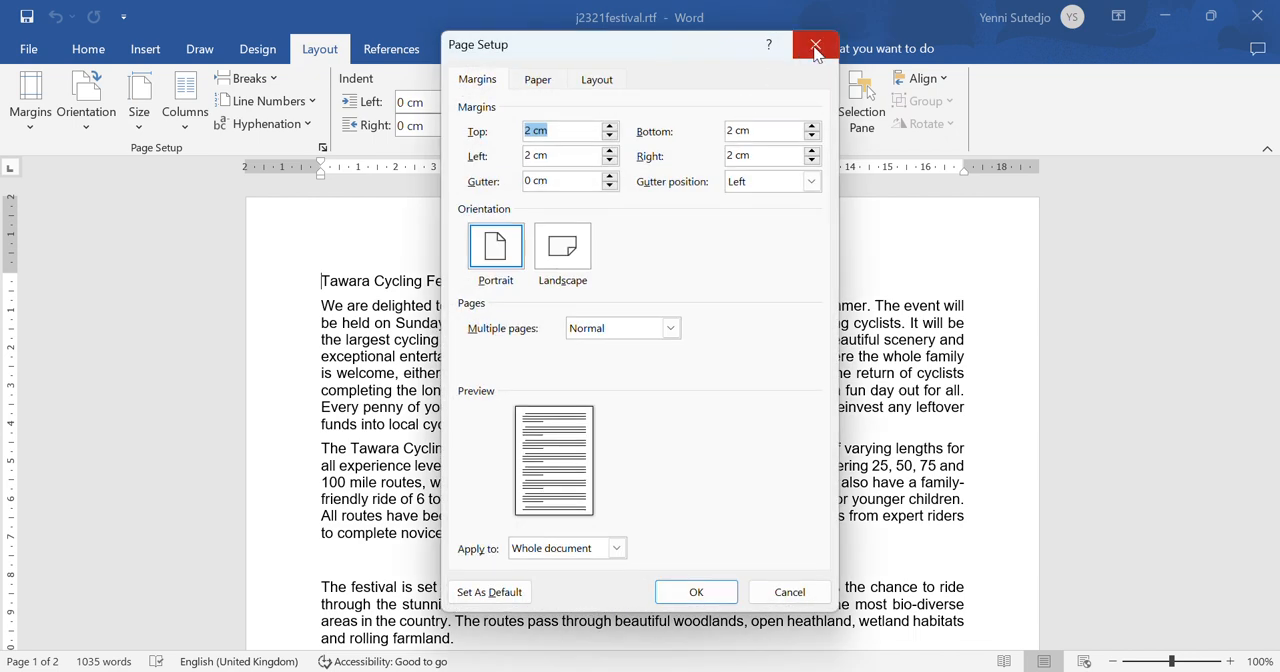
{"action": "left_click", "coordinate": [815, 47]}
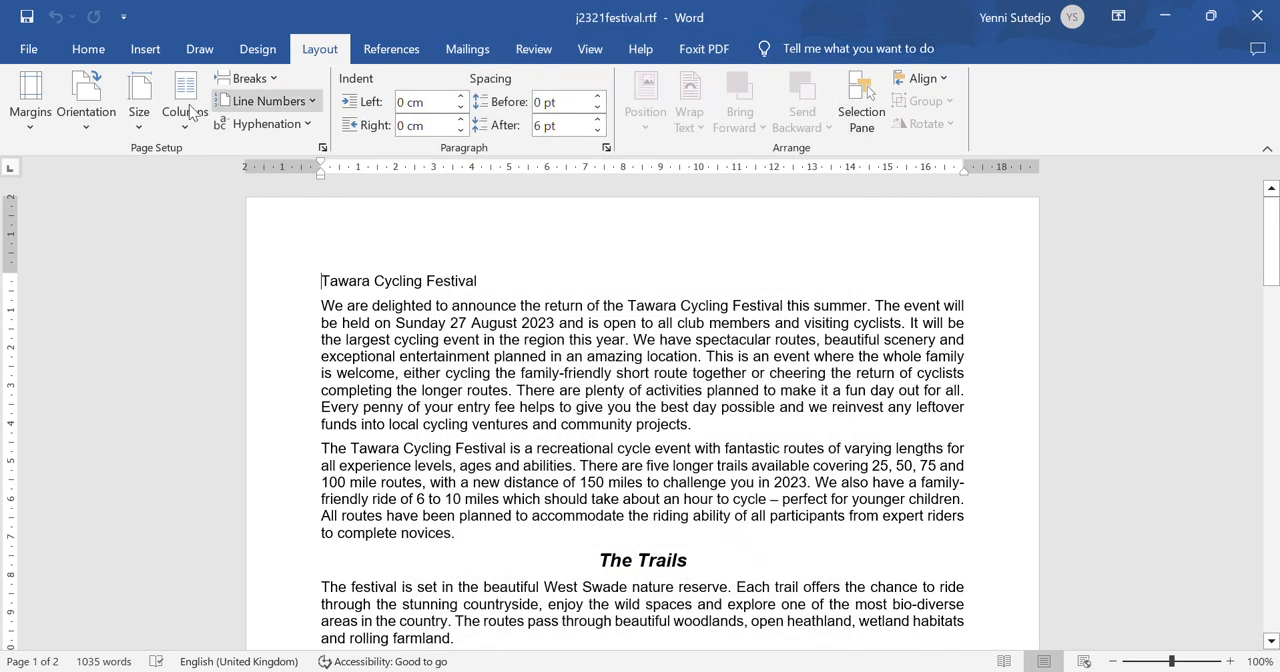
{"action": "left_click", "coordinate": [88, 50]}
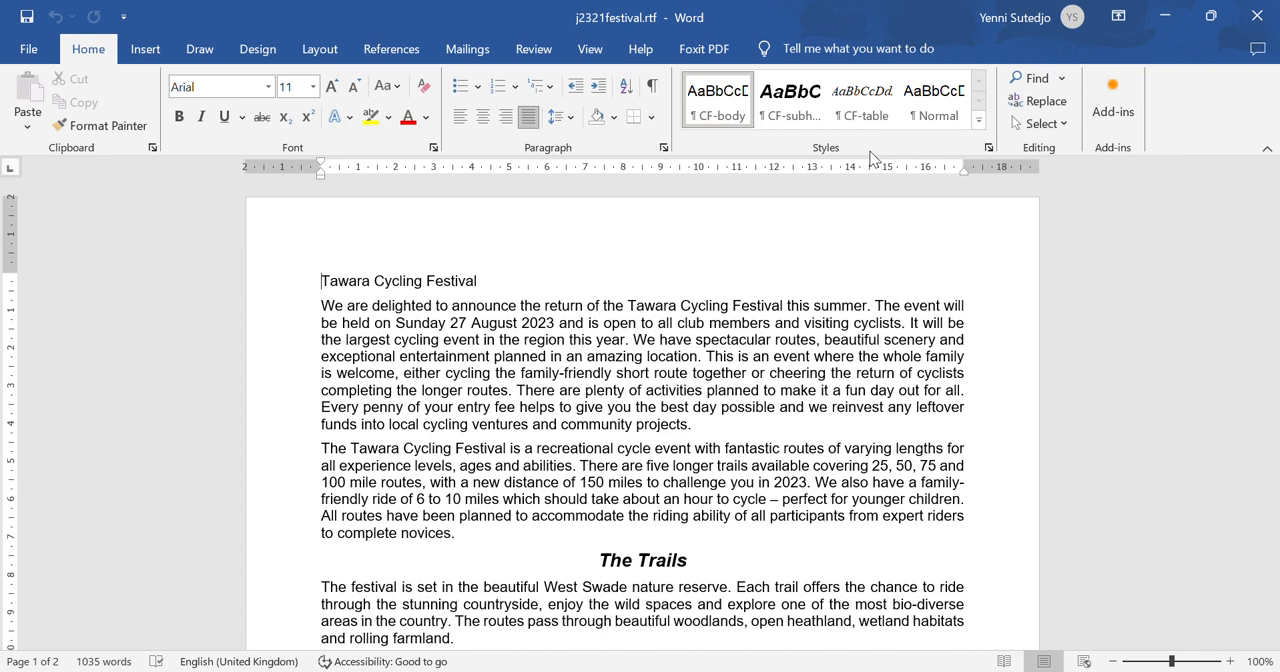
- Save the festival document as FESTIVAL in Word Document (*.docx) format in the "work area 0001" folder in Documents
{"action": "left_click", "coordinate": [30, 52]}
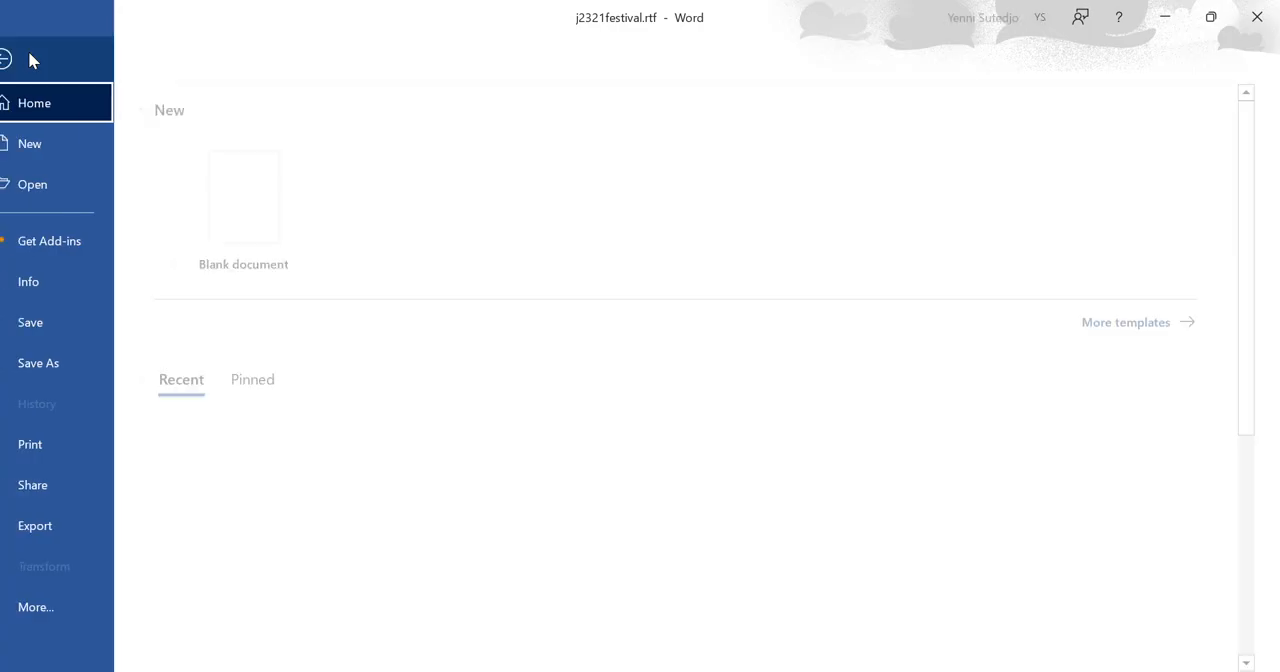
{"action": "left_click", "coordinate": [92, 362]}
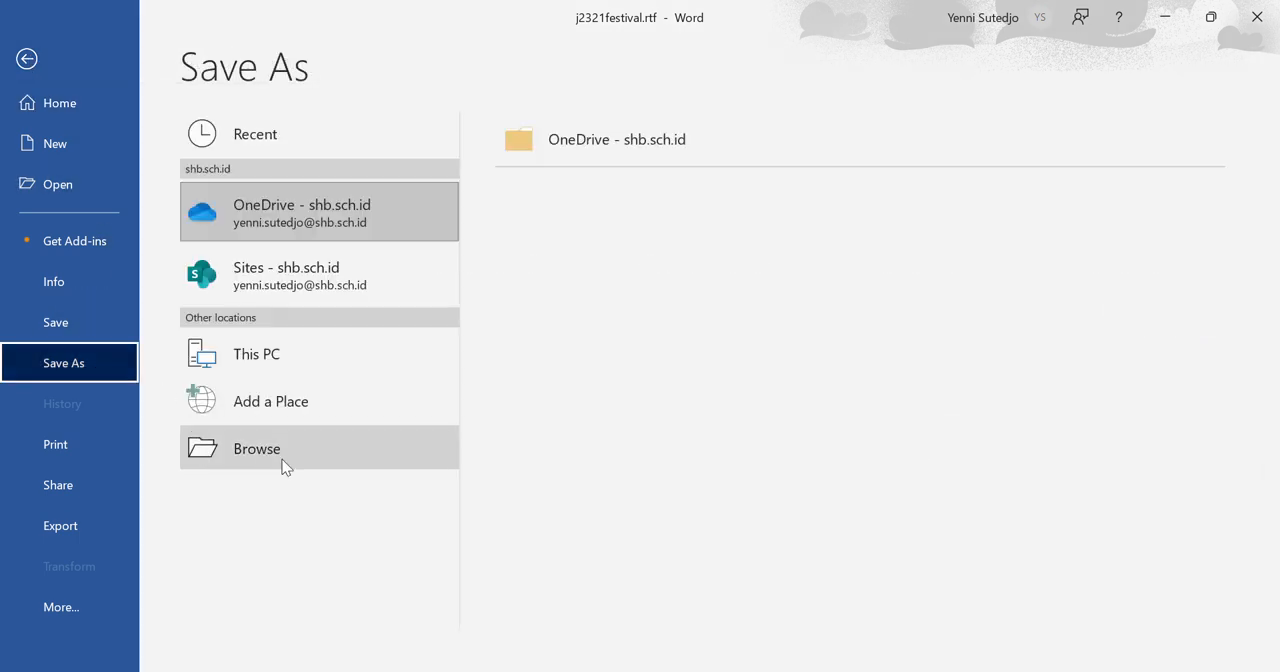
{"action": "left_click", "coordinate": [285, 458]}
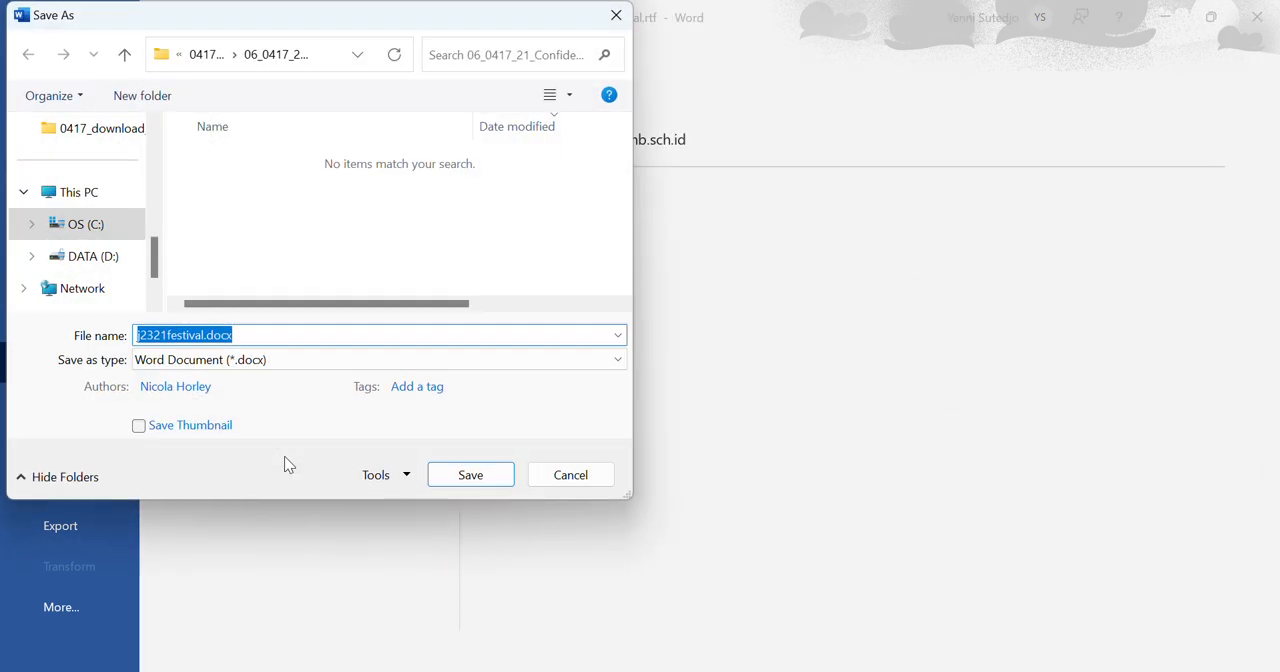
{"action": "type", "text": "F"}
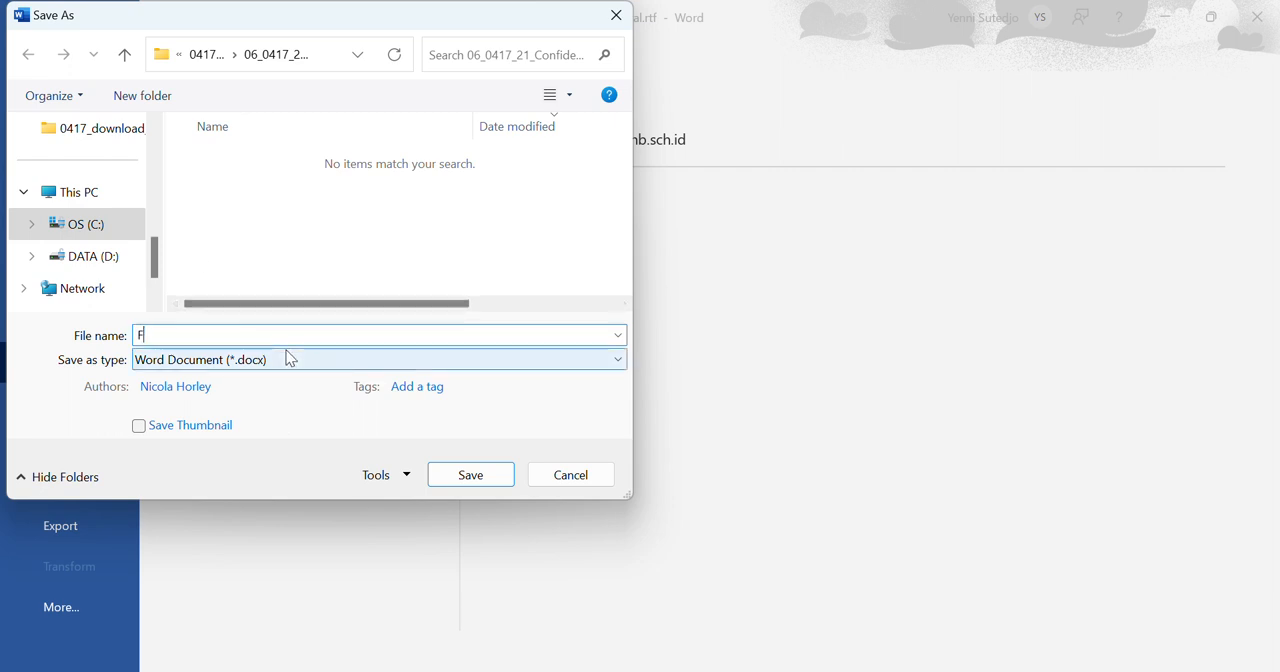
{"action": "type", "text": "ESTIVAL"}
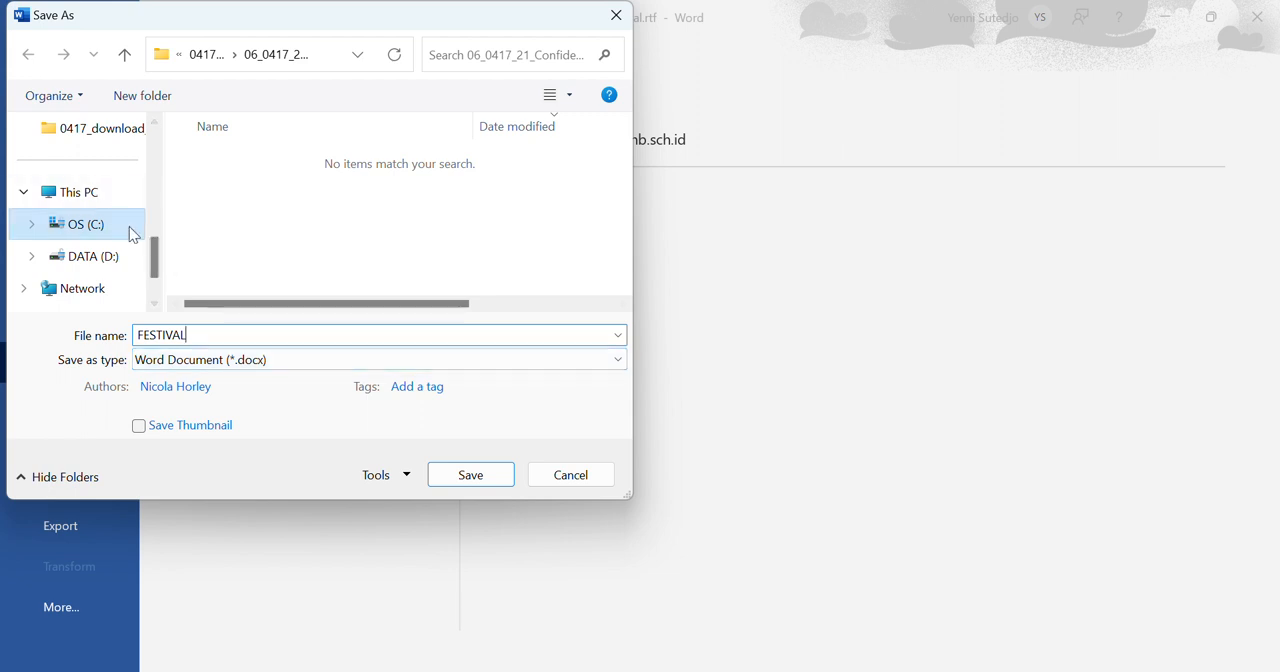
{"action": "left_click_drag", "start_coordinate": [154, 270], "coordinate": [158, 206]}
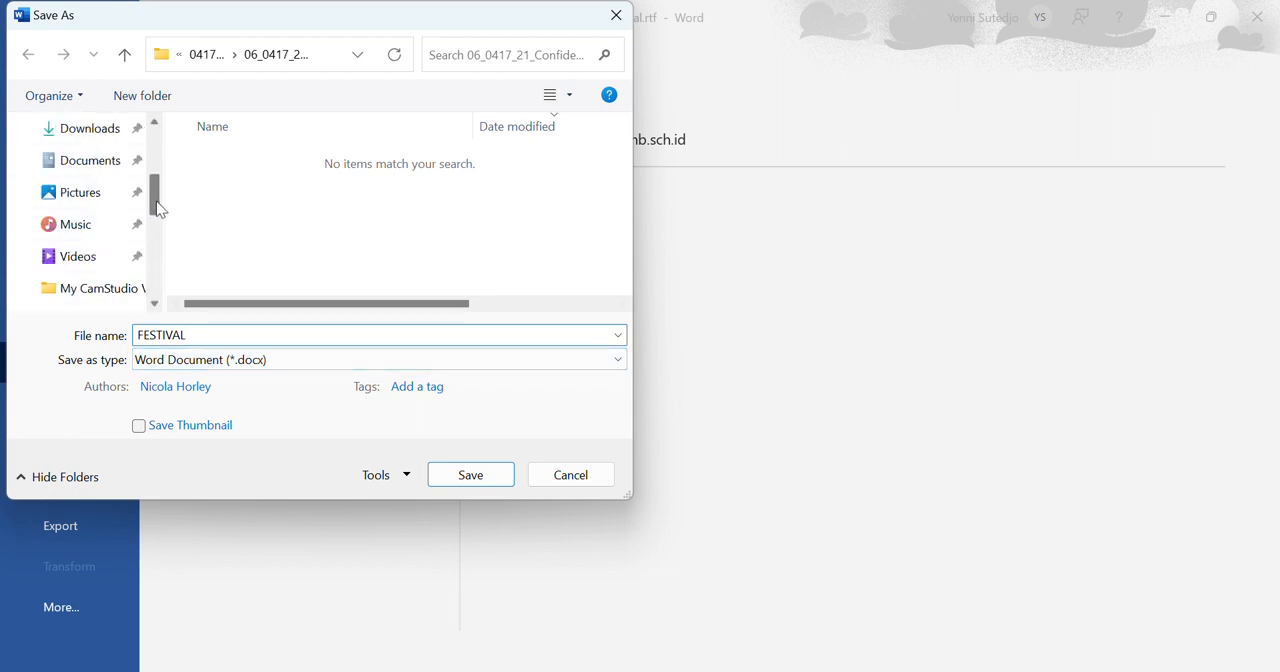
{"action": "left_click", "coordinate": [88, 168]}
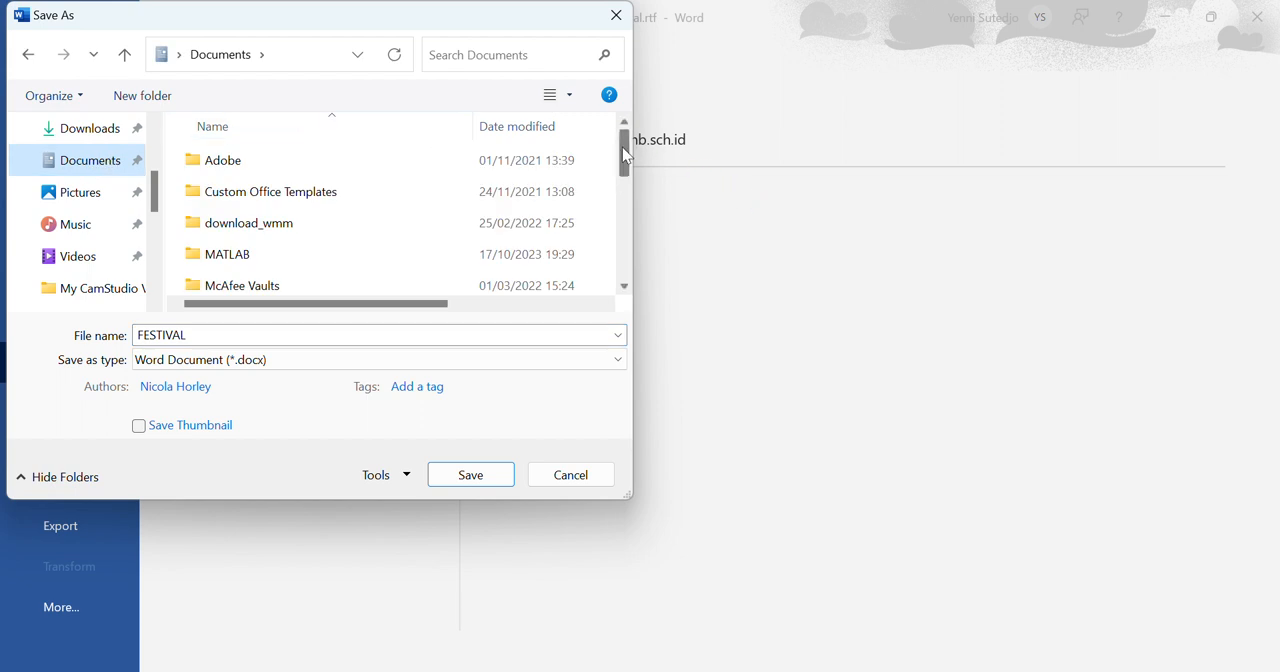
{"action": "left_click_drag", "start_coordinate": [623, 155], "coordinate": [621, 218]}
{"action": "double_click", "coordinate": [358, 270]}
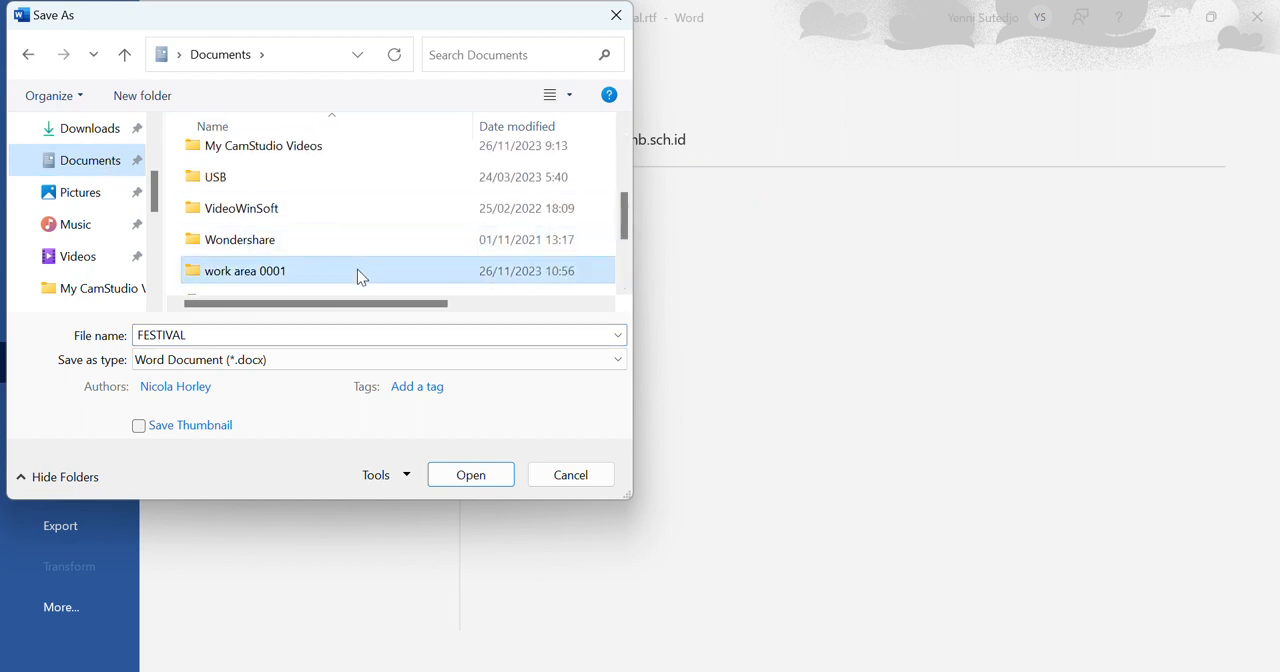
{"action": "left_click", "coordinate": [477, 477]}
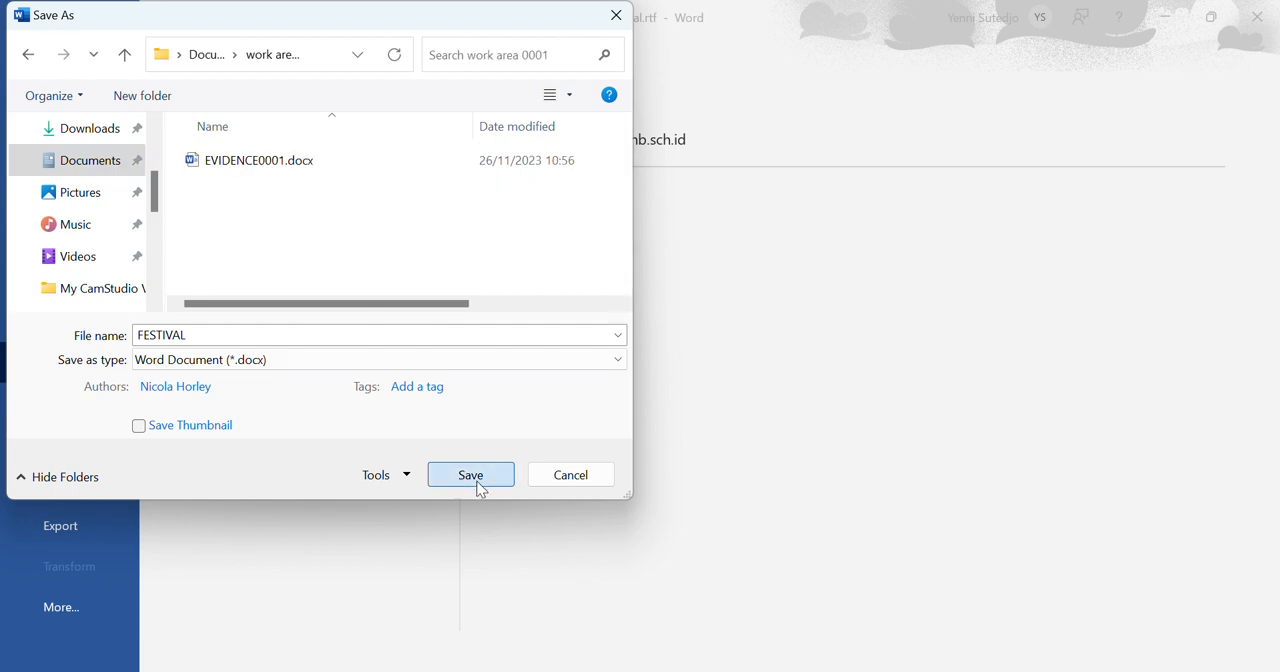
- Open the "work area 0001" folder in File Explorer and widen the Type column to show the full file types
{"action": "mouse_move", "coordinate": [868, 671]}
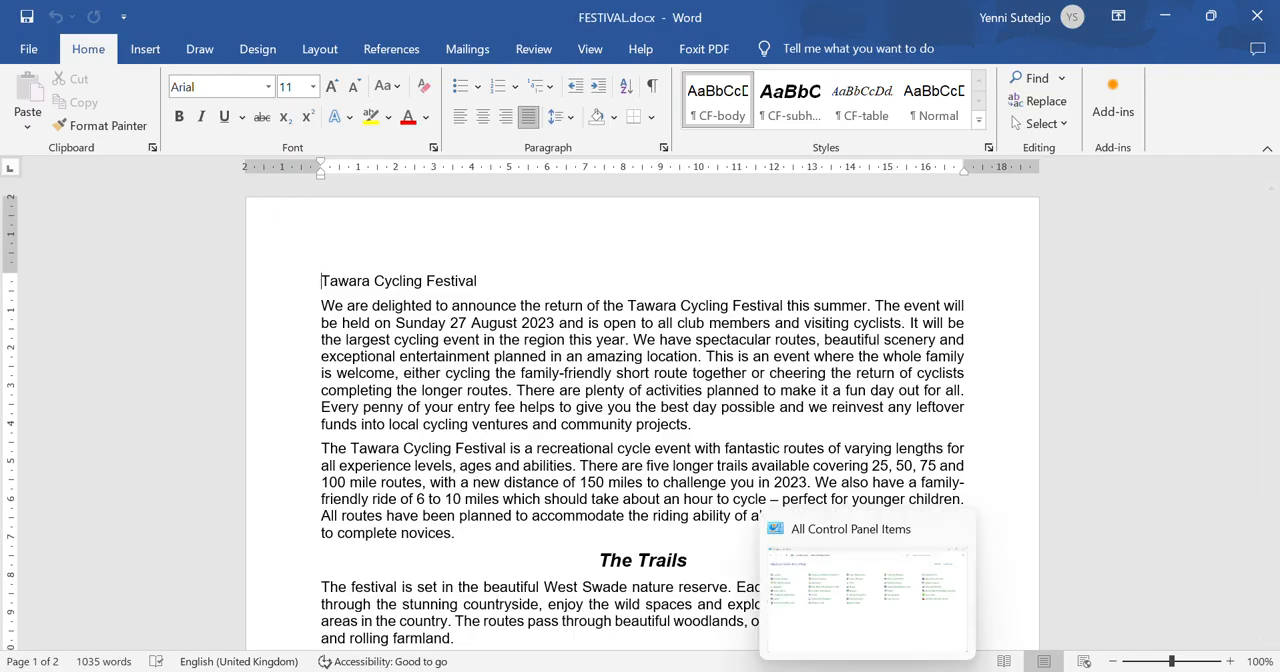
{"action": "left_click", "coordinate": [912, 671]}
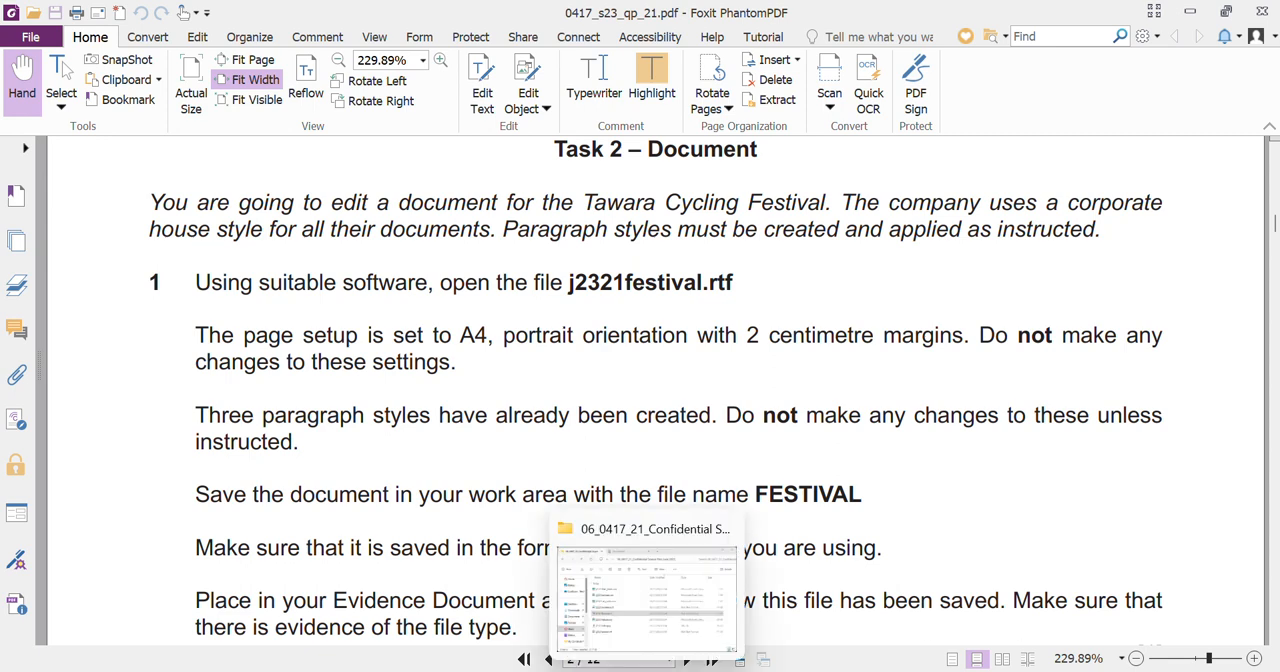
{"action": "left_click", "coordinate": [648, 590]}
{"action": "left_click", "coordinate": [549, 108]}
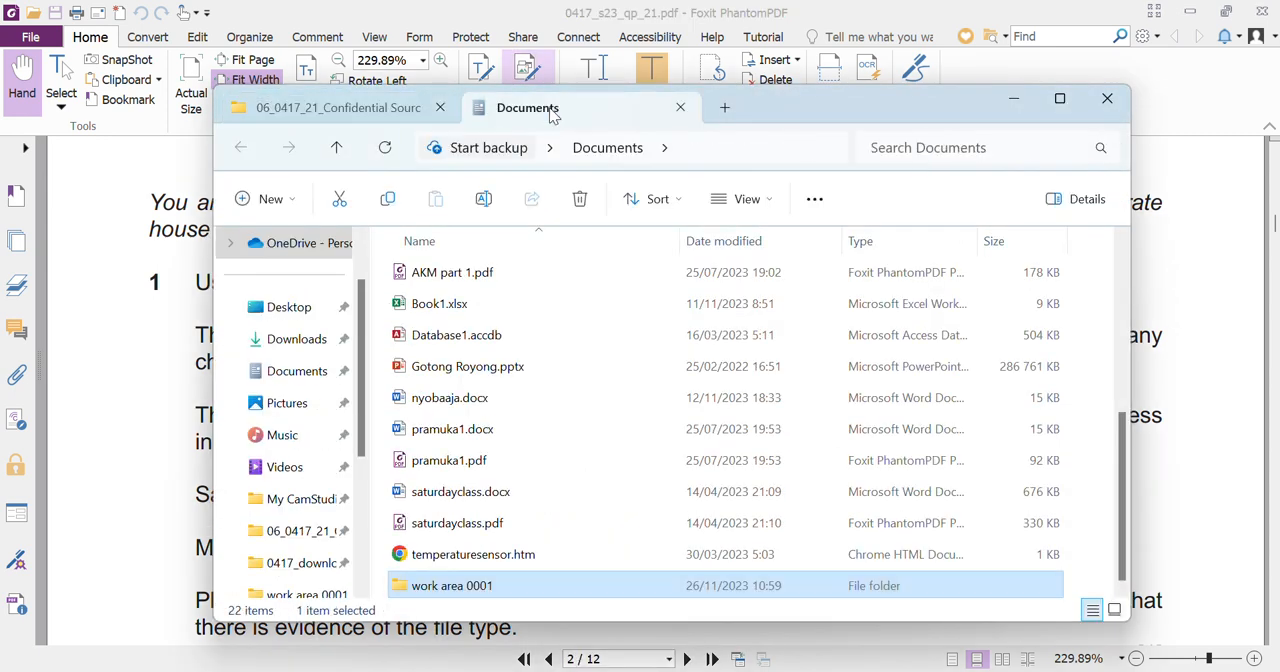
{"action": "double_click", "coordinate": [477, 590]}
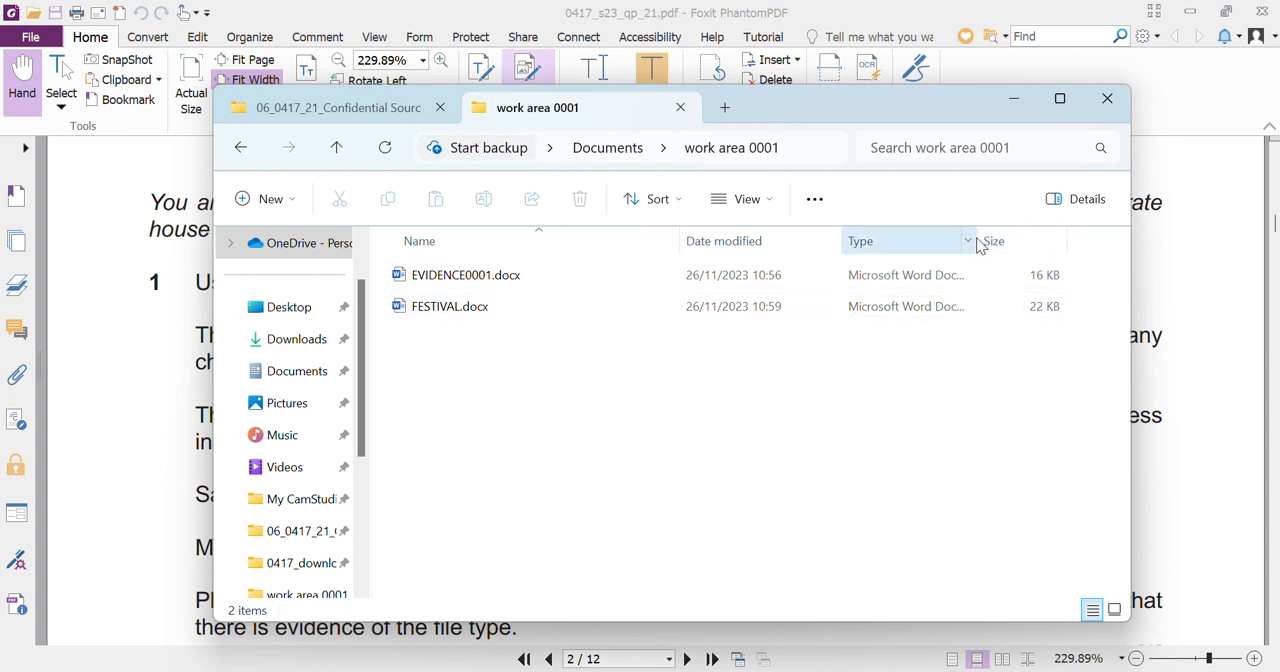
{"action": "left_click_drag", "start_coordinate": [977, 241], "coordinate": [1037, 240]}
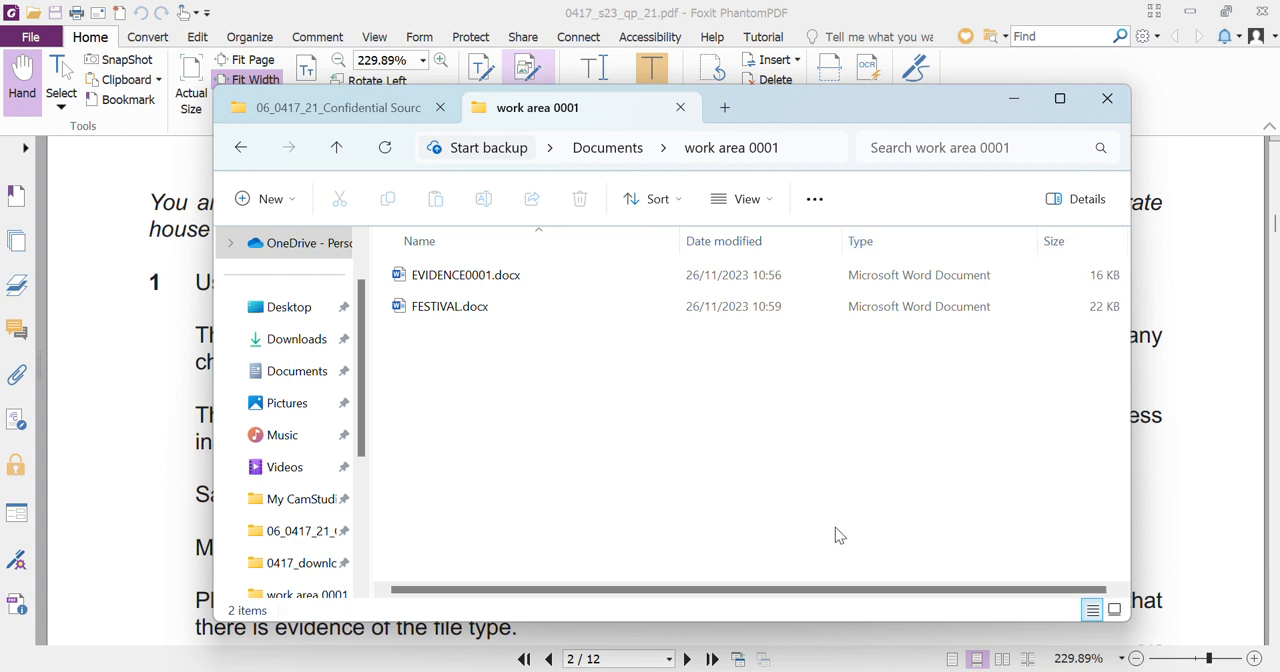
- Capture a screenshot of the FESTIVAL.docx row, paste it under "Step 1 evidence:" in EVIDENCE0001.docx in Word, and save the document
{"action": "key", "text": "super+shift+s"}
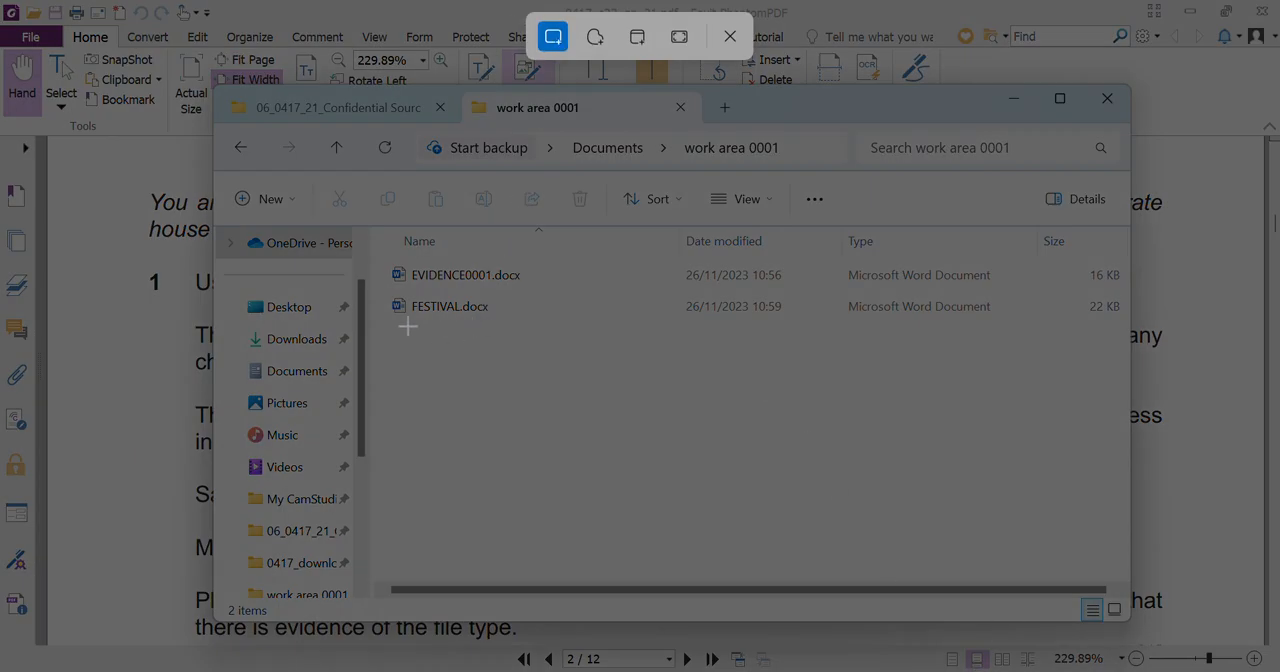
{"action": "left_click_drag", "start_coordinate": [382, 293], "coordinate": [1020, 328]}
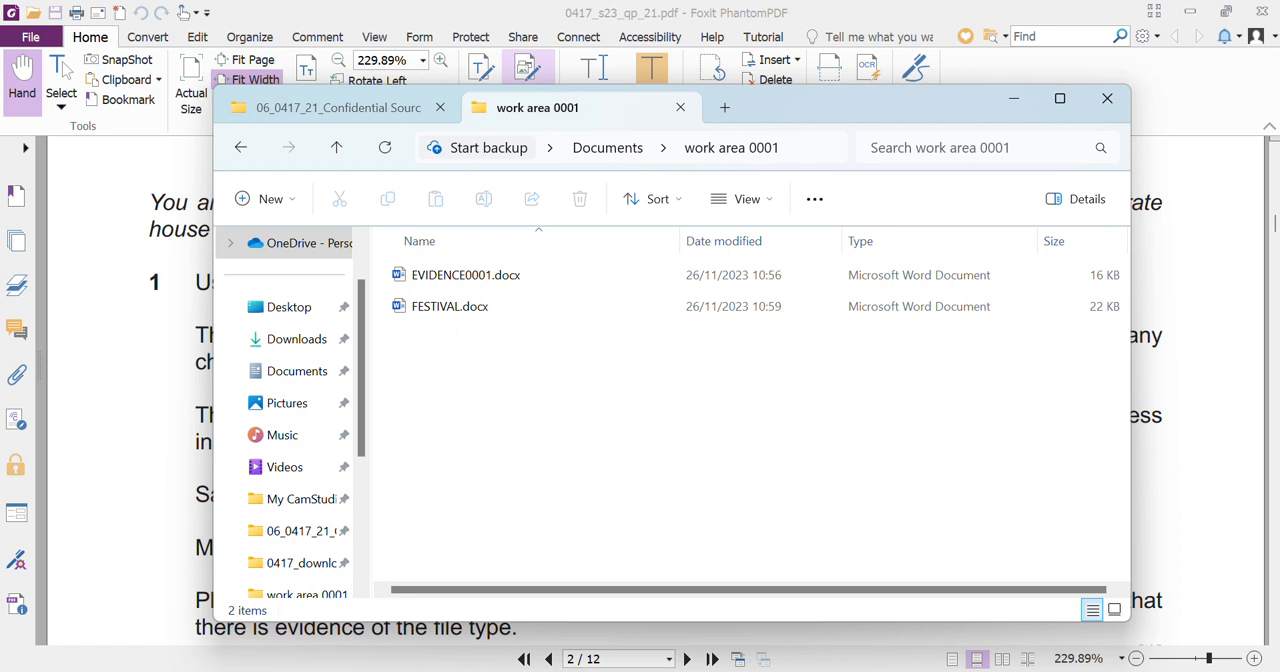
{"action": "left_click", "coordinate": [888, 632]}
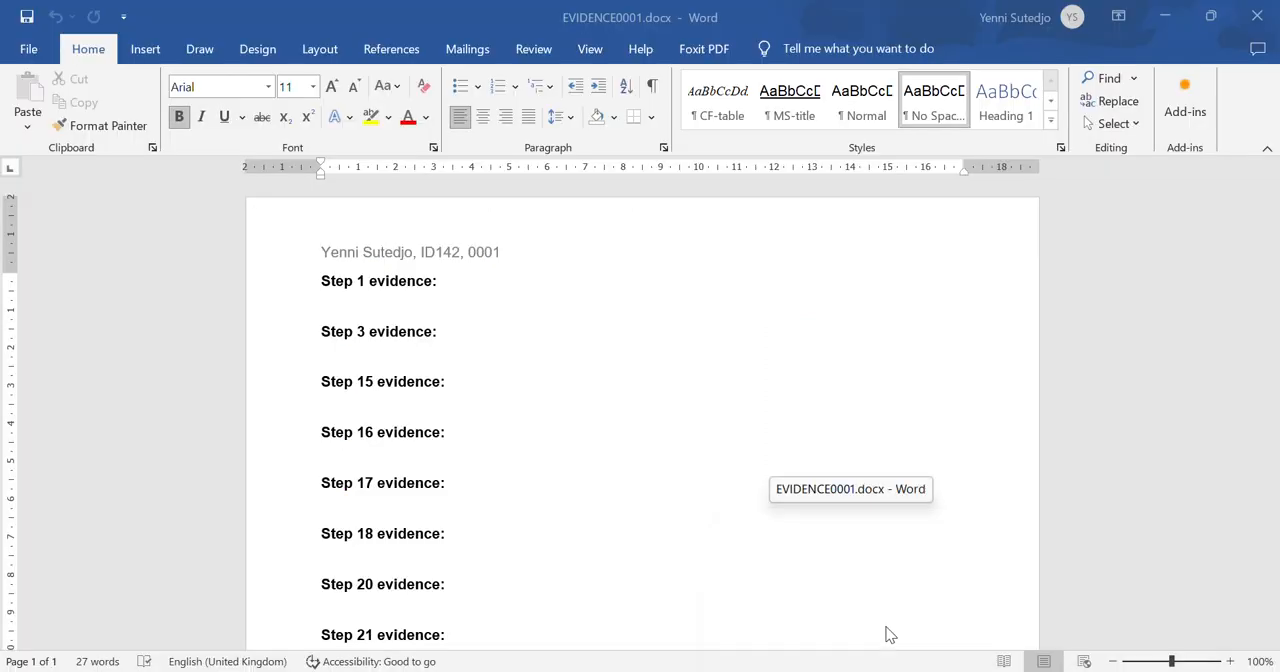
{"action": "left_click", "coordinate": [350, 298]}
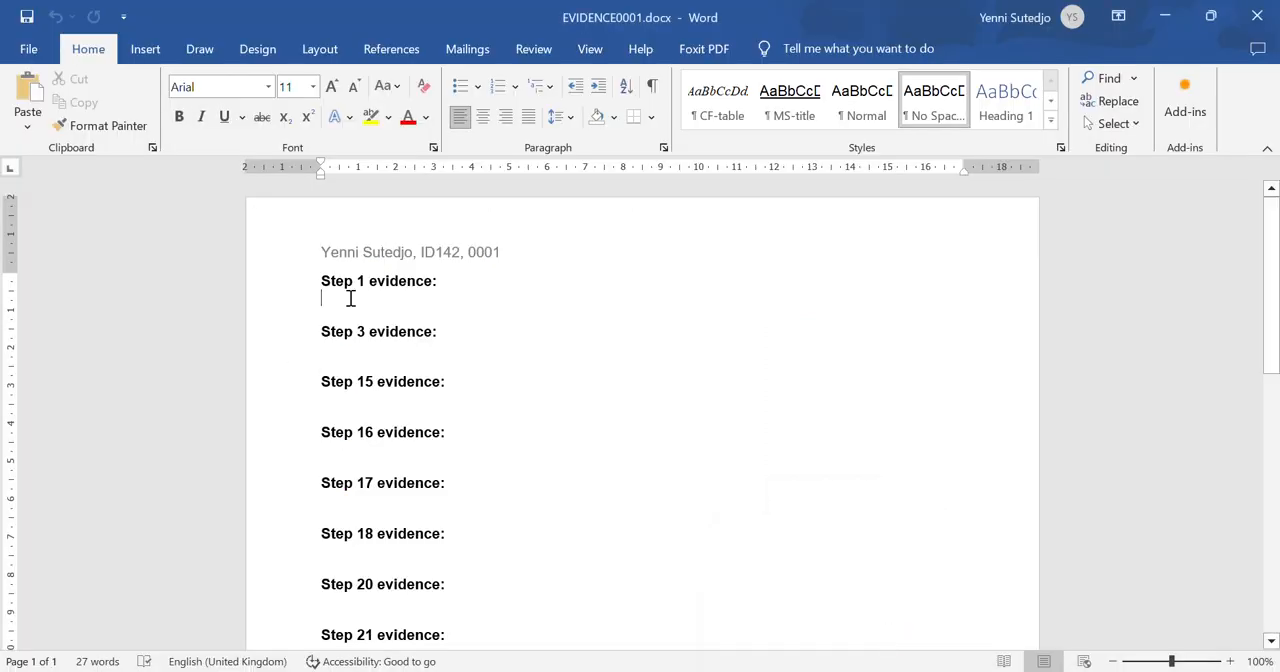
{"action": "type", "text": "FESTIVAL.docx\t26/11/2023 10:59\tMicrosoft Word Document"}
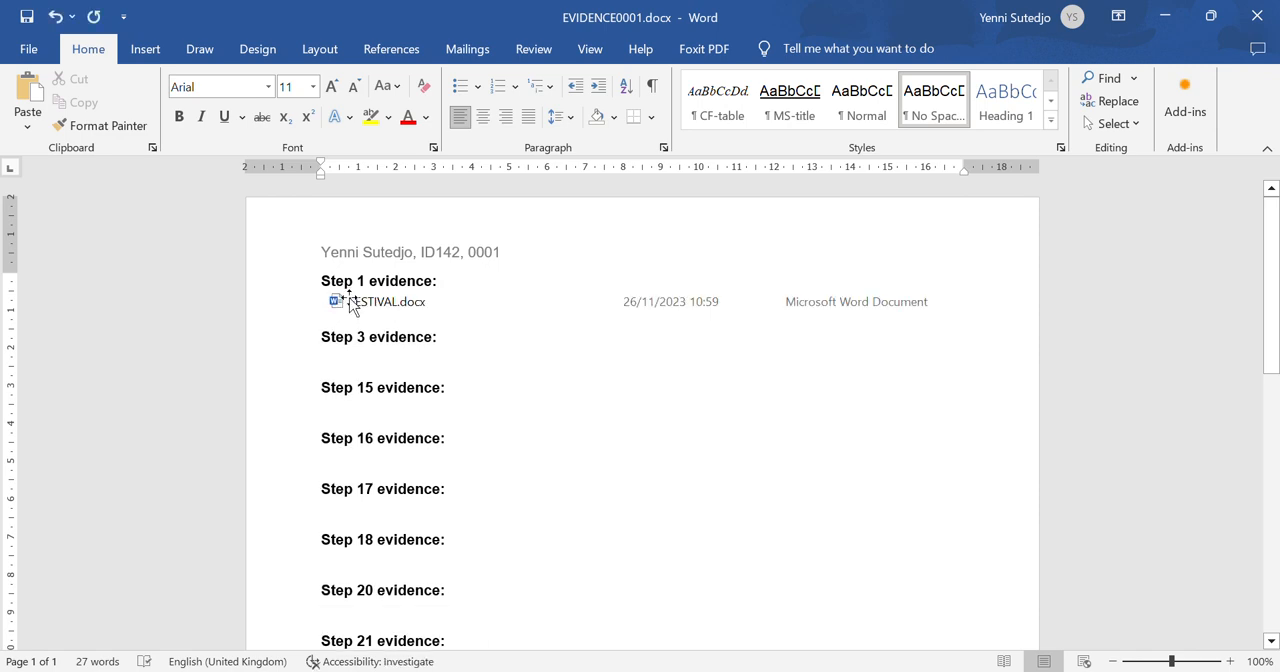
{"action": "left_click", "coordinate": [24, 18]}
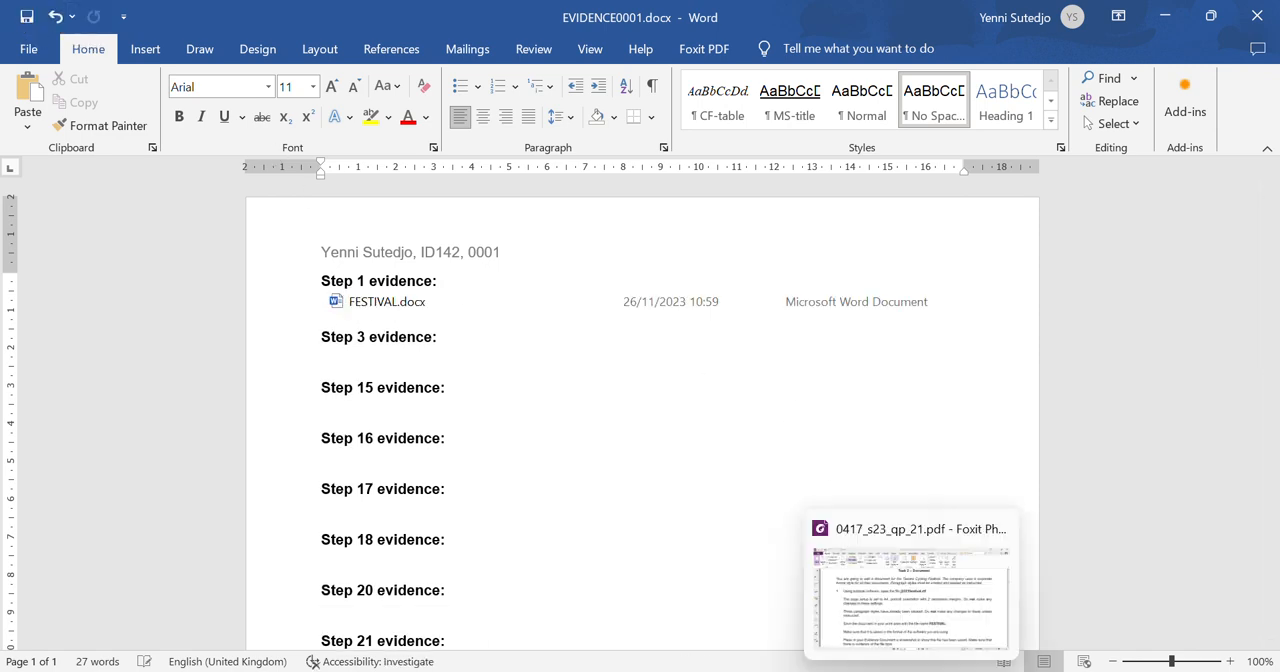
- Switch to the question paper in Foxit PhantomPDF and read the header and footer requirements of Task 2, step 2
{"action": "mouse_move", "coordinate": [956, 671]}
{"action": "left_click", "coordinate": [913, 671]}
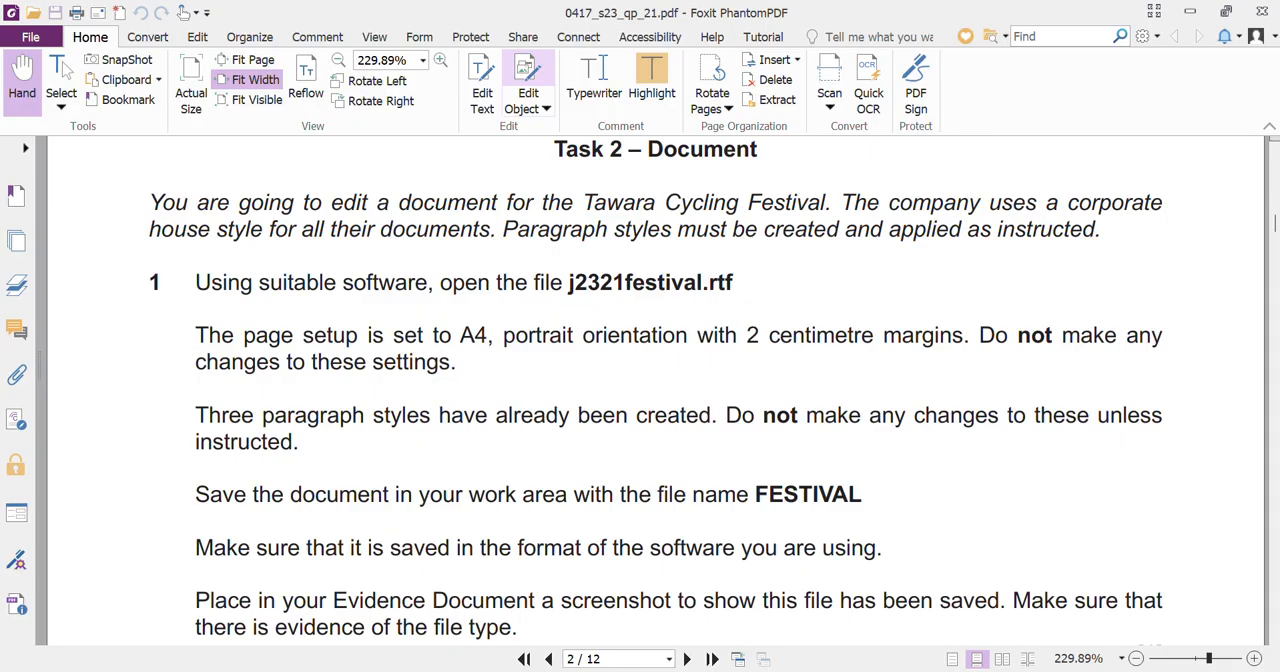
{"action": "scroll", "coordinate": [790, 542], "scroll_direction": "down", "scroll_amount": 5}
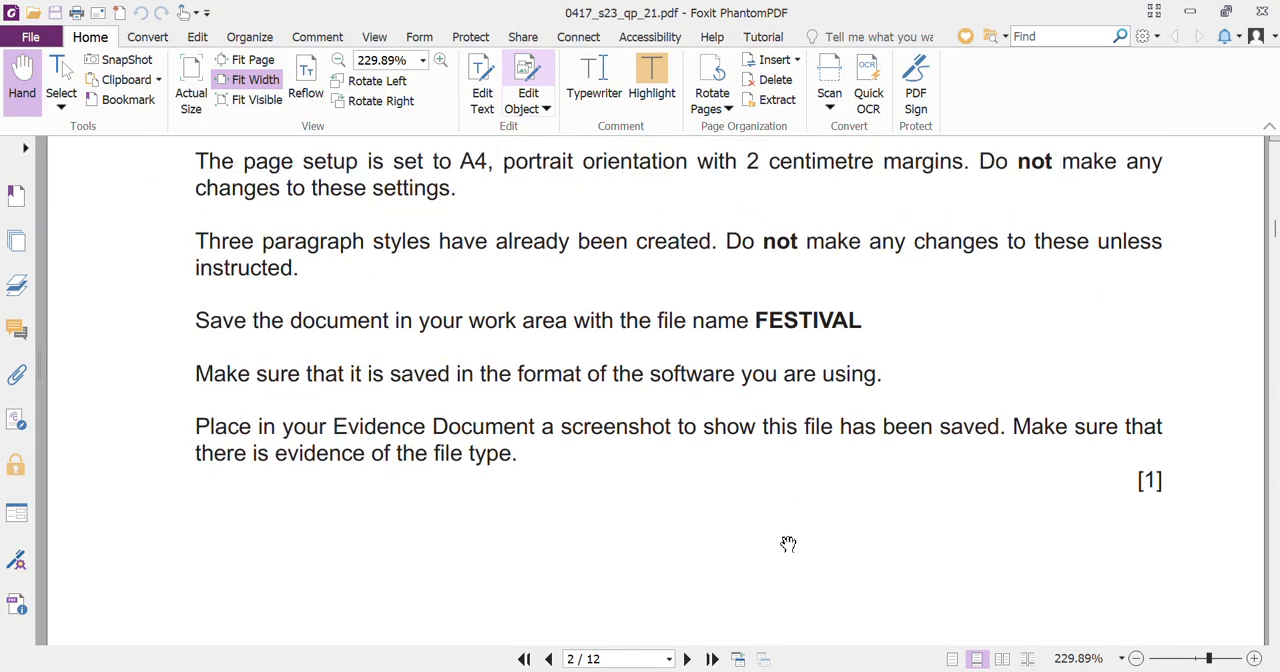
{"action": "scroll", "coordinate": [788, 544], "scroll_direction": "down", "scroll_amount": 8}
{"action": "scroll", "coordinate": [788, 544], "scroll_direction": "down", "scroll_amount": 5}
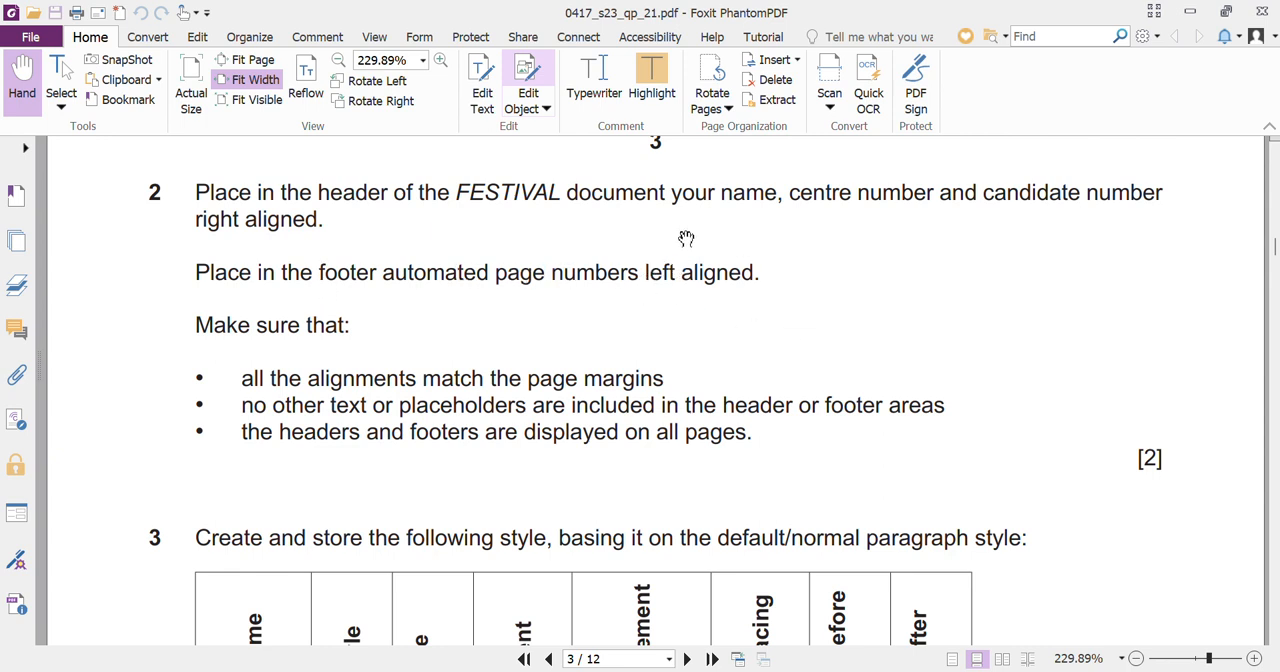
- Insert a Blank (Three Columns) header in the FESTIVAL document in Word and delete its left and centre placeholders
{"action": "mouse_move", "coordinate": [955, 671]}
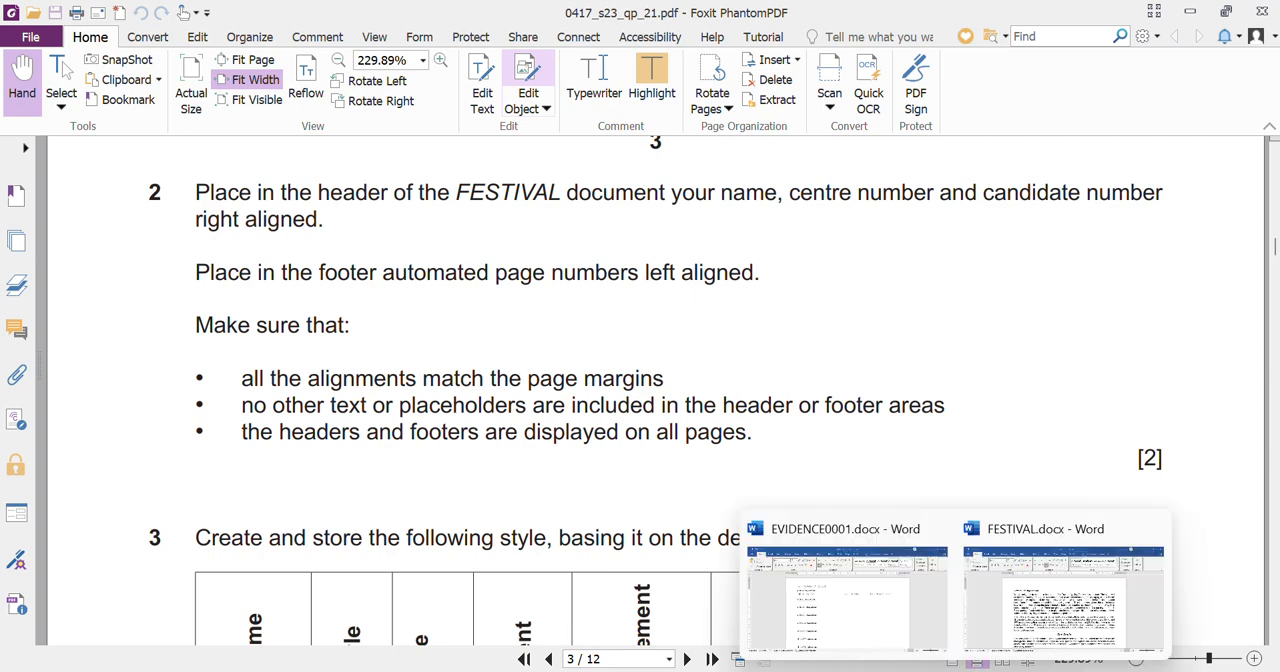
{"action": "left_click", "coordinate": [1026, 634]}
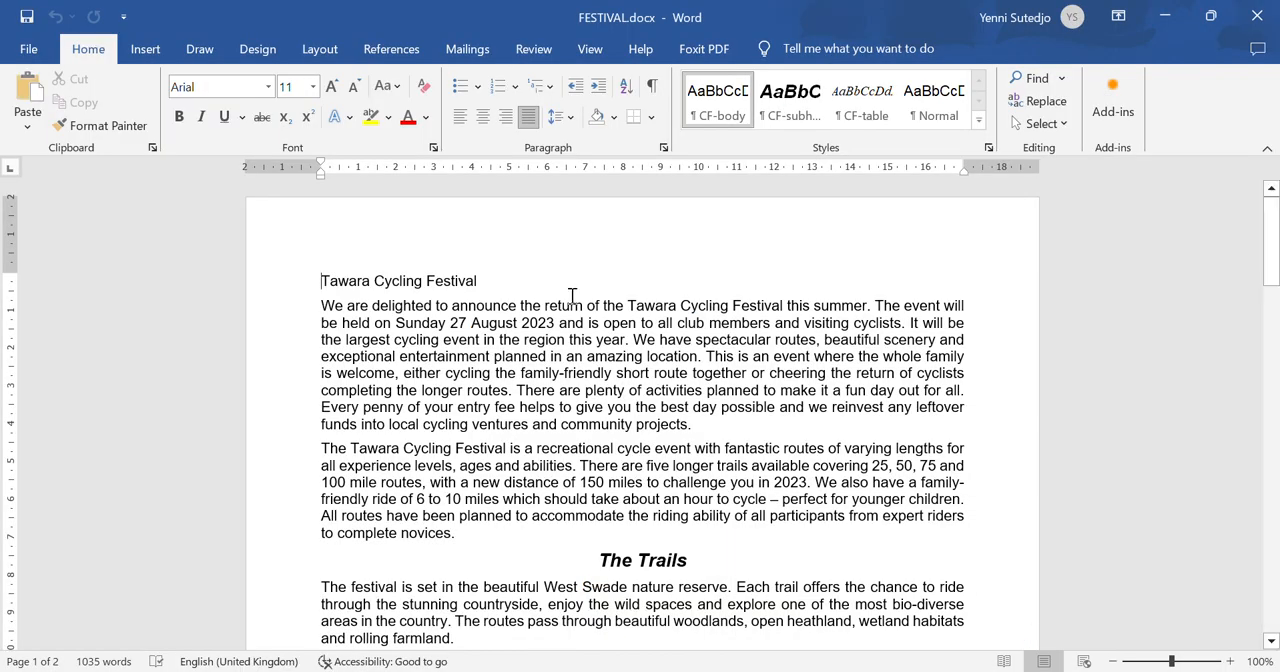
{"action": "double_click", "coordinate": [470, 227]}
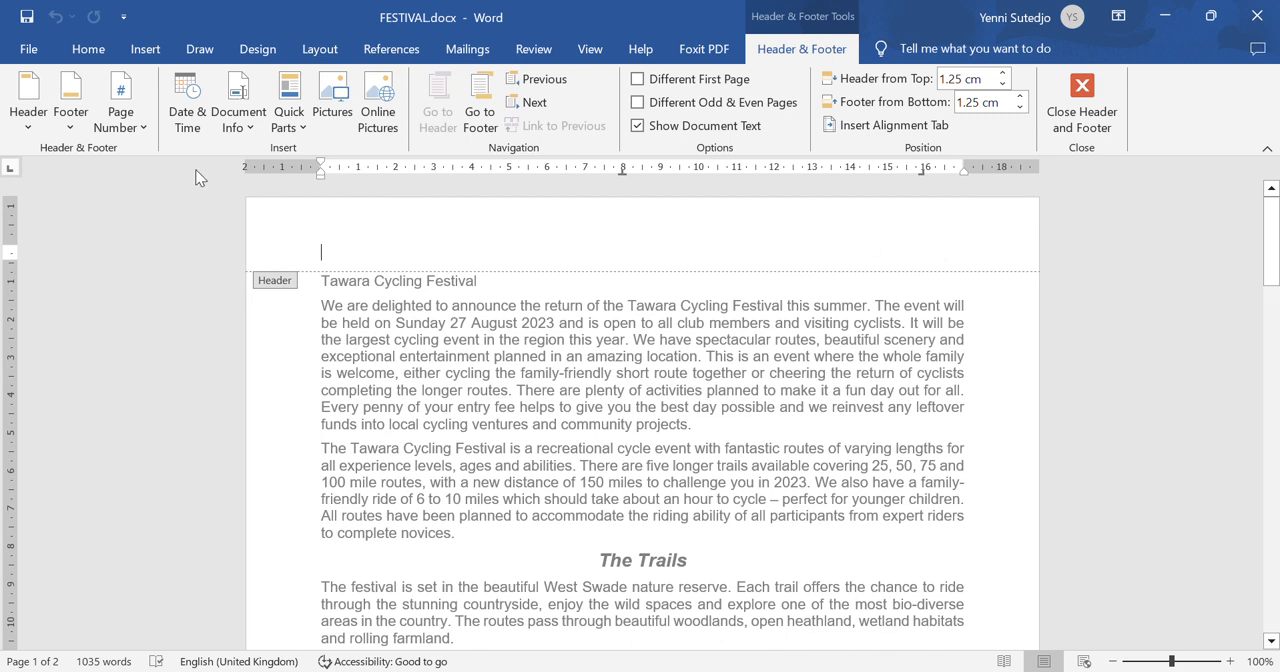
{"action": "left_click", "coordinate": [32, 128]}
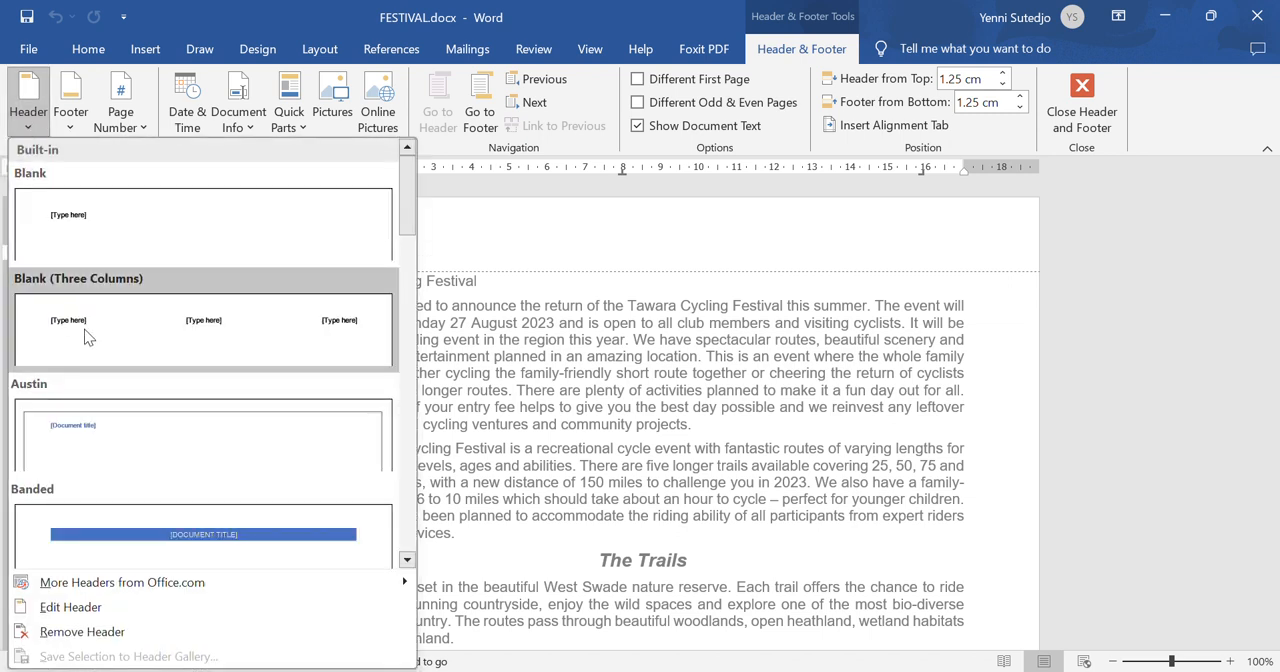
{"action": "left_click", "coordinate": [87, 338]}
{"action": "left_click", "coordinate": [350, 251]}
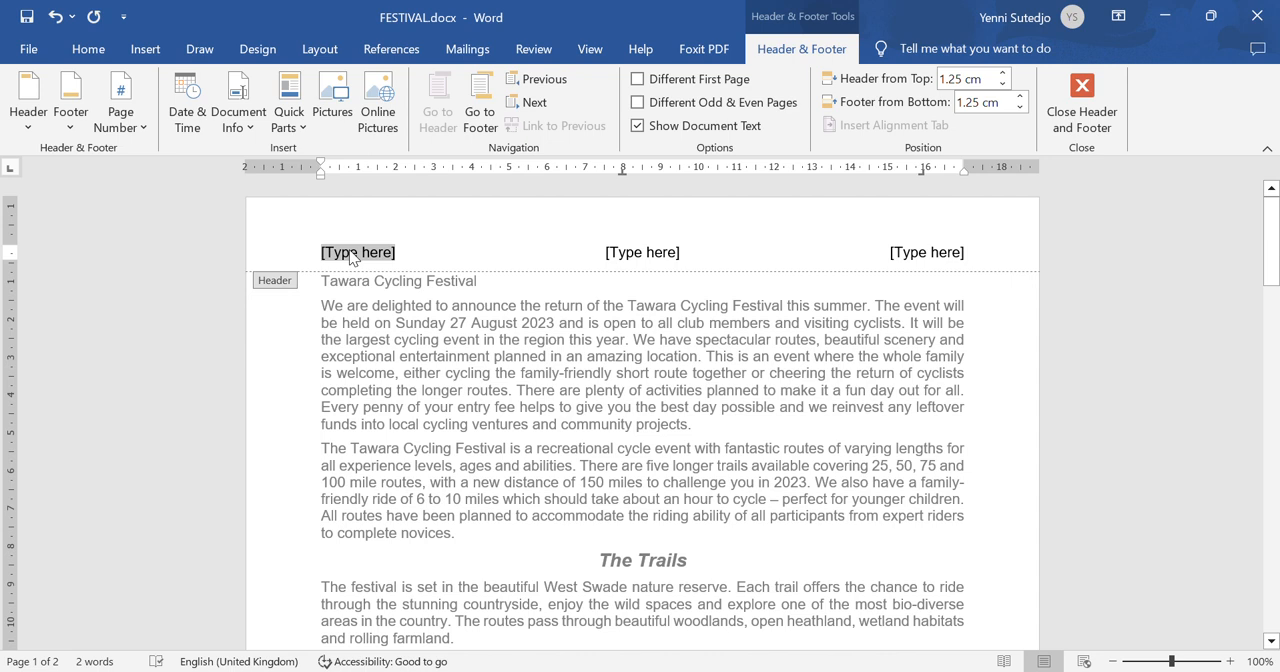
{"action": "key", "text": "Delete"}
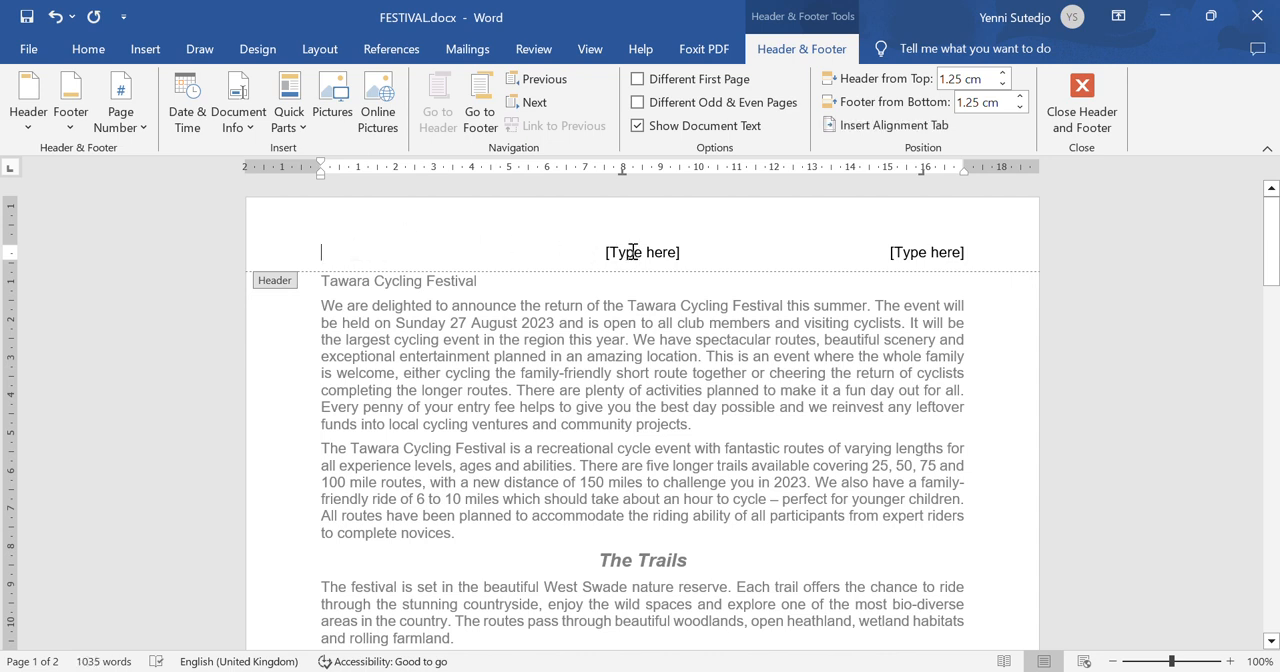
{"action": "left_click", "coordinate": [632, 252]}
{"action": "key", "text": "Delete"}
- Replace the right-aligned header placeholder with the candidate's name, centre number and candidate number, separated by commas
{"action": "left_click", "coordinate": [951, 258]}
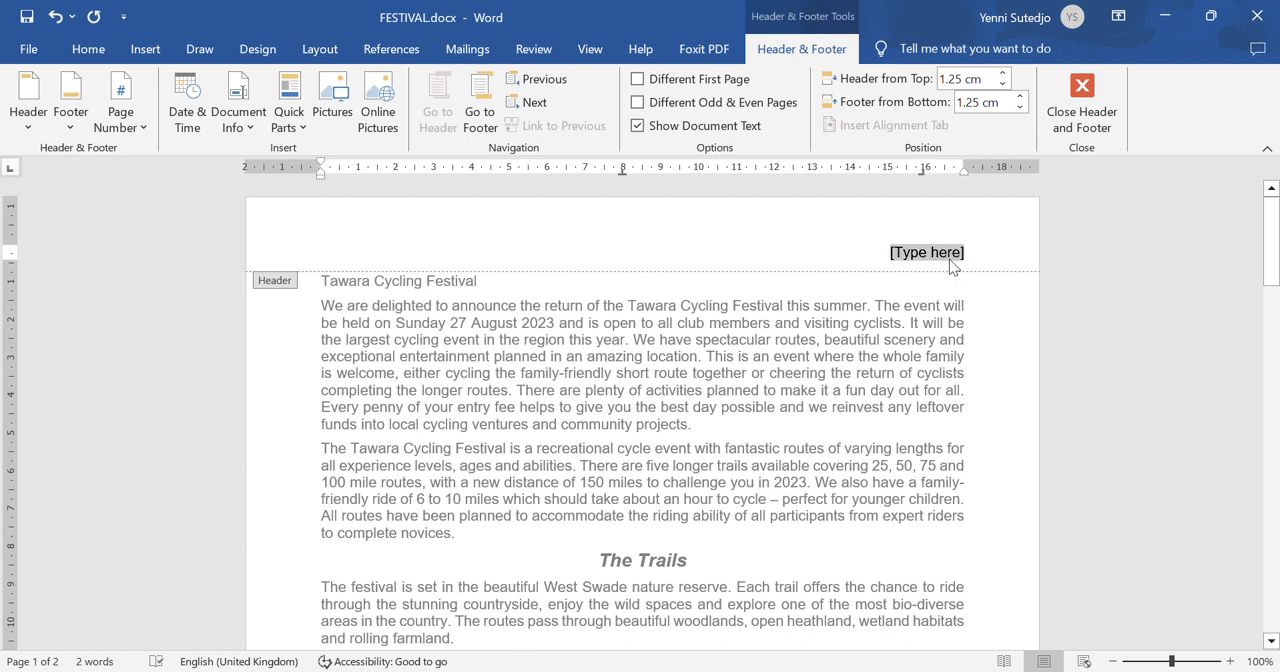
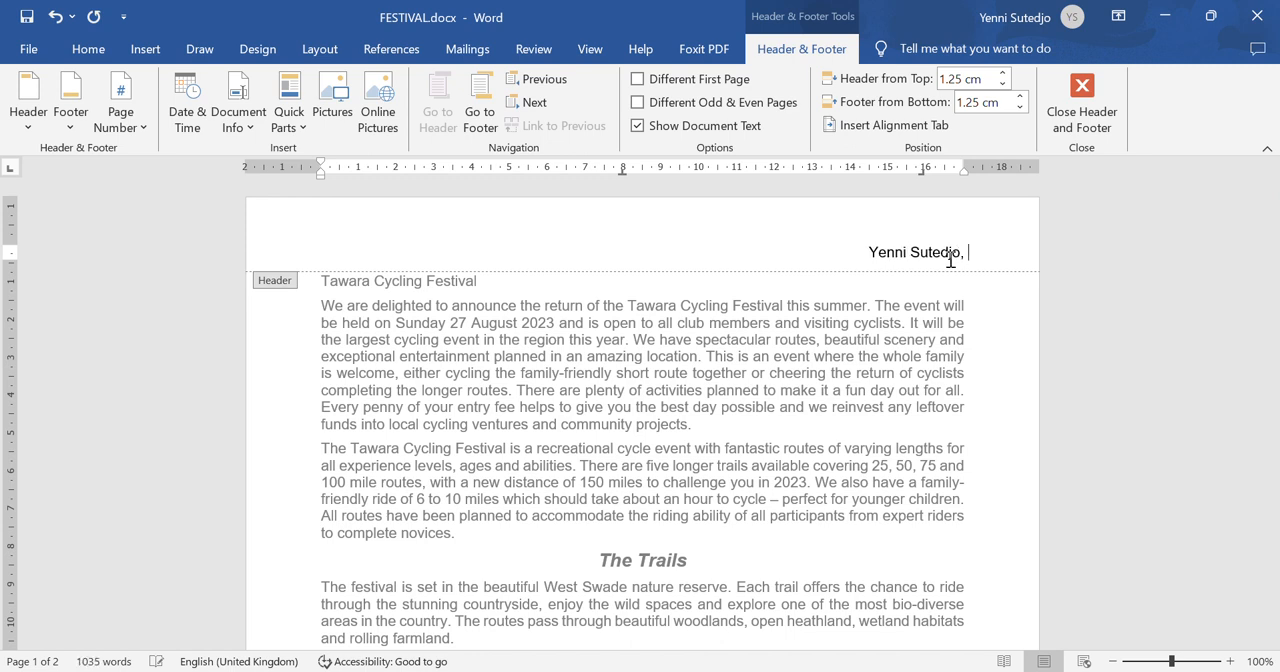
{"action": "type", "text": "ID142,"}
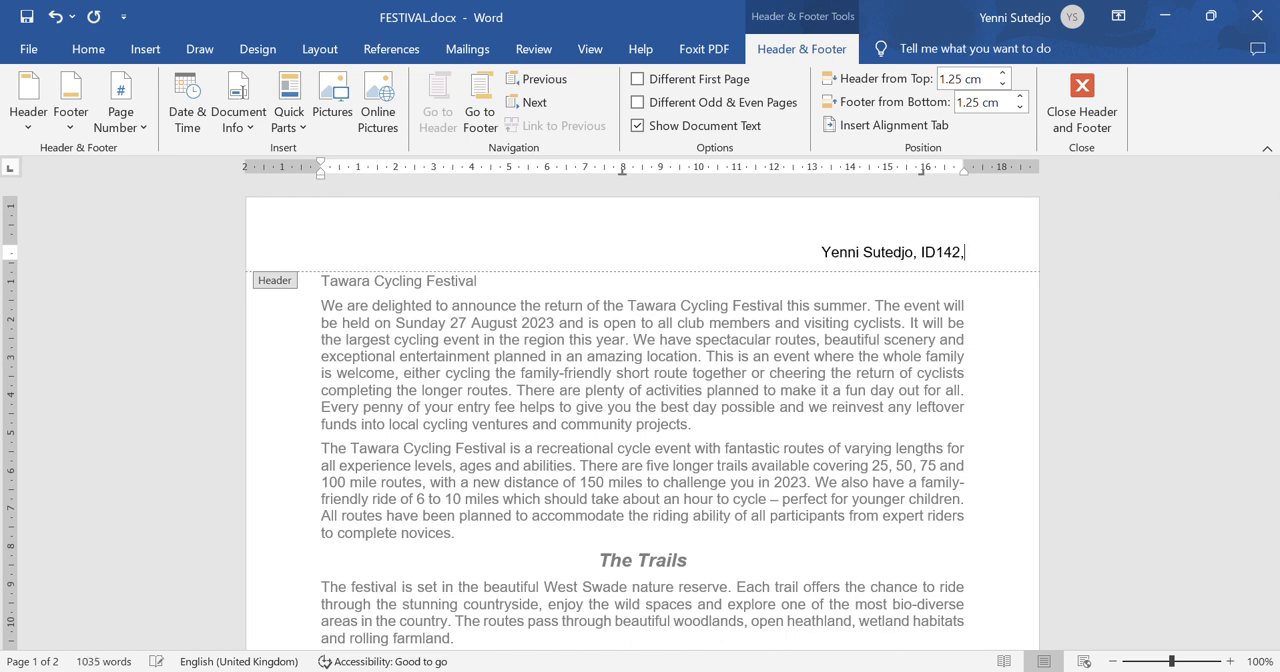
{"action": "type", "text": " 0001"}
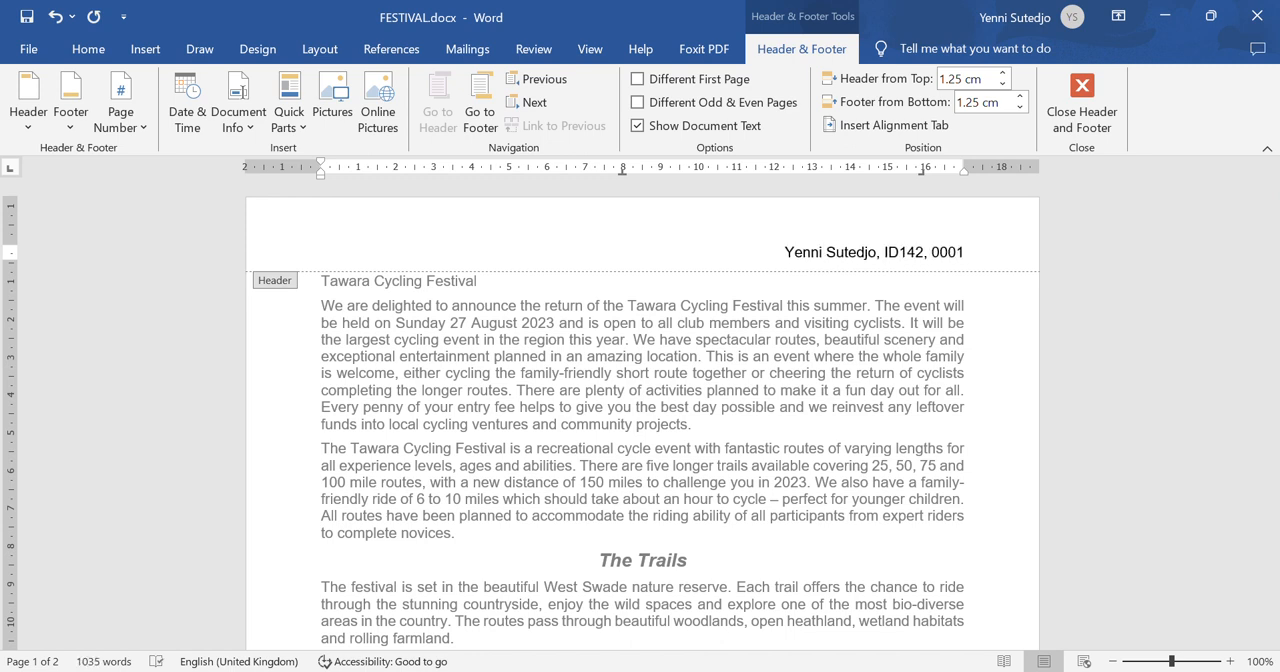
- Insert a left-aligned automatic page number in the Plain Number style in the footer and return to the document body
{"action": "left_click_drag", "start_coordinate": [1273, 225], "coordinate": [1248, 379]}
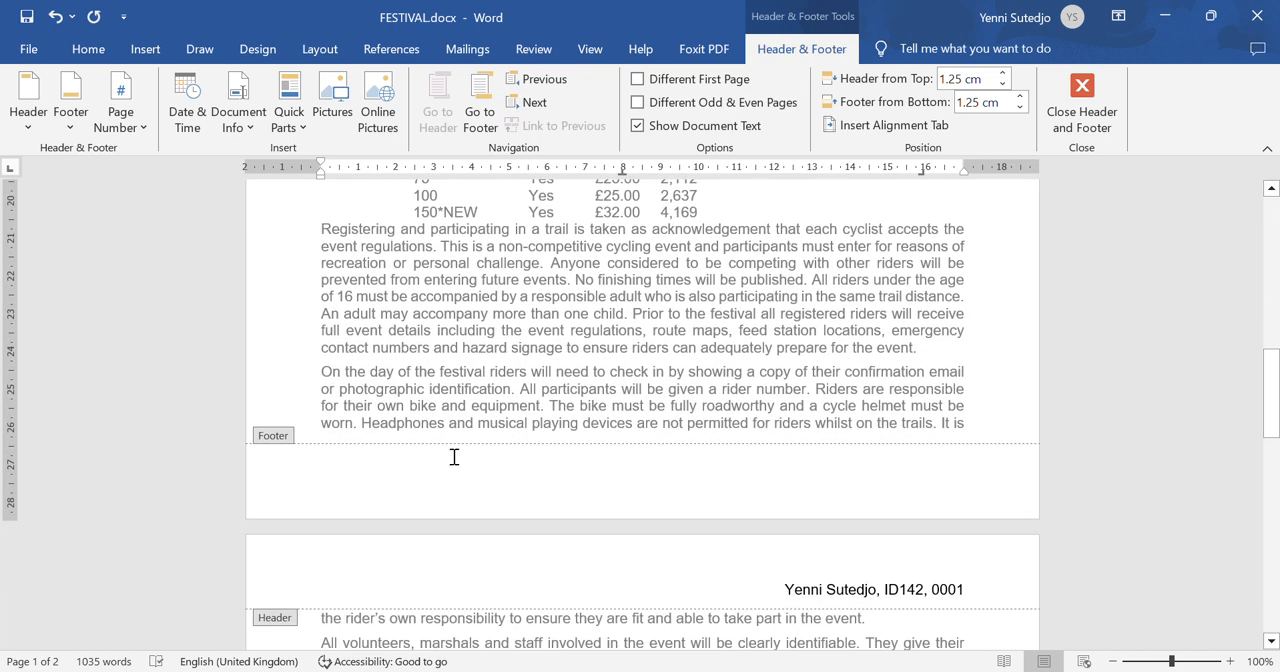
{"action": "left_click", "coordinate": [421, 466]}
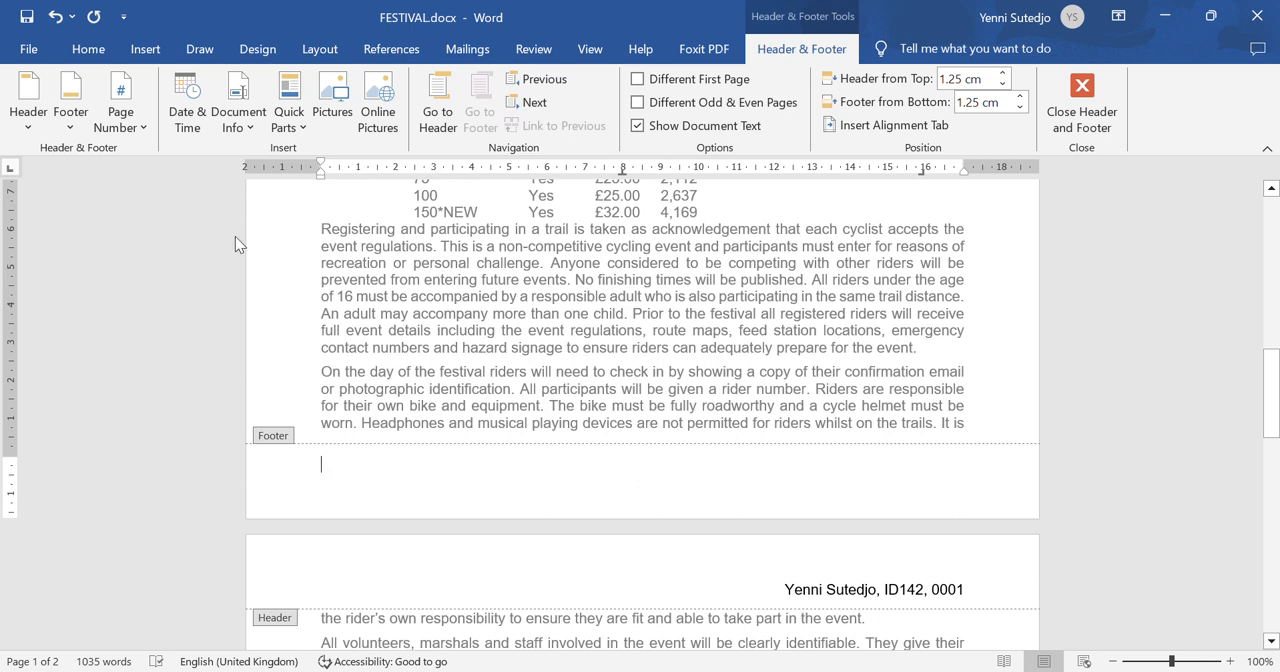
{"action": "left_click", "coordinate": [127, 133]}
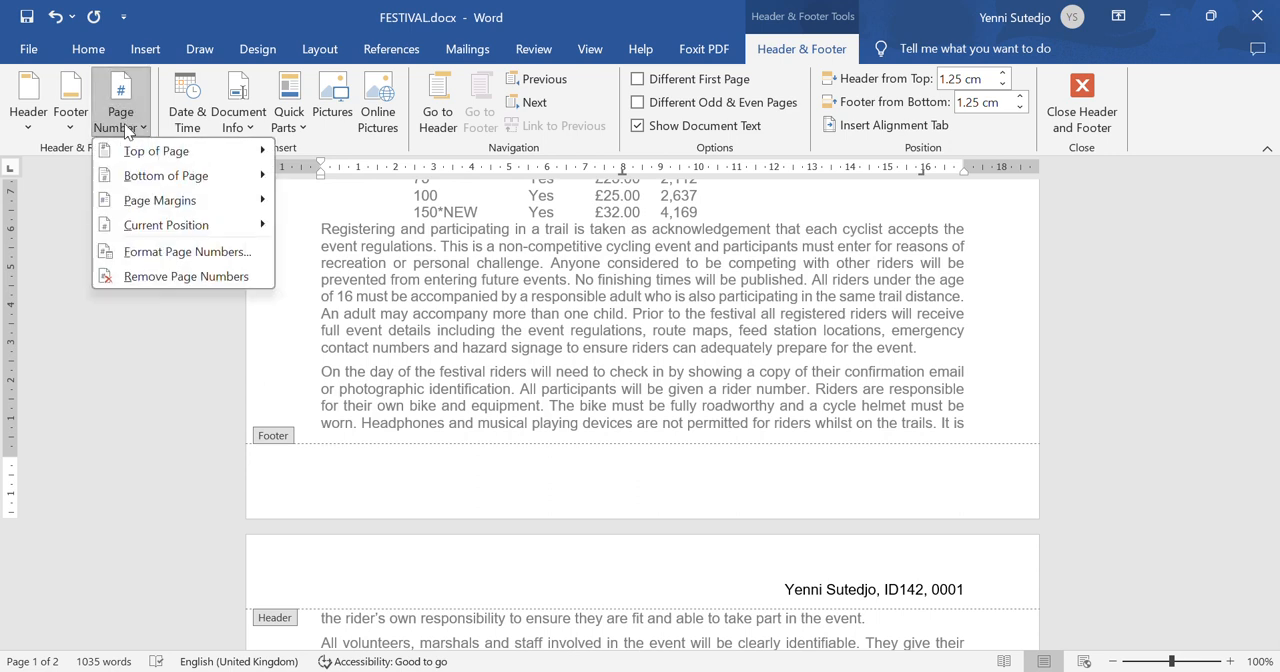
{"action": "mouse_move", "coordinate": [196, 234]}
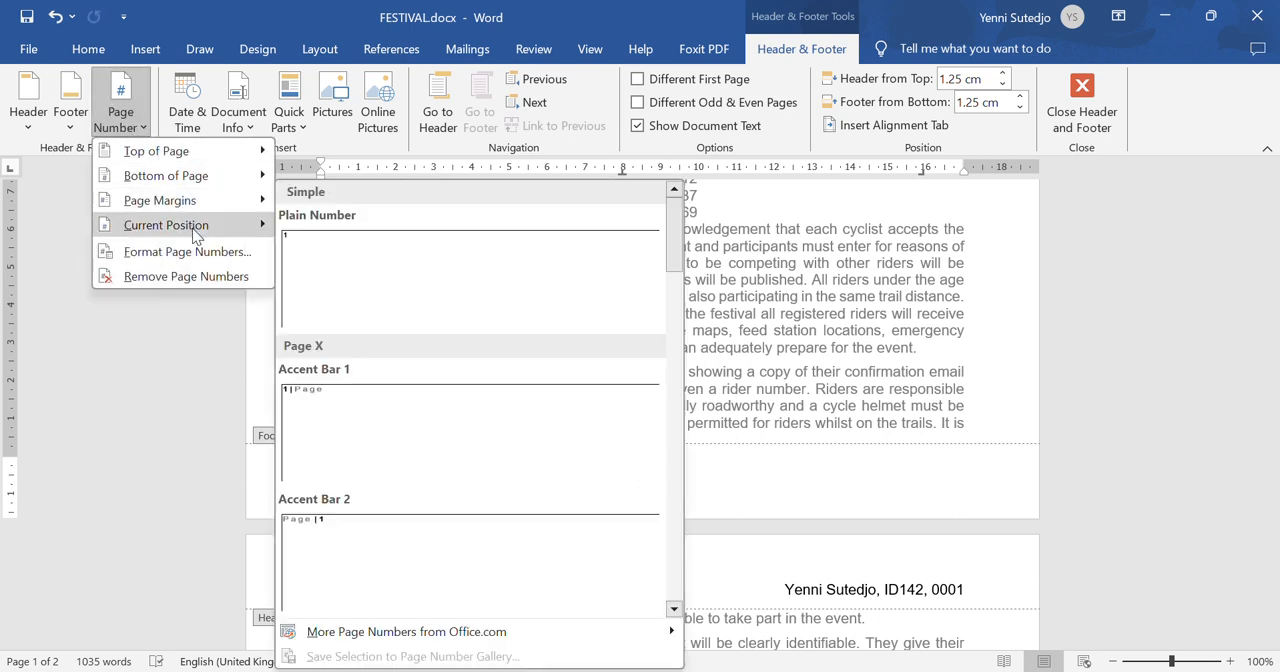
{"action": "left_click", "coordinate": [346, 276]}
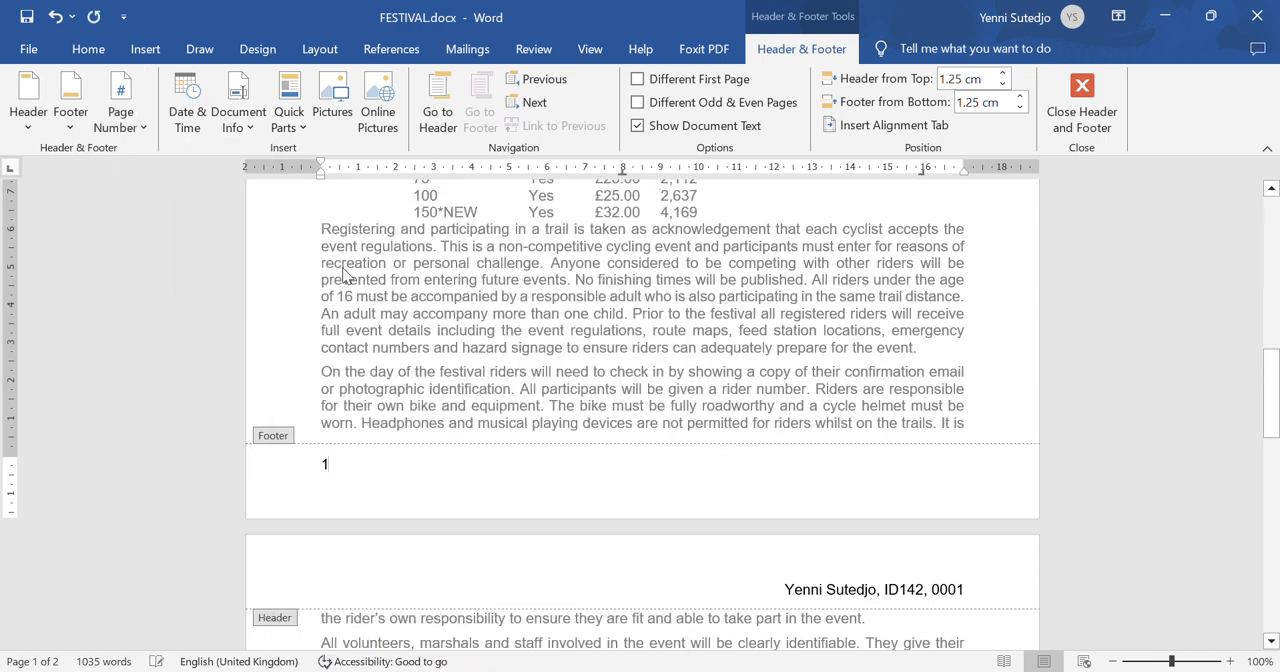
{"action": "double_click", "coordinate": [565, 327]}
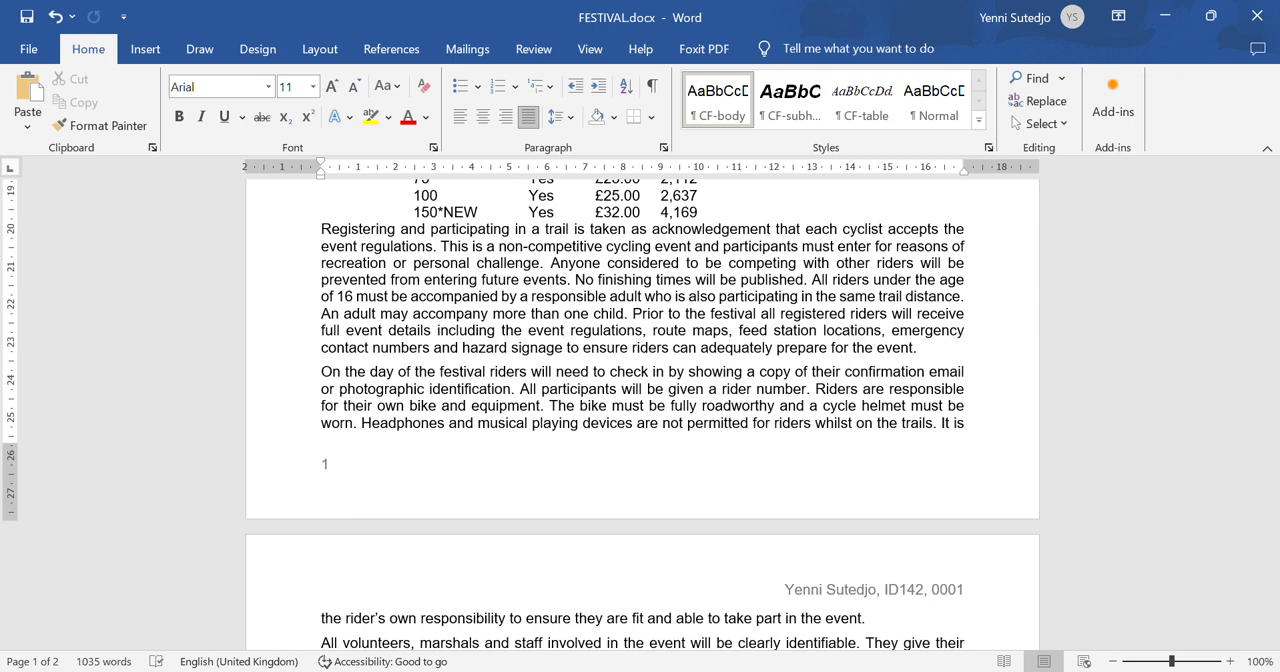
- Check the FESTIVAL header and footer against step 2 of the question paper, and read step 3's CF-title style specification
{"action": "key", "text": "alt+Tab"}
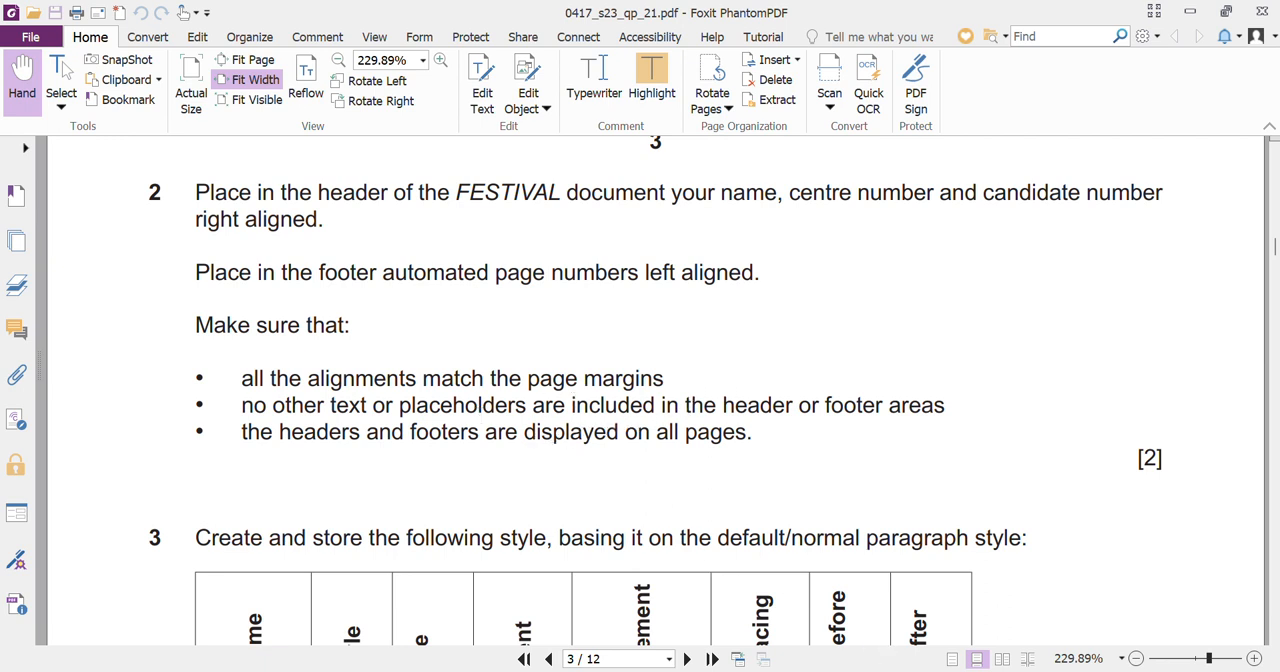
{"action": "mouse_move", "coordinate": [955, 671]}
{"action": "left_click", "coordinate": [1022, 625]}
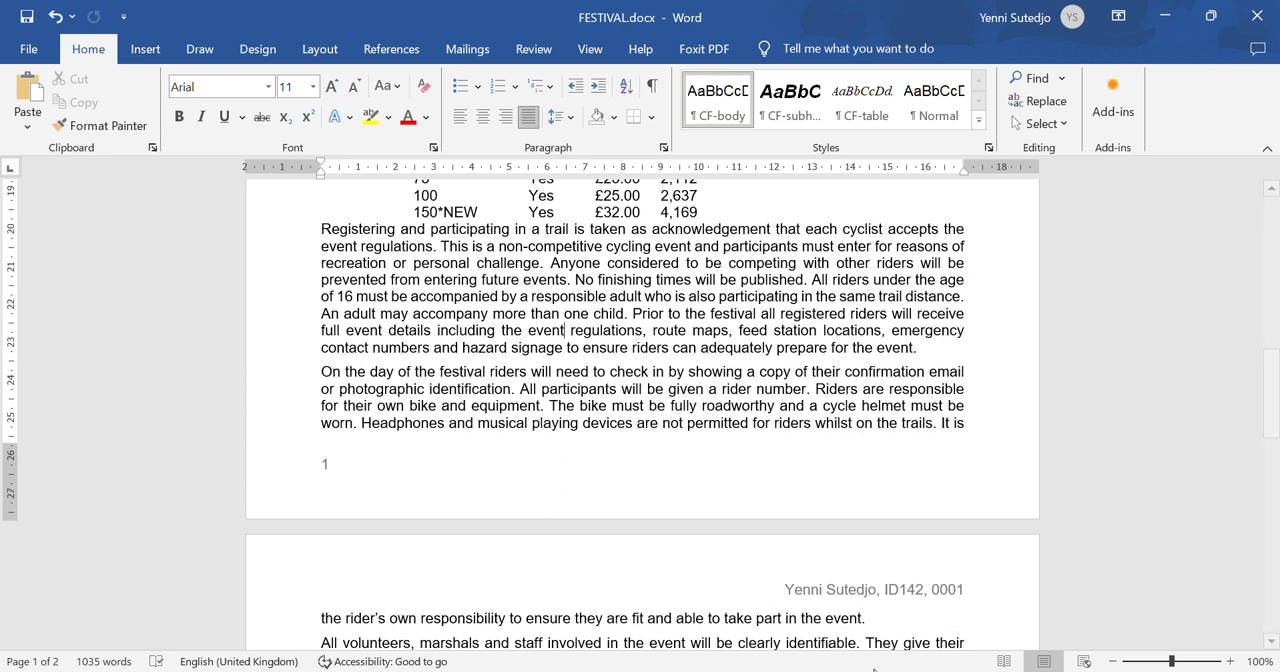
{"action": "mouse_move", "coordinate": [867, 671]}
{"action": "left_click", "coordinate": [909, 671]}
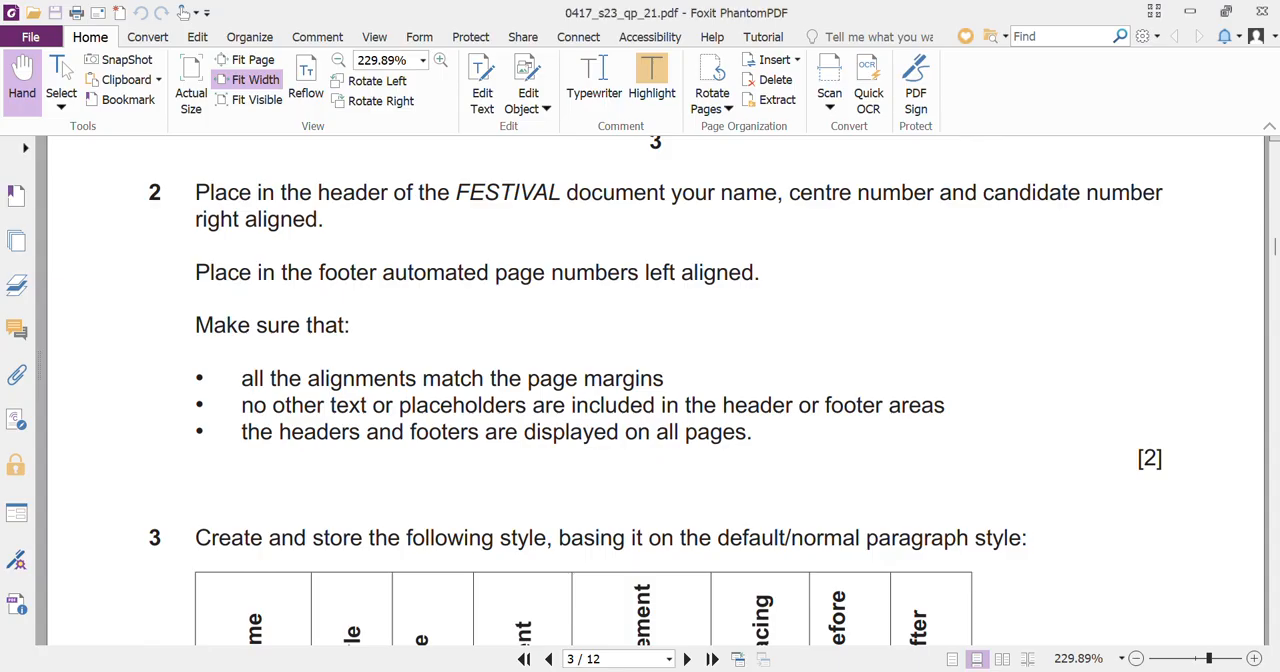
{"action": "scroll", "coordinate": [572, 504], "scroll_direction": "down", "scroll_amount": 7}
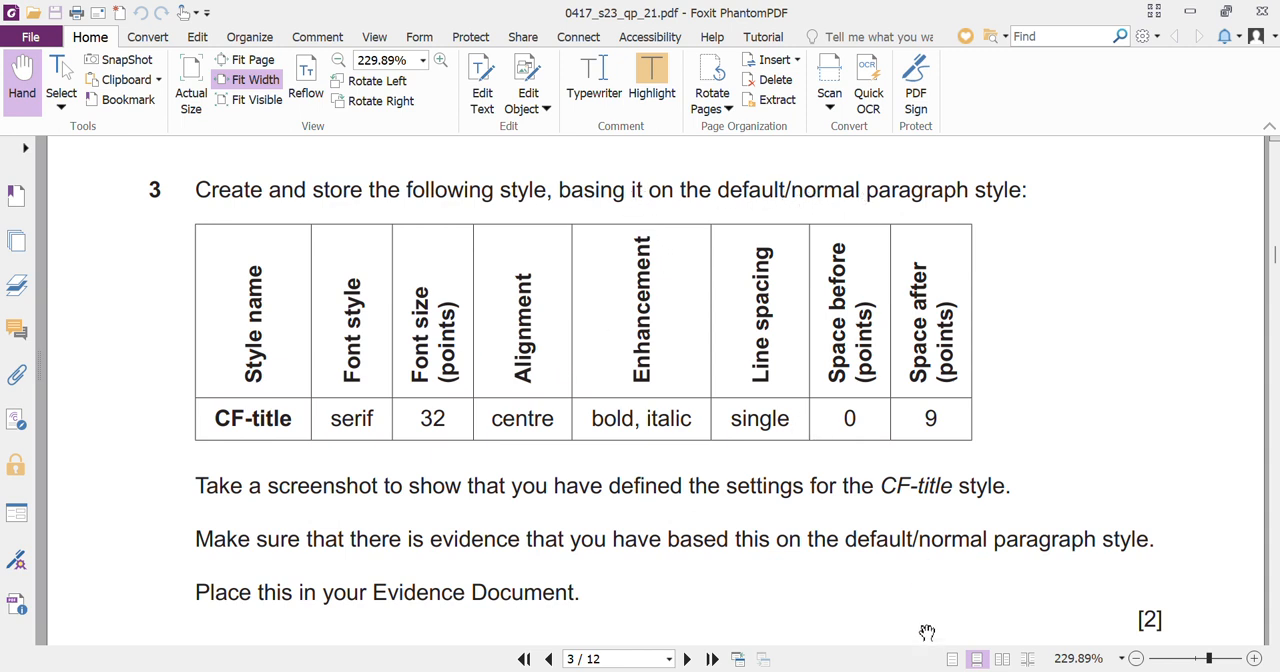
- Add a blank paragraph after the closing sentence of the FESTIVAL document in Word
{"action": "mouse_move", "coordinate": [1000, 668]}
{"action": "left_click", "coordinate": [1040, 620]}
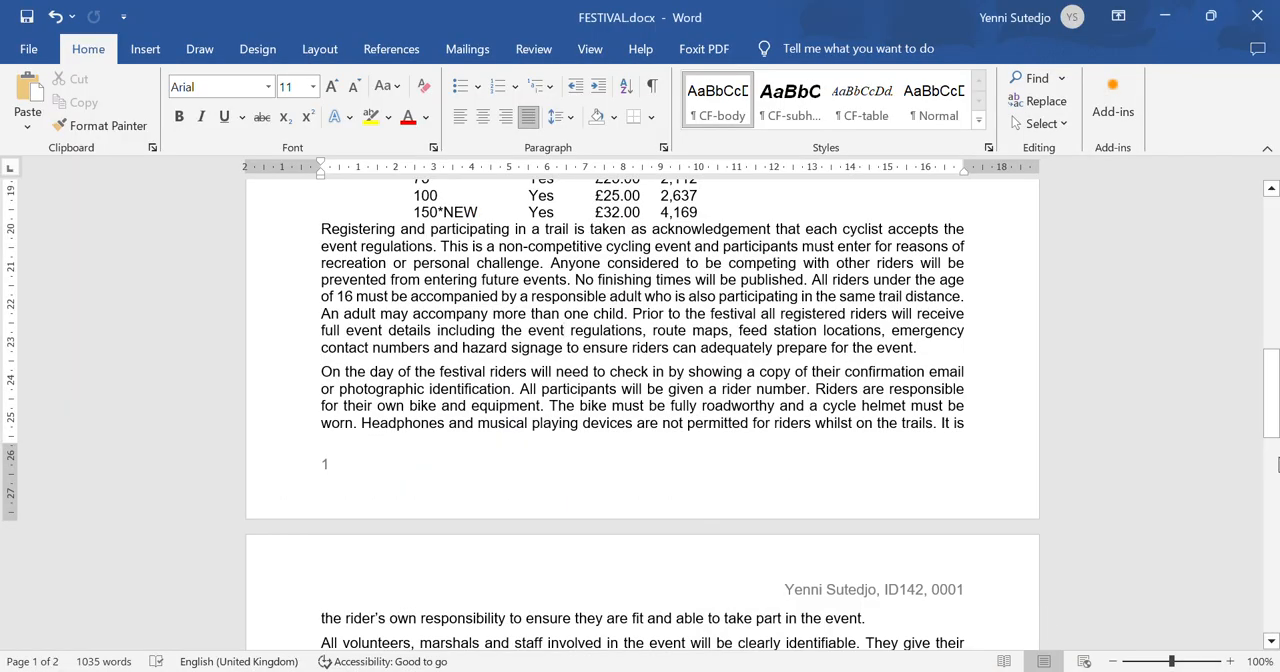
{"action": "left_click_drag", "start_coordinate": [1276, 400], "coordinate": [1274, 553]}
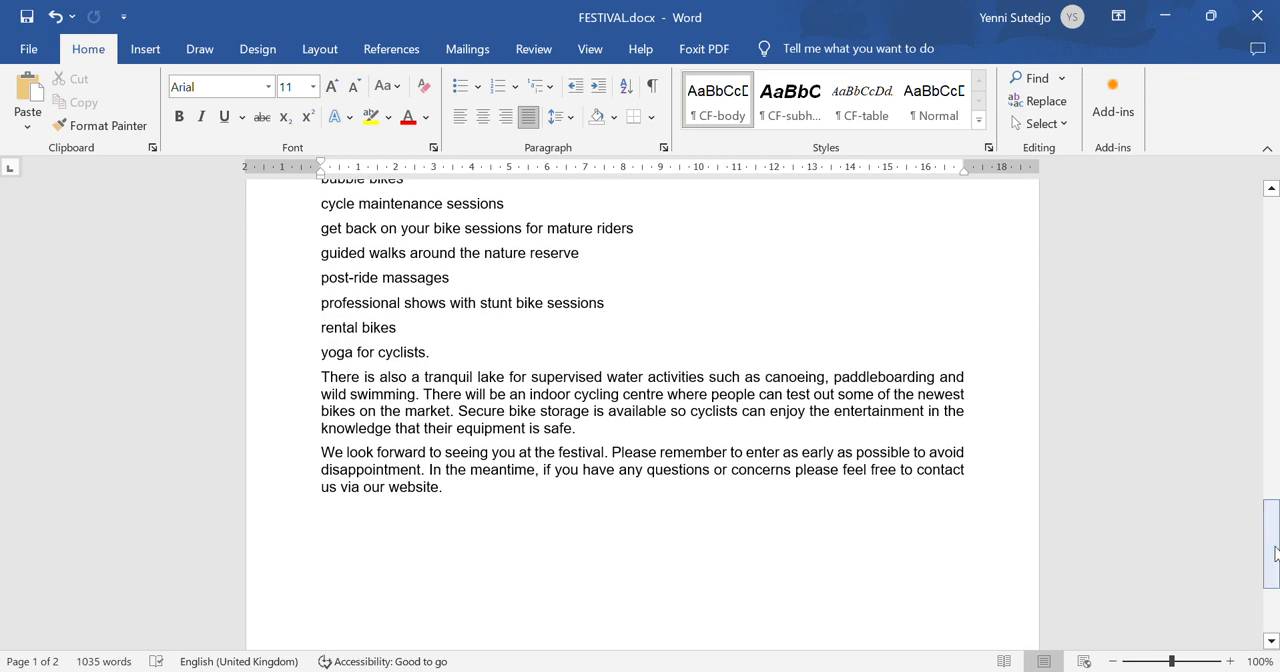
{"action": "left_click", "coordinate": [531, 499]}
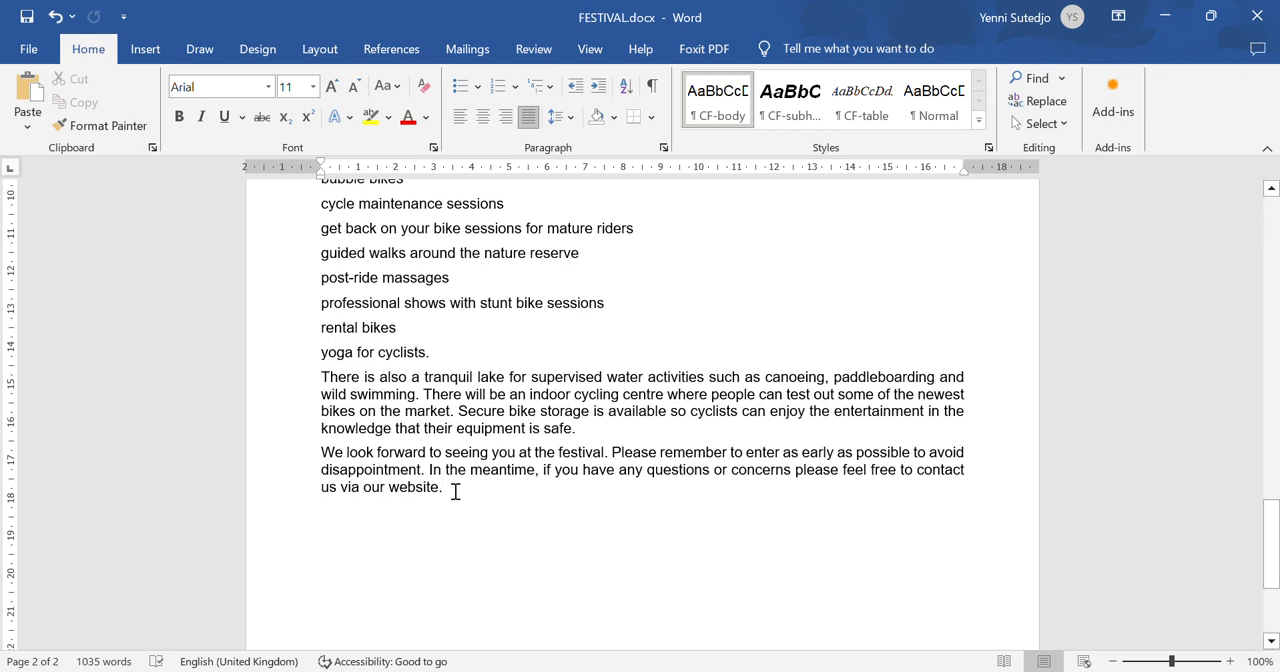
{"action": "key", "text": "ctrl+z"}
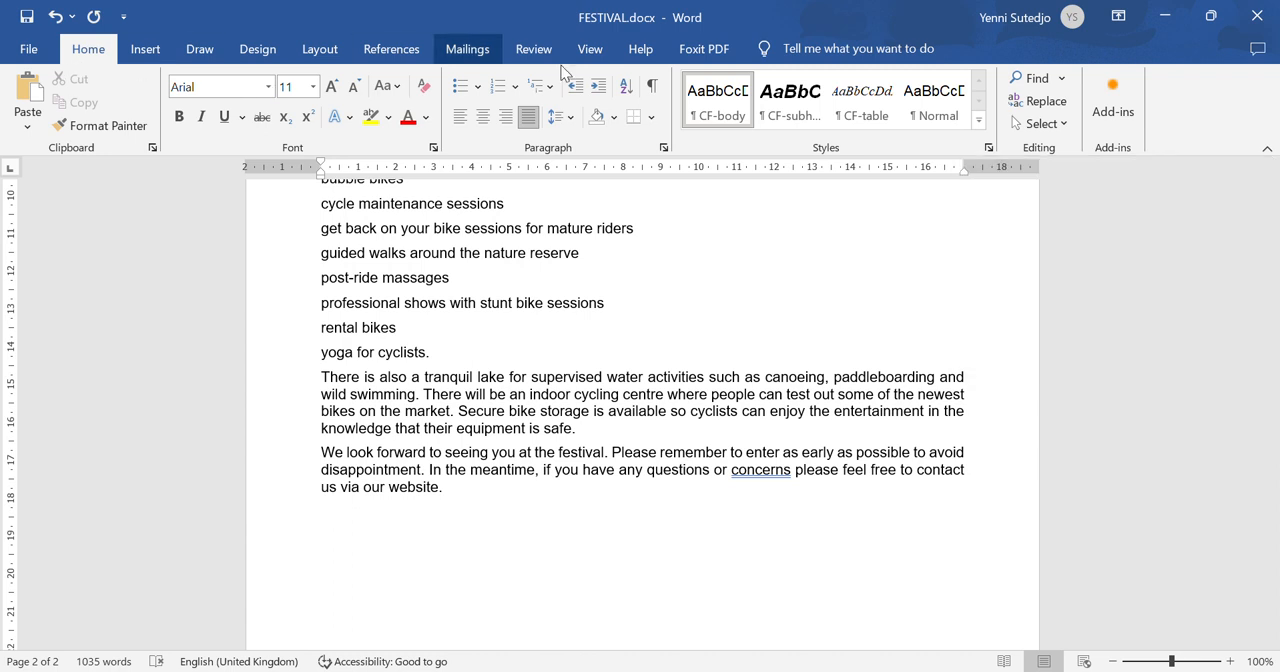
- Start a new paragraph style named CF-title and base it on the Normal style
{"action": "left_click", "coordinate": [989, 148]}
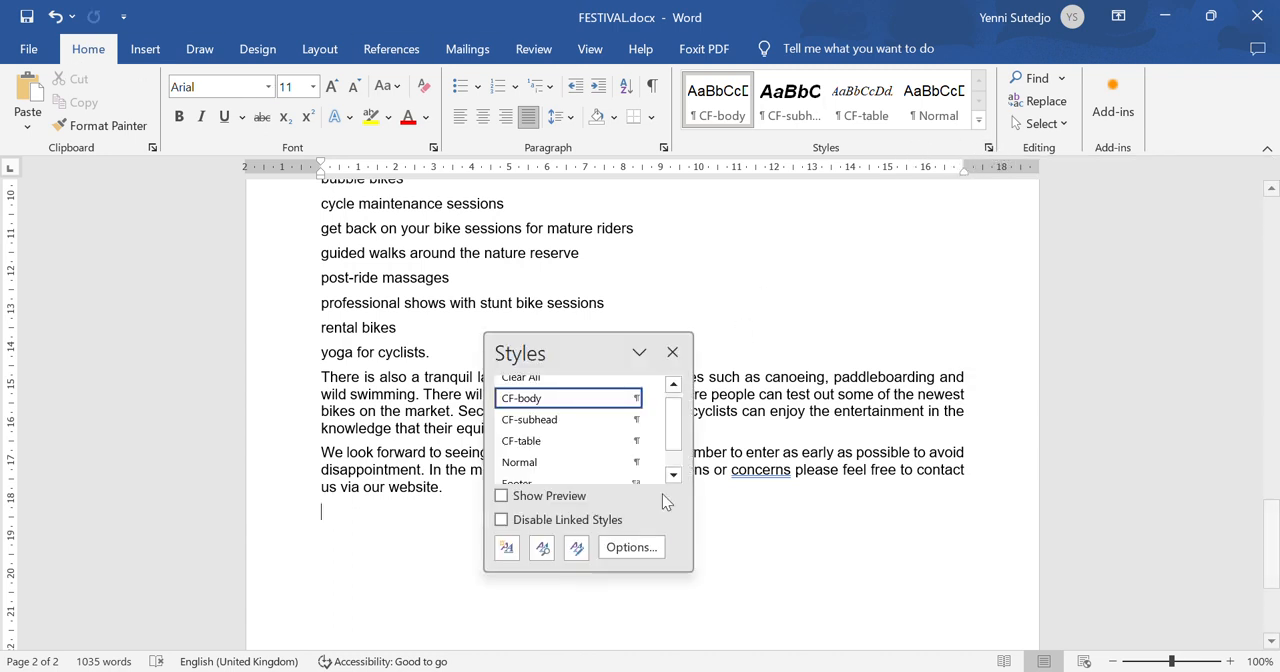
{"action": "left_click", "coordinate": [507, 553]}
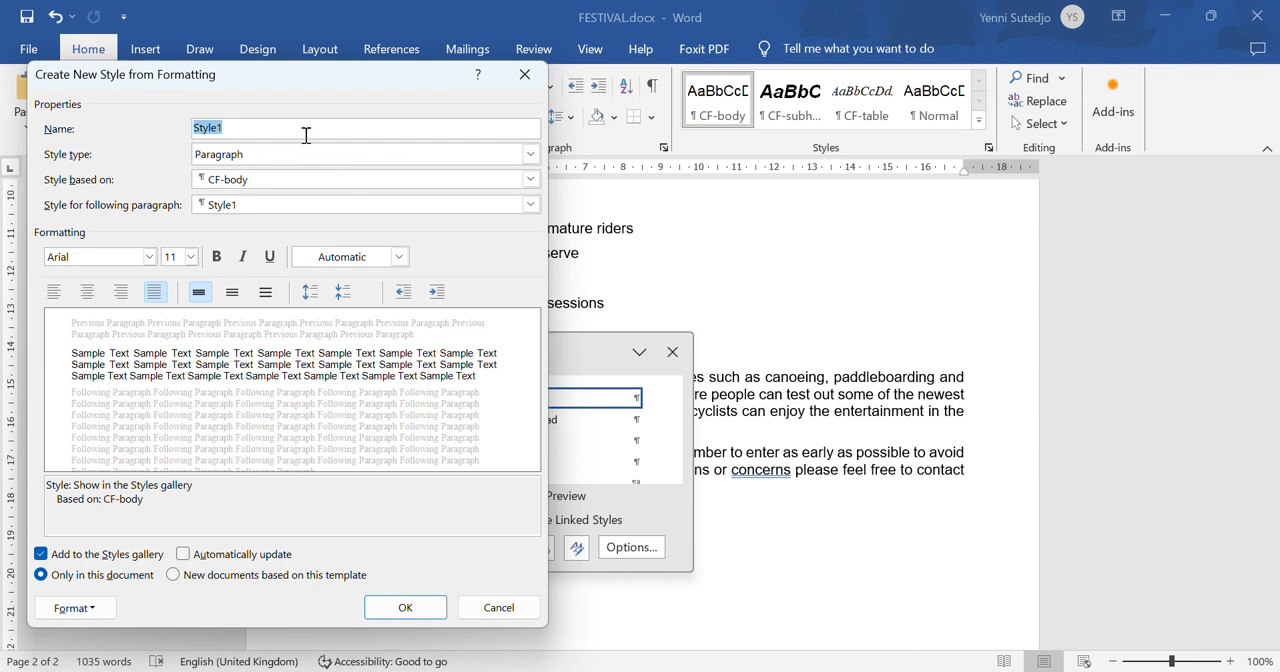
{"action": "type", "text": "CF-tit"}
{"action": "left_click", "coordinate": [253, 181]}
{"action": "left_click", "coordinate": [249, 254]}
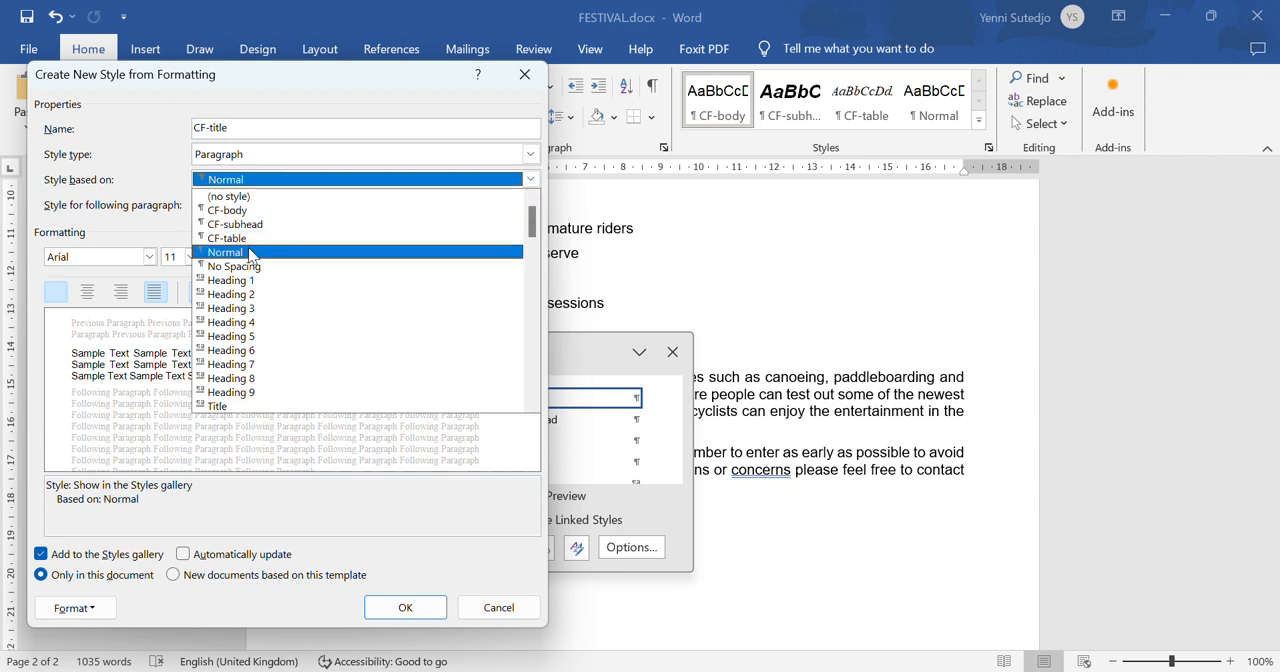
{"action": "left_click", "coordinate": [249, 254]}
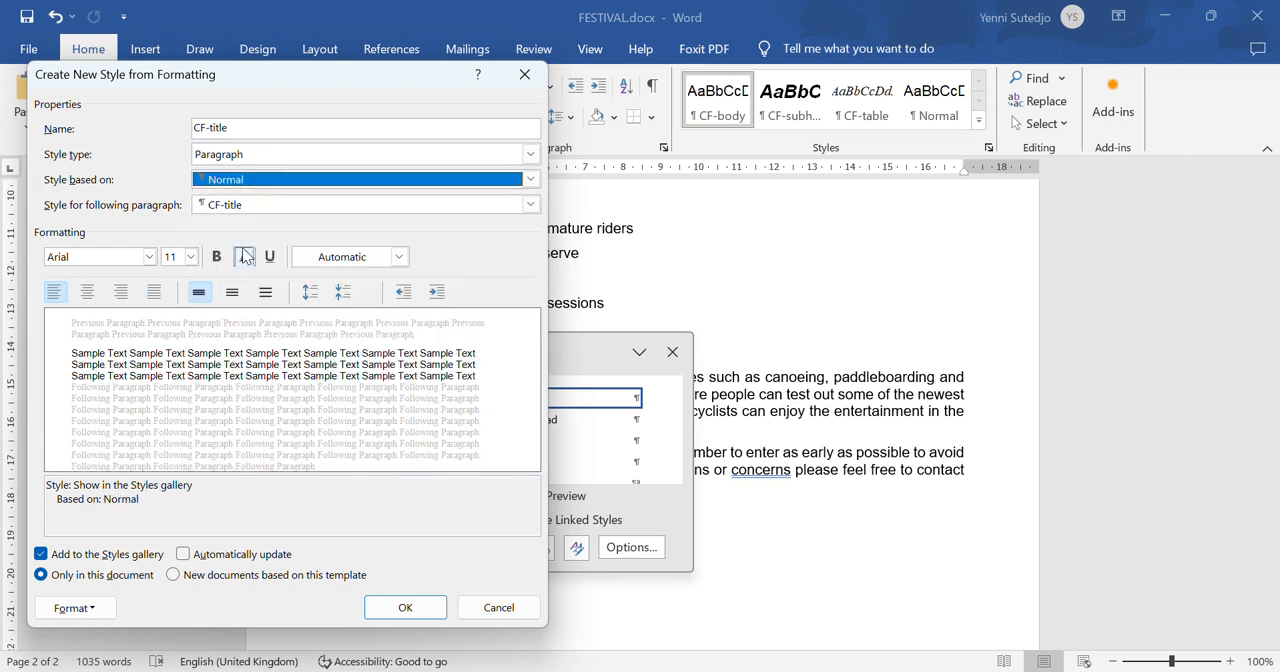
- Format the new CF-title style as Times New Roman, 32 pt, bold, italic and centred
{"action": "left_click", "coordinate": [121, 258]}
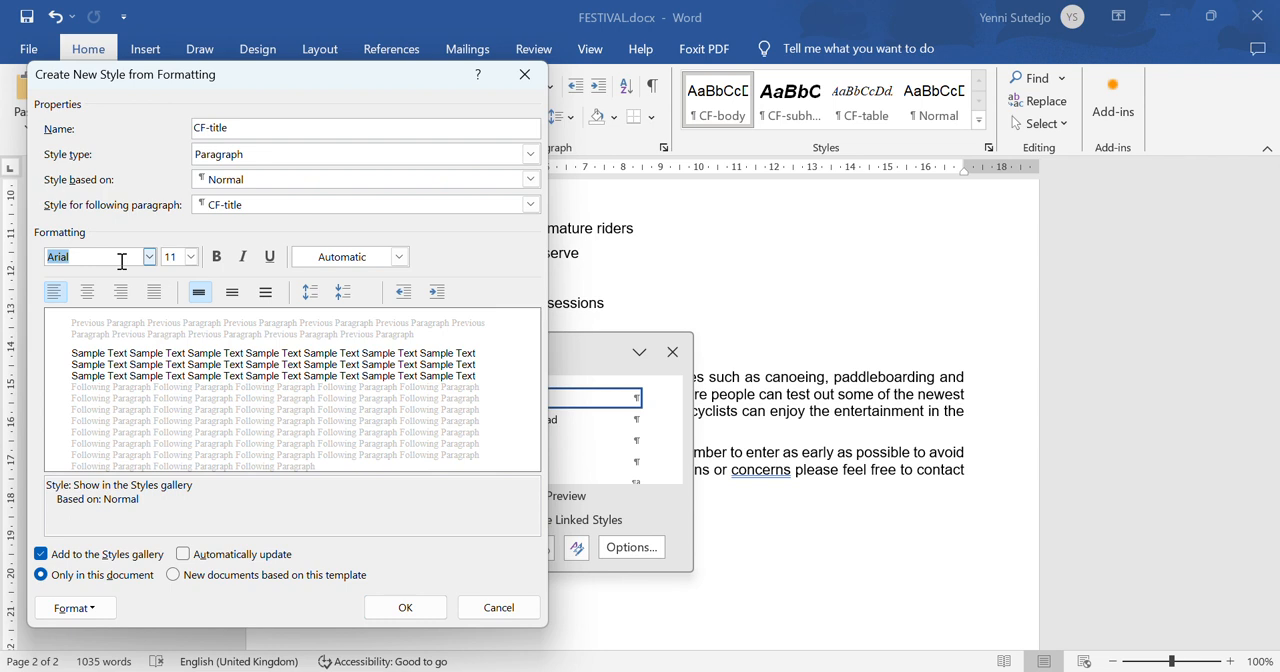
{"action": "type", "text": "Times New Roman"}
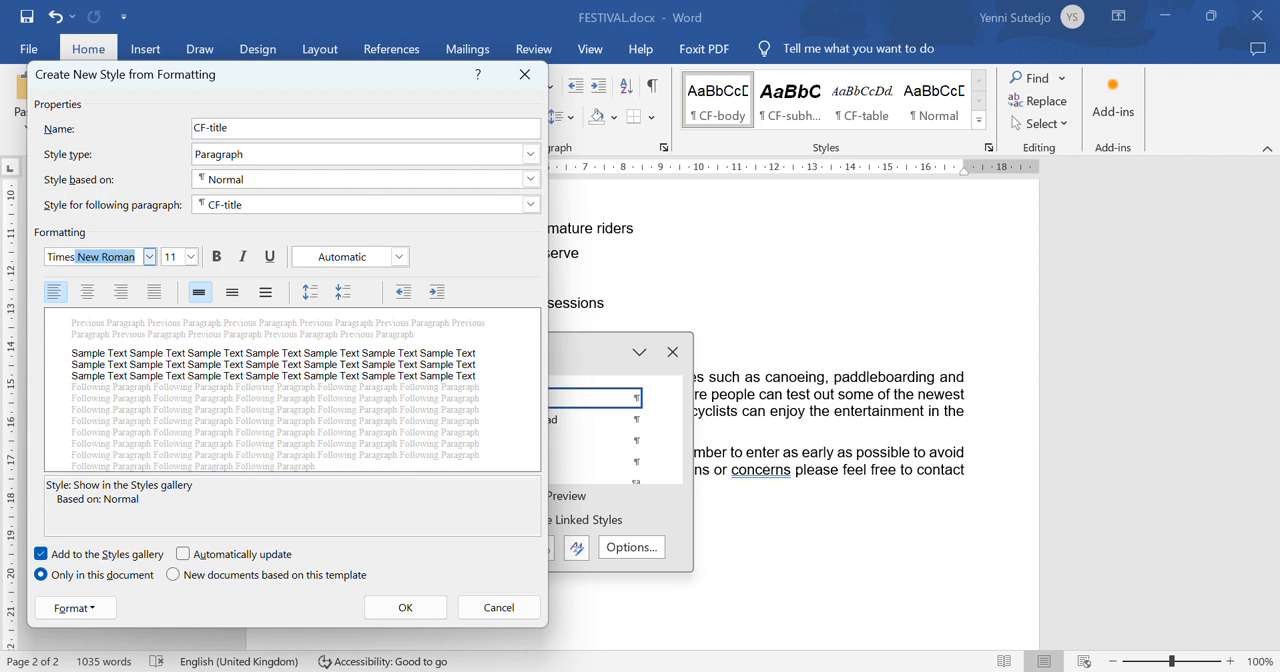
{"action": "key", "text": "Return"}
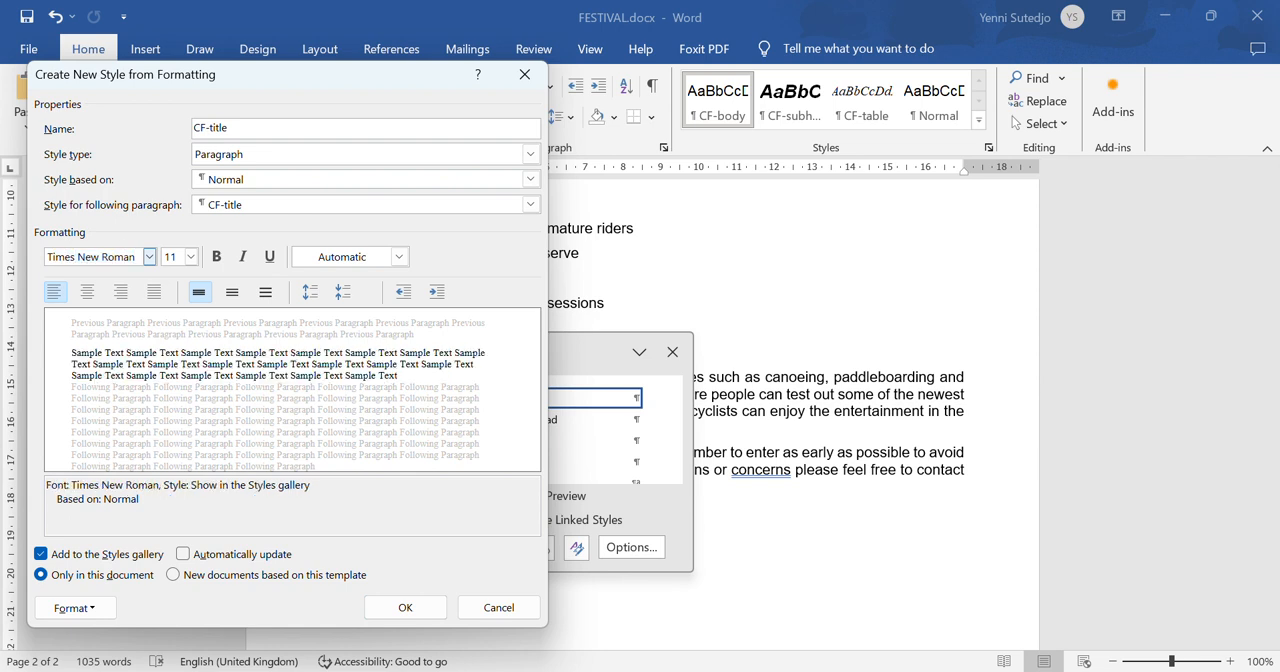
{"action": "double_click", "coordinate": [172, 257]}
{"action": "type", "text": "32"}
{"action": "left_click", "coordinate": [217, 258]}
{"action": "left_click", "coordinate": [242, 257]}
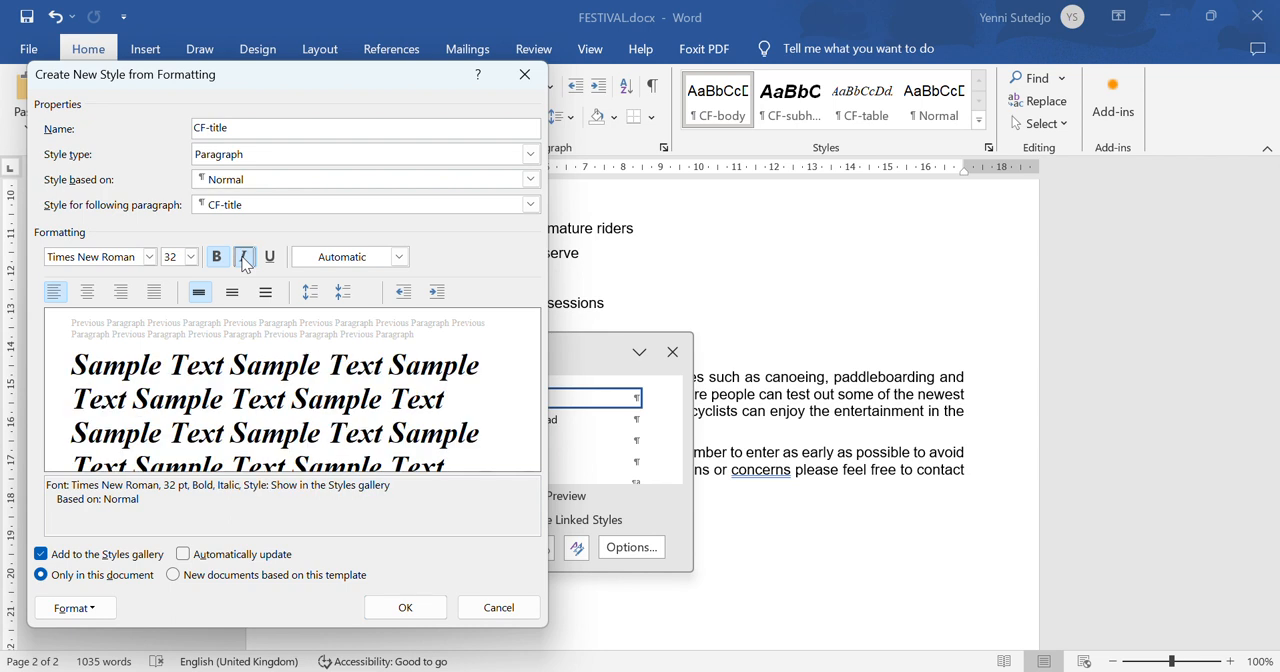
{"action": "left_click", "coordinate": [89, 300]}
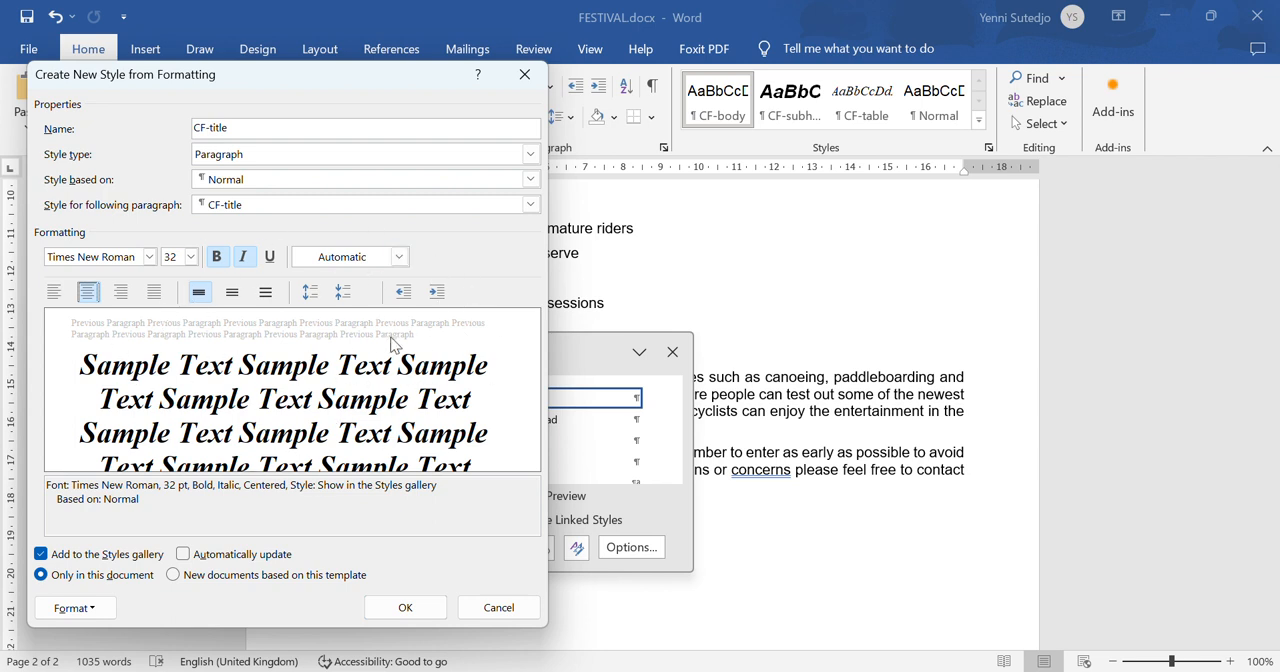
- Set the CF-title style's spacing after paragraphs to 9 pt and save the new style
{"action": "left_click", "coordinate": [93, 612]}
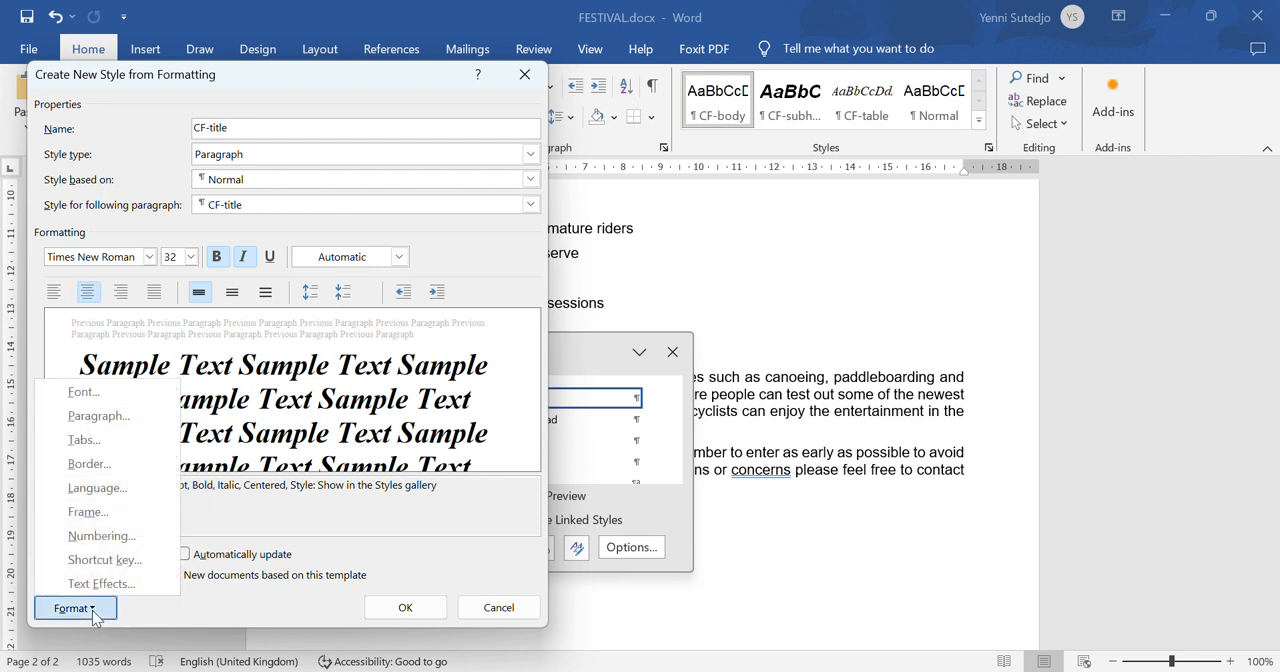
{"action": "left_click", "coordinate": [119, 418]}
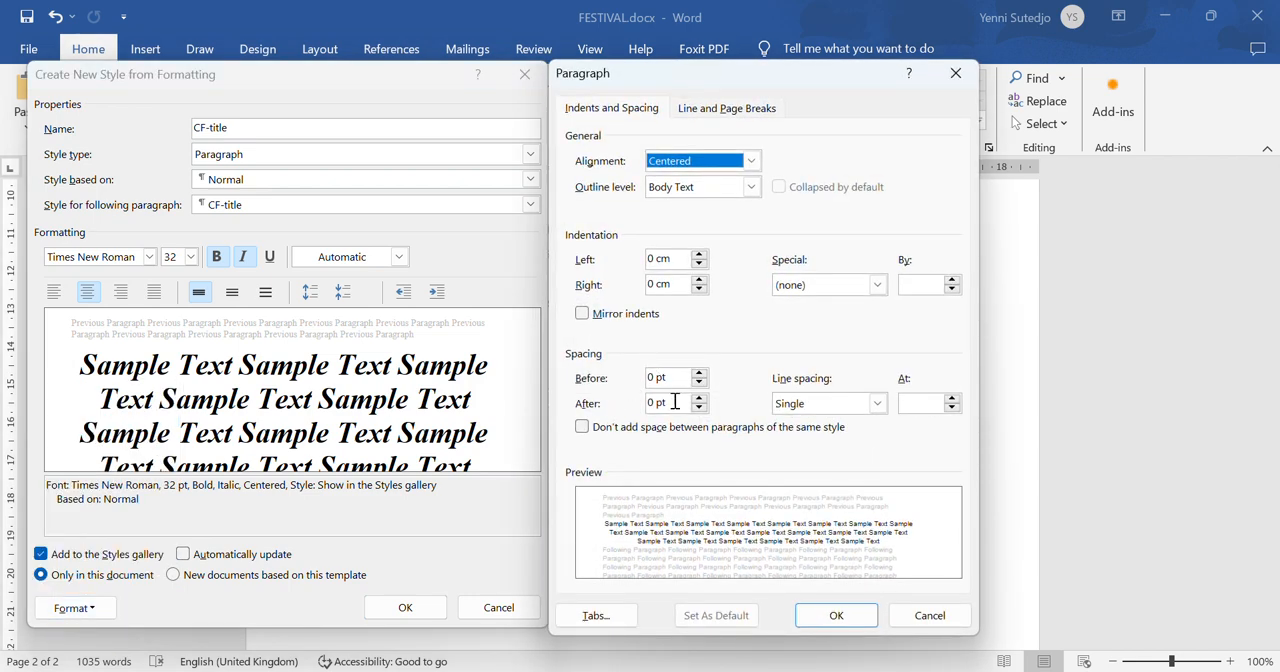
{"action": "left_click", "coordinate": [675, 401]}
{"action": "left_click_drag", "start_coordinate": [675, 401], "coordinate": [605, 410]}
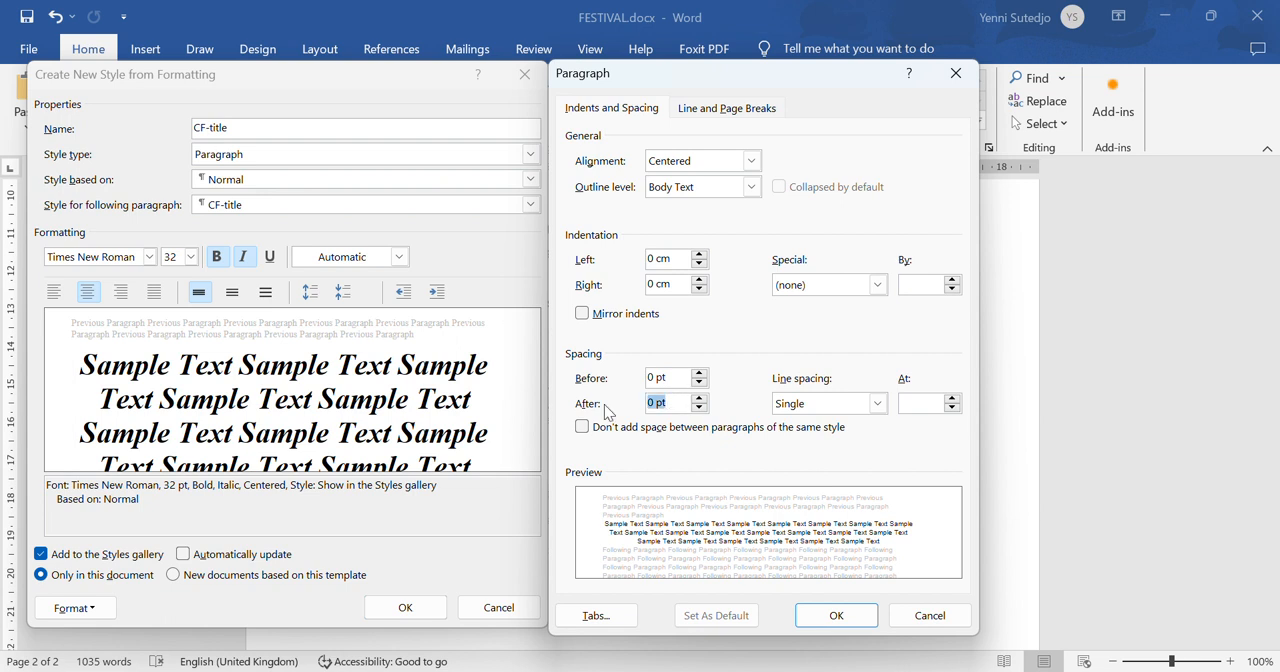
{"action": "type", "text": "9"}
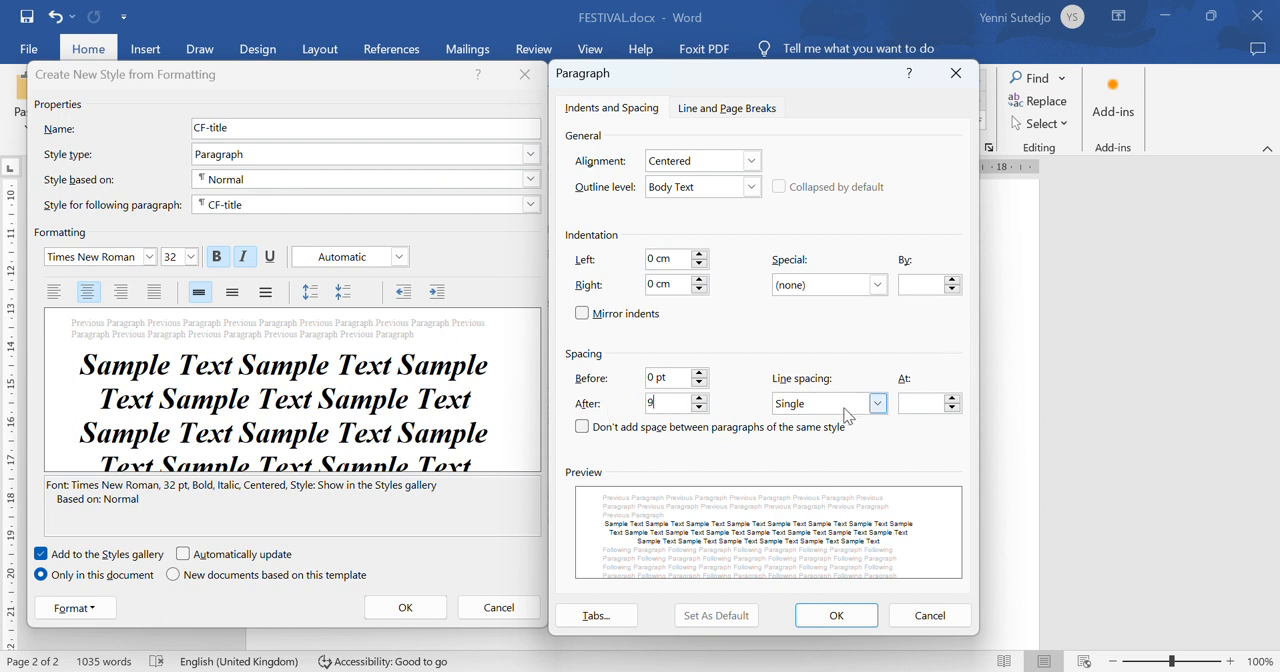
{"action": "left_click", "coordinate": [858, 617]}
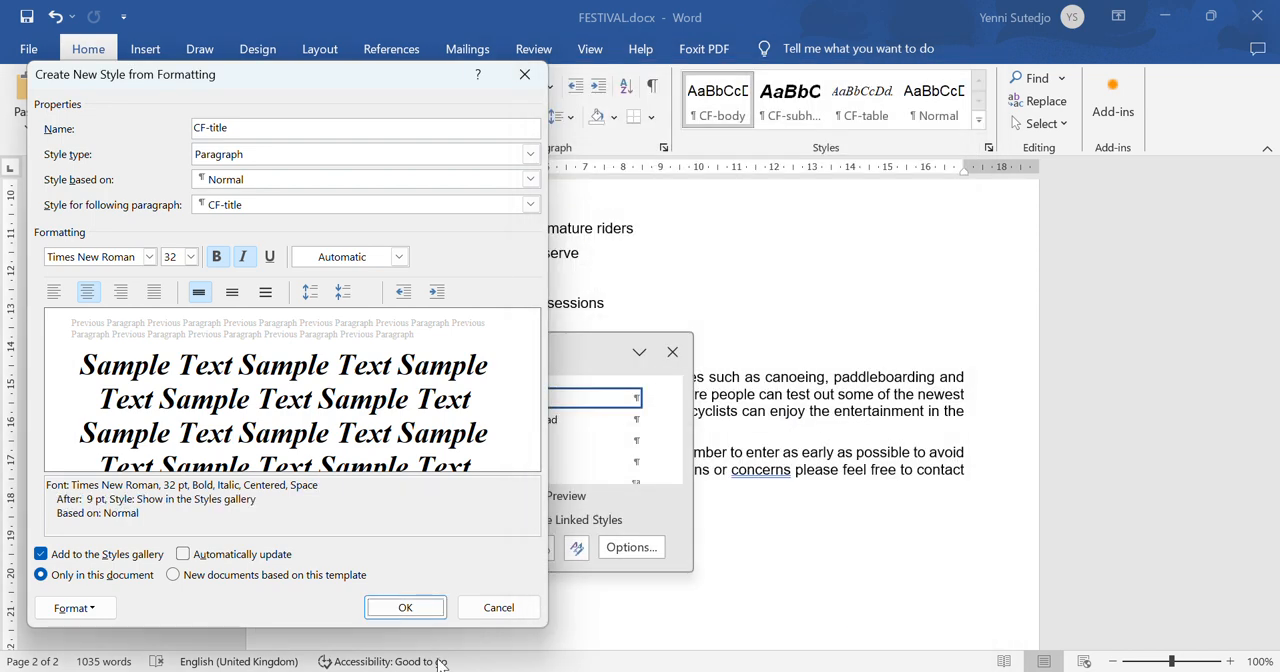
{"action": "left_click", "coordinate": [408, 607]}
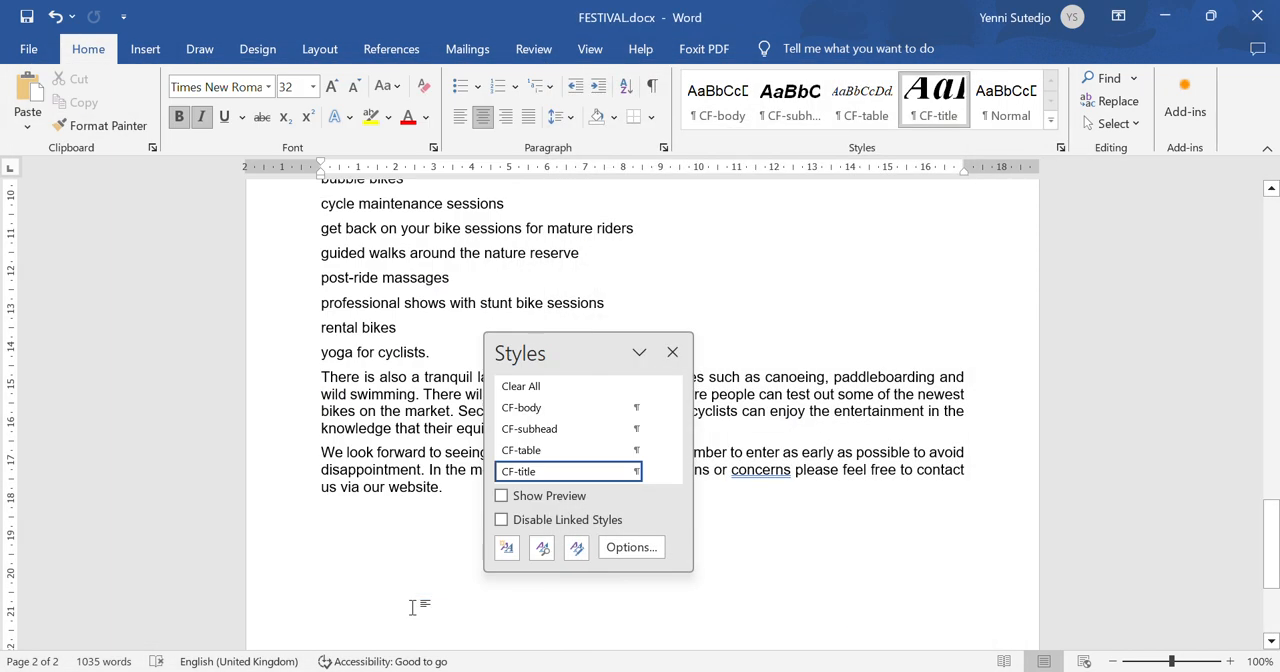
- Move the Styles pane clear of the page and delete the blank paragraph at the end of the FESTIVAL document
{"action": "left_click_drag", "start_coordinate": [568, 349], "coordinate": [110, 251]}
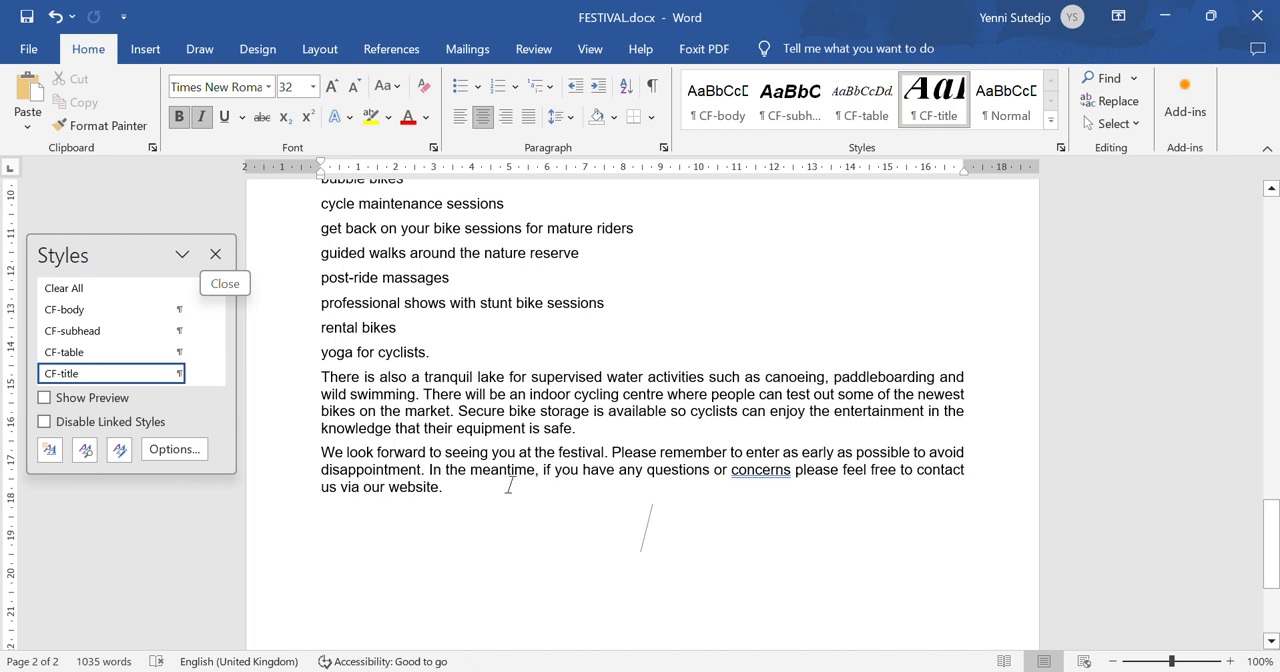
{"action": "left_click", "coordinate": [494, 404]}
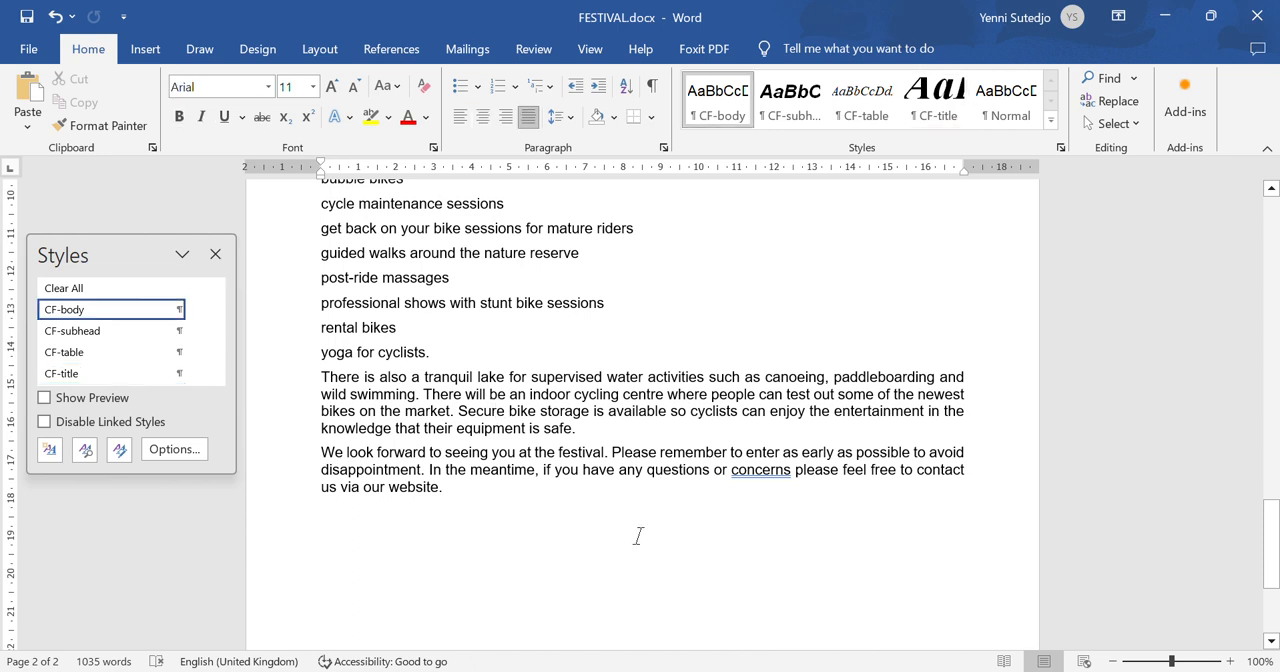
{"action": "left_click", "coordinate": [690, 553]}
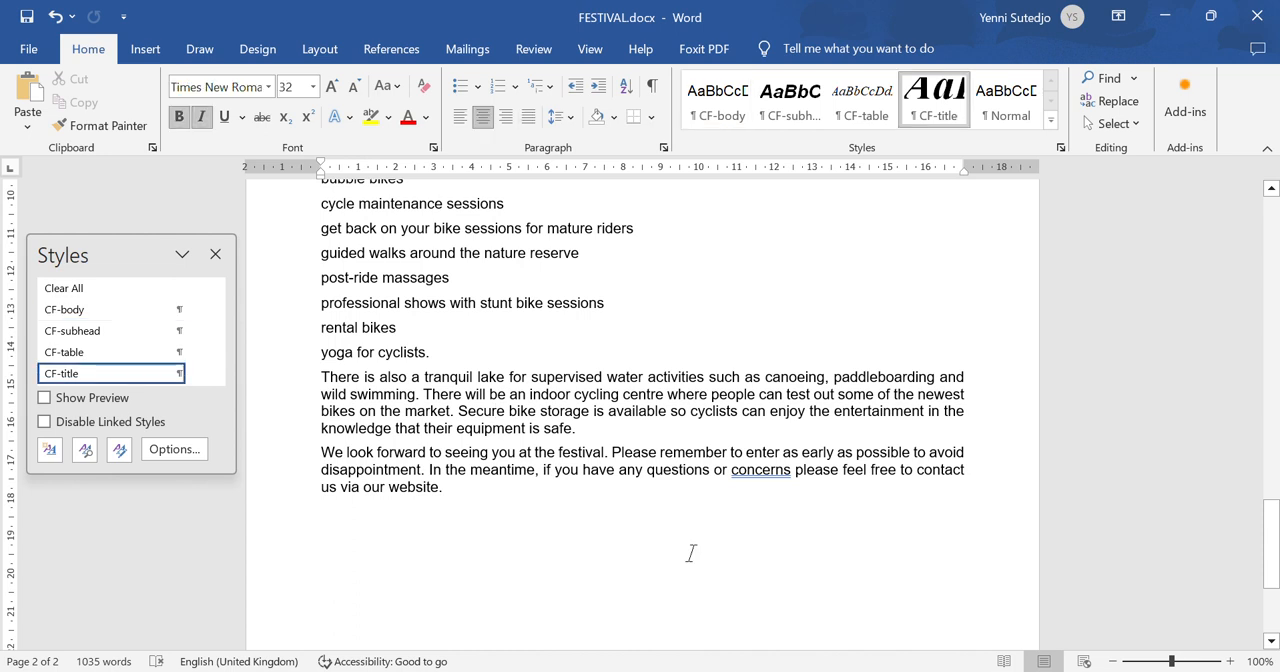
{"action": "key", "text": "BackSpace"}
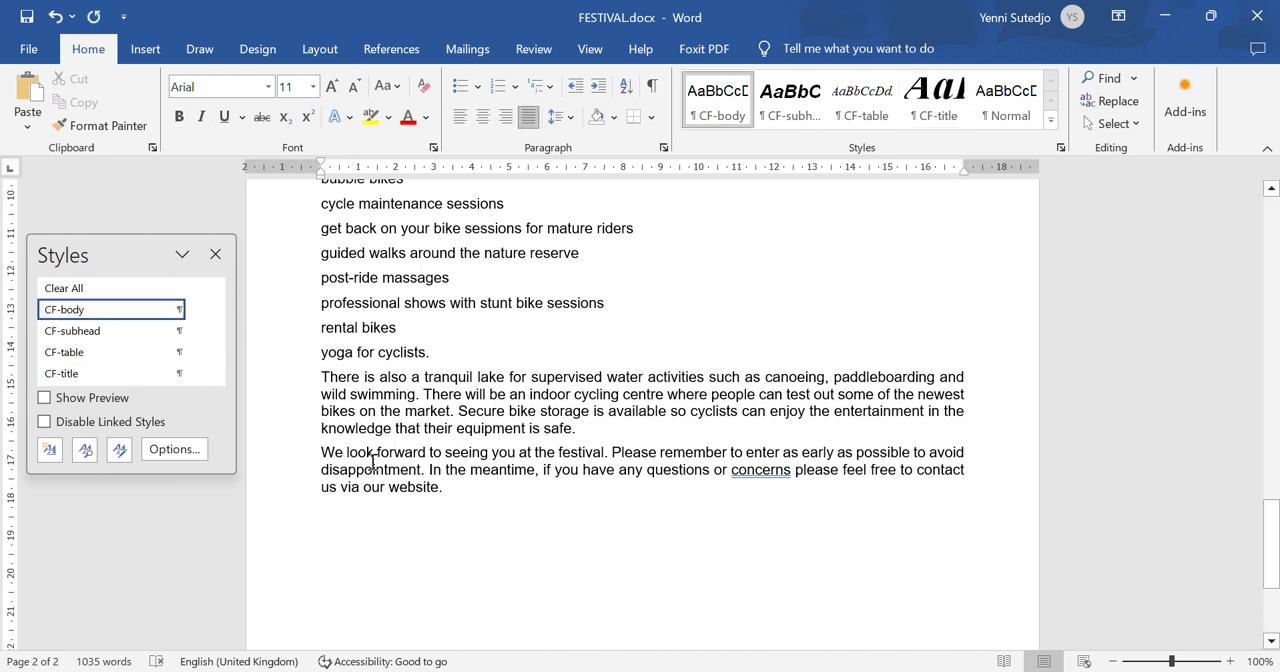
- Check step 3's evidence requirement in the question paper, and open the CF-title style in Word for modification with its paragraph settings alongside
{"action": "mouse_move", "coordinate": [133, 386]}
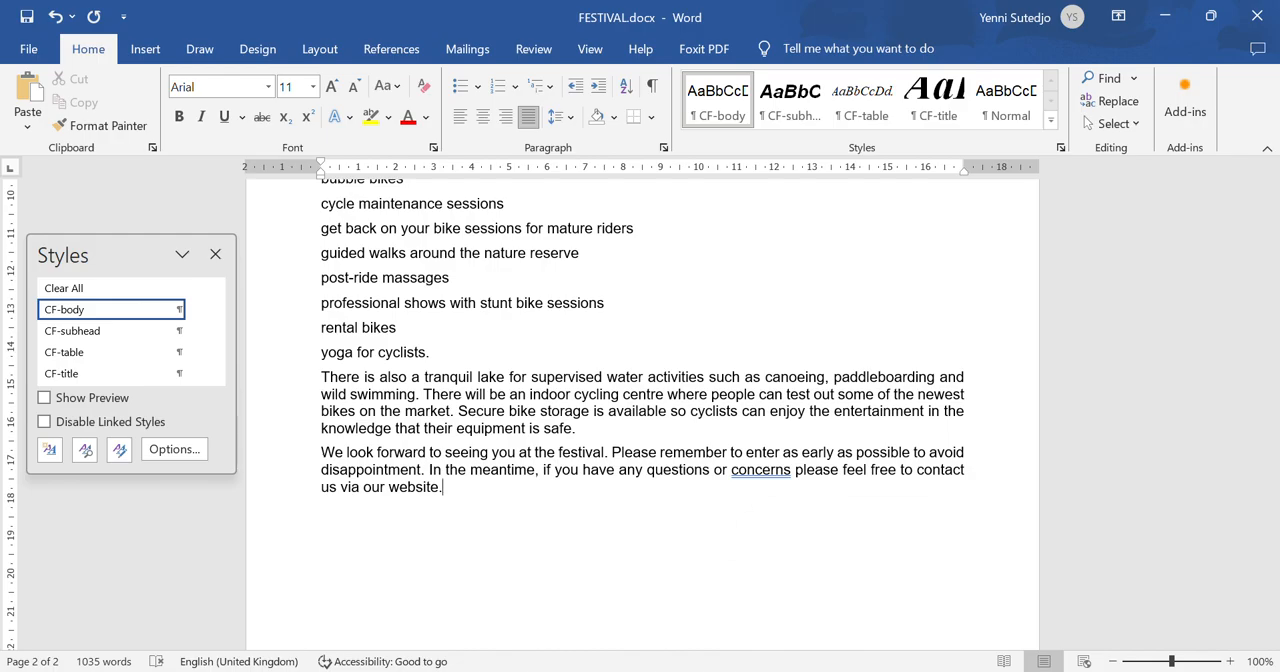
{"action": "left_click", "coordinate": [905, 598]}
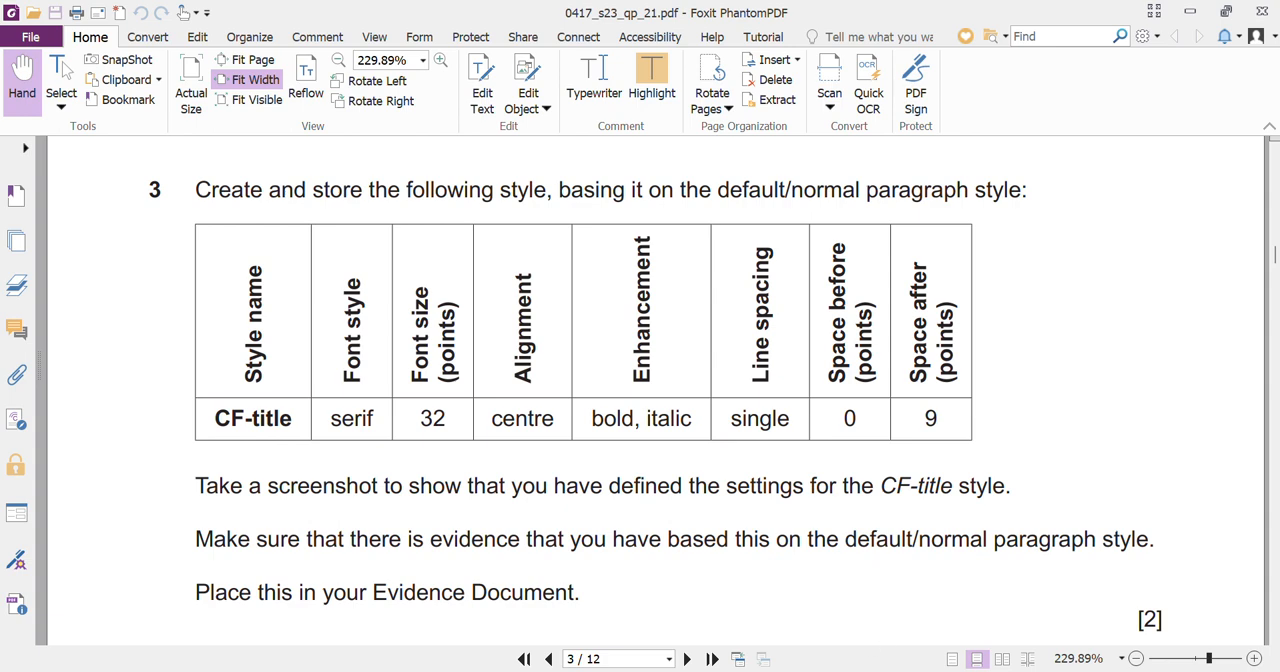
{"action": "left_click", "coordinate": [1016, 640]}
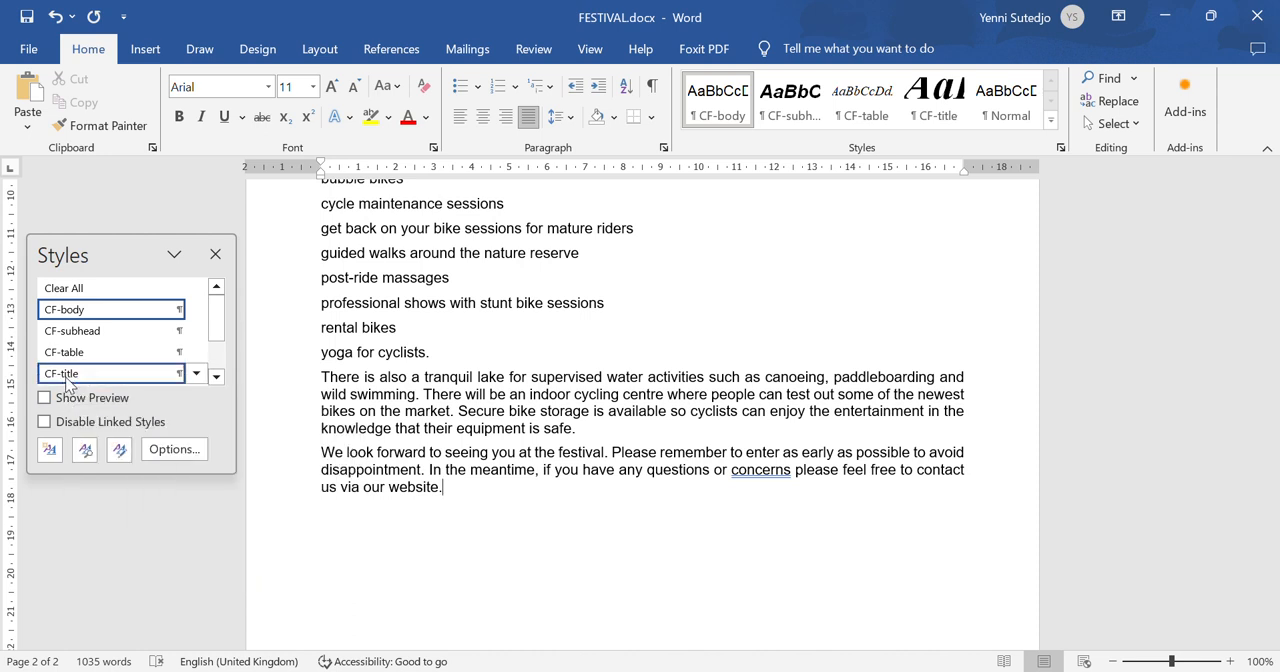
{"action": "mouse_move", "coordinate": [68, 385]}
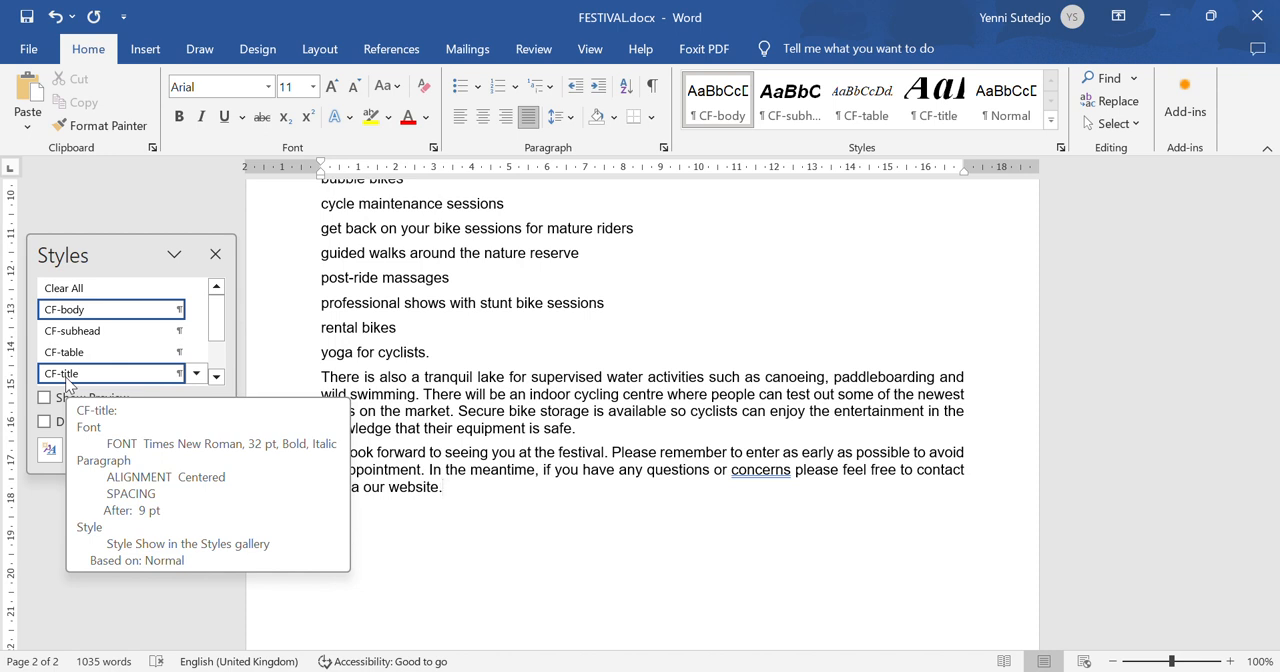
{"action": "right_click", "coordinate": [68, 383]}
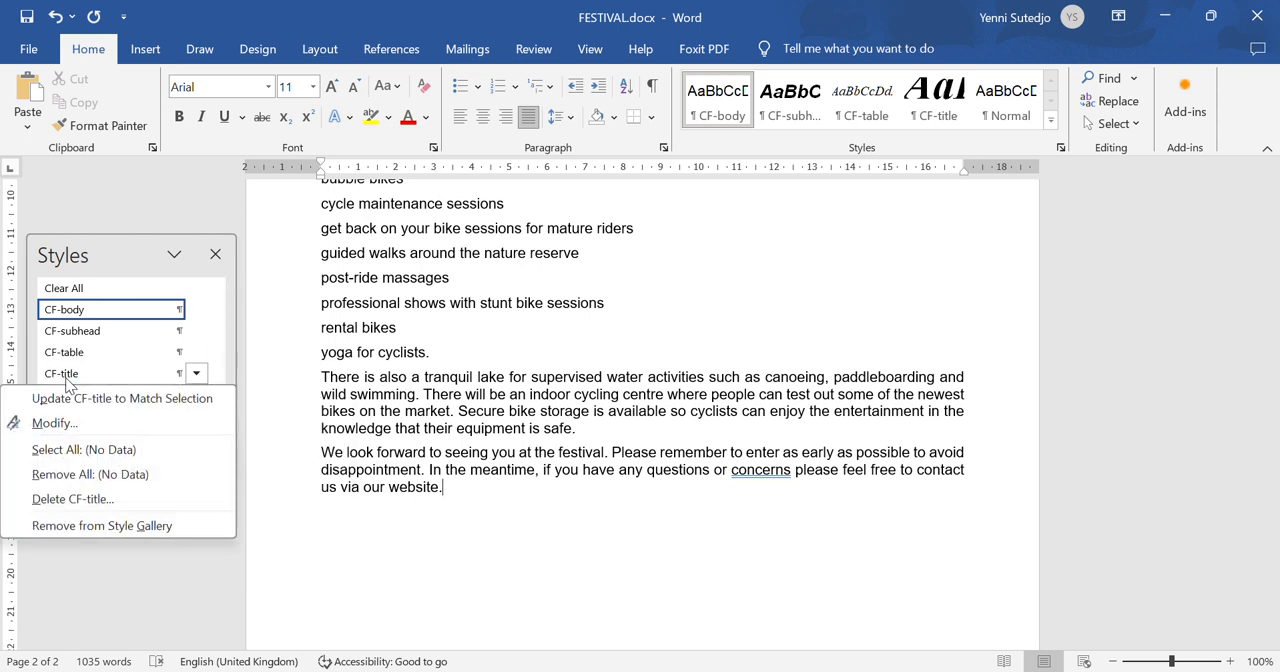
{"action": "left_click", "coordinate": [55, 423]}
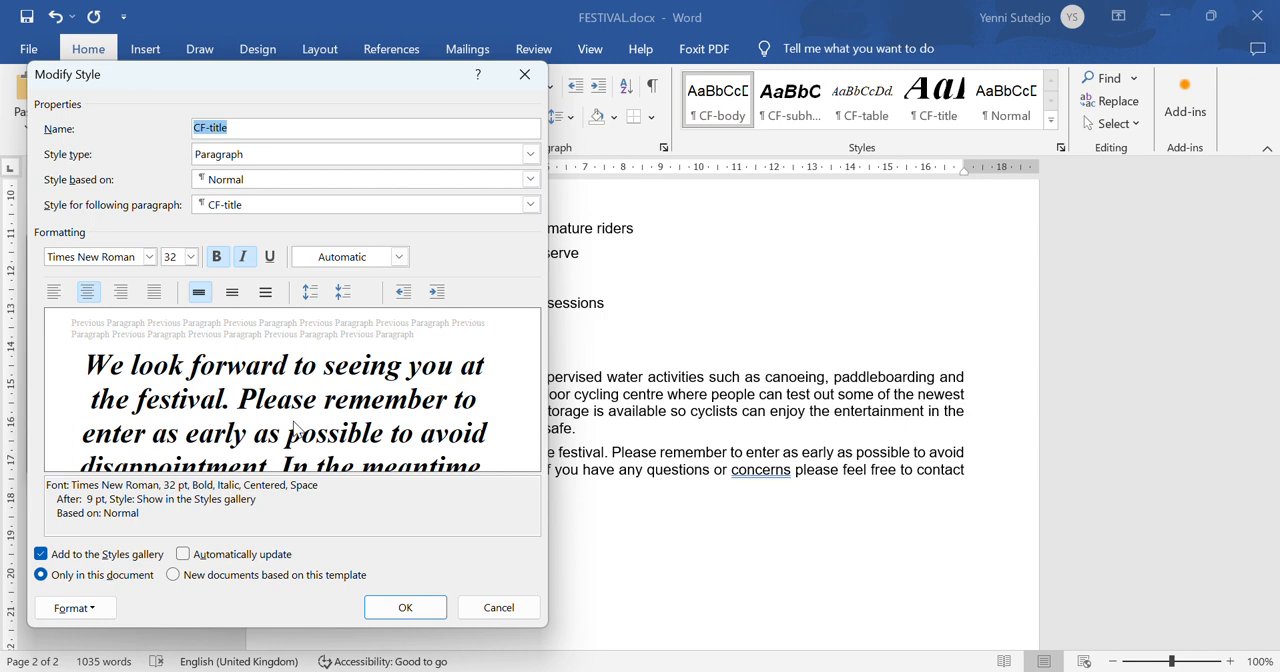
{"action": "left_click", "coordinate": [94, 607]}
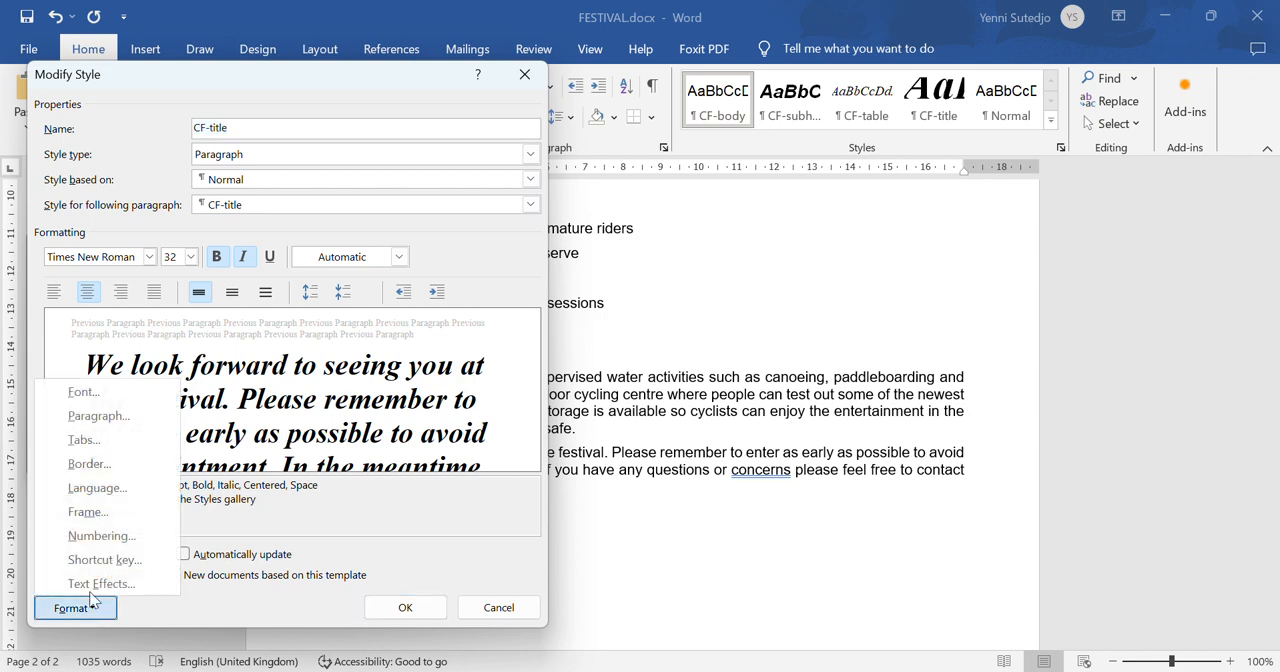
{"action": "left_click", "coordinate": [126, 418]}
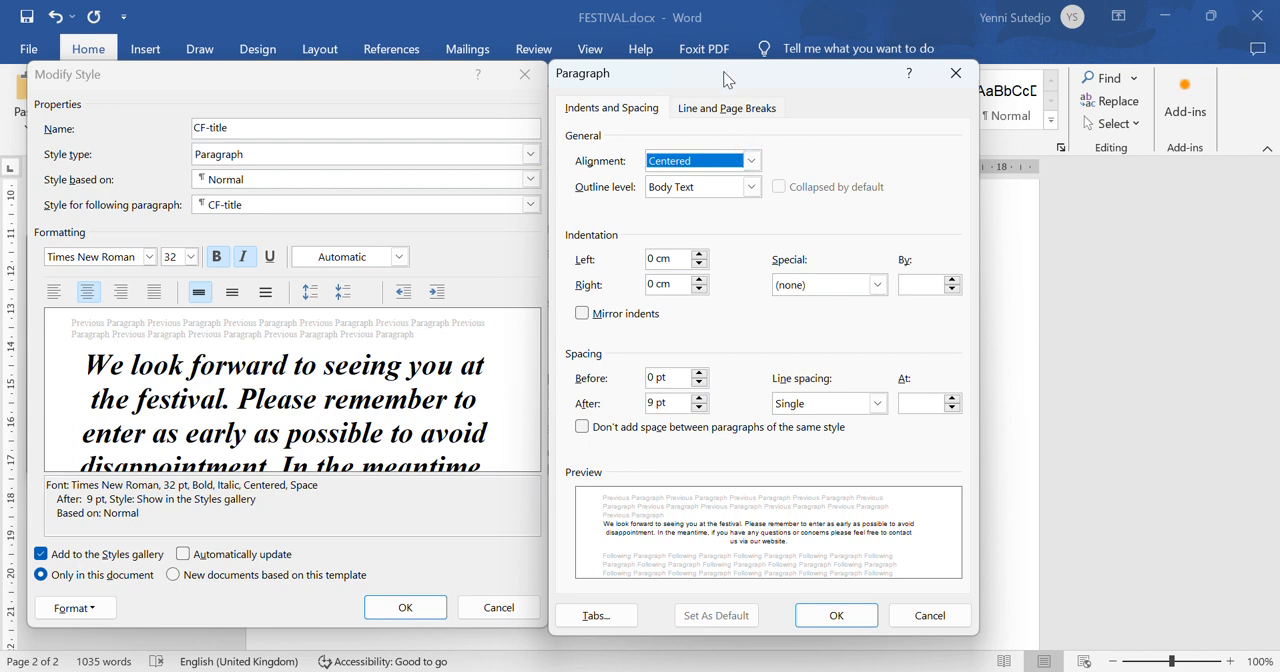
{"action": "mouse_move", "coordinate": [723, 71]}
{"action": "left_mouse_down"}
{"action": "mouse_move", "coordinate": [760, 66]}
{"action": "mouse_move", "coordinate": [721, 73]}
{"action": "left_mouse_up"}
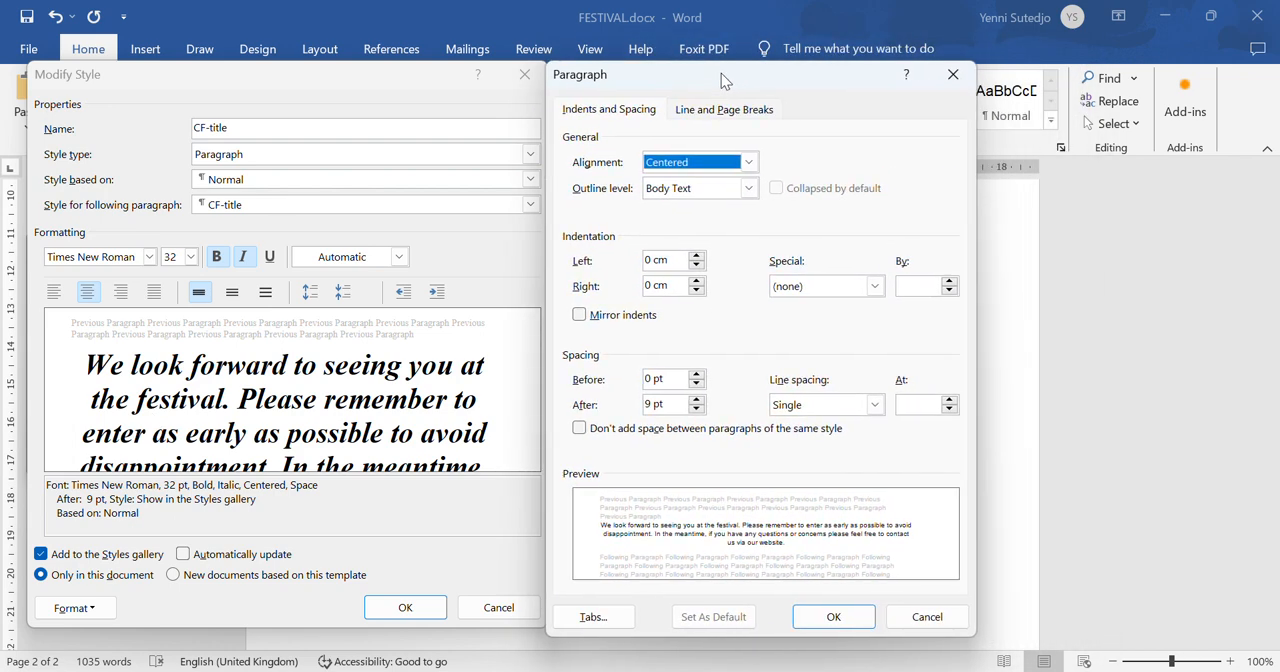
- Capture a screenshot of the CF-title style's Modify Style and Paragraph dialogs together, and close both dialogs
{"action": "key", "text": "super+shift+s"}
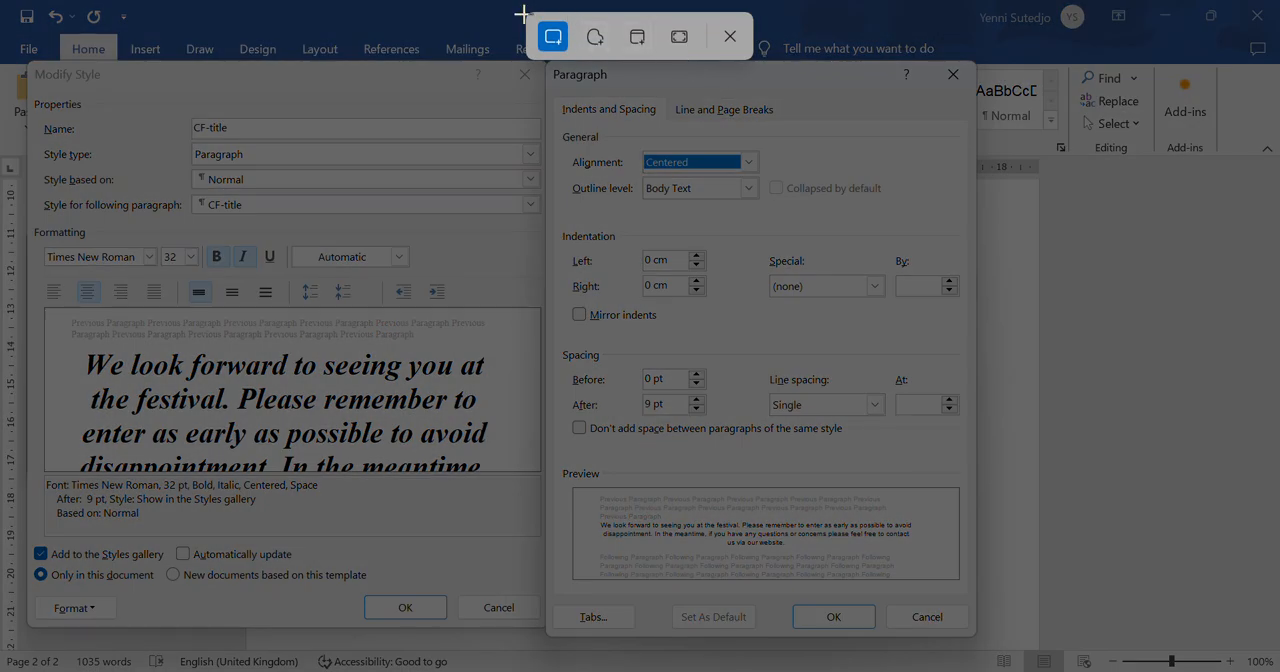
{"action": "left_click_drag", "start_coordinate": [25, 60], "coordinate": [977, 562]}
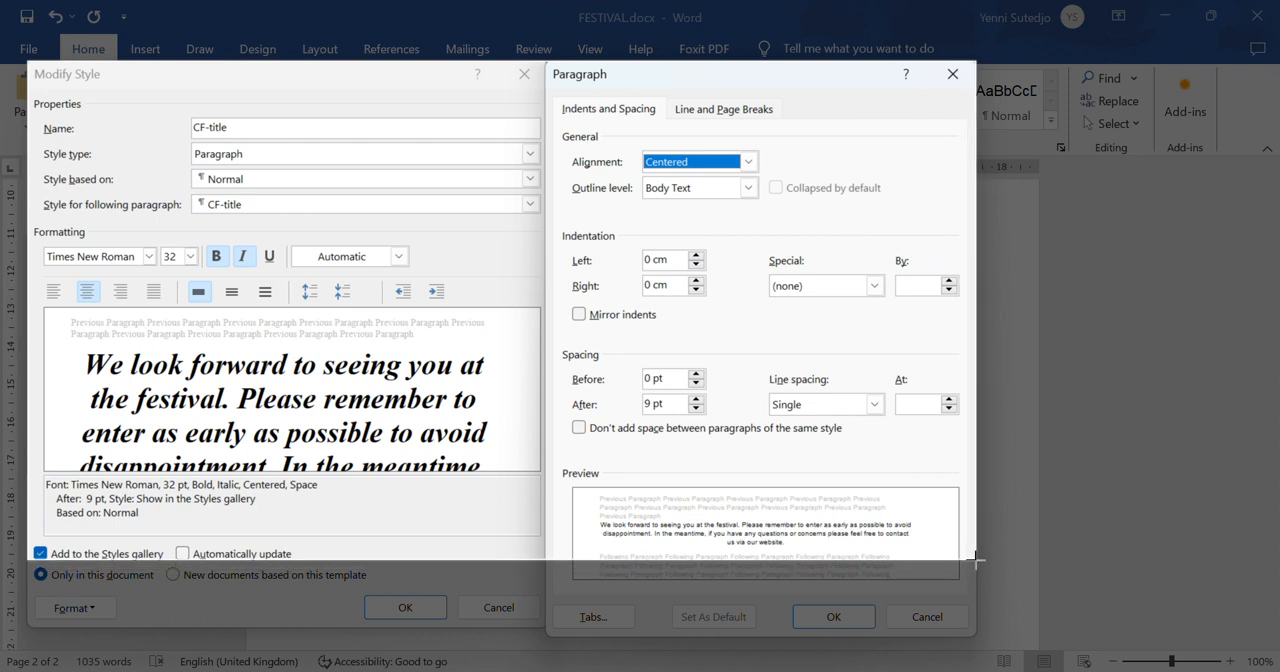
{"action": "left_click_drag", "start_coordinate": [974, 560], "coordinate": [975, 561]}
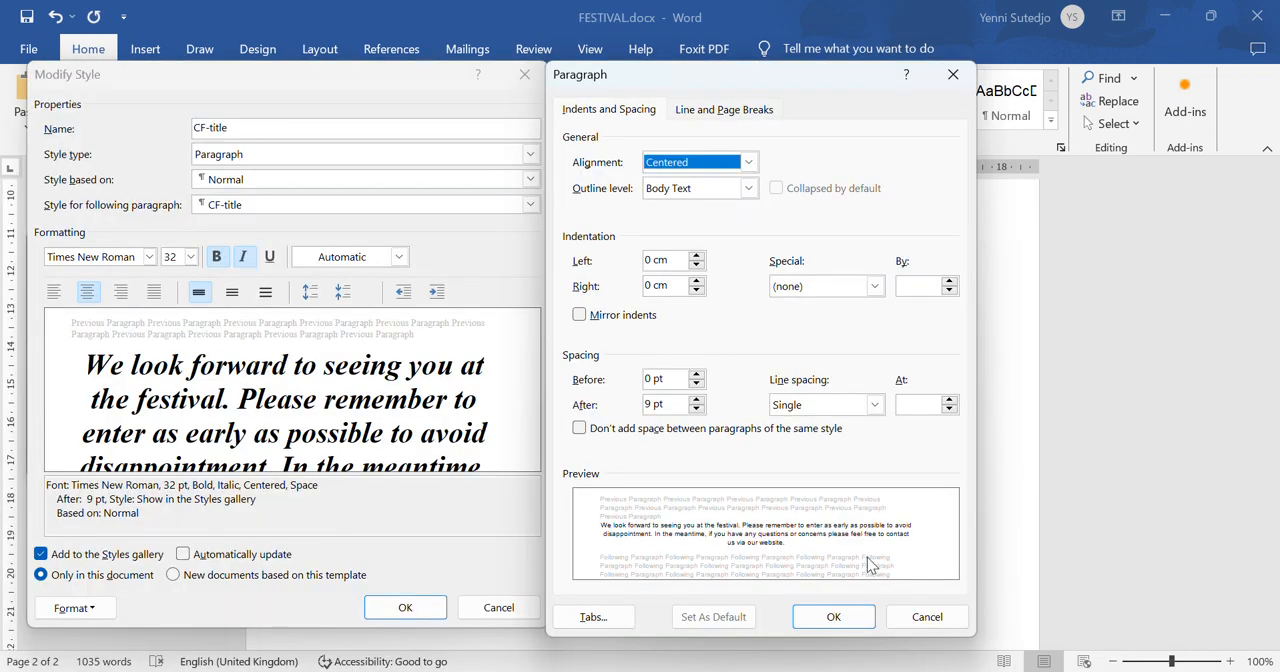
{"action": "left_click", "coordinate": [848, 617]}
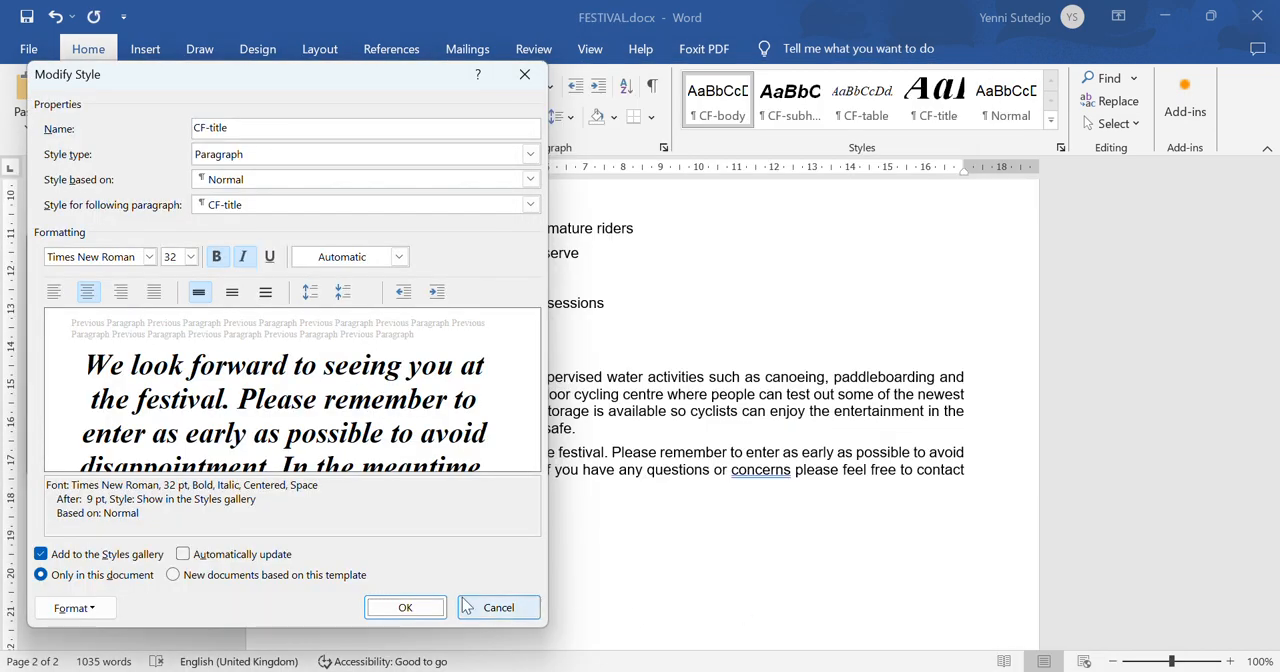
{"action": "left_click", "coordinate": [408, 607]}
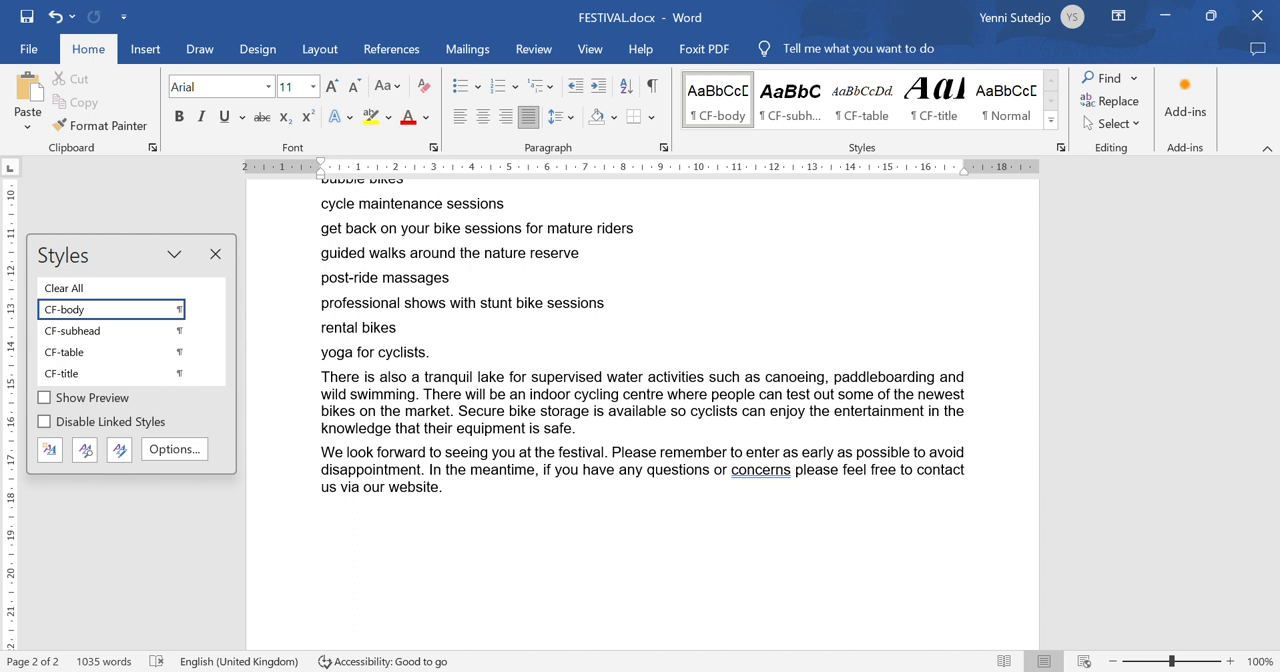
- Paste the screenshot under the Step 3 evidence heading in the Evidence Document and save the file
{"action": "mouse_move", "coordinate": [955, 671]}
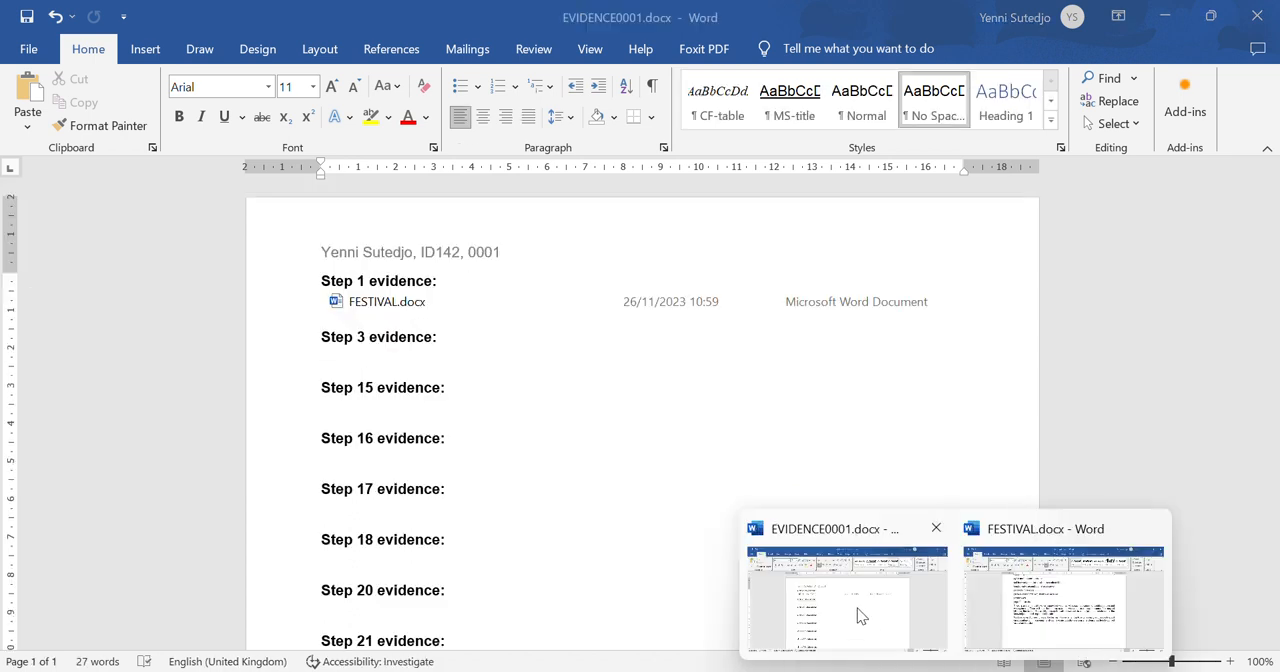
{"action": "left_click", "coordinate": [857, 610]}
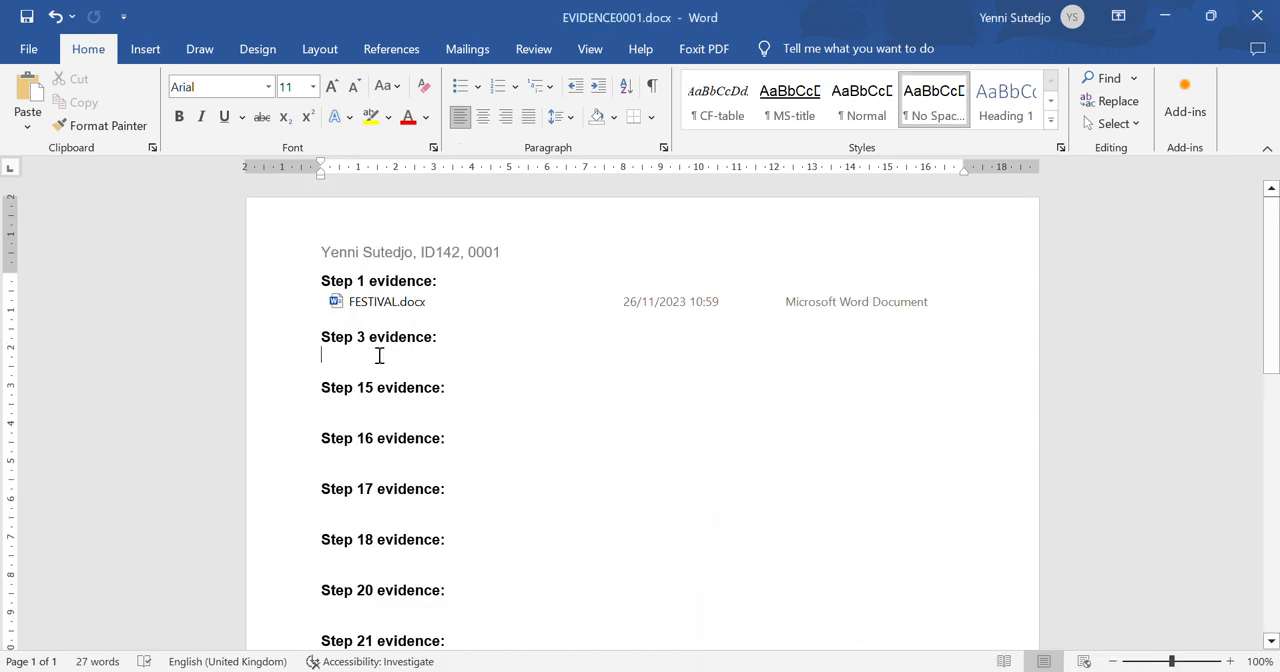
{"action": "key", "text": "ctrl+v"}
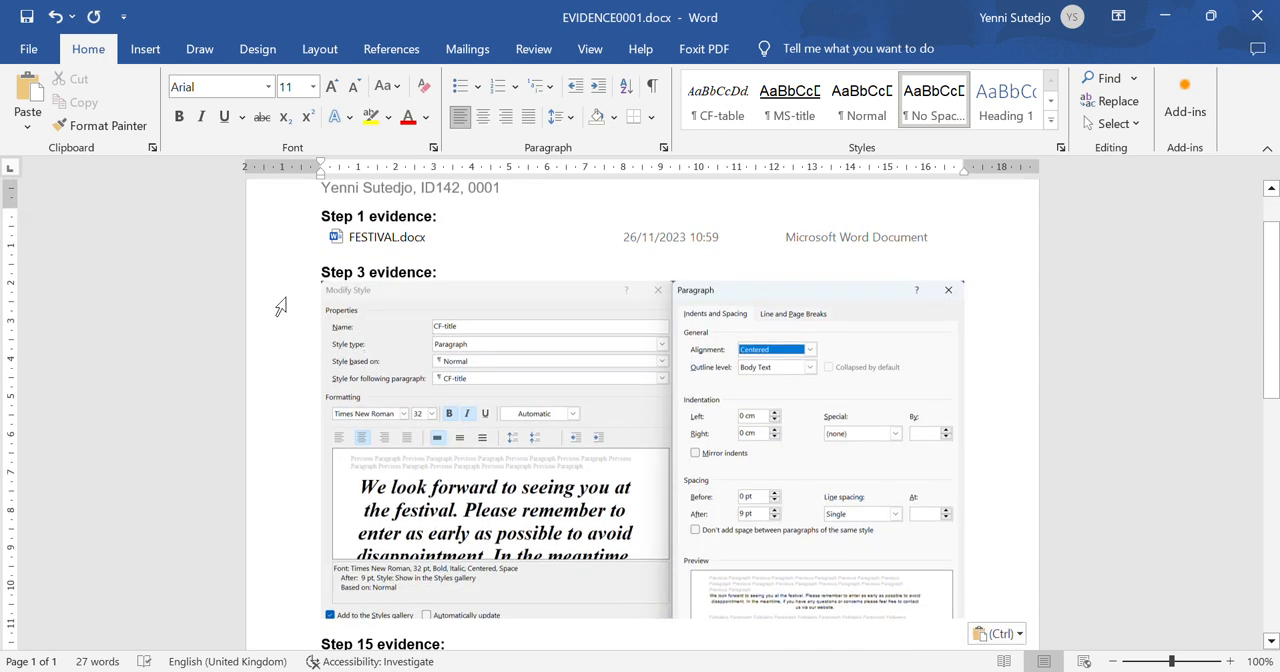
{"action": "left_click", "coordinate": [27, 17]}
- Read steps 4 to 8 of the question paper in Foxit PhantomPDF and return to the FESTIVAL document in Word
{"action": "left_click", "coordinate": [911, 670]}
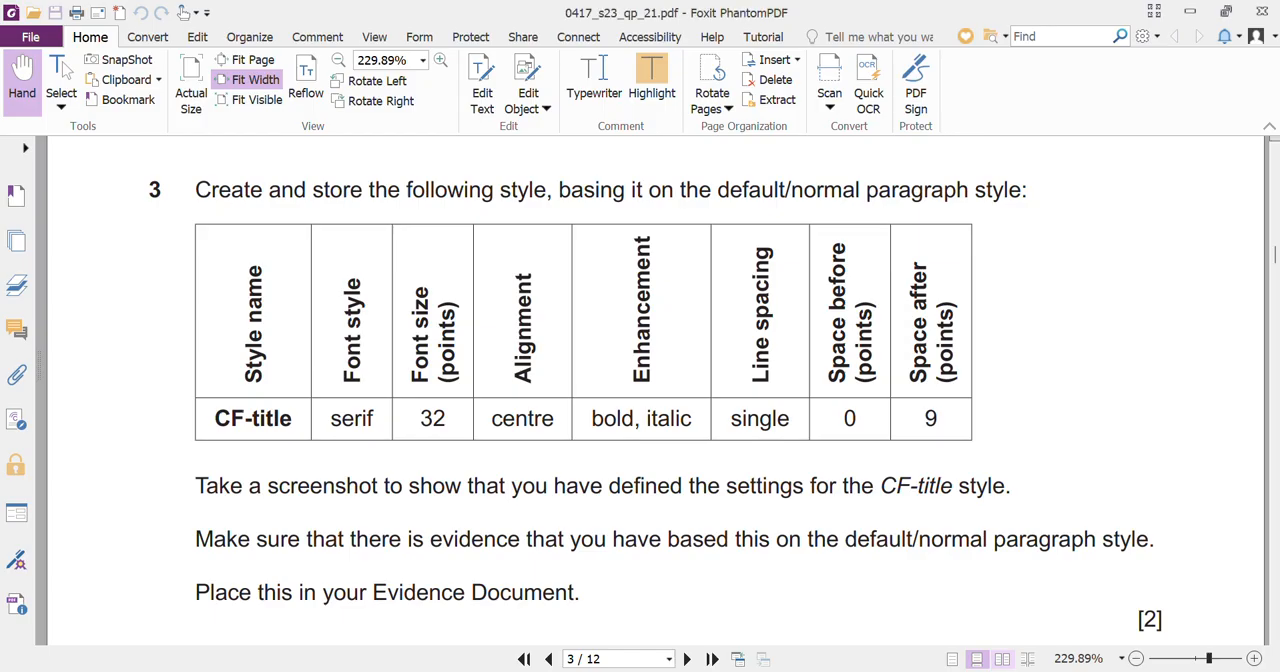
{"action": "scroll", "coordinate": [510, 517], "scroll_direction": "down", "scroll_amount": 10}
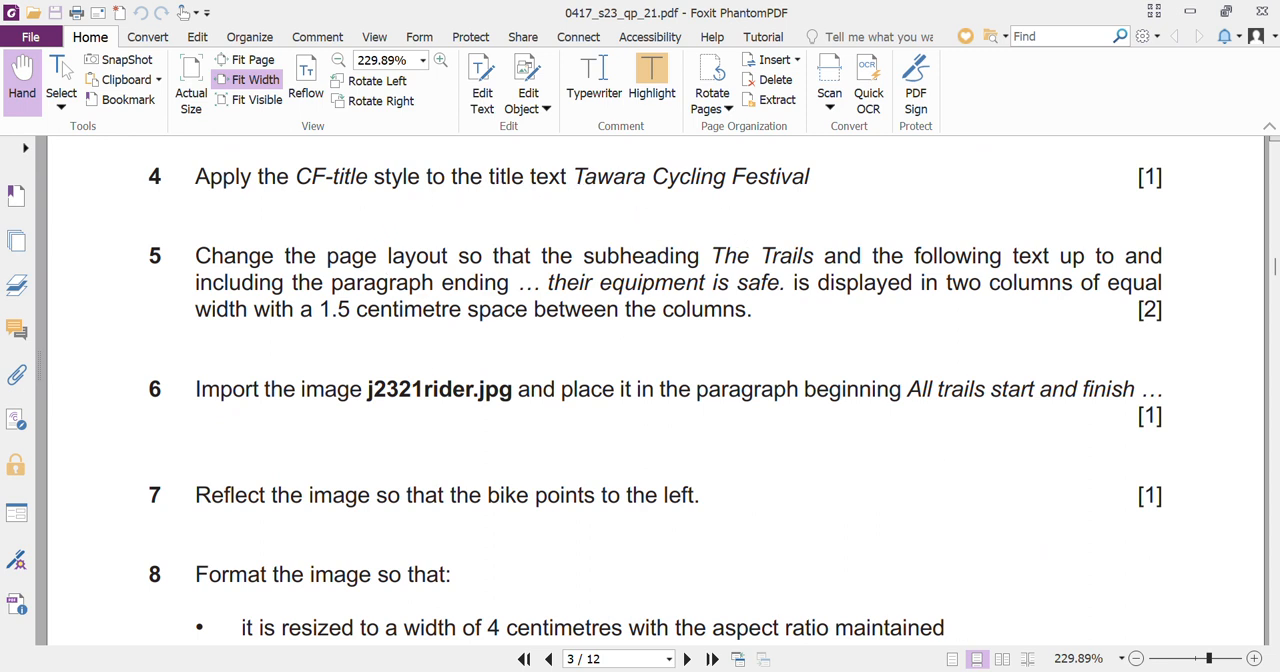
{"action": "mouse_move", "coordinate": [955, 670]}
{"action": "left_click", "coordinate": [1042, 590]}
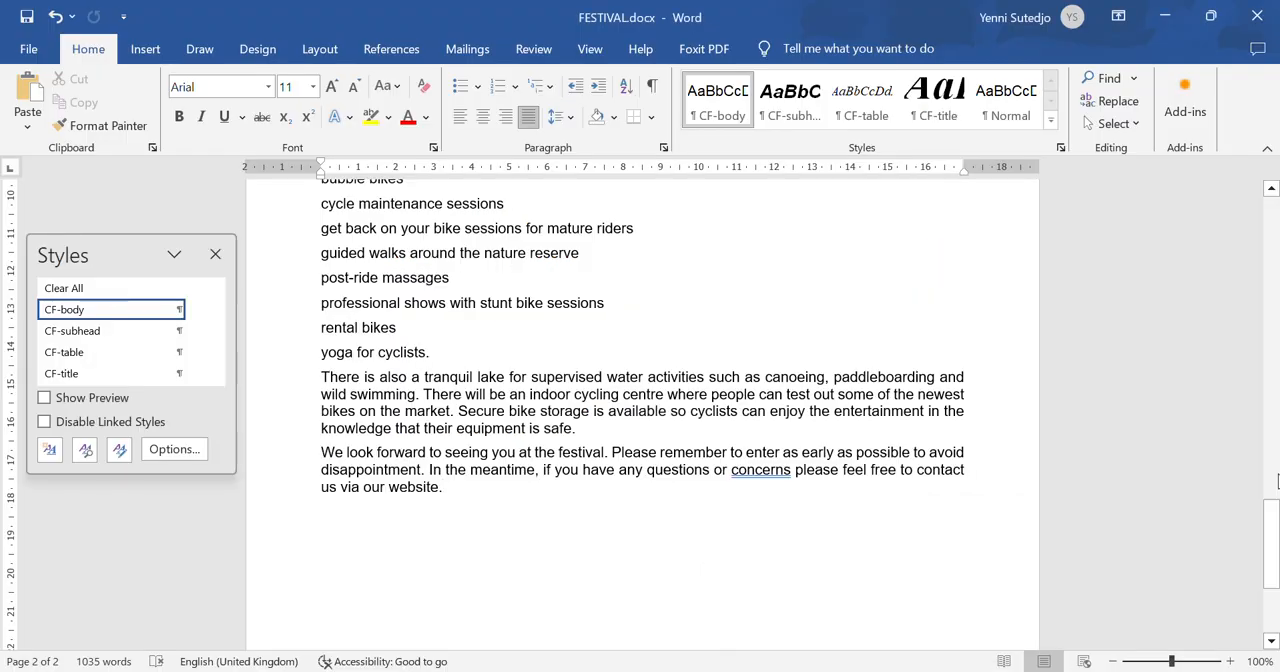
- Apply the CF-title style to the title text Tawara Cycling Festival and check its paragraph spacing settings
{"action": "left_click_drag", "start_coordinate": [1270, 545], "coordinate": [1254, 207]}
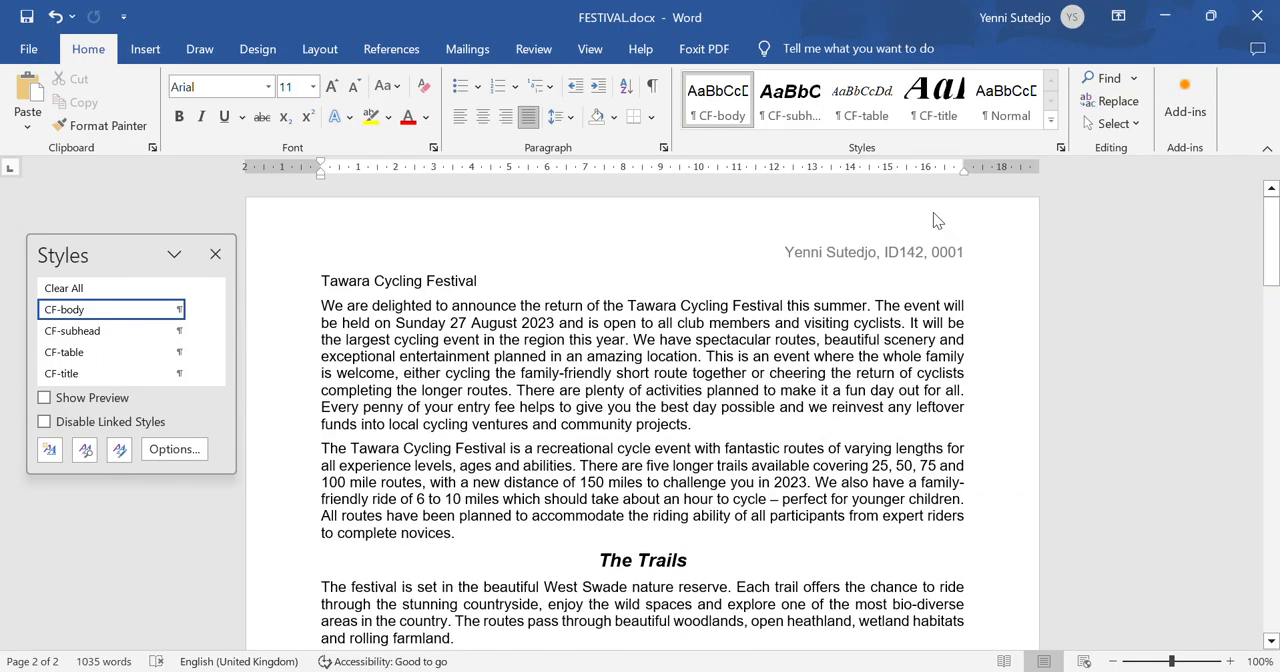
{"action": "left_click", "coordinate": [285, 291]}
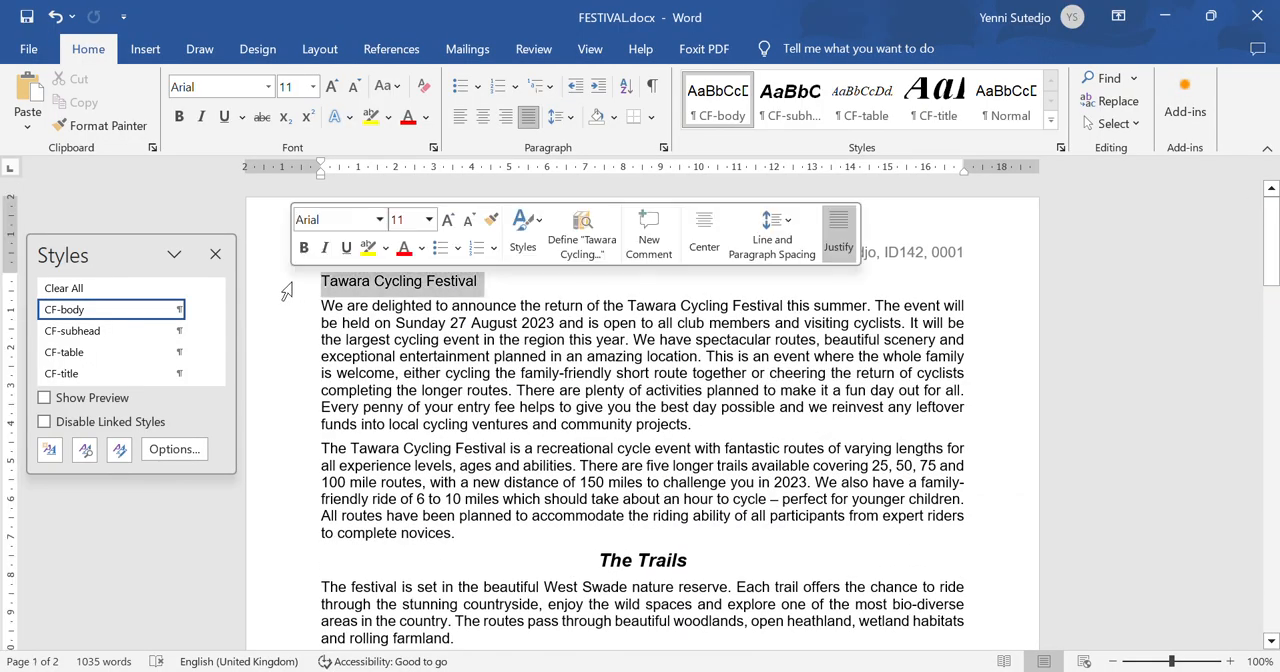
{"action": "left_click", "coordinate": [66, 376]}
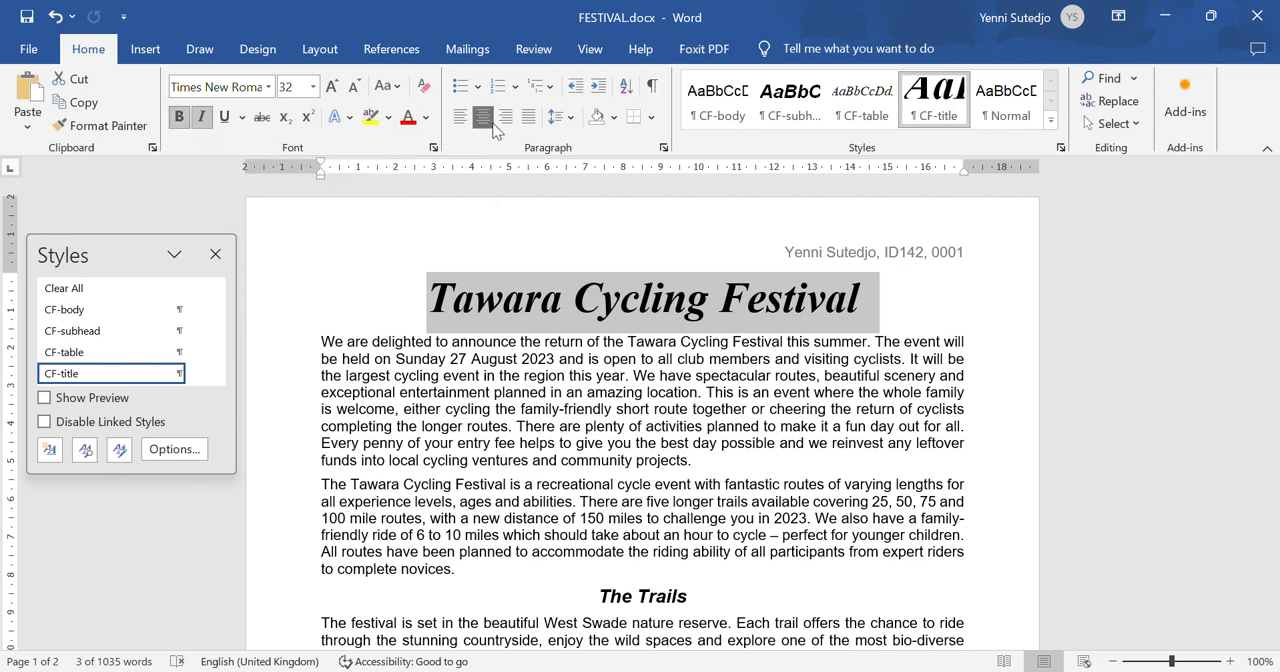
{"action": "left_click", "coordinate": [576, 122]}
{"action": "left_click", "coordinate": [610, 283]}
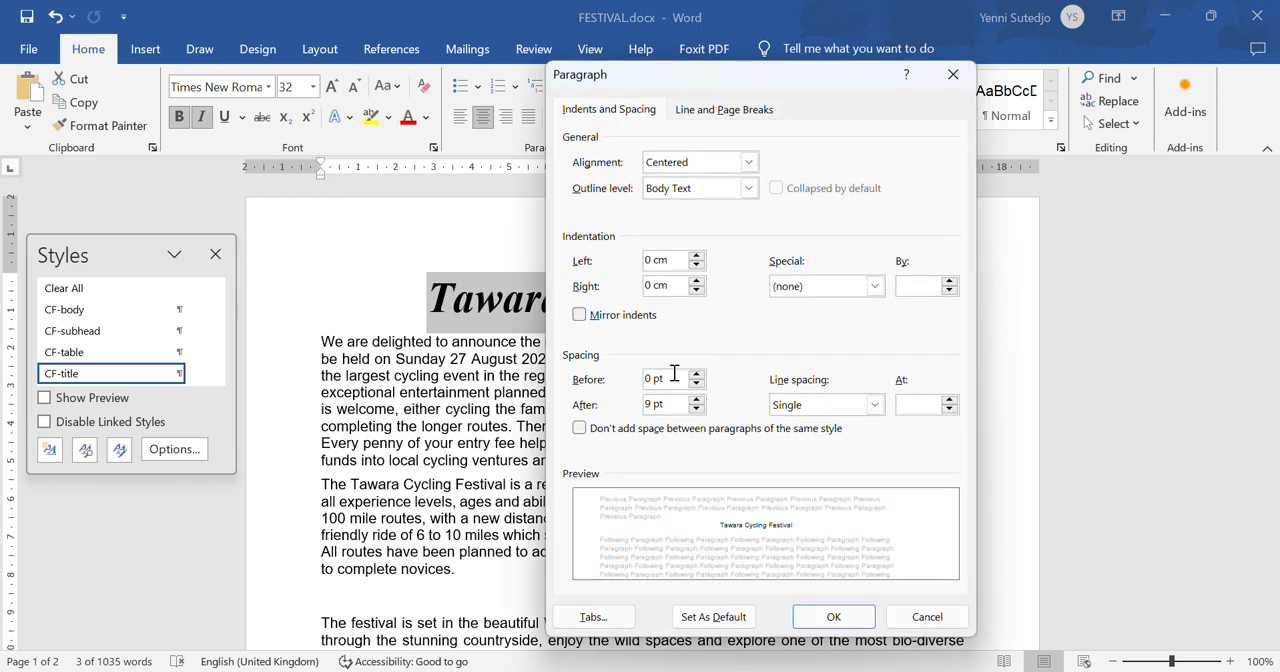
{"action": "left_click", "coordinate": [853, 616]}
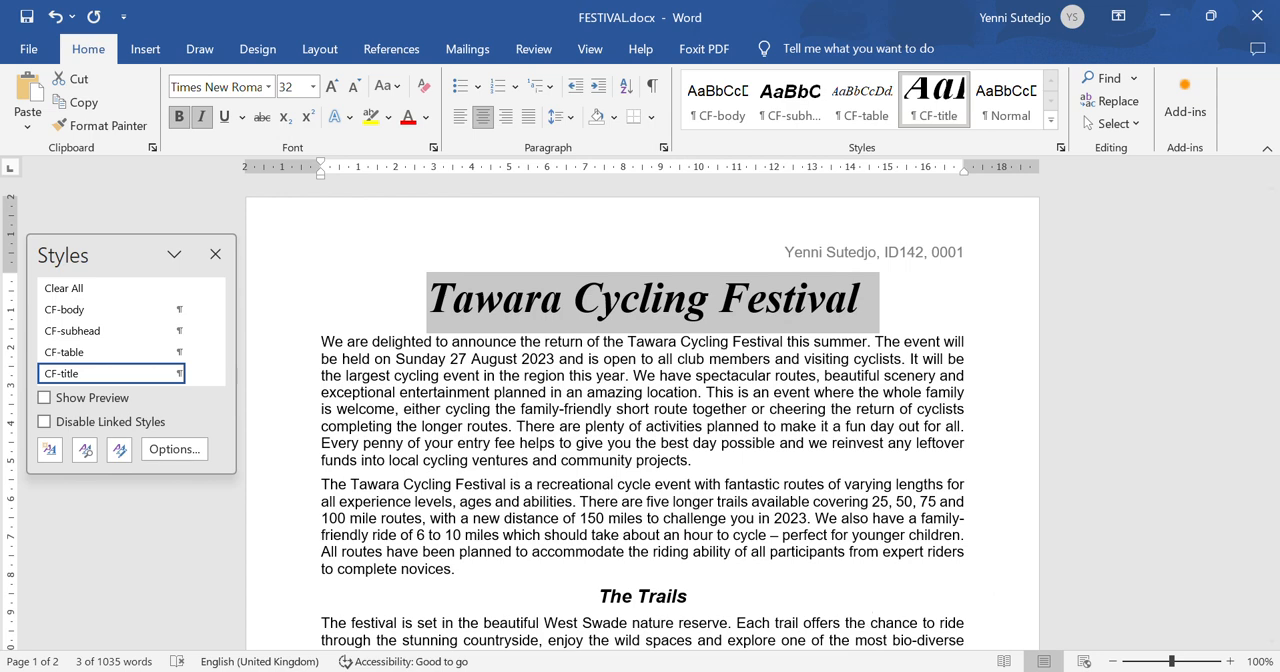
- Check step 5's column requirements in the question paper in Foxit PhantomPDF and return to the FESTIVAL document in Word
{"action": "mouse_move", "coordinate": [911, 671]}
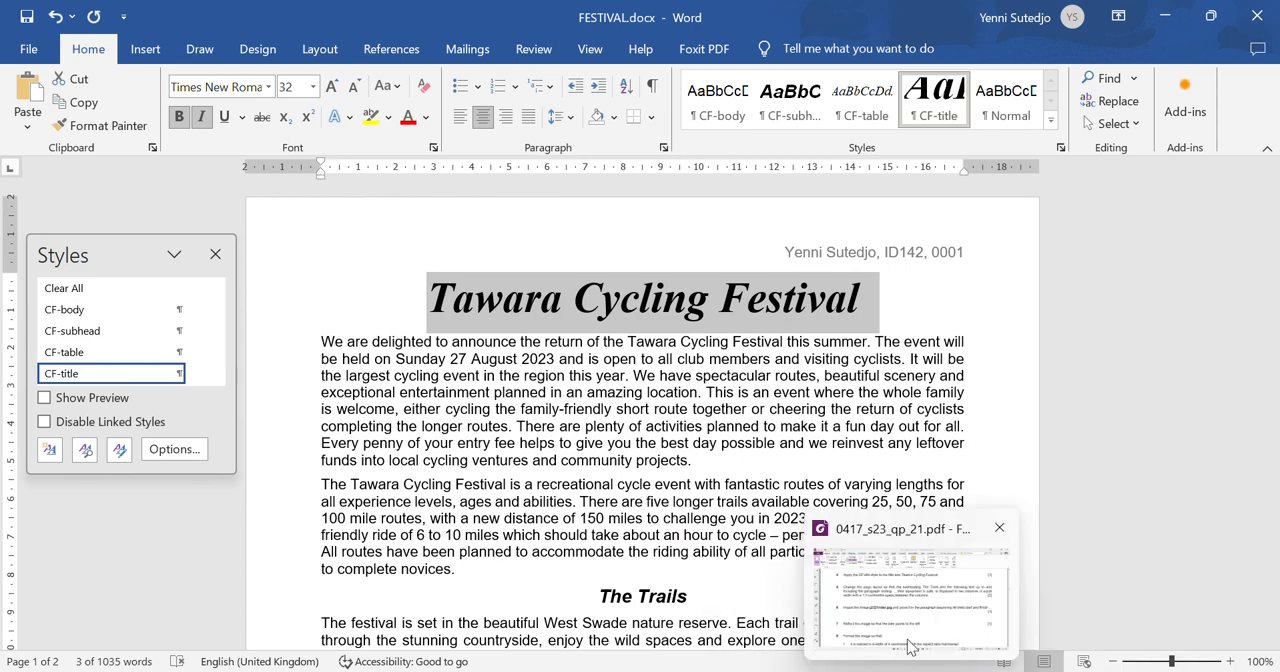
{"action": "left_click", "coordinate": [912, 625]}
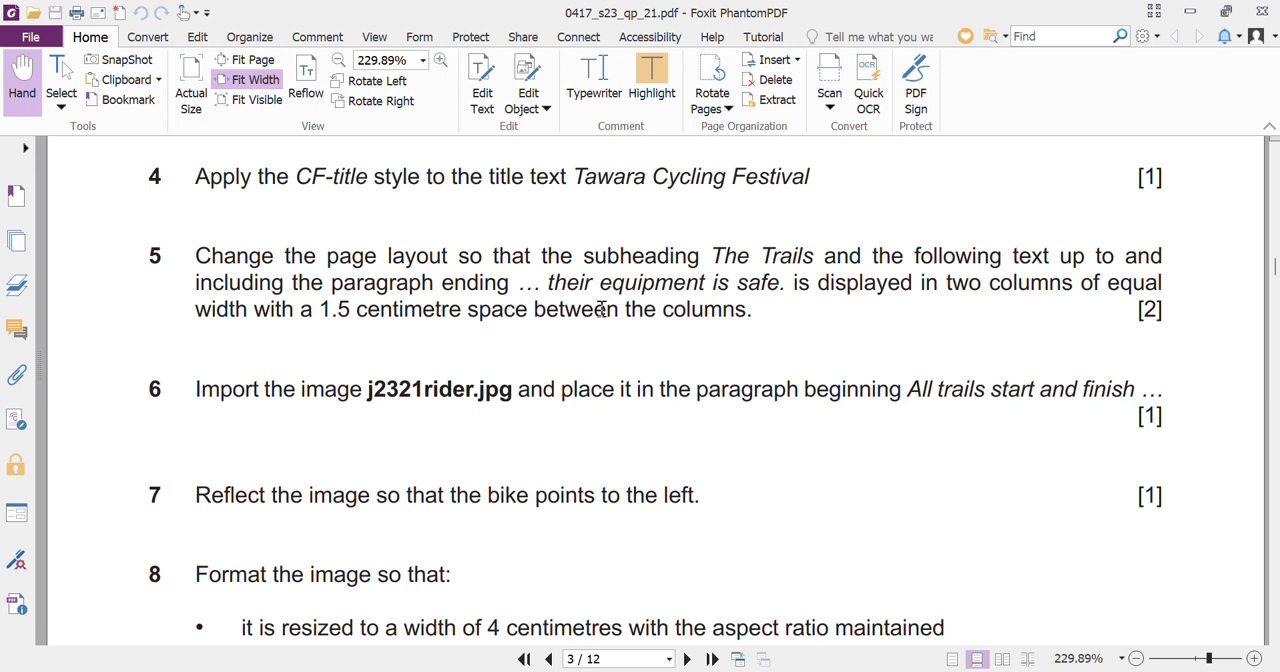
{"action": "mouse_move", "coordinate": [952, 662]}
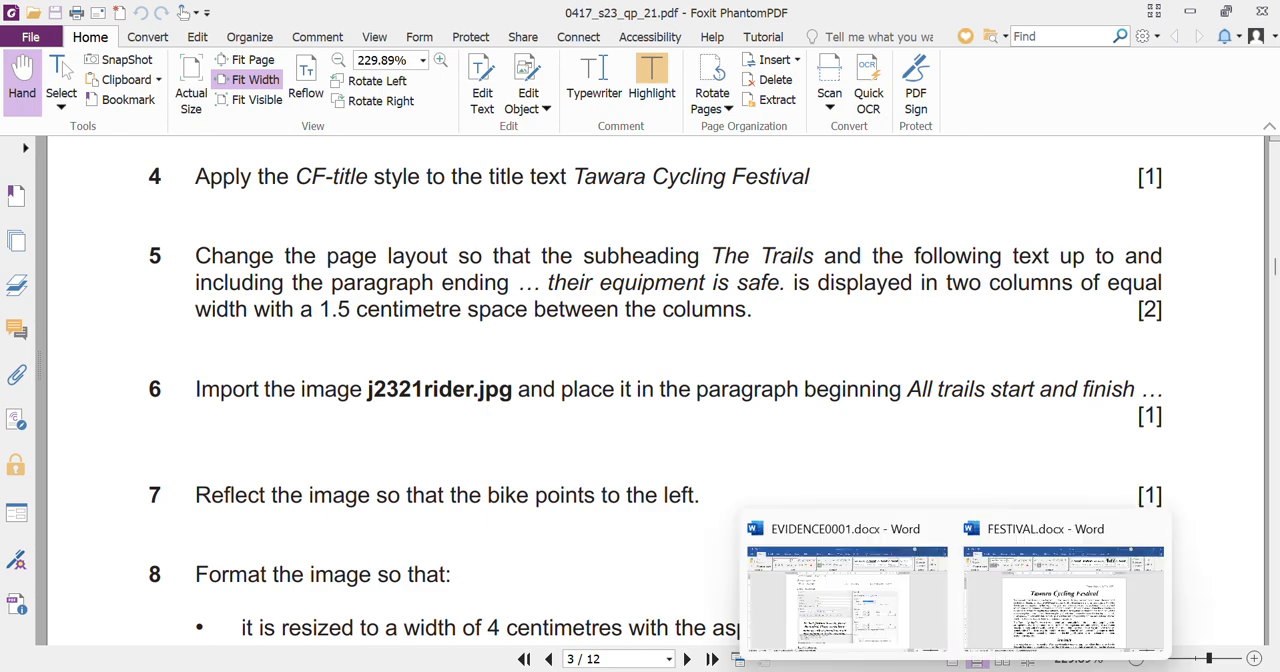
{"action": "left_click", "coordinate": [1007, 643]}
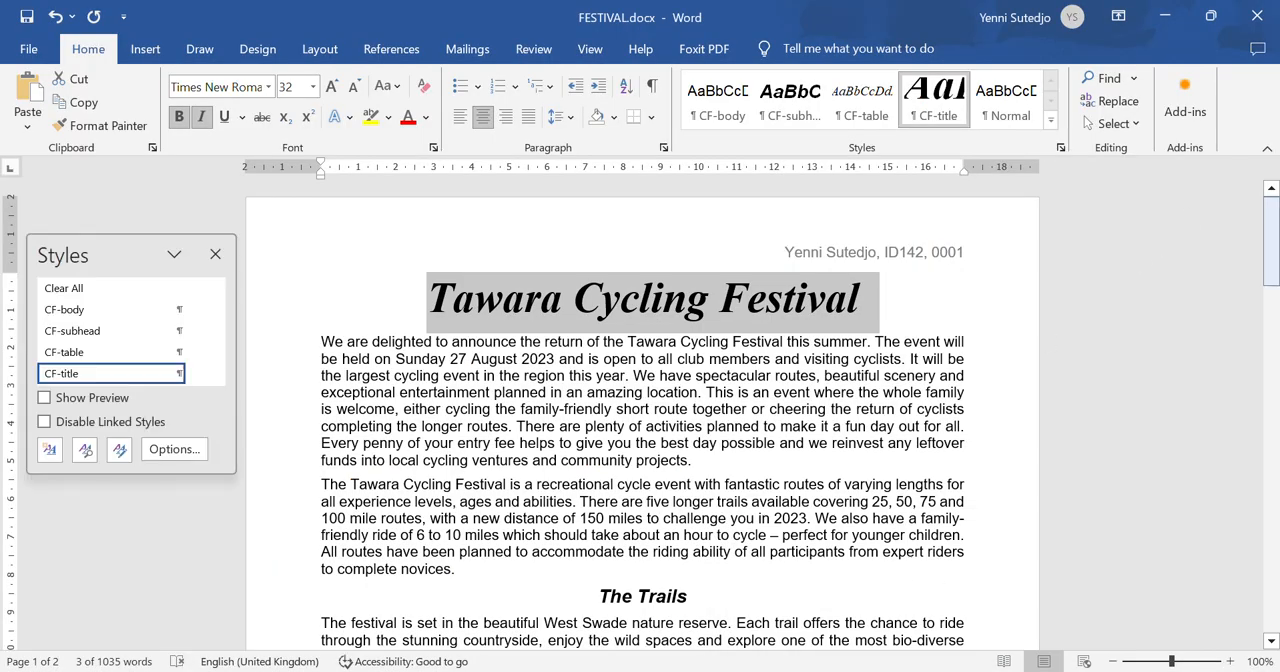
- Format the text from the subheading The Trails through "their equipment is safe." in two equal-width columns with 1.5 cm spacing, and check the layout
{"action": "scroll", "coordinate": [1213, 219], "scroll_direction": "down", "scroll_amount": 5}
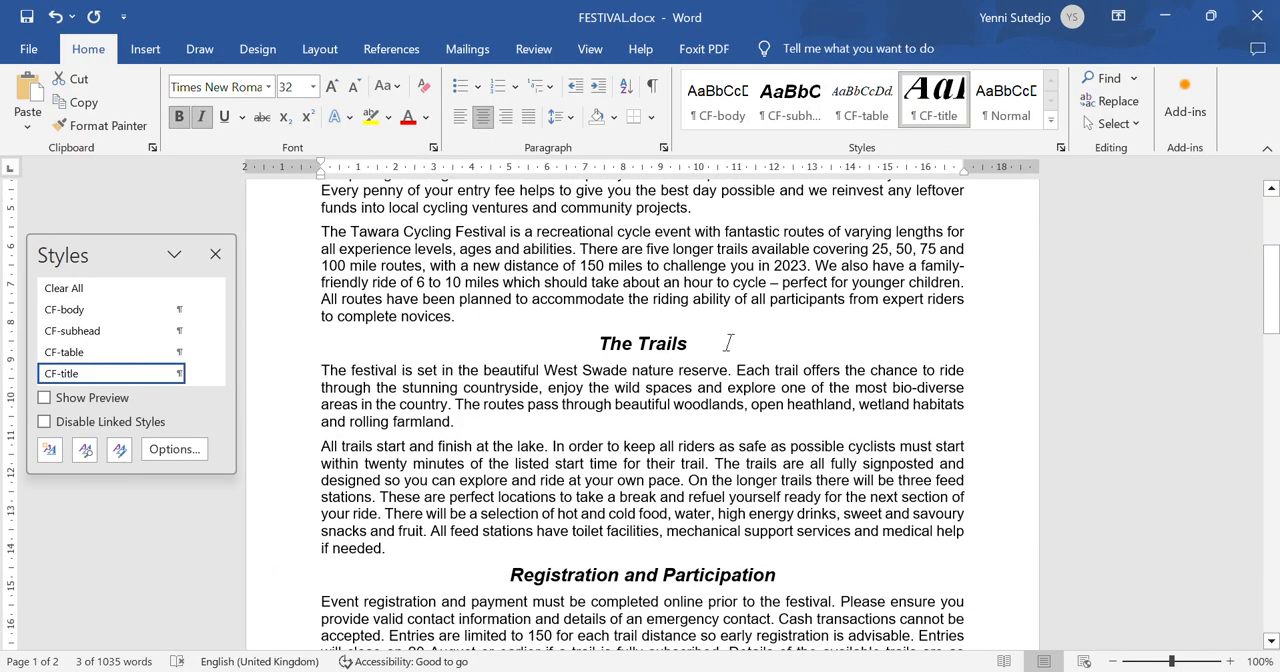
{"action": "left_click_drag", "start_coordinate": [593, 343], "coordinate": [594, 455]}
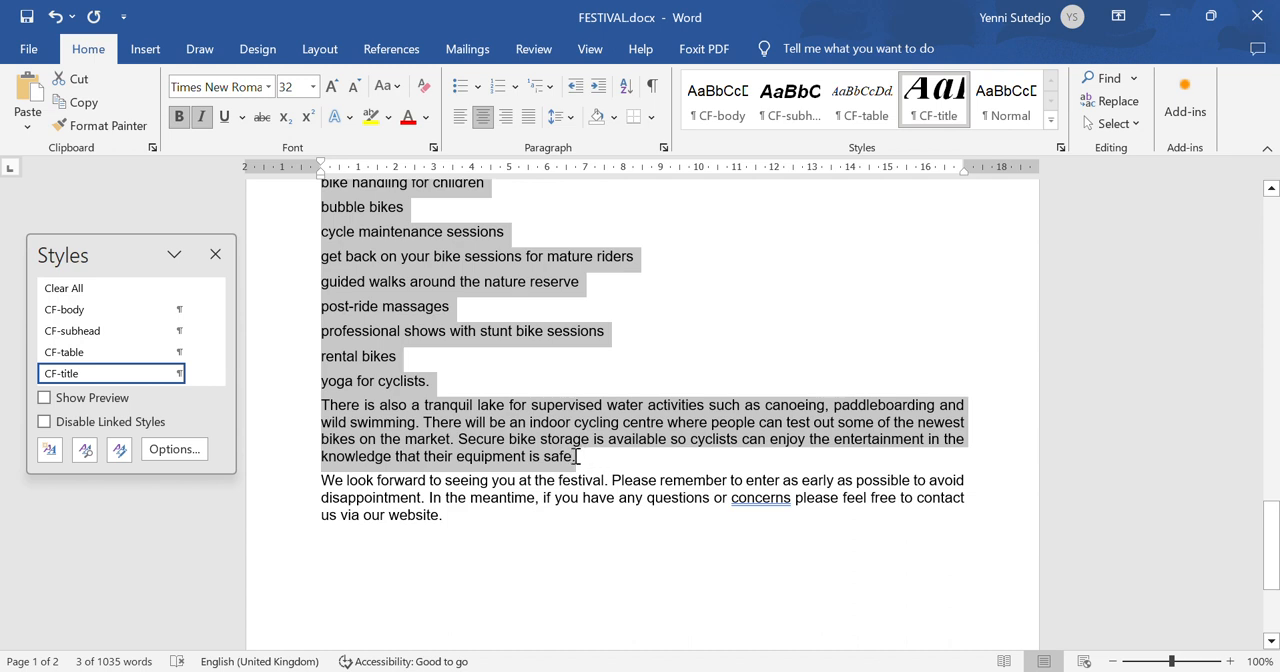
{"action": "left_click_drag", "start_coordinate": [575, 456], "coordinate": [575, 456]}
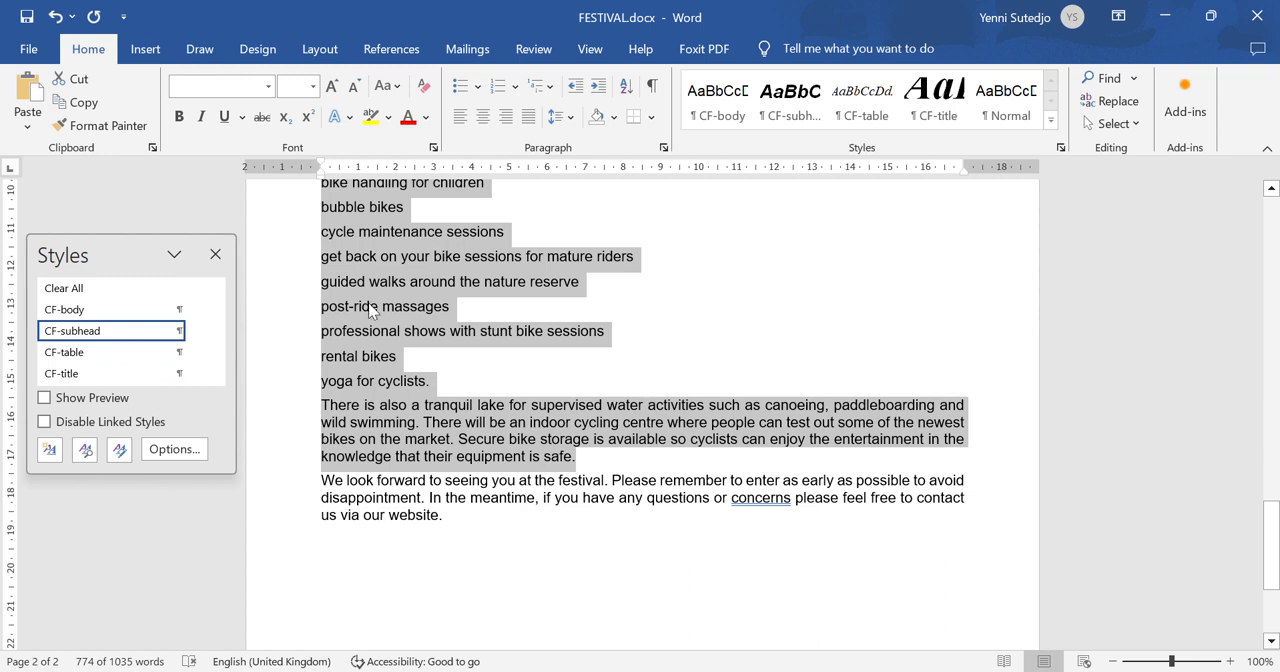
{"action": "left_click", "coordinate": [320, 50]}
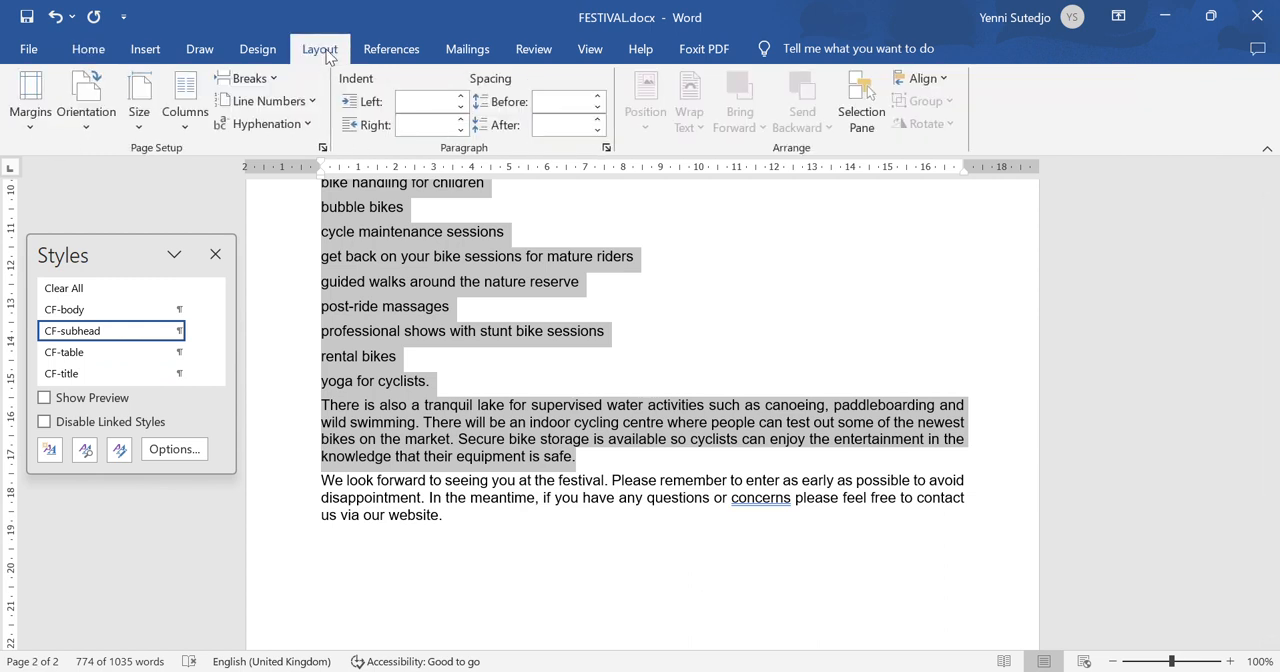
{"action": "left_click", "coordinate": [177, 130]}
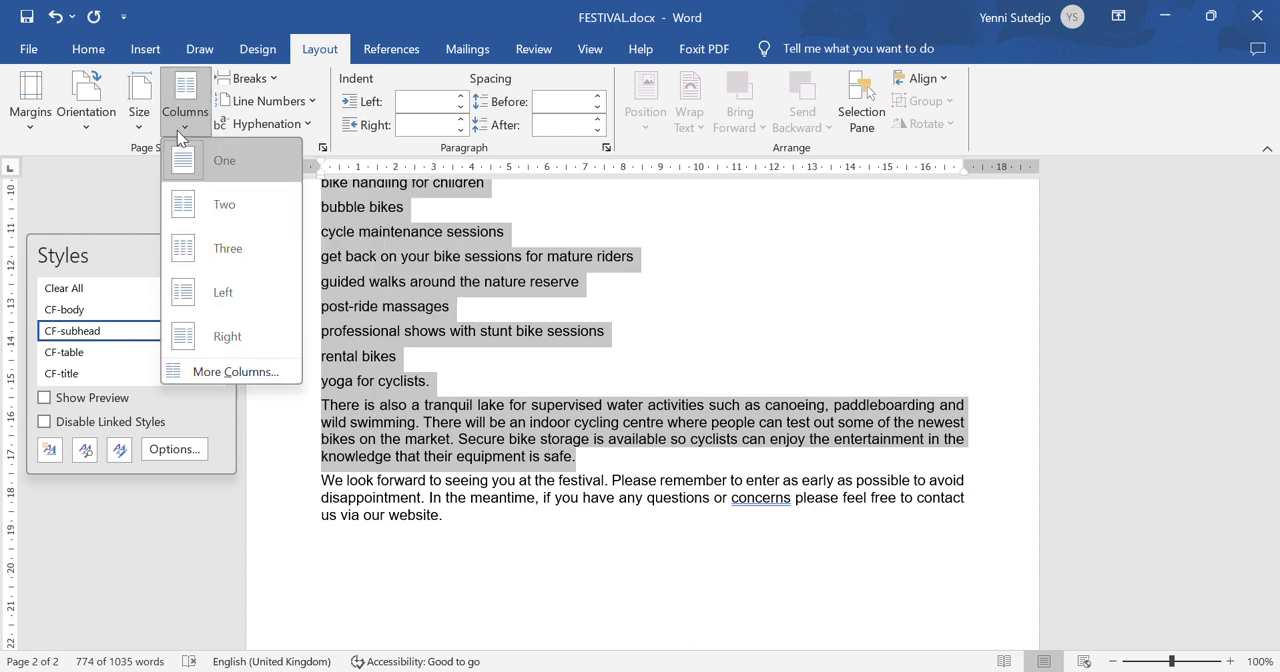
{"action": "left_click", "coordinate": [235, 372]}
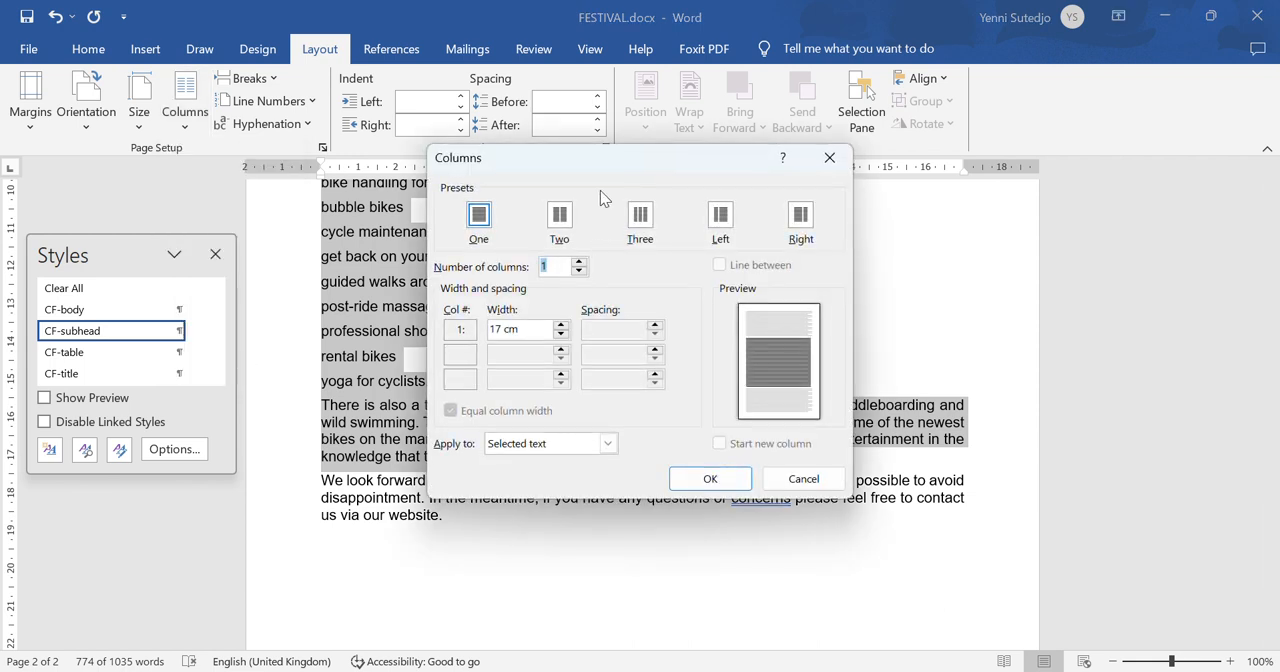
{"action": "left_click", "coordinate": [560, 218]}
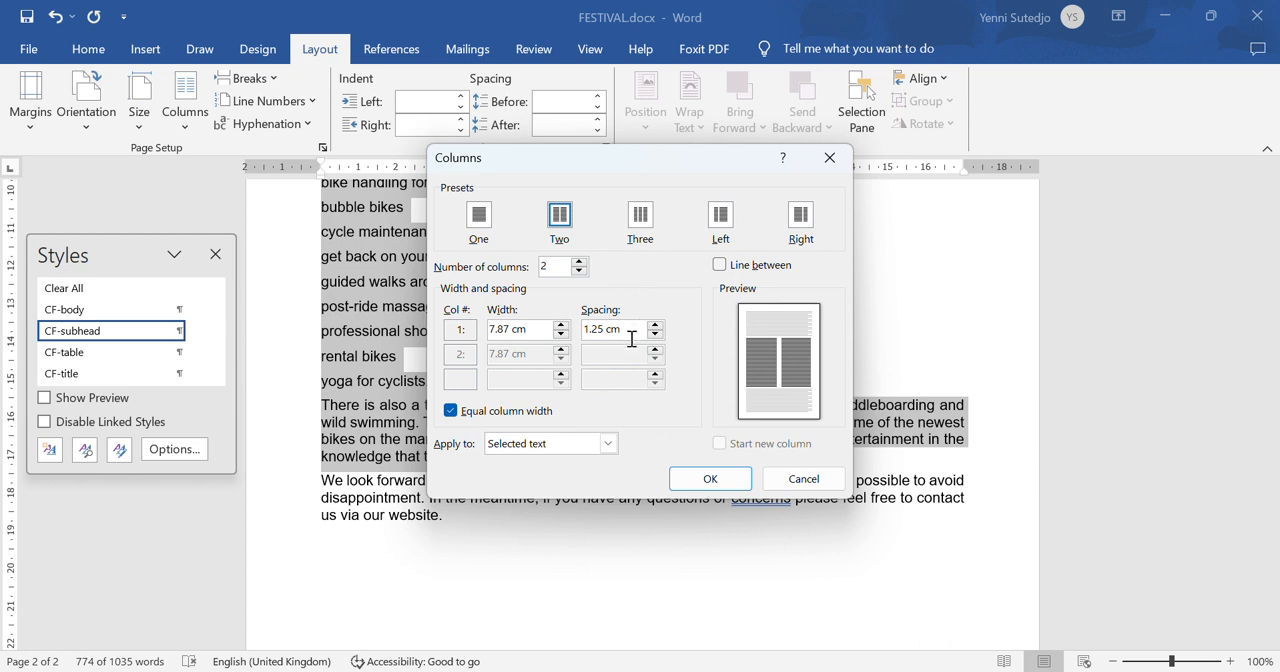
{"action": "left_click", "coordinate": [630, 338]}
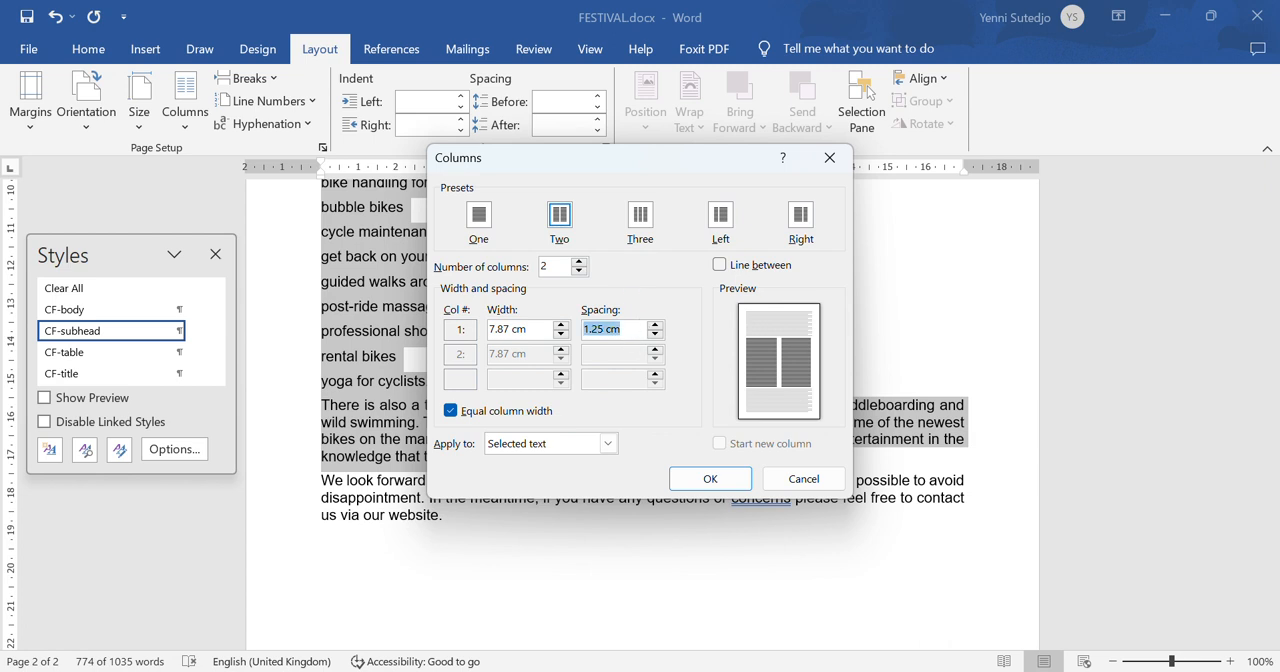
{"action": "type", "text": "1.5"}
{"action": "left_click", "coordinate": [716, 480]}
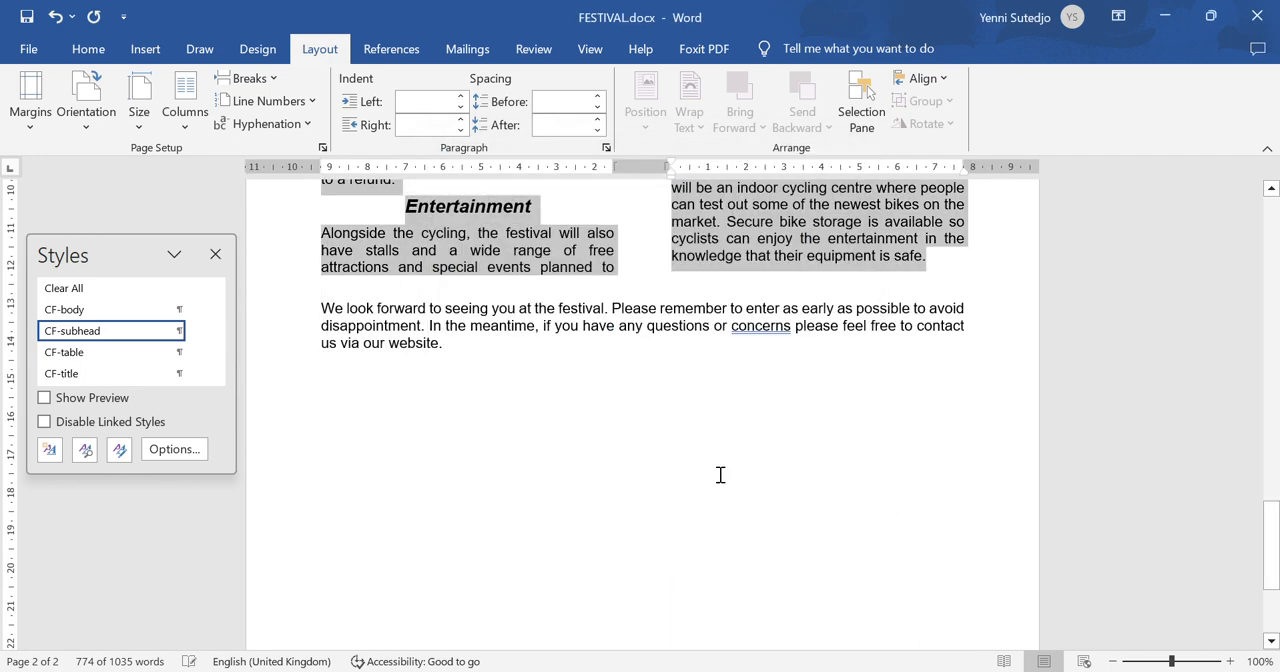
{"action": "left_click", "coordinate": [924, 497]}
{"action": "left_click_drag", "start_coordinate": [1272, 565], "coordinate": [1276, 316]}
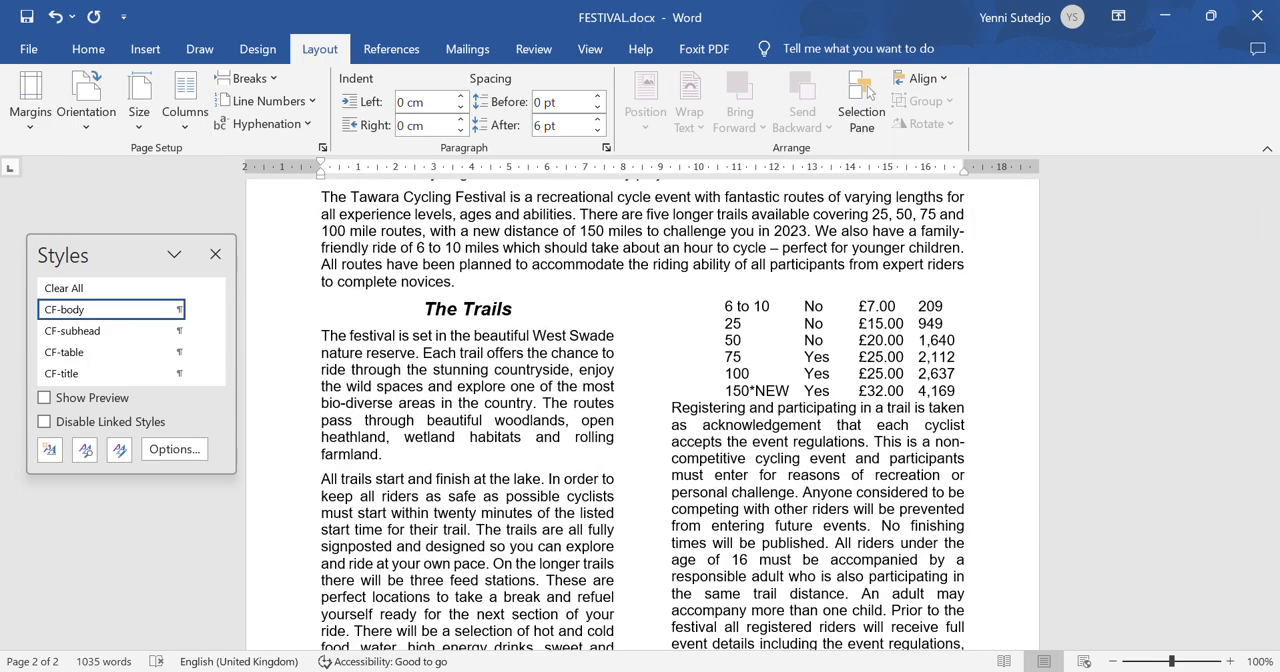
- Check step 6's image requirement in the question paper in Foxit PhantomPDF and switch back to FESTIVAL in Word
{"action": "left_click", "coordinate": [912, 671]}
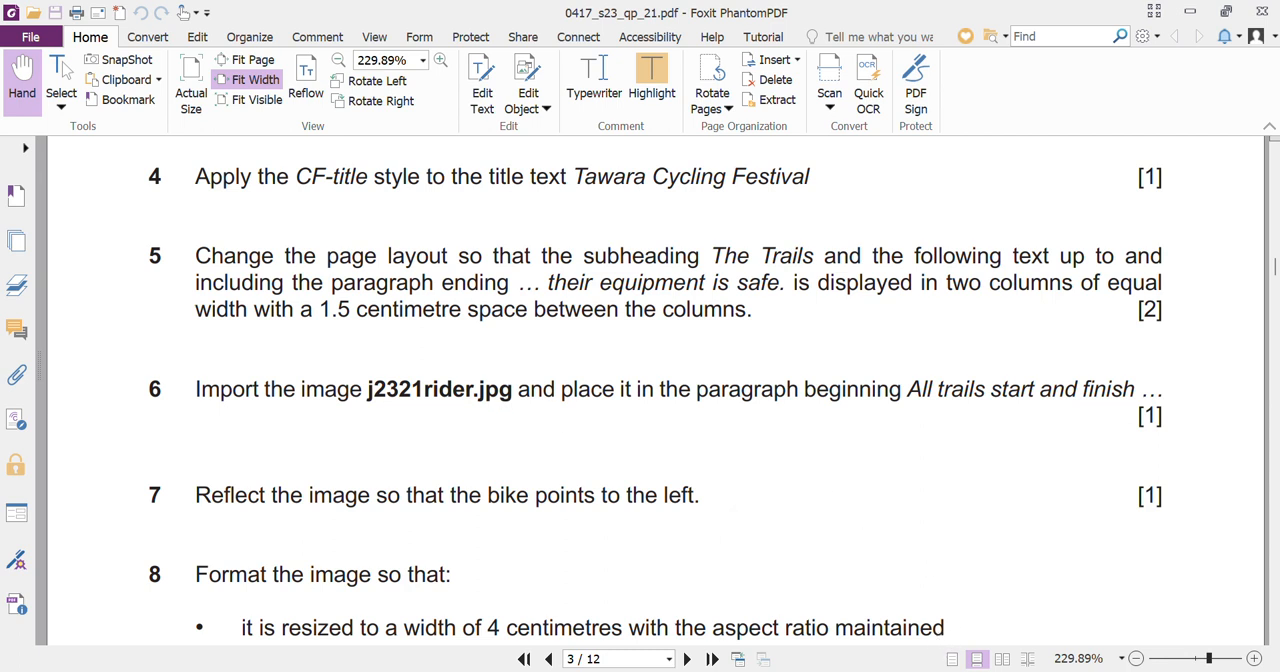
{"action": "mouse_move", "coordinate": [955, 671]}
{"action": "left_click", "coordinate": [1063, 598]}
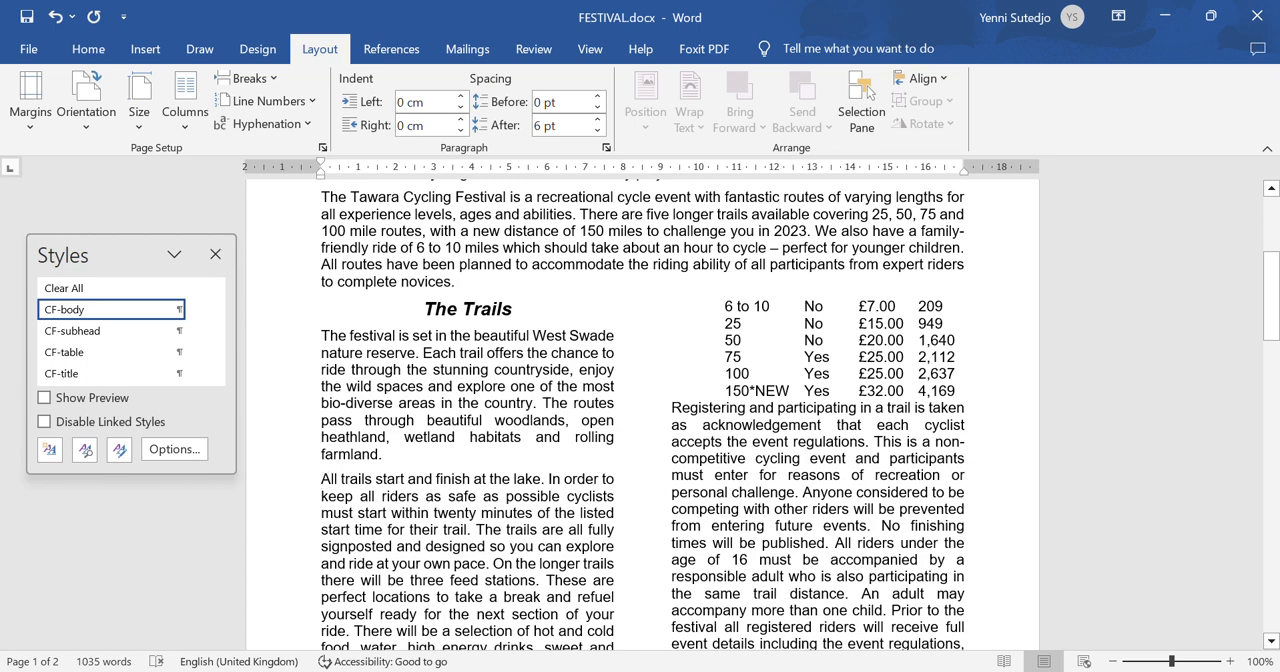
- Insert j2321rider.jpg from the Confidential Source Files folder in File Explorer at the start of the paragraph beginning "All trails start and finish"
{"action": "left_click", "coordinate": [323, 481]}
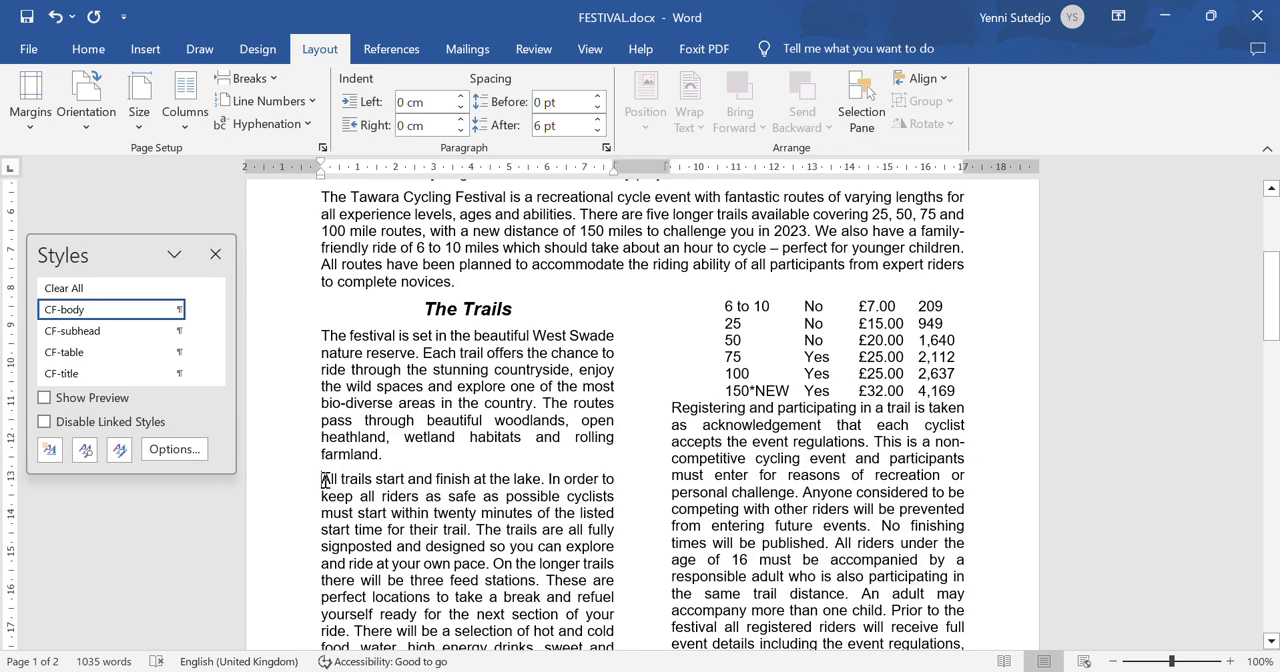
{"action": "left_click", "coordinate": [648, 671]}
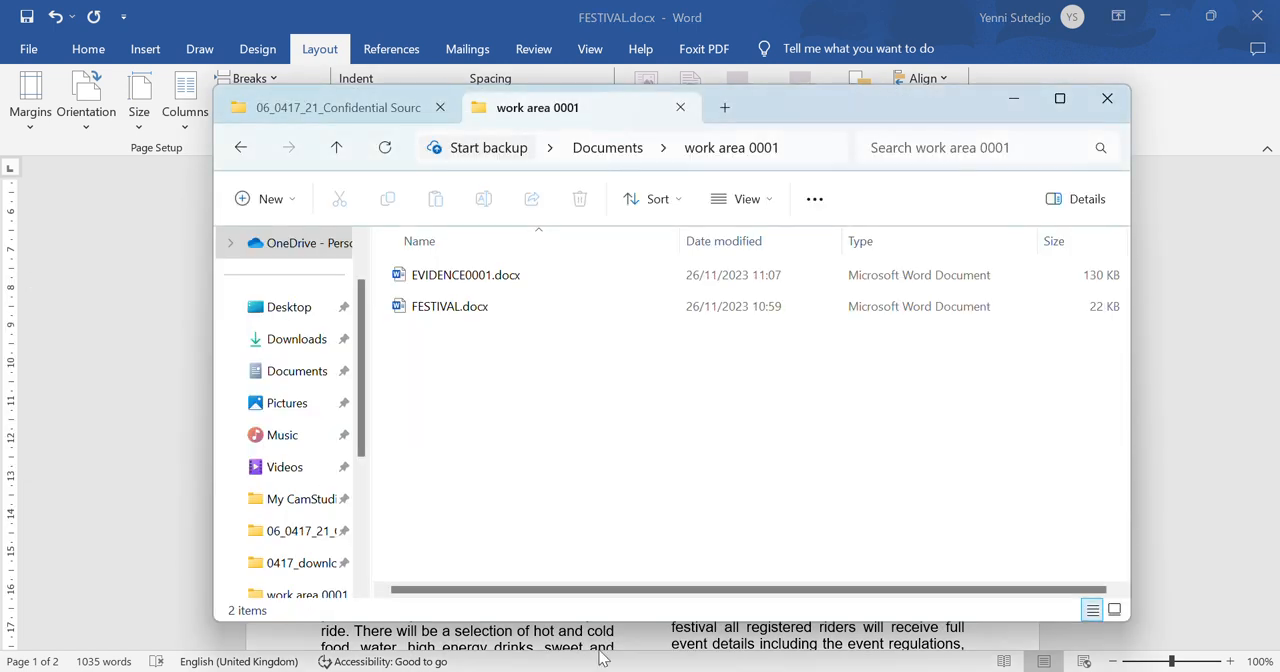
{"action": "left_click", "coordinate": [352, 107]}
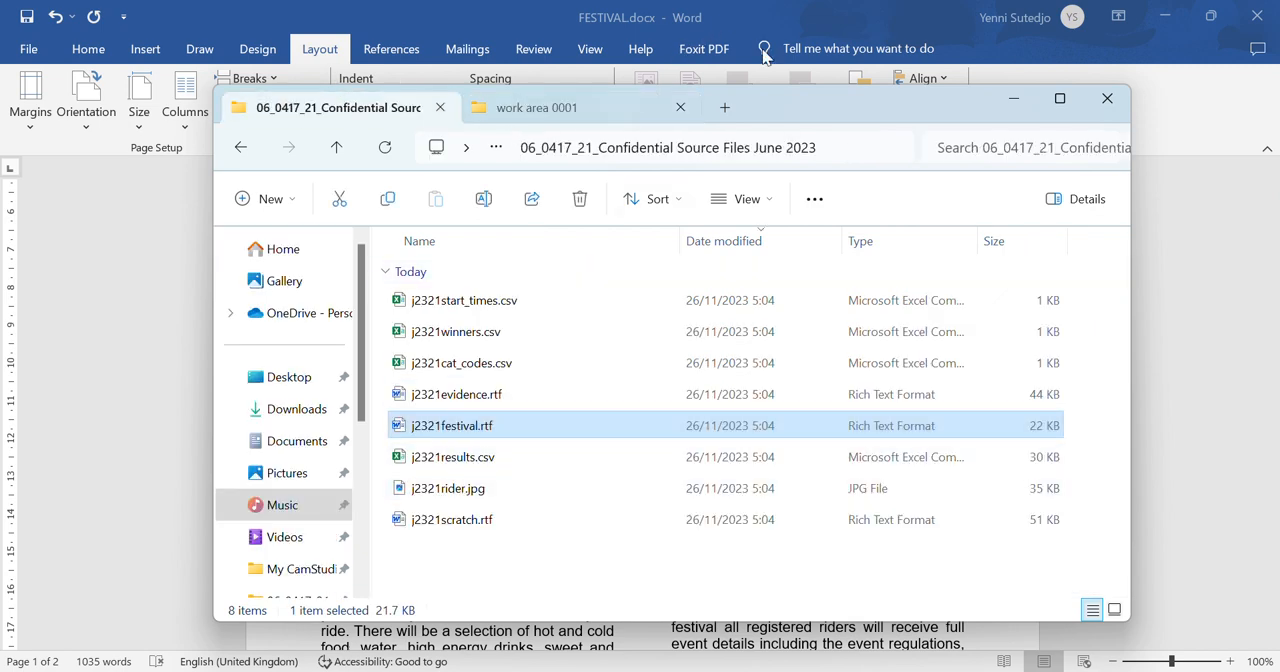
{"action": "left_click_drag", "start_coordinate": [813, 99], "coordinate": [1086, 118]}
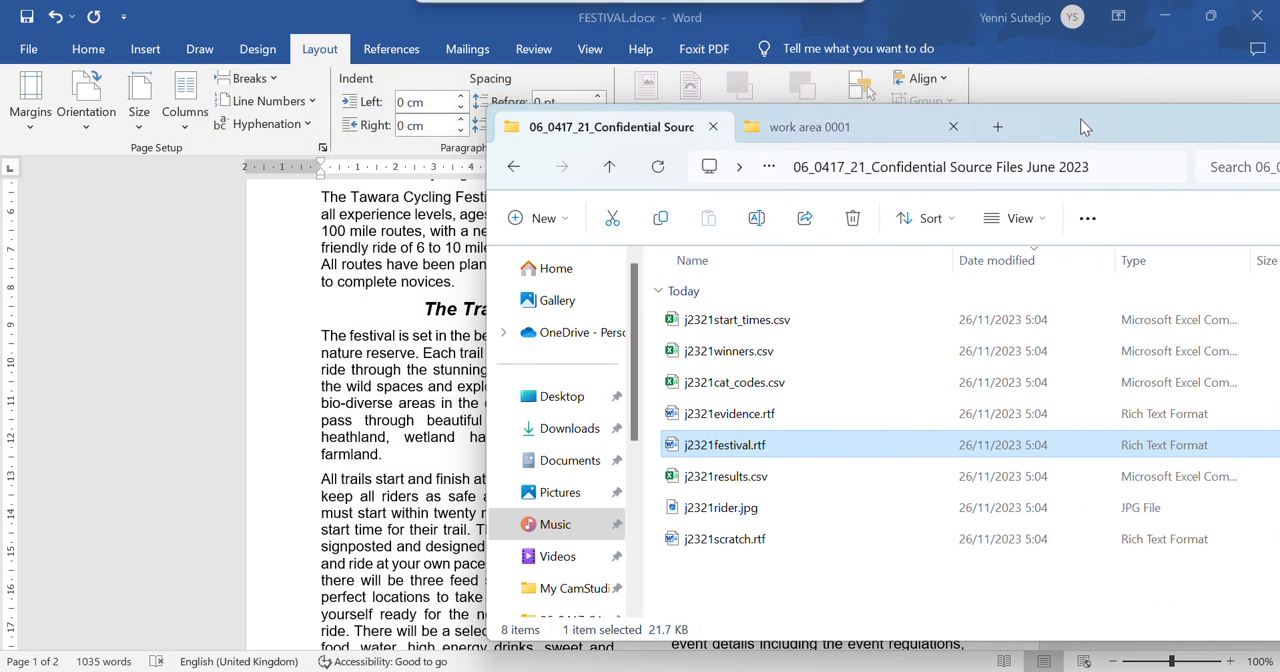
{"action": "left_click", "coordinate": [721, 511]}
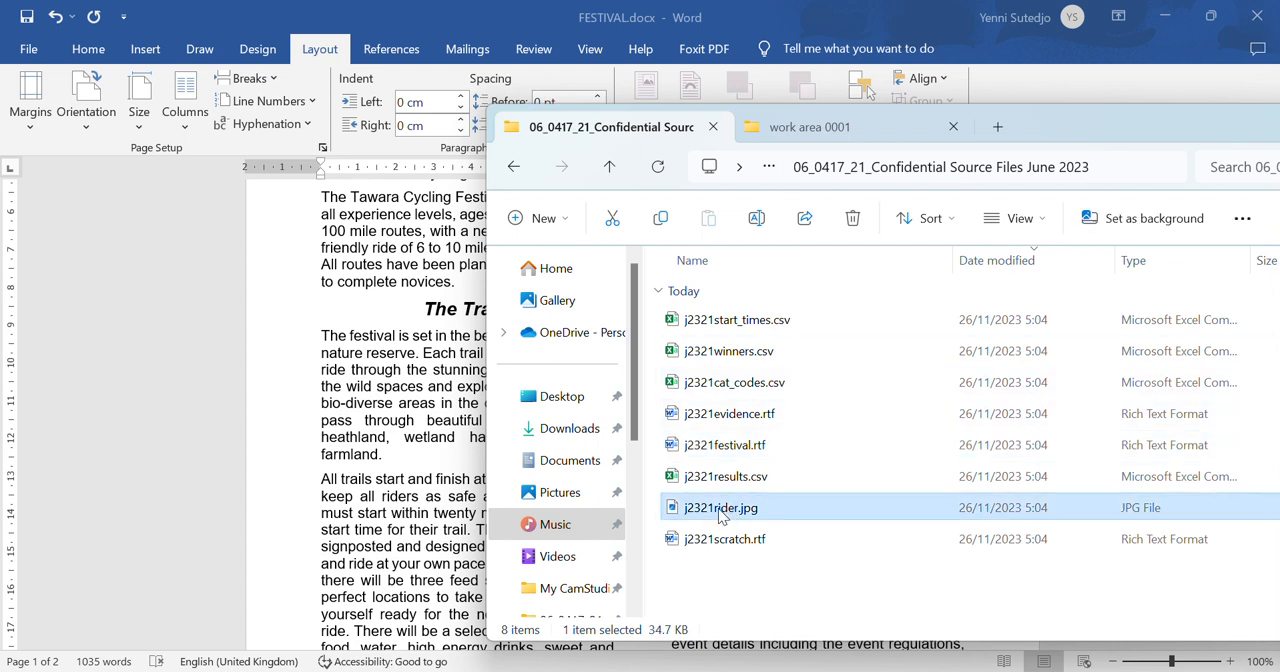
{"action": "left_click_drag", "start_coordinate": [721, 511], "coordinate": [323, 482]}
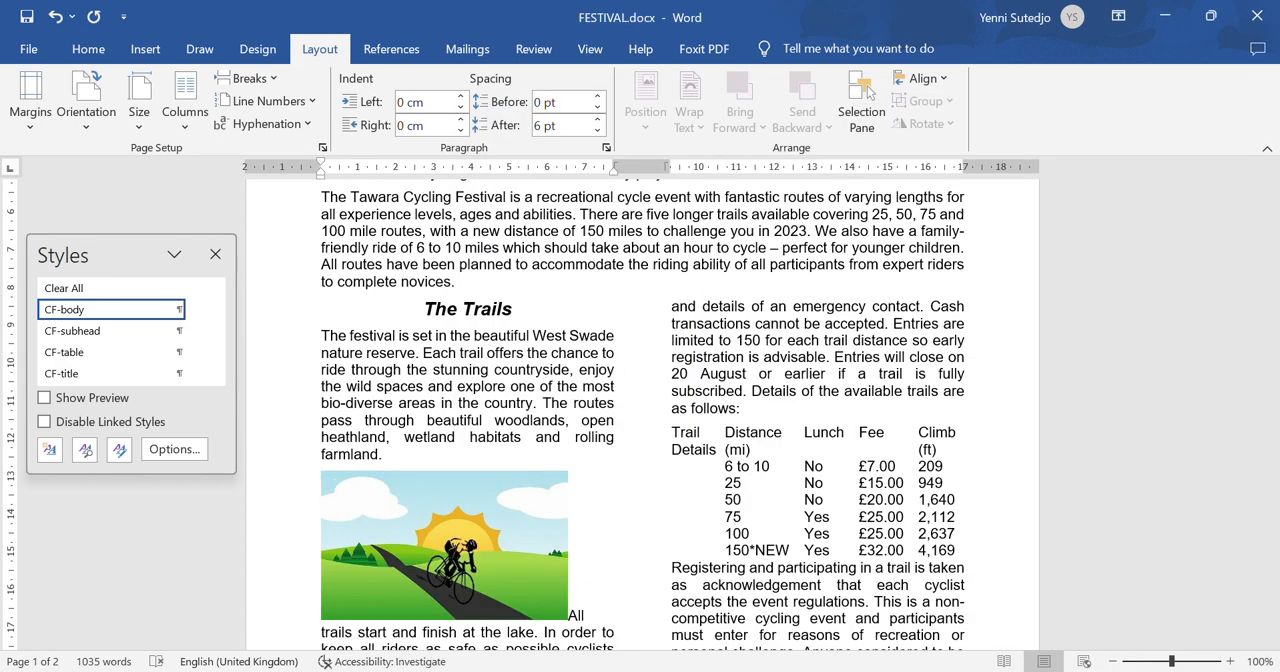
- Check step 7 of the question paper and flip the rider image horizontally in FESTIVAL so that the bike points left
{"action": "left_click", "coordinate": [911, 668]}
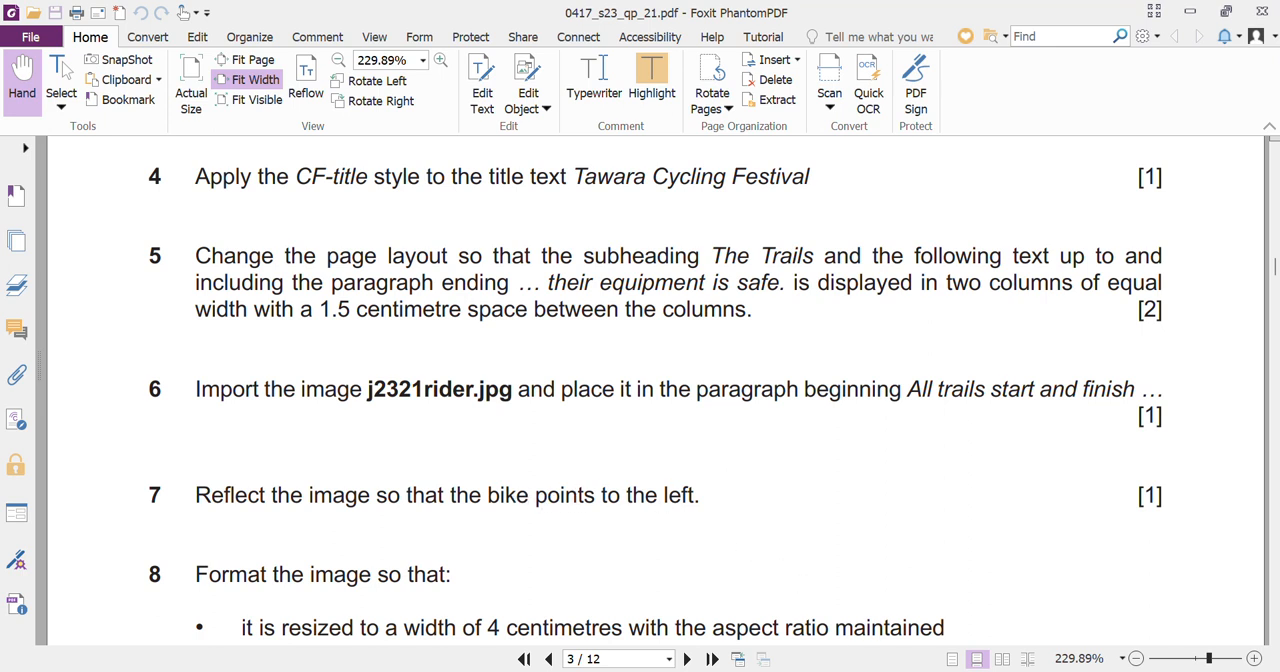
{"action": "left_click", "coordinate": [911, 669]}
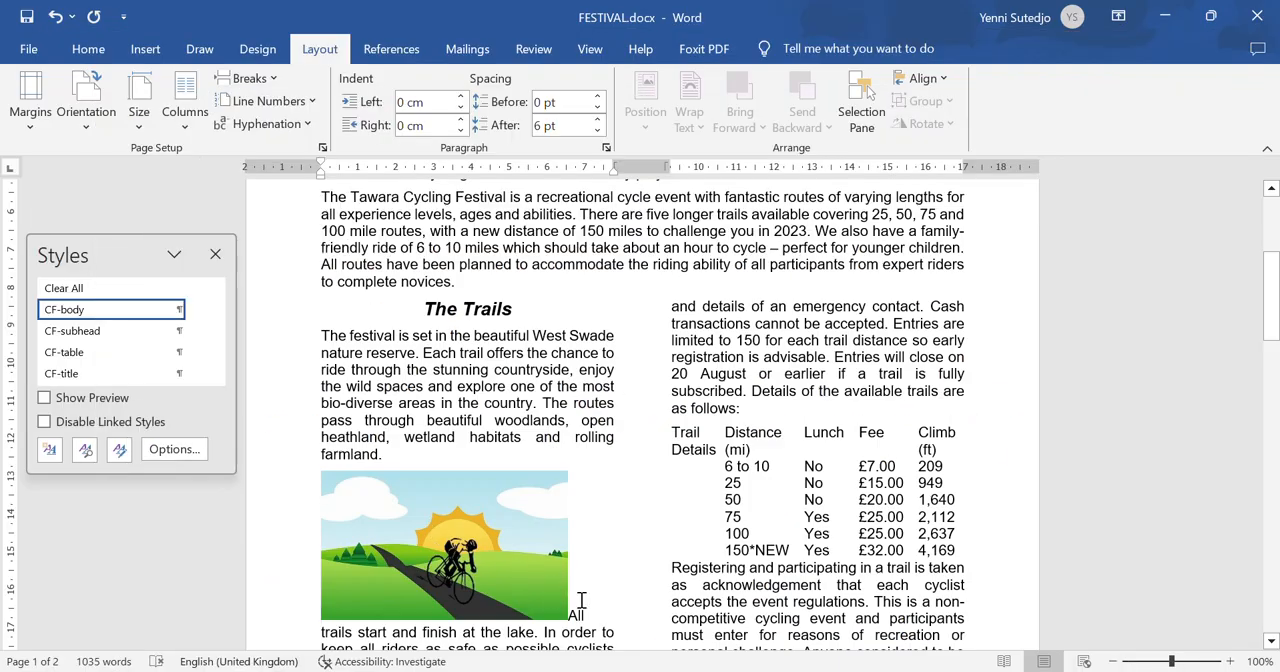
{"action": "left_click", "coordinate": [431, 553]}
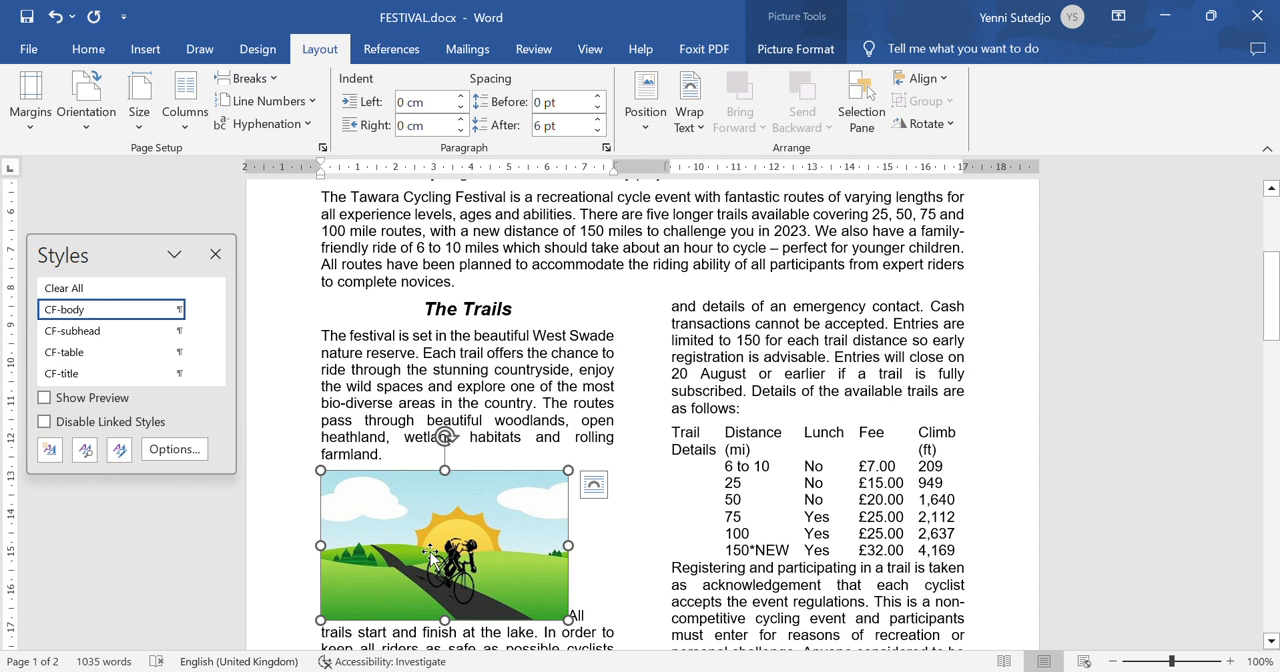
{"action": "left_click", "coordinate": [808, 56]}
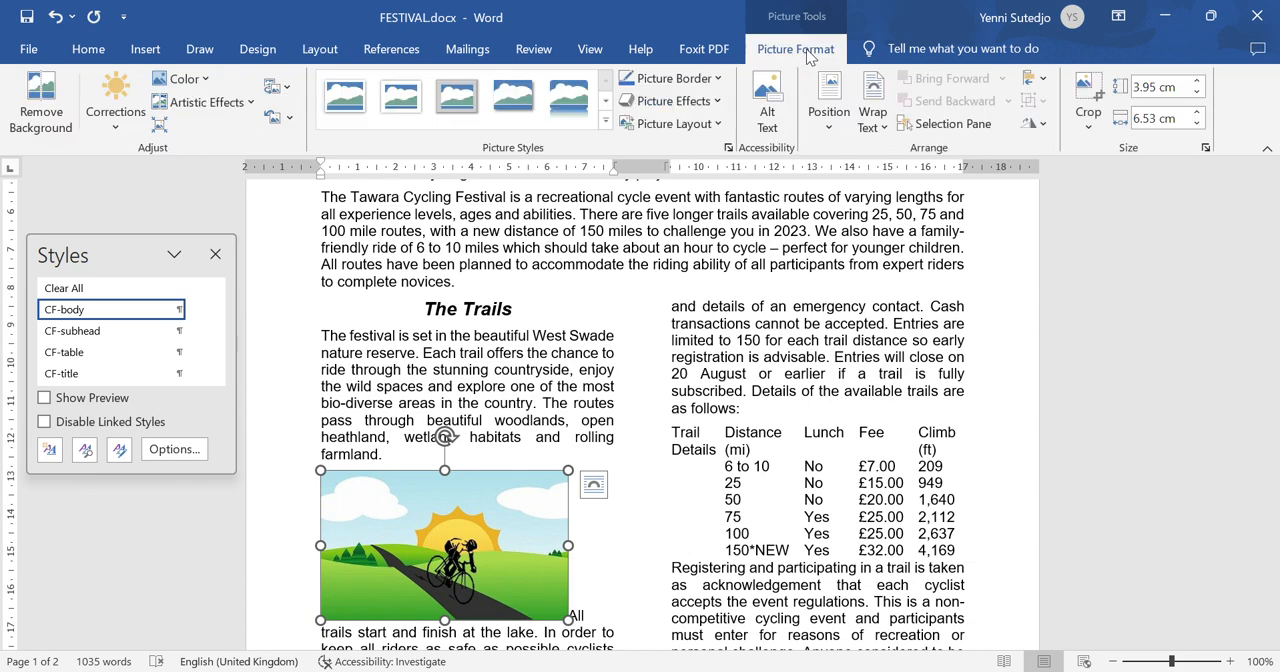
{"action": "left_click", "coordinate": [1042, 125]}
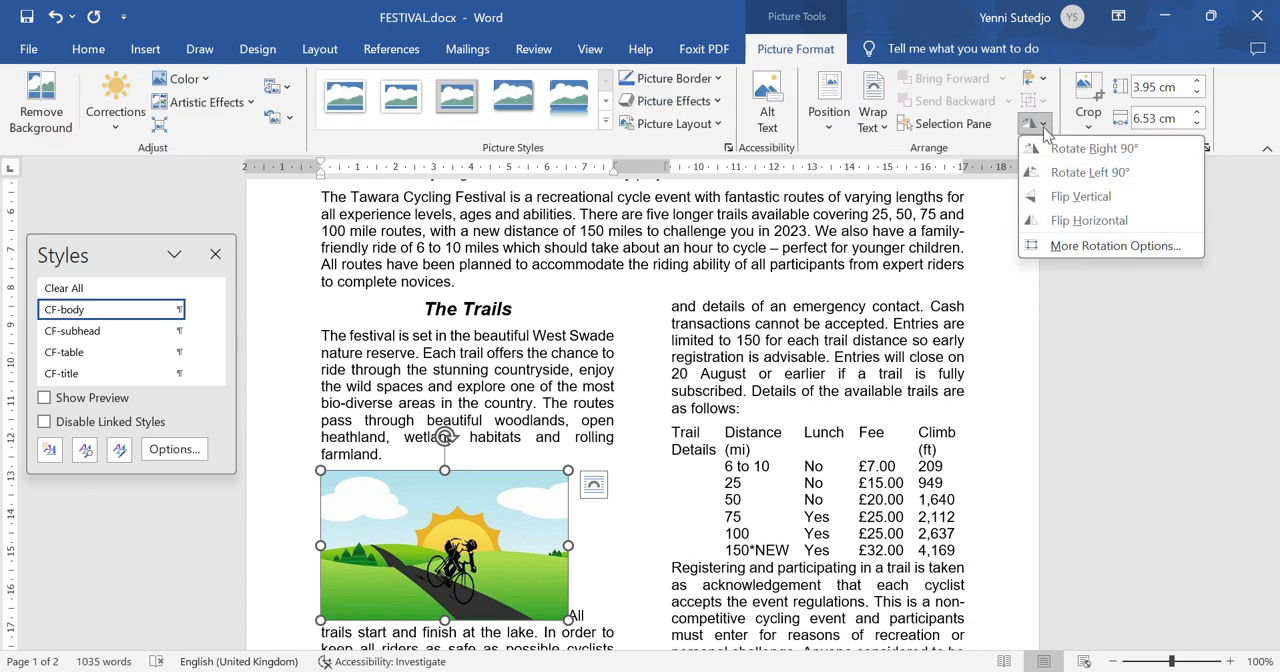
{"action": "left_click", "coordinate": [1068, 222]}
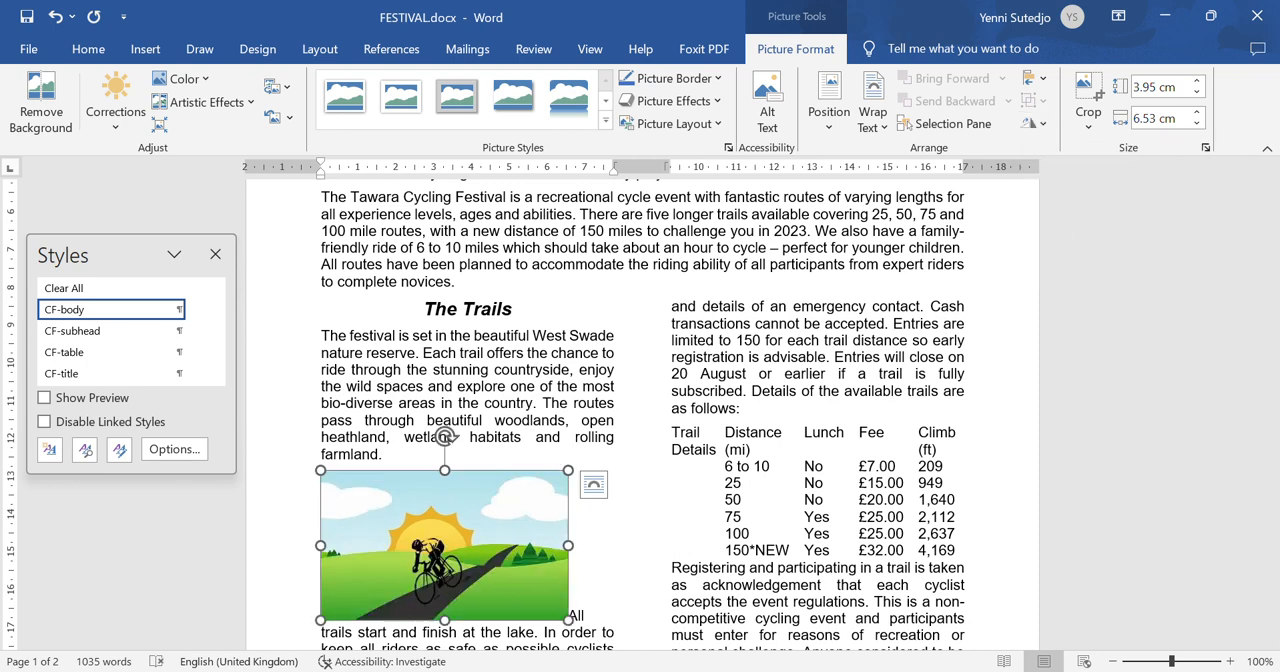
- Read step 8 of the question paper in Foxit PhantomPDF and set the rider image's width in FESTIVAL to 4 cm, keeping its aspect ratio
{"action": "left_click", "coordinate": [911, 671]}
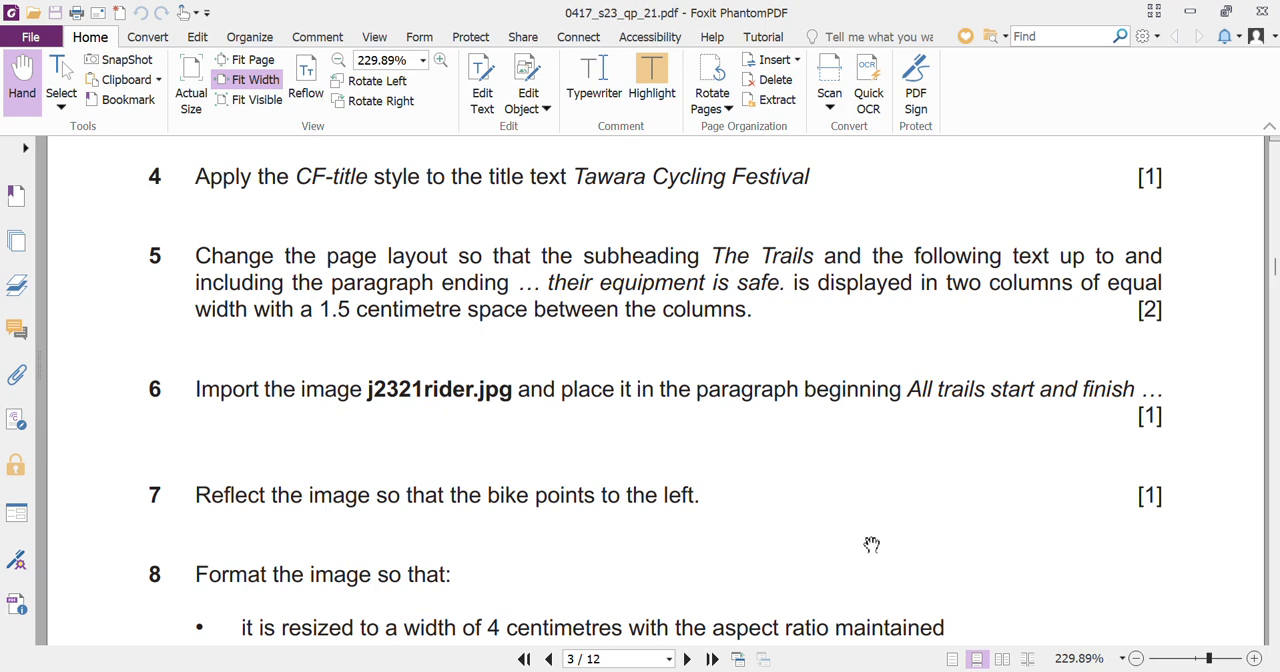
{"action": "scroll", "coordinate": [862, 570], "scroll_direction": "down", "scroll_amount": 1}
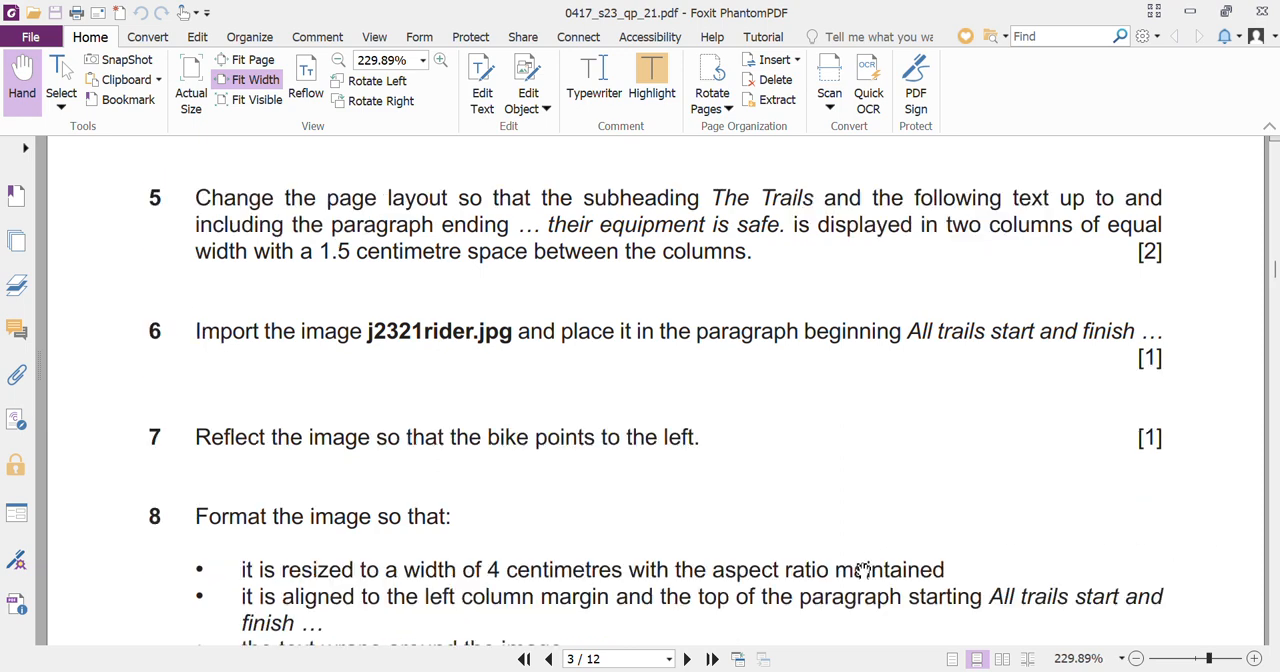
{"action": "scroll", "coordinate": [862, 570], "scroll_direction": "down", "scroll_amount": 5}
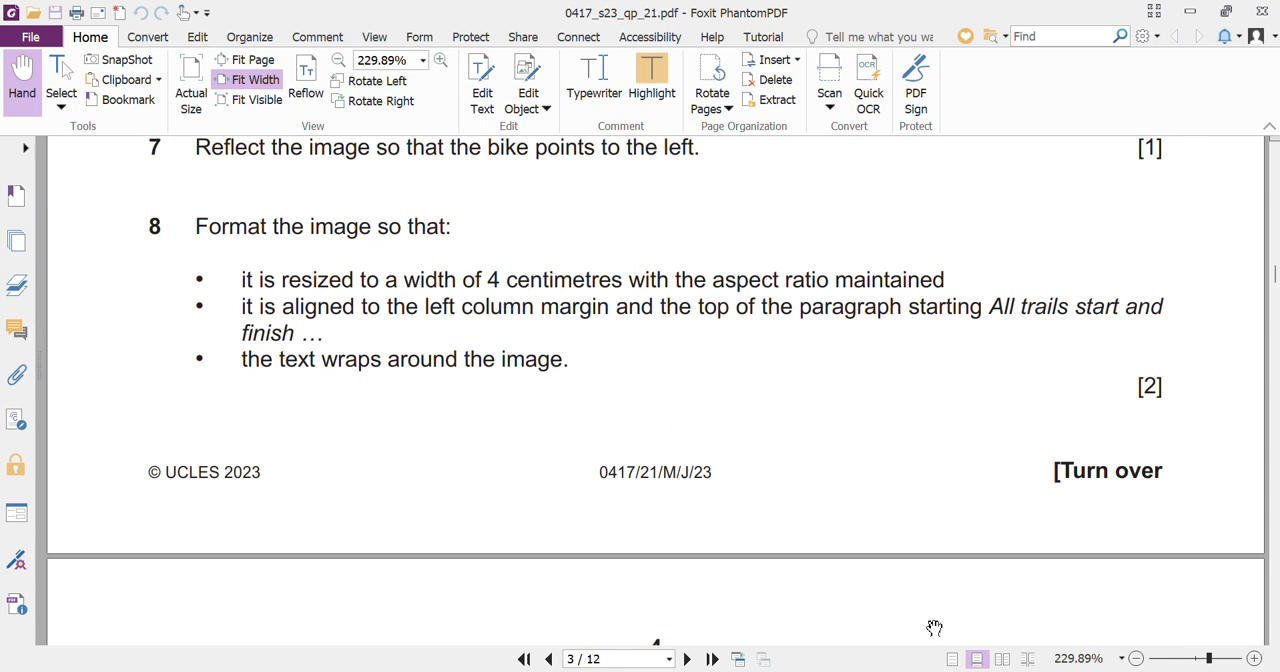
{"action": "mouse_move", "coordinate": [955, 670]}
{"action": "left_click", "coordinate": [1043, 630]}
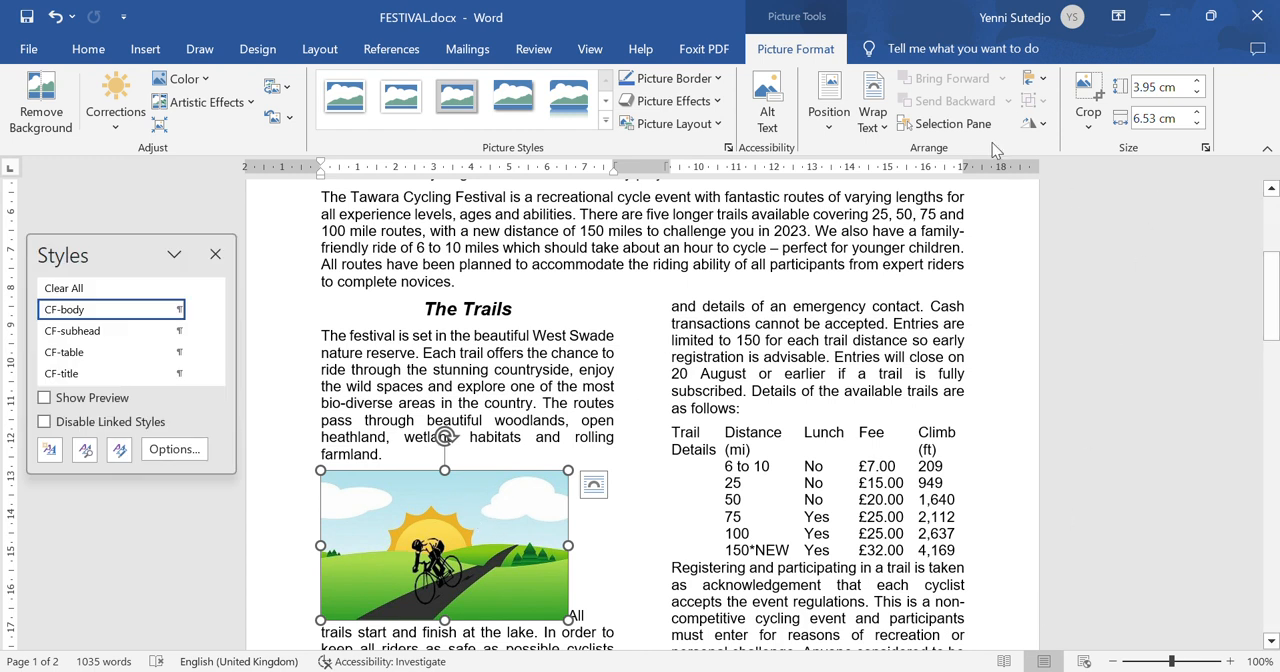
{"action": "left_click", "coordinate": [1184, 119]}
{"action": "type", "text": "4"}
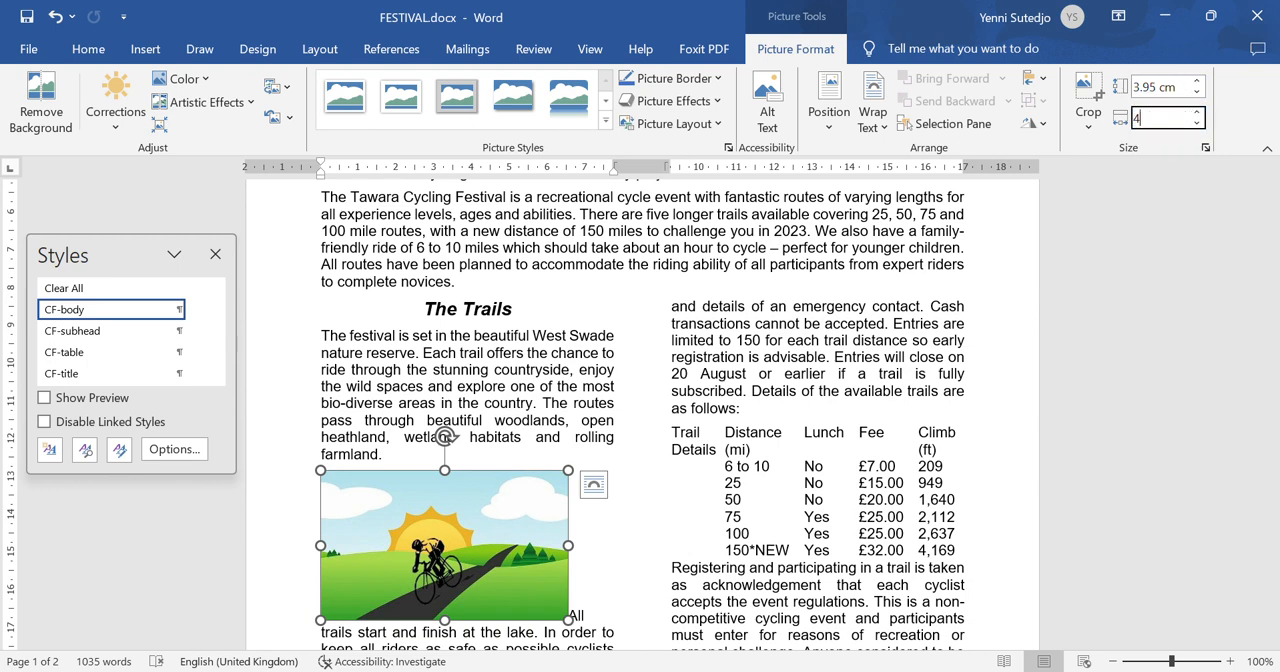
{"action": "key", "text": "Return"}
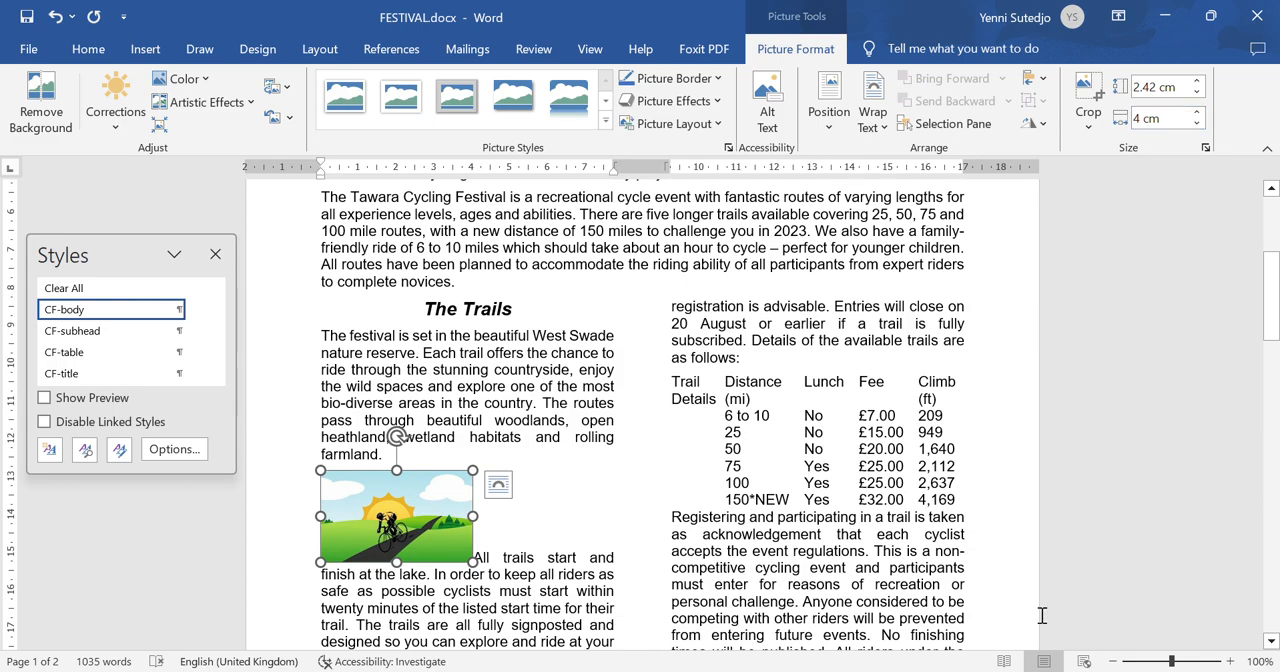
- Recheck step 8's alignment and wrapping requirements in the question paper and apply Square text wrapping to the rider image in Word
{"action": "left_click", "coordinate": [913, 671]}
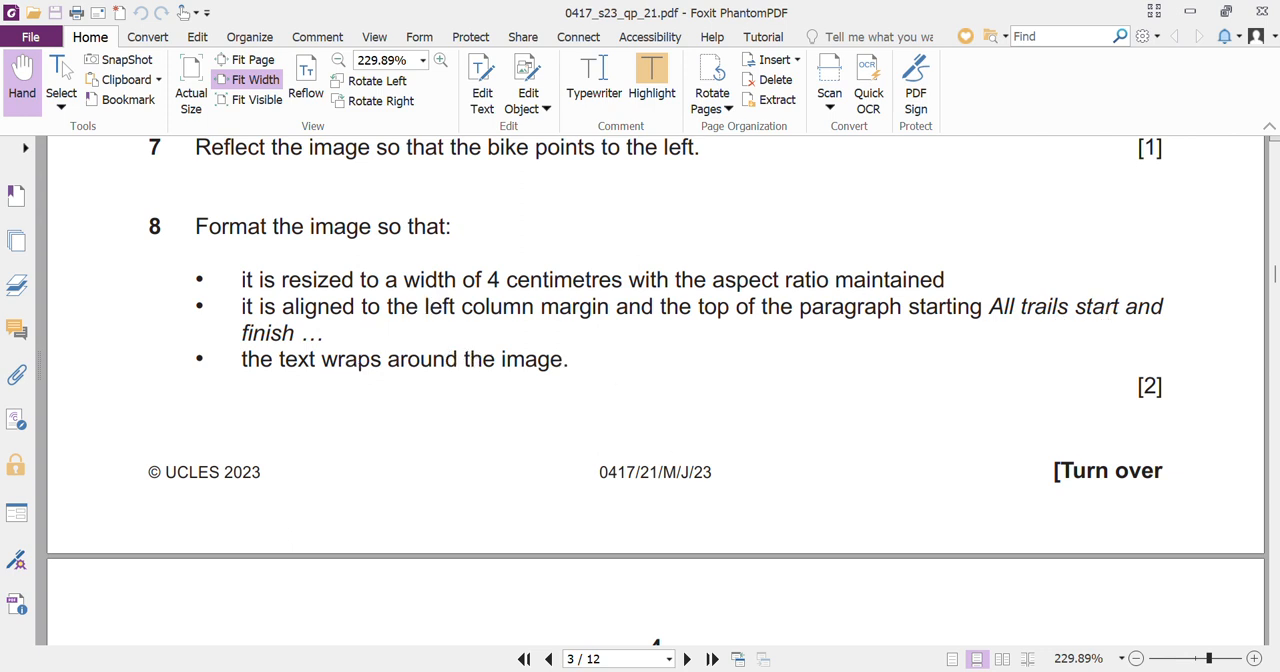
{"action": "mouse_move", "coordinate": [954, 671]}
{"action": "left_click", "coordinate": [1016, 630]}
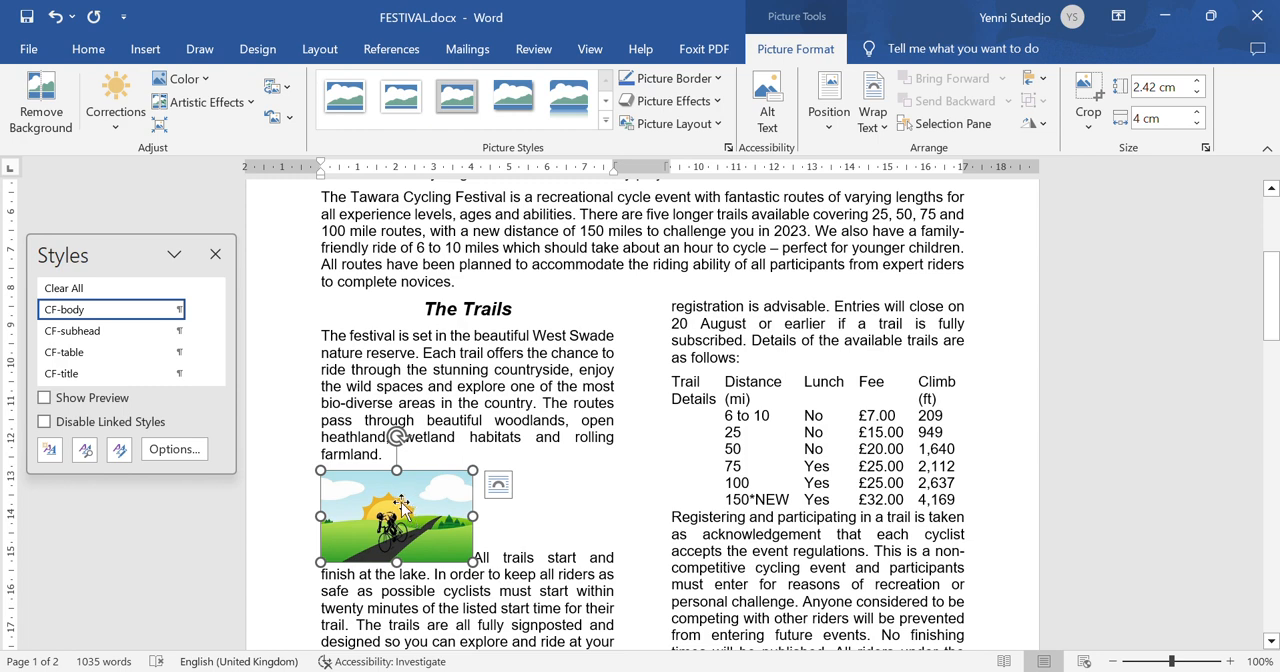
{"action": "left_click", "coordinate": [876, 123]}
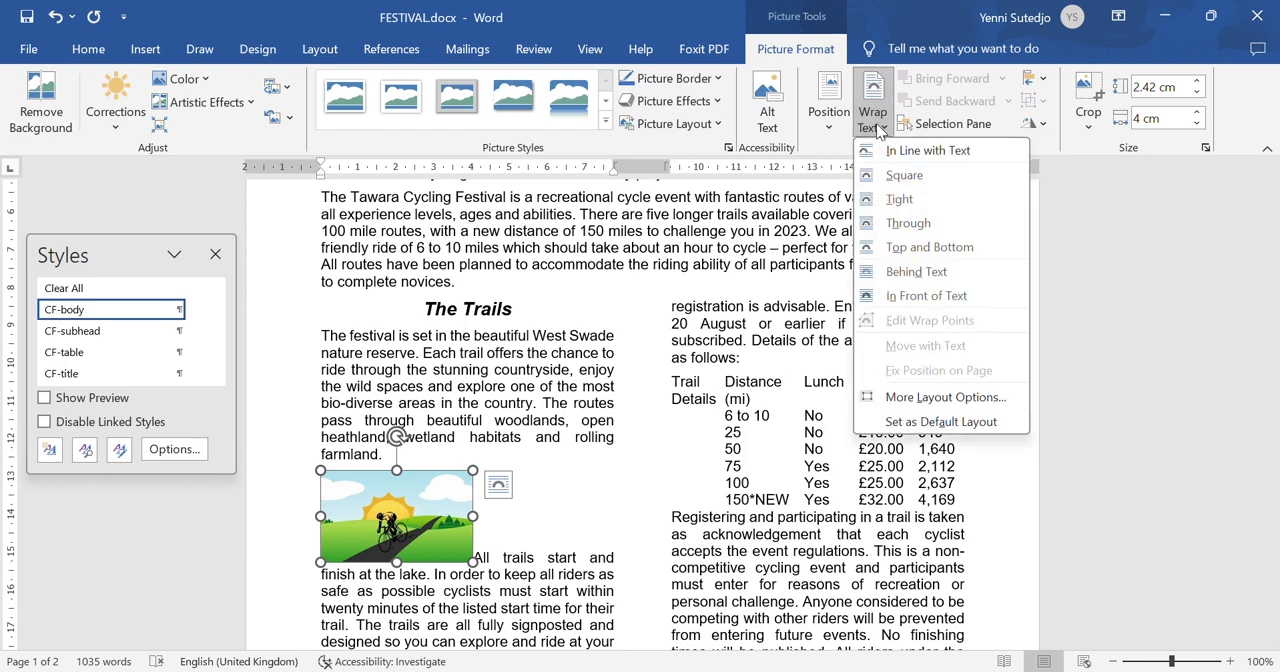
{"action": "left_click", "coordinate": [902, 180]}
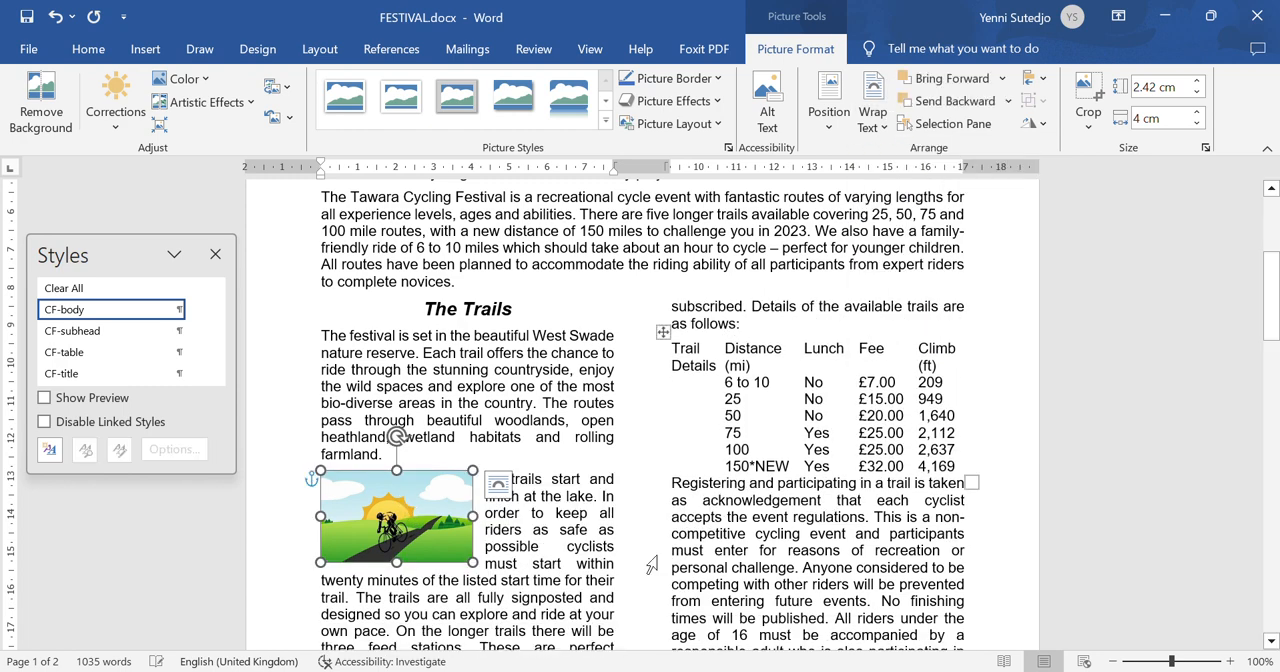
{"action": "left_click", "coordinate": [584, 600]}
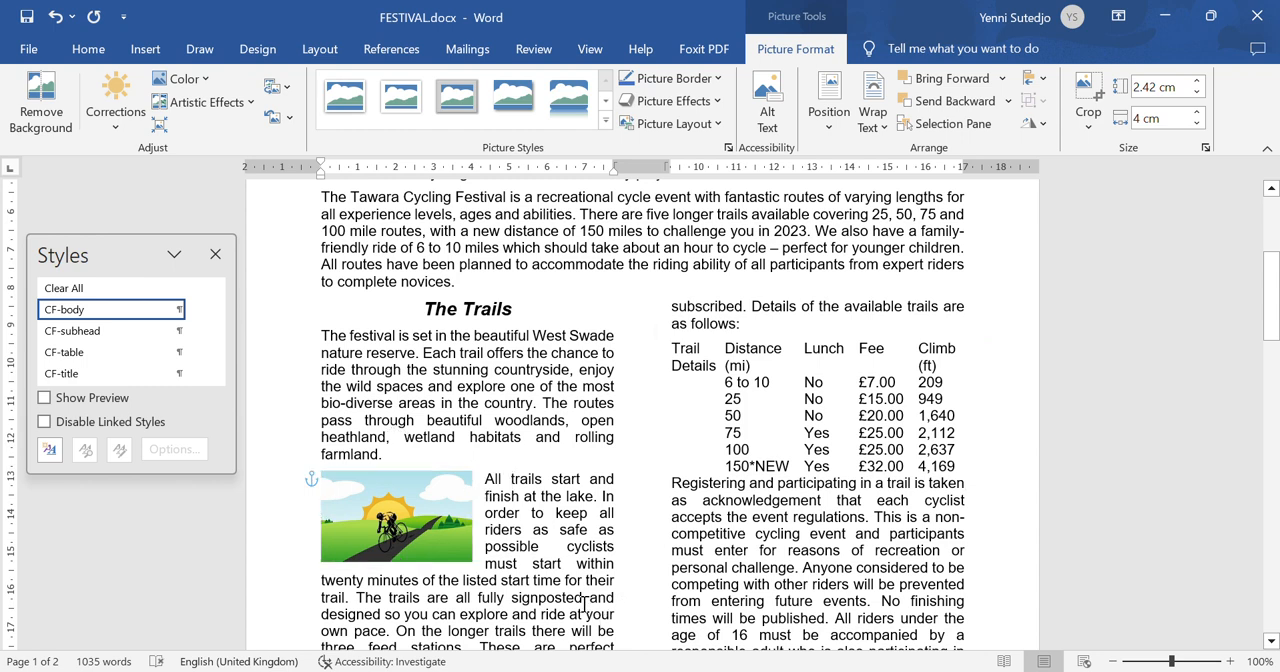
- Nudge the rider image slightly right and down to line up with the top of the "All trails start and finish" paragraph, and save FESTIVAL
{"action": "left_click", "coordinate": [415, 543]}
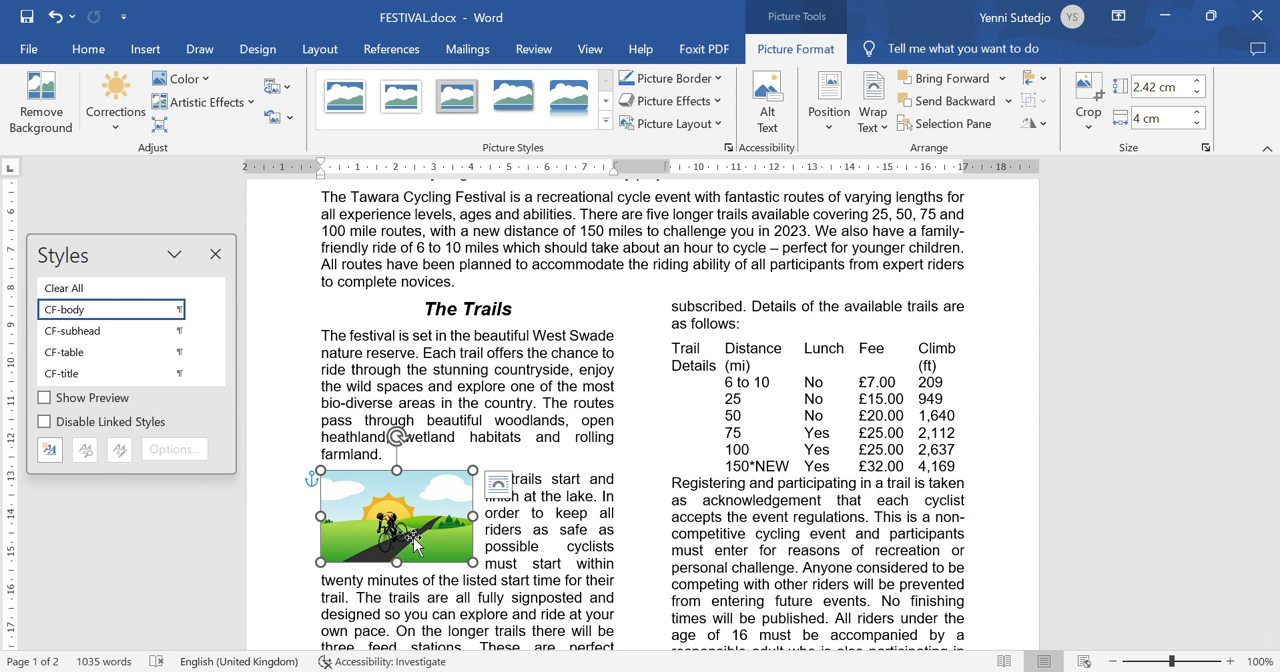
{"action": "key", "text": "ctrl+z"}
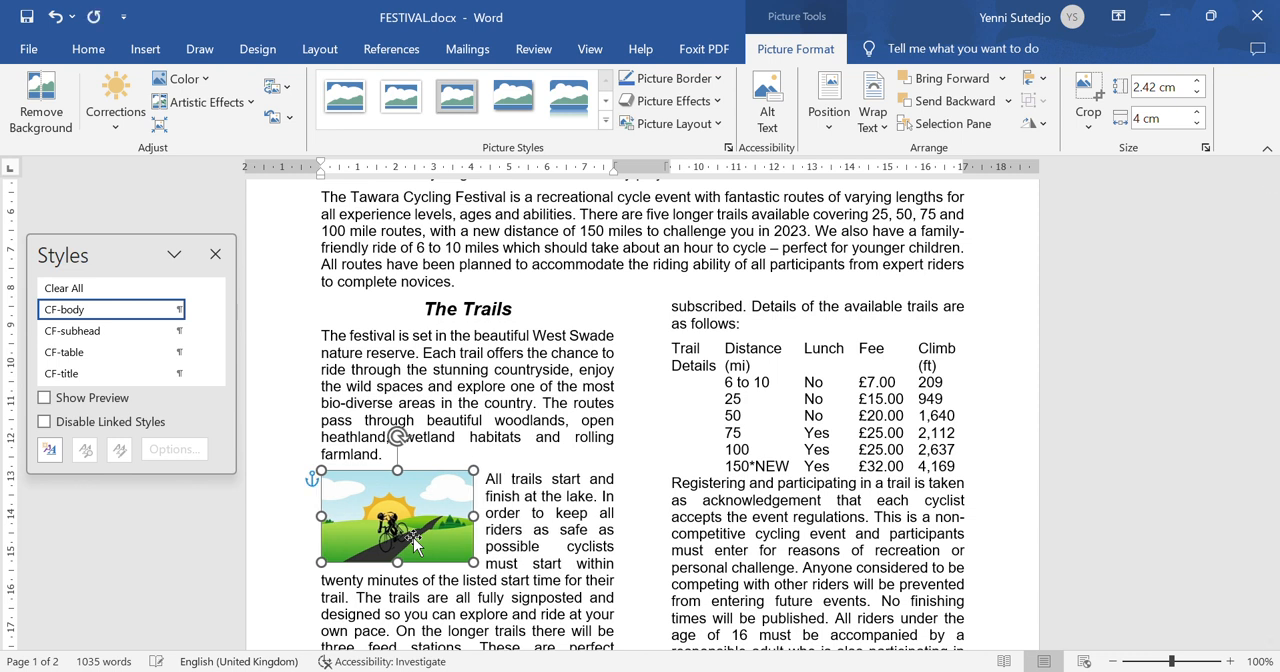
{"action": "key", "text": "Right"}
{"action": "key", "text": "Down"}
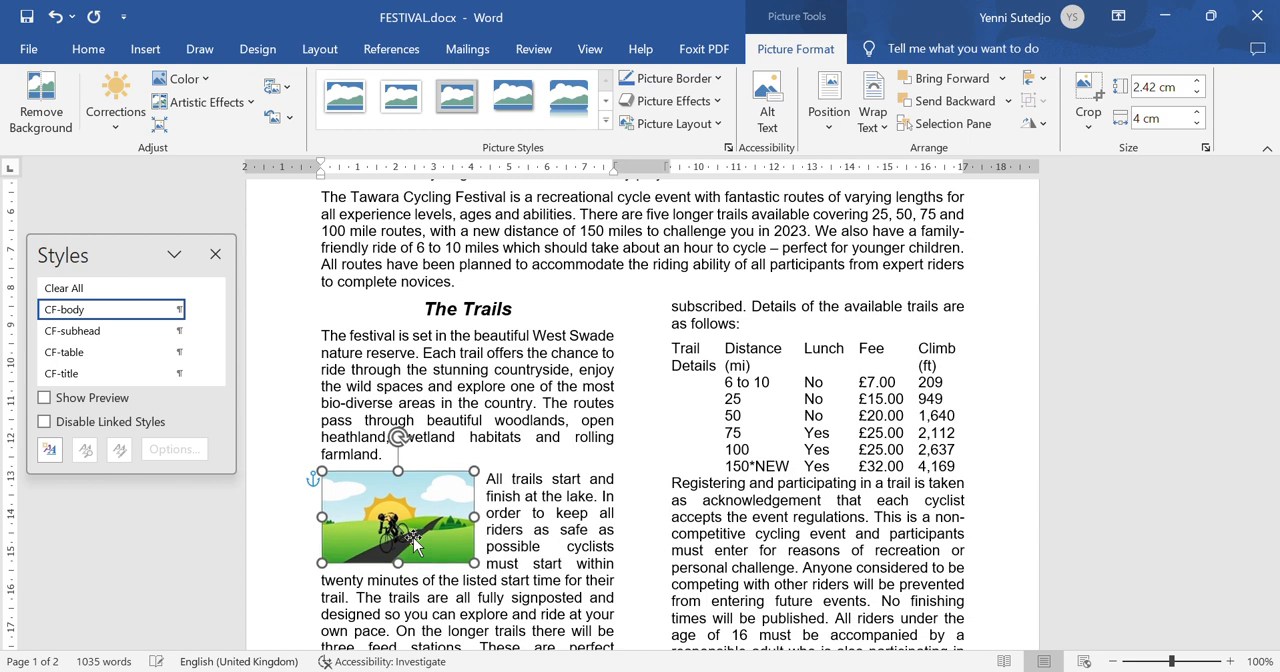
{"action": "key", "text": "Down"}
{"action": "key", "text": "Down"}
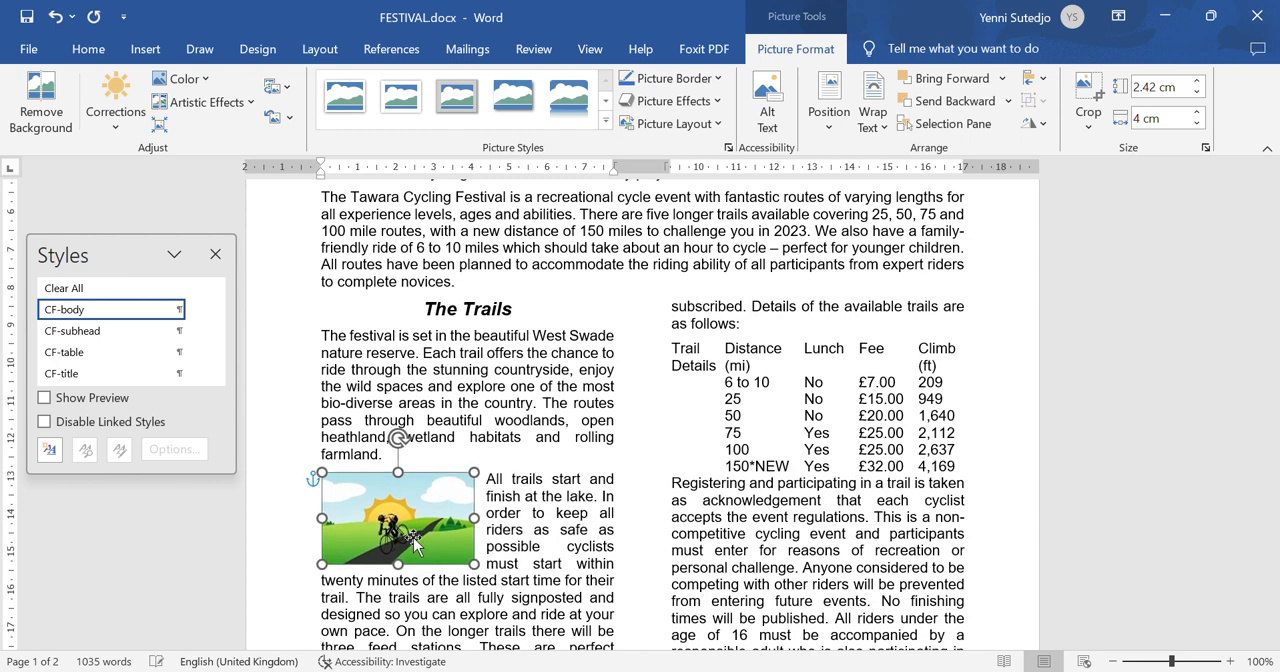
{"action": "left_click", "coordinate": [566, 531]}
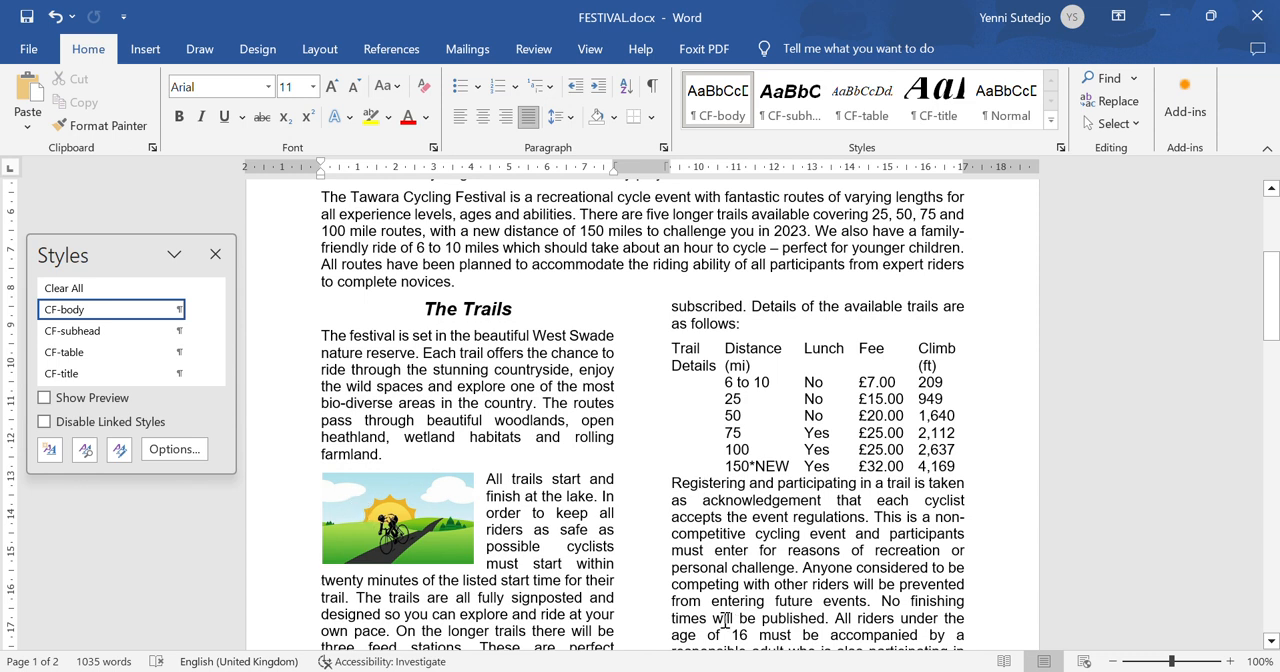
{"action": "left_click", "coordinate": [27, 17]}
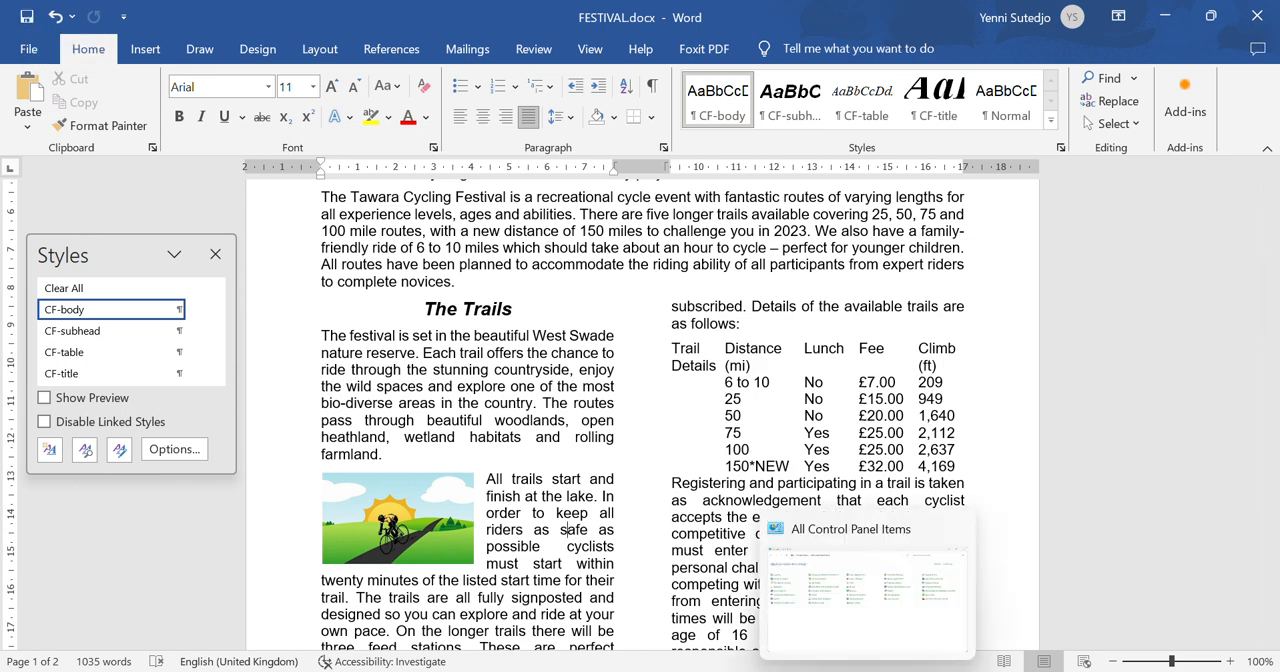
- Read step 9 of the question paper and apply bullets in FESTIVAL to the lines from "bike handling for children" to "yoga for cyclists."
{"action": "left_click", "coordinate": [913, 671]}
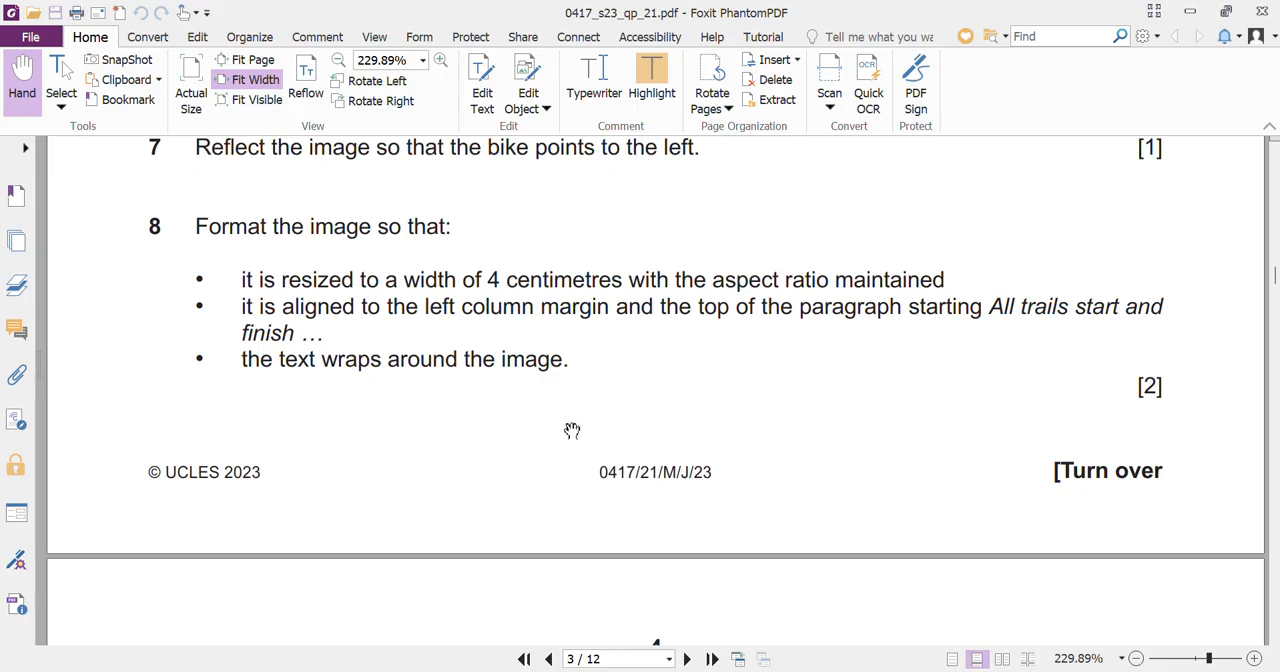
{"action": "scroll", "coordinate": [572, 430], "scroll_direction": "down", "scroll_amount": 6}
{"action": "scroll", "coordinate": [572, 430], "scroll_direction": "down", "scroll_amount": 2}
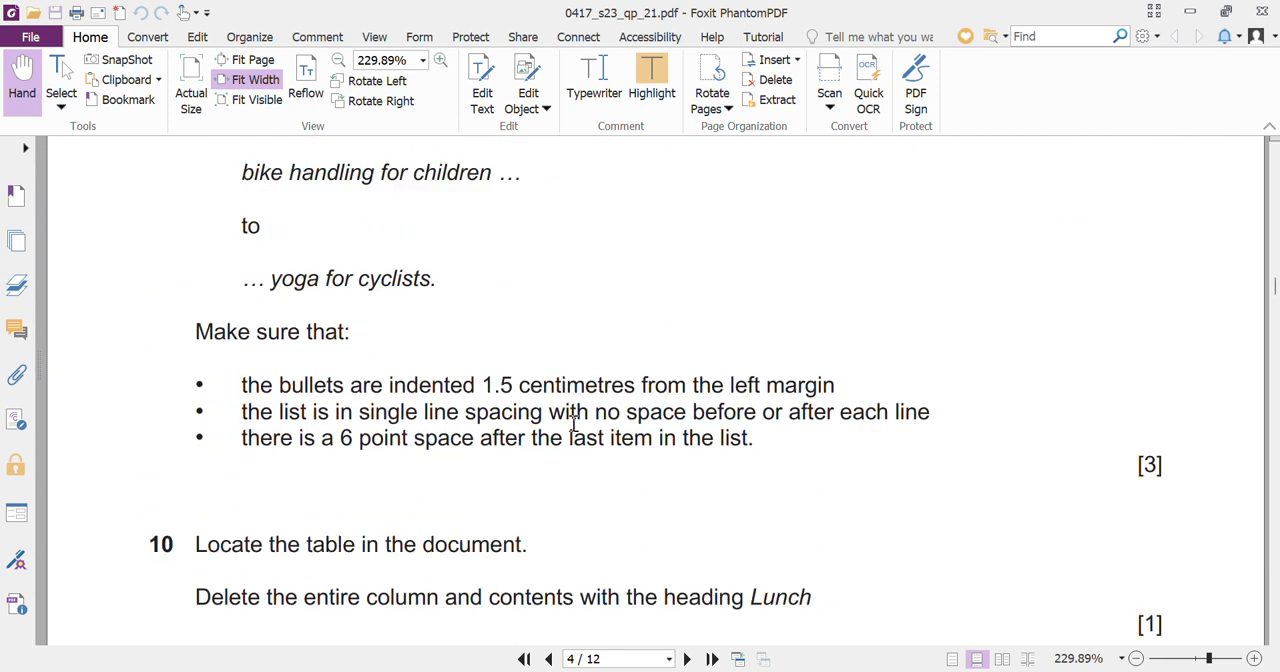
{"action": "scroll", "coordinate": [569, 430], "scroll_direction": "up", "scroll_amount": 1}
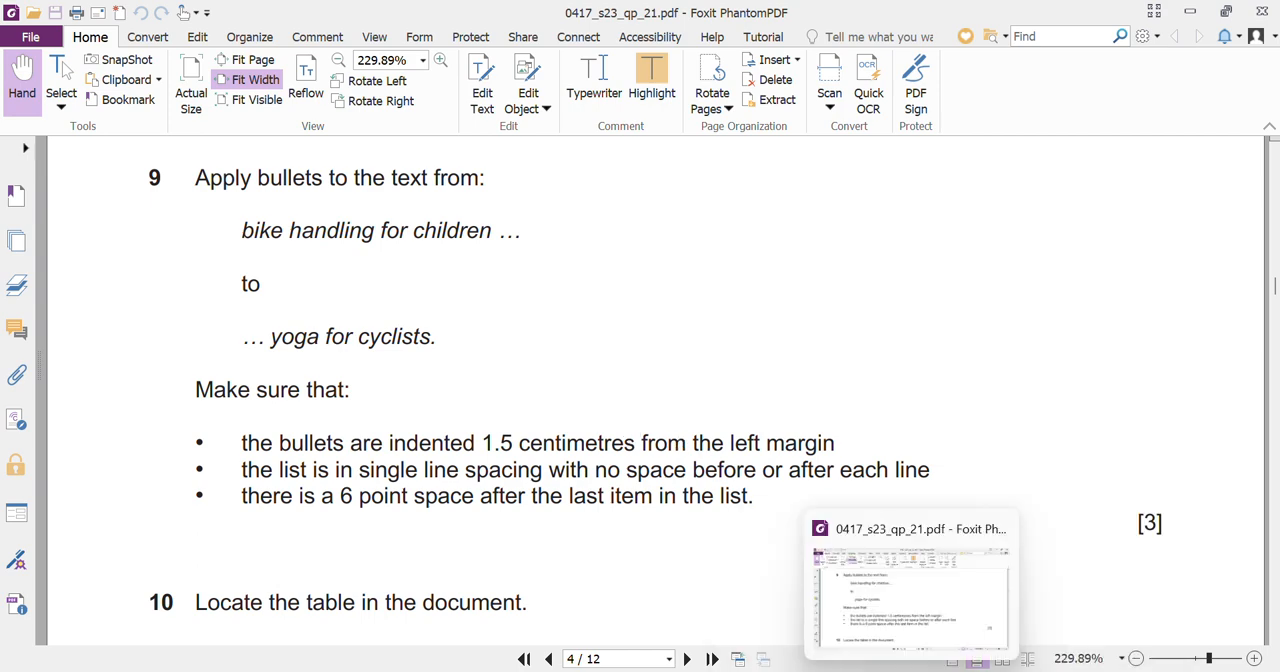
{"action": "left_click", "coordinate": [912, 671]}
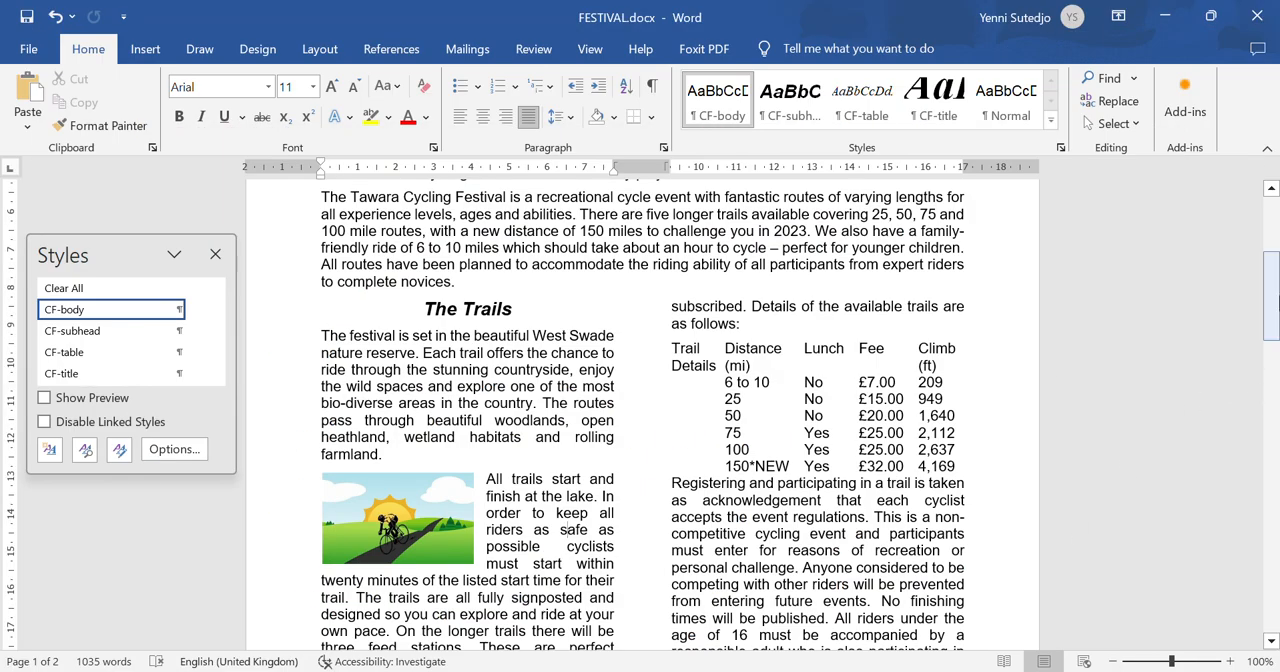
{"action": "left_click_drag", "start_coordinate": [1274, 285], "coordinate": [1272, 476]}
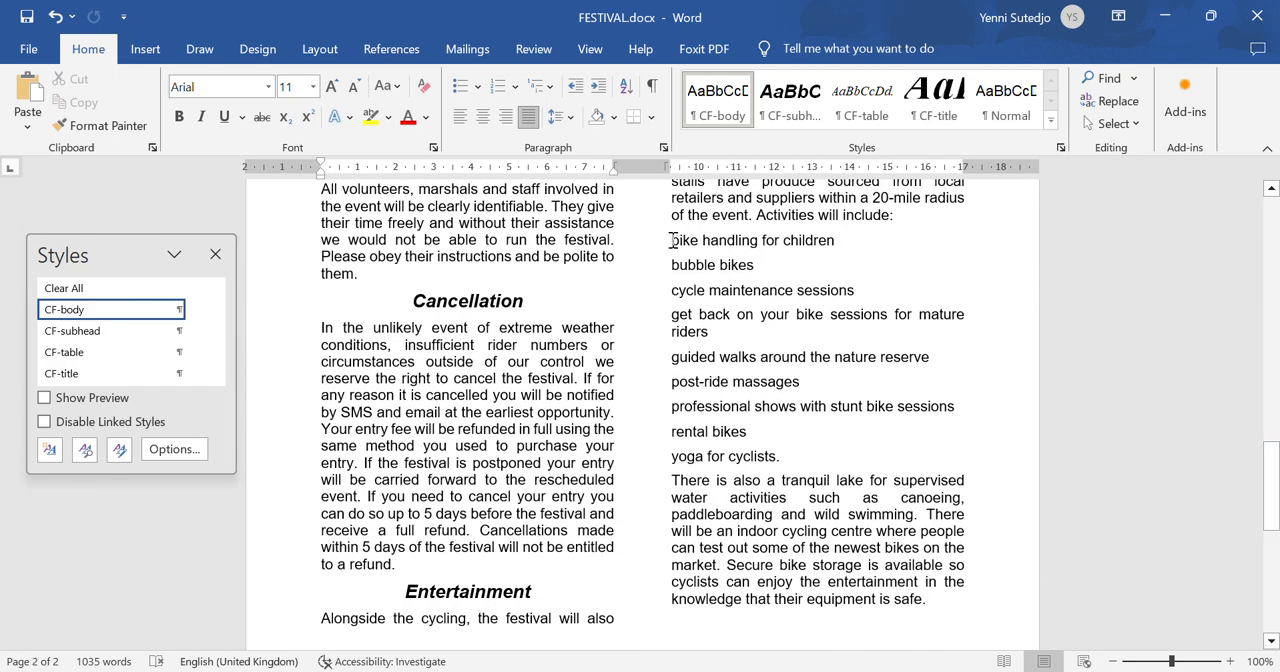
{"action": "left_click_drag", "start_coordinate": [715, 263], "coordinate": [785, 457]}
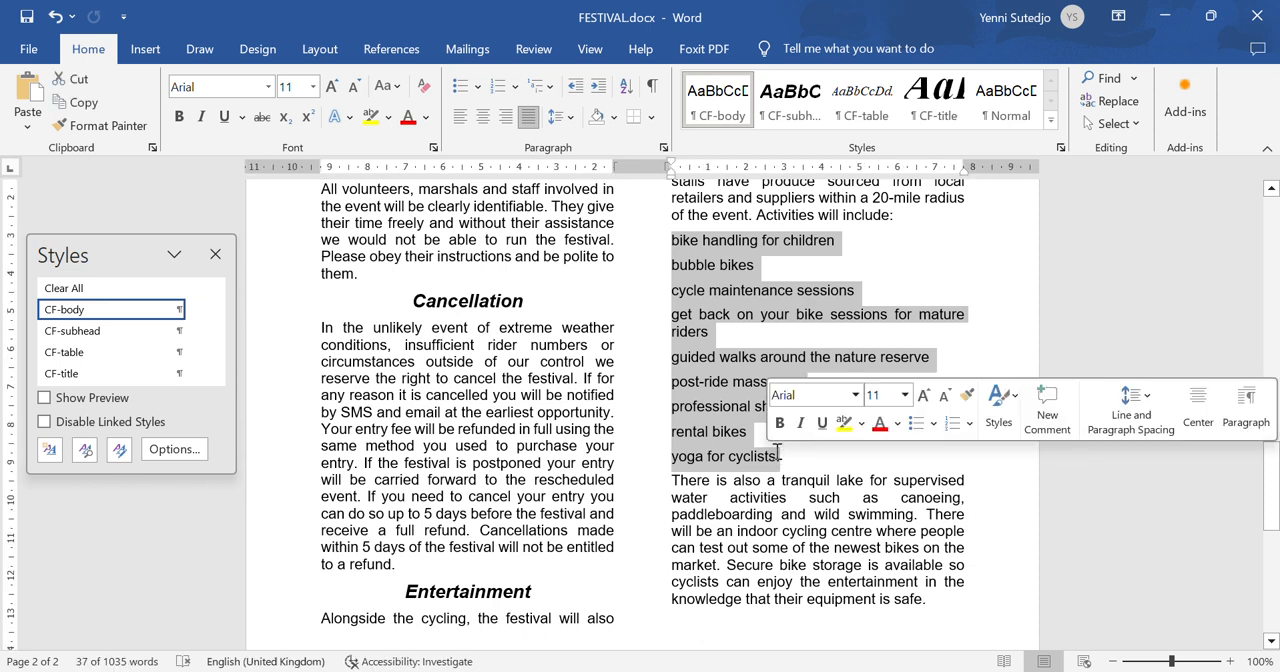
{"action": "left_click", "coordinate": [455, 86]}
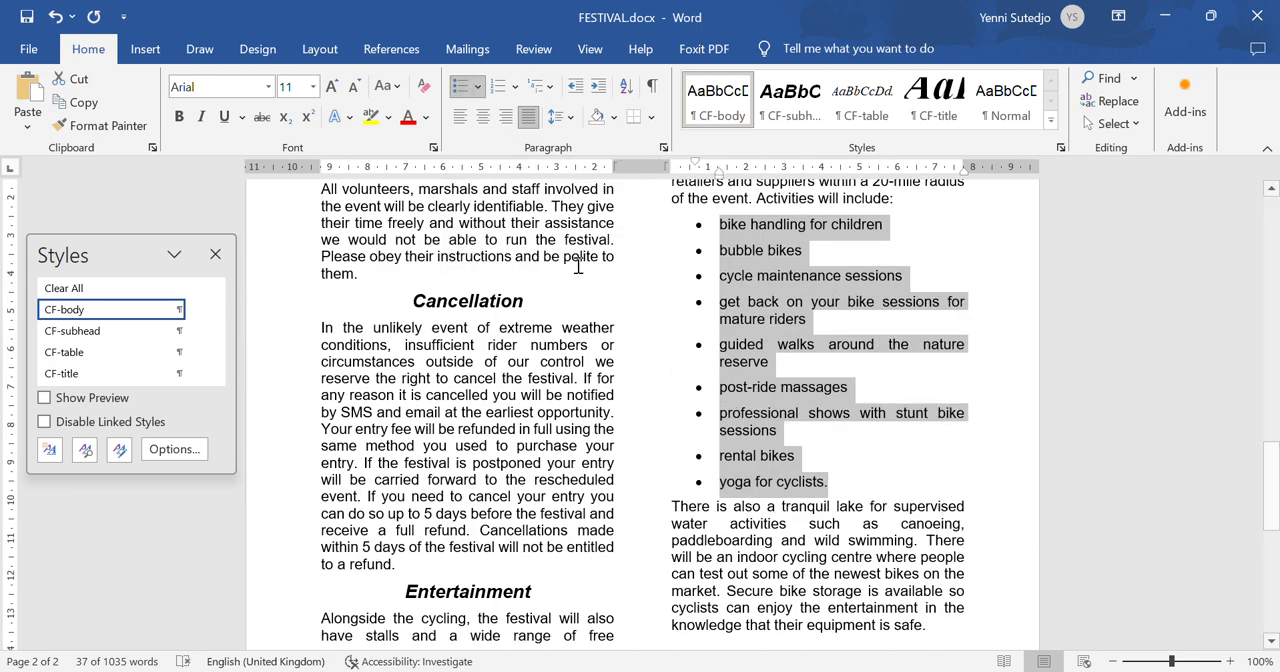
- Recheck step 9's bullet indentation requirement in the question paper and set the bulleted list's left indent to 1.5 cm in Word
{"action": "left_click", "coordinate": [911, 671]}
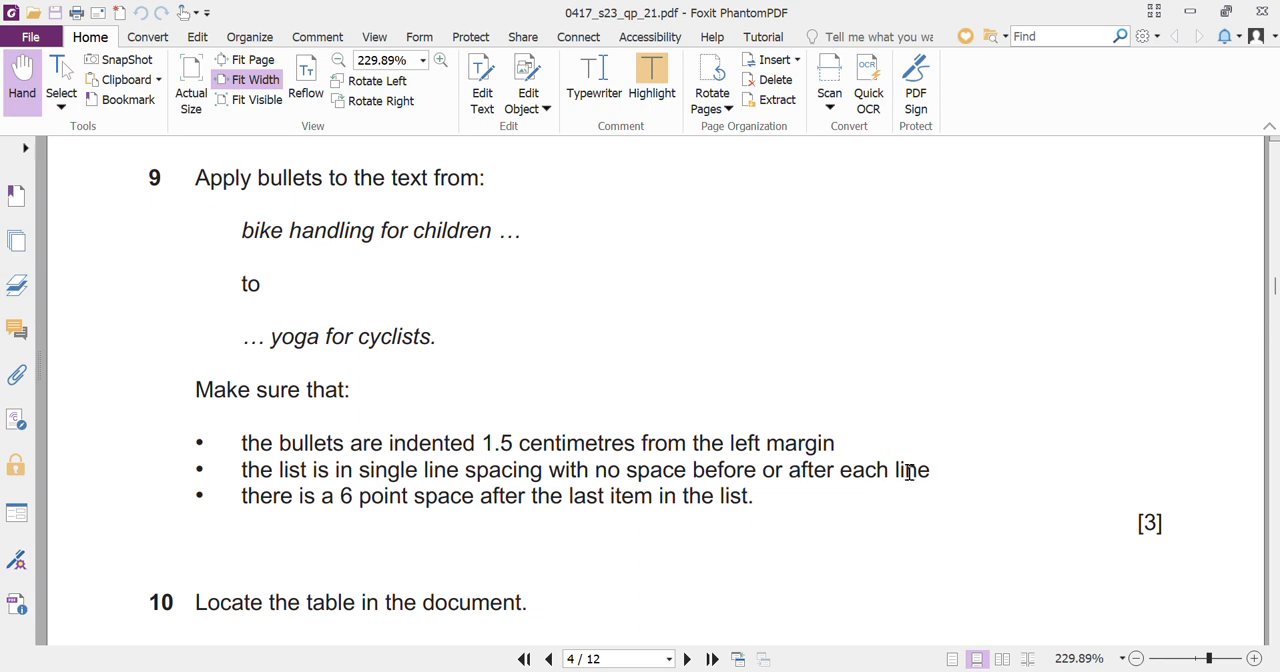
{"action": "left_click", "coordinate": [753, 670]}
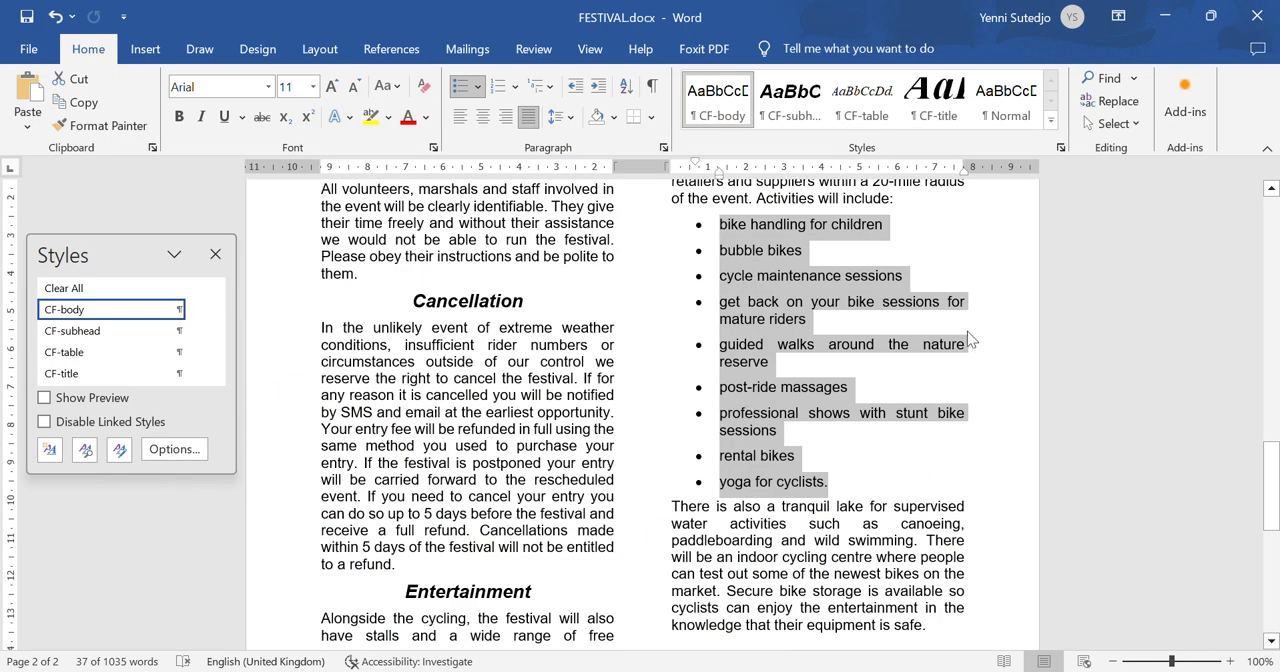
{"action": "left_click_drag", "start_coordinate": [1272, 472], "coordinate": [1272, 448]}
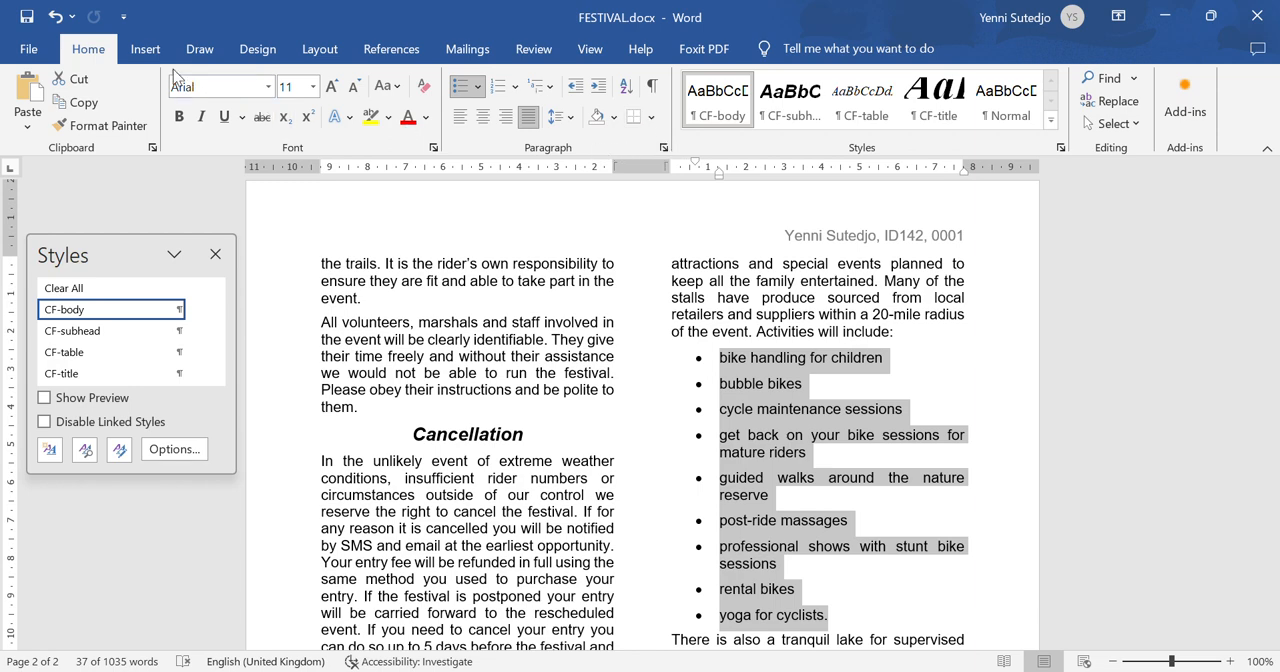
{"action": "left_click", "coordinate": [663, 148]}
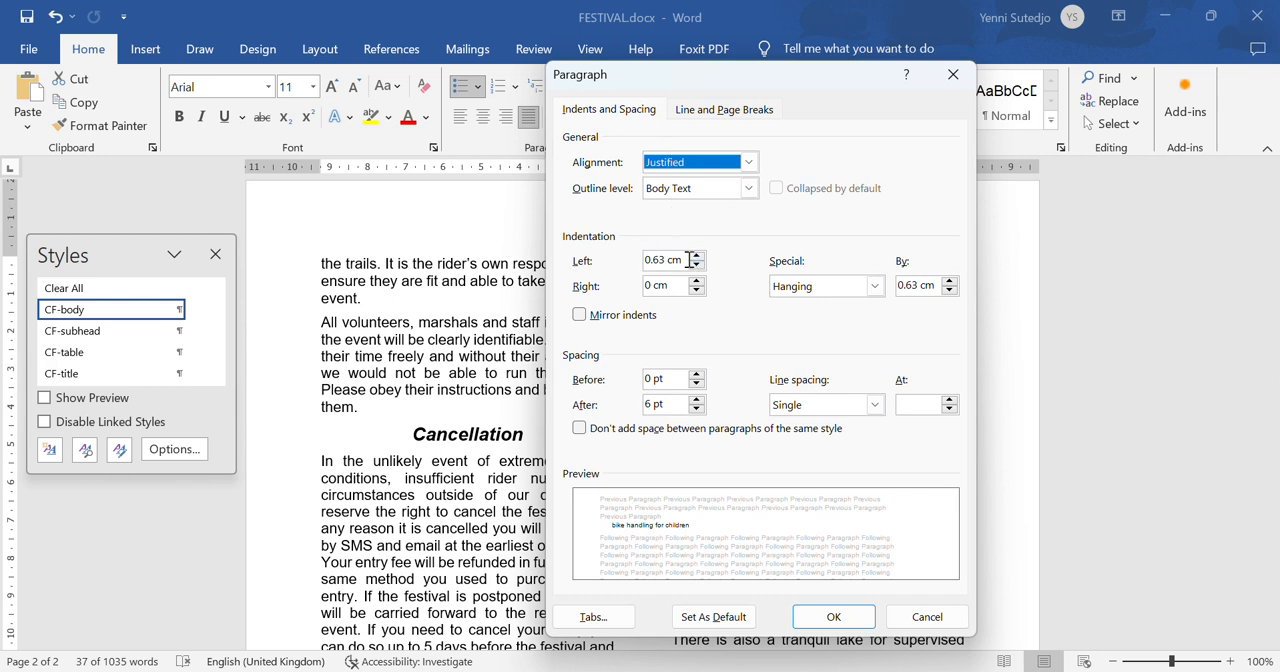
{"action": "left_click_drag", "start_coordinate": [686, 260], "coordinate": [604, 258]}
{"action": "type", "text": "1.5"}
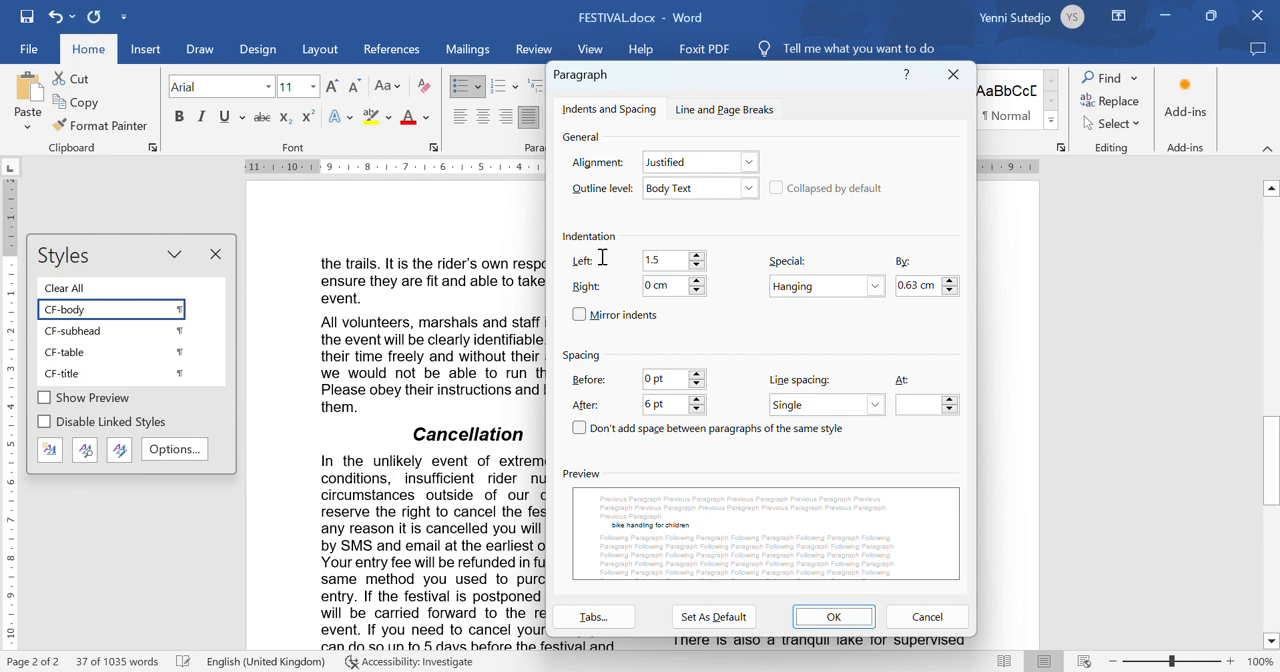
{"action": "key", "text": "Return"}
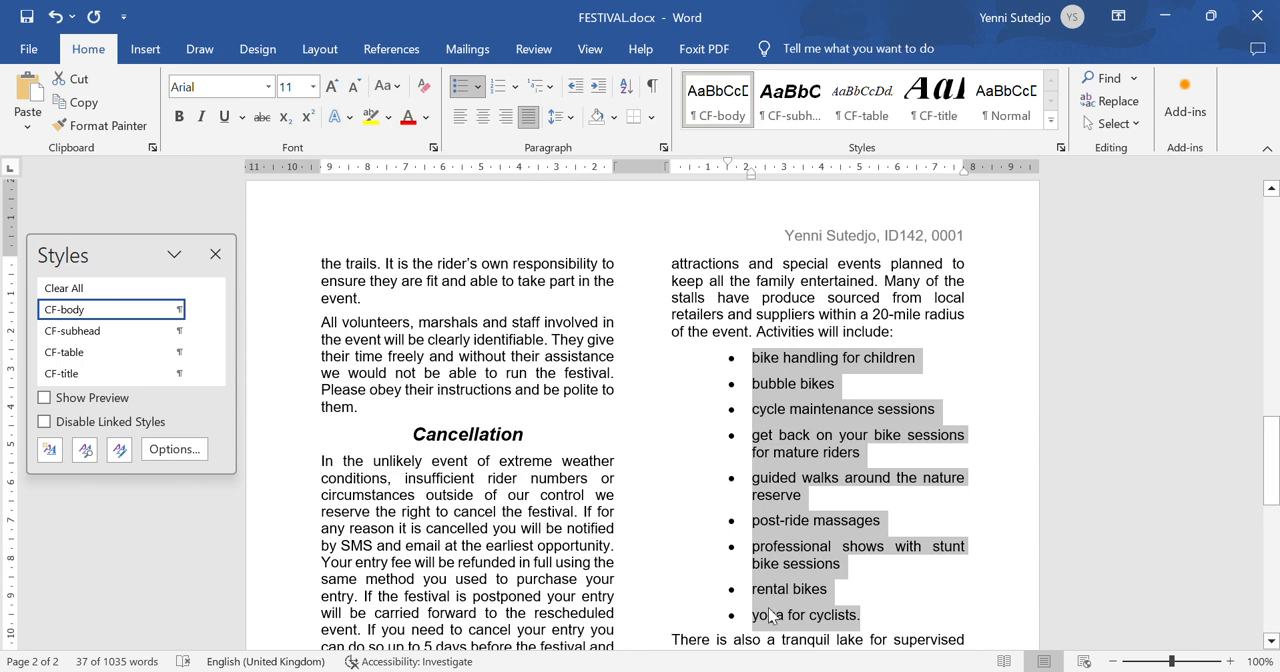
- Set the spacing after each bulleted line to 0 pt and recheck step 9's list spacing requirements in the question paper
{"action": "left_click", "coordinate": [575, 121]}
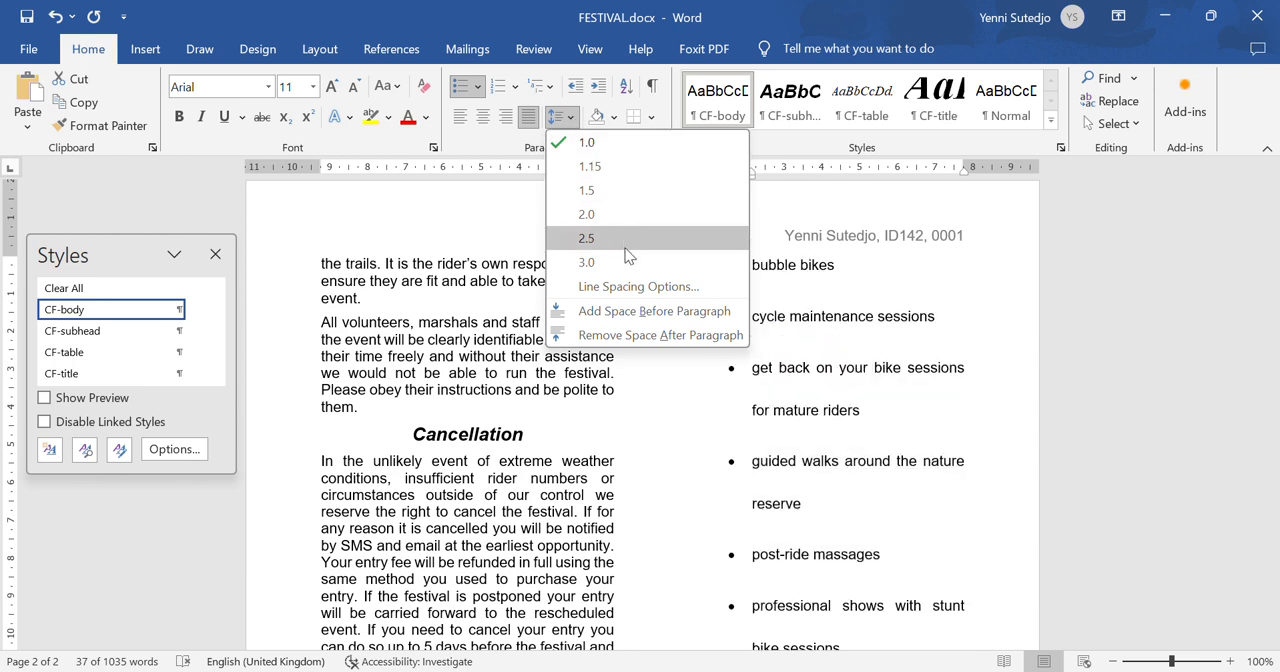
{"action": "left_click", "coordinate": [629, 286]}
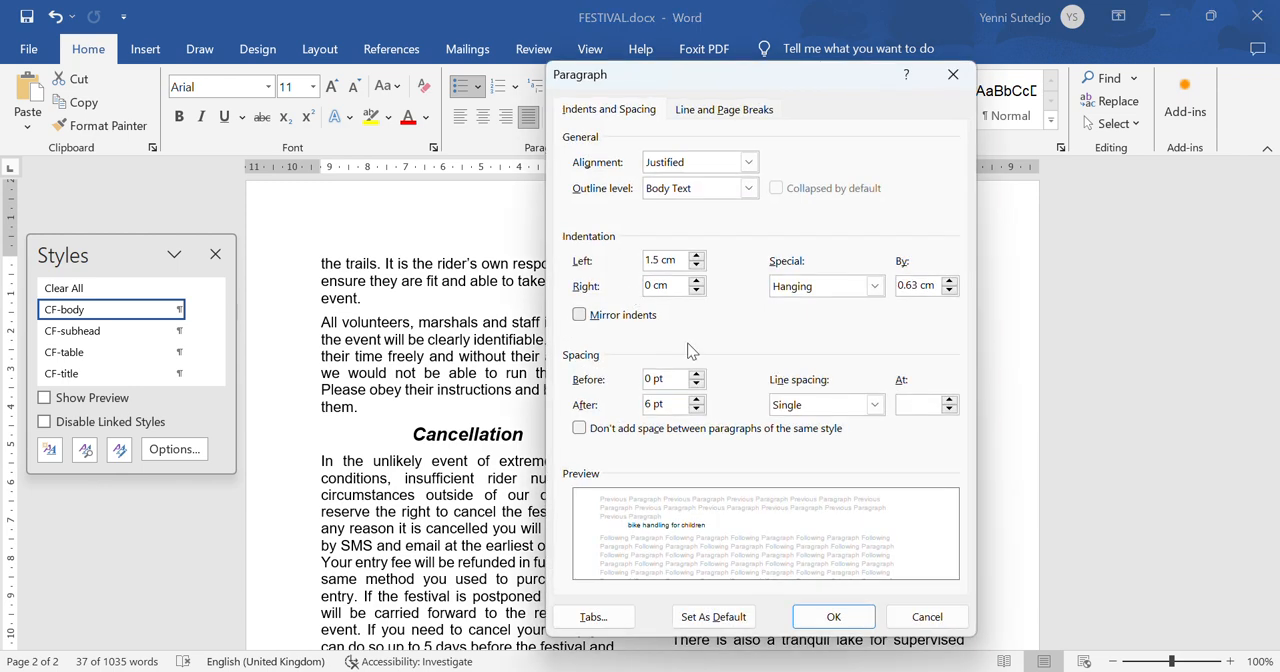
{"action": "left_click", "coordinate": [696, 412]}
{"action": "left_click", "coordinate": [696, 411]}
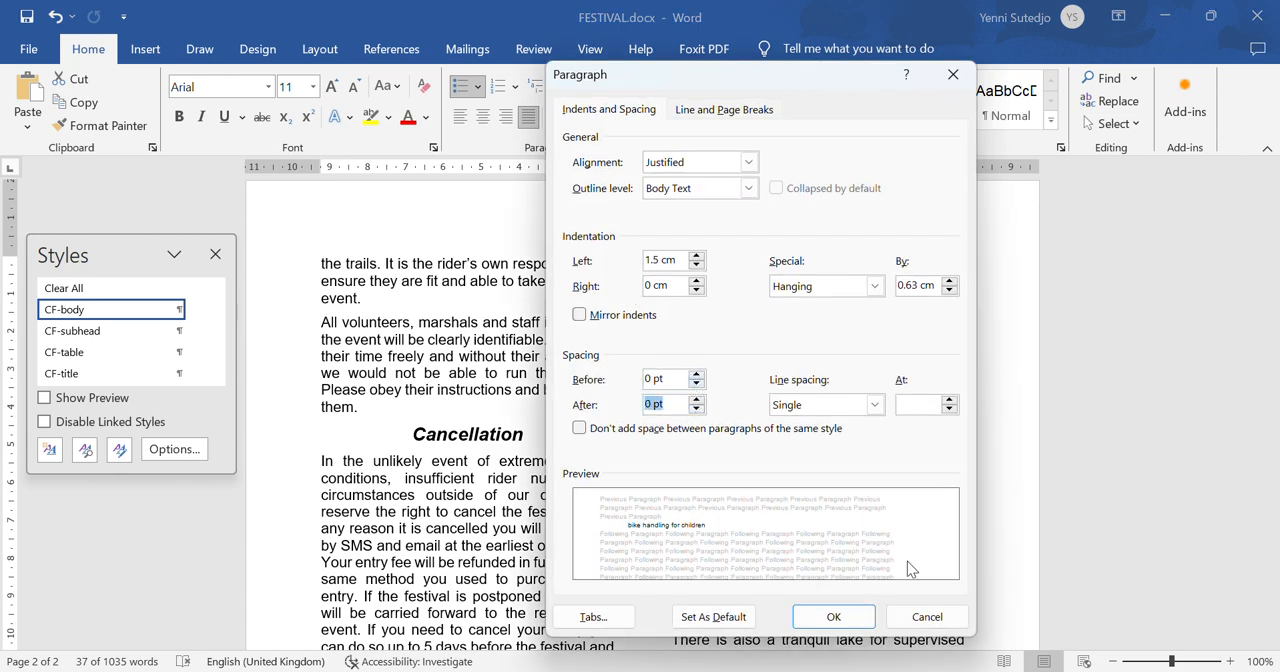
{"action": "left_click", "coordinate": [850, 616]}
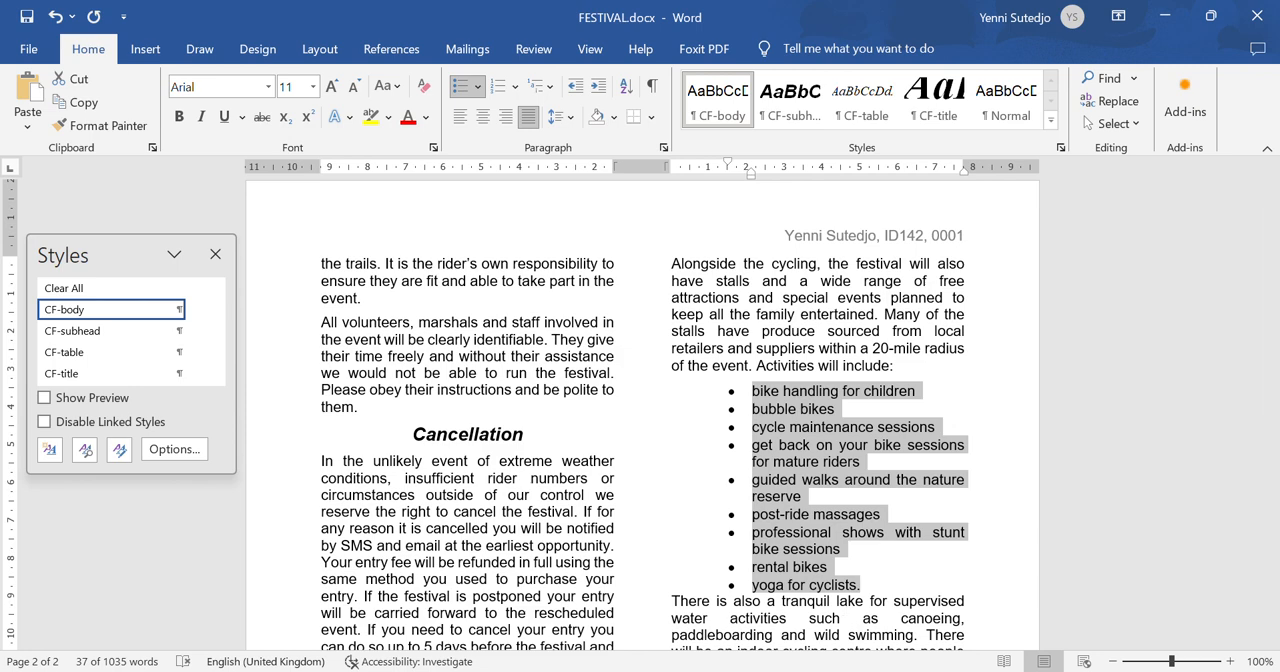
{"action": "left_click", "coordinate": [908, 671]}
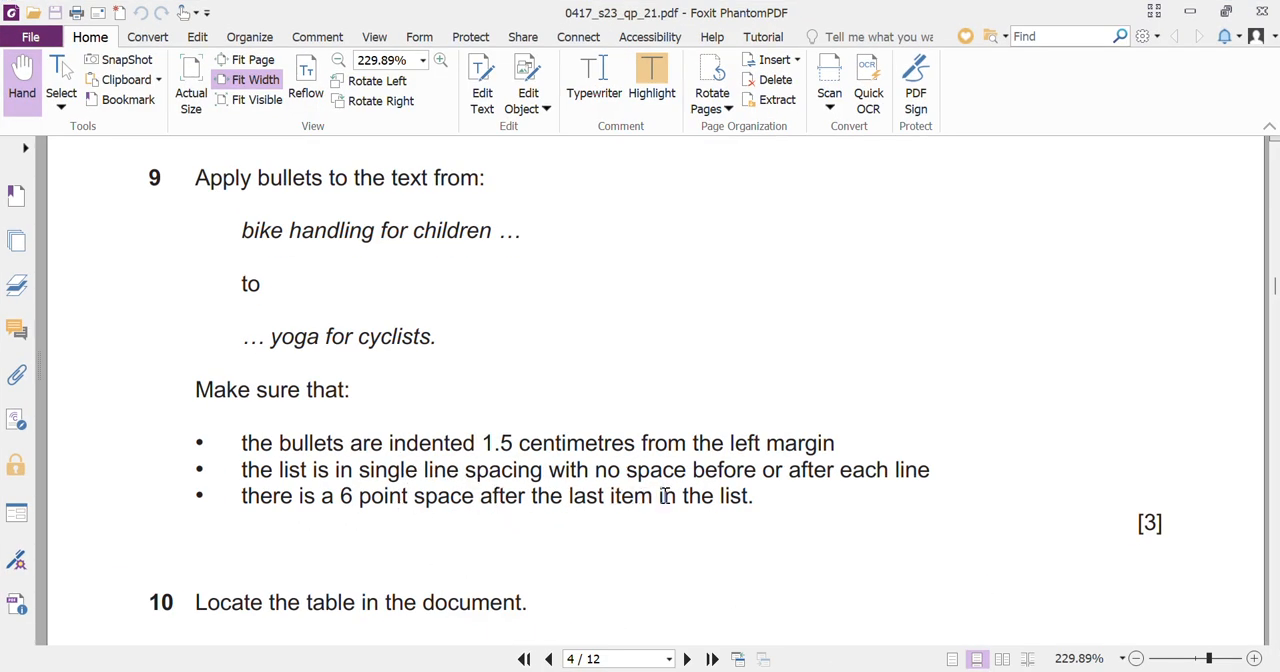
- Return to FESTIVAL in Word, set the spacing after the last bulleted line, "yoga for cyclists.", to 6 pt and save the document
{"action": "mouse_move", "coordinate": [908, 671]}
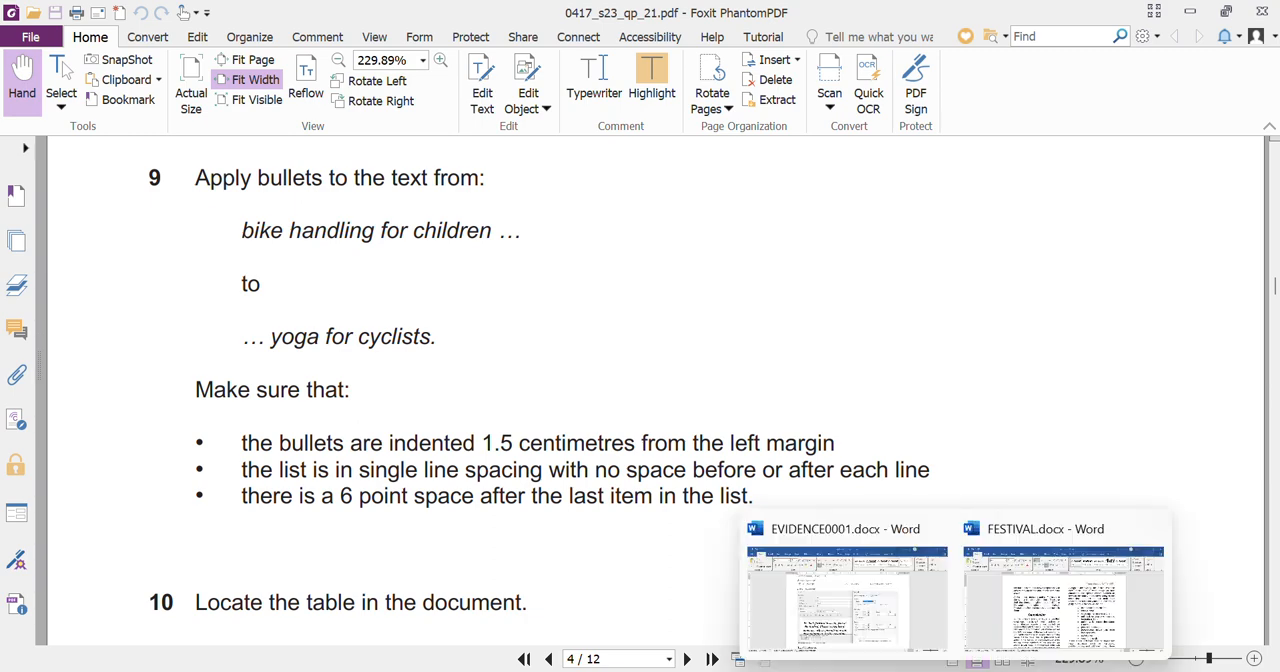
{"action": "left_click", "coordinate": [1015, 622]}
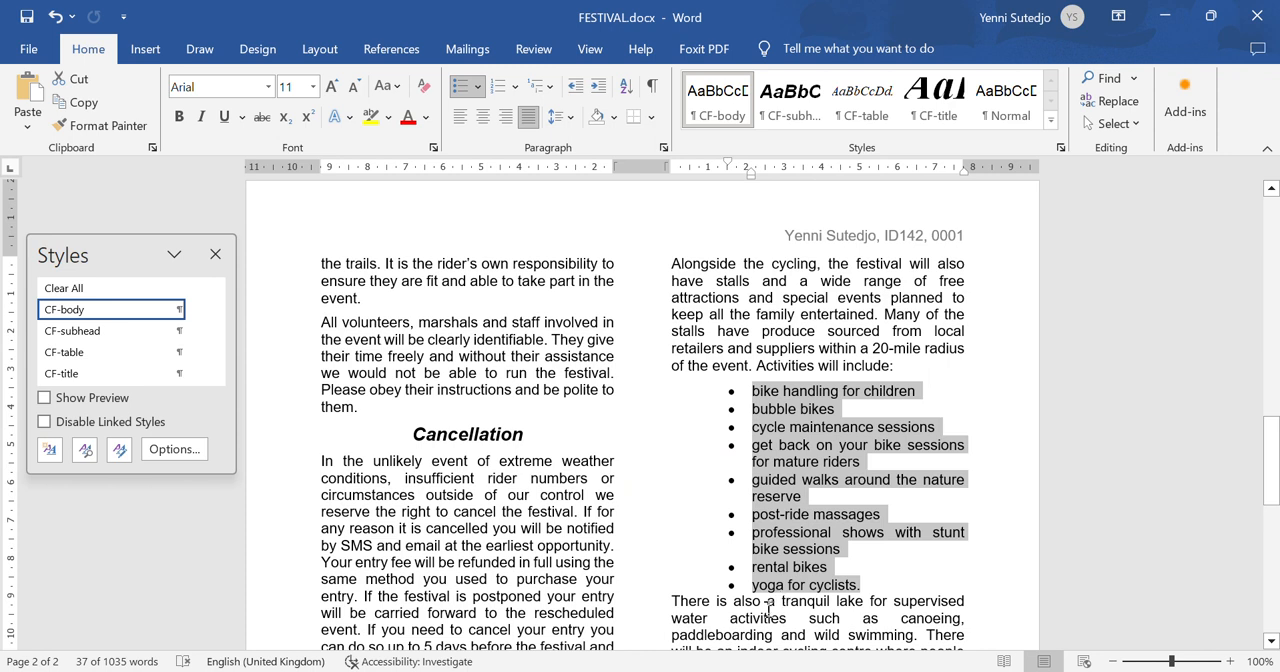
{"action": "left_click", "coordinate": [671, 531]}
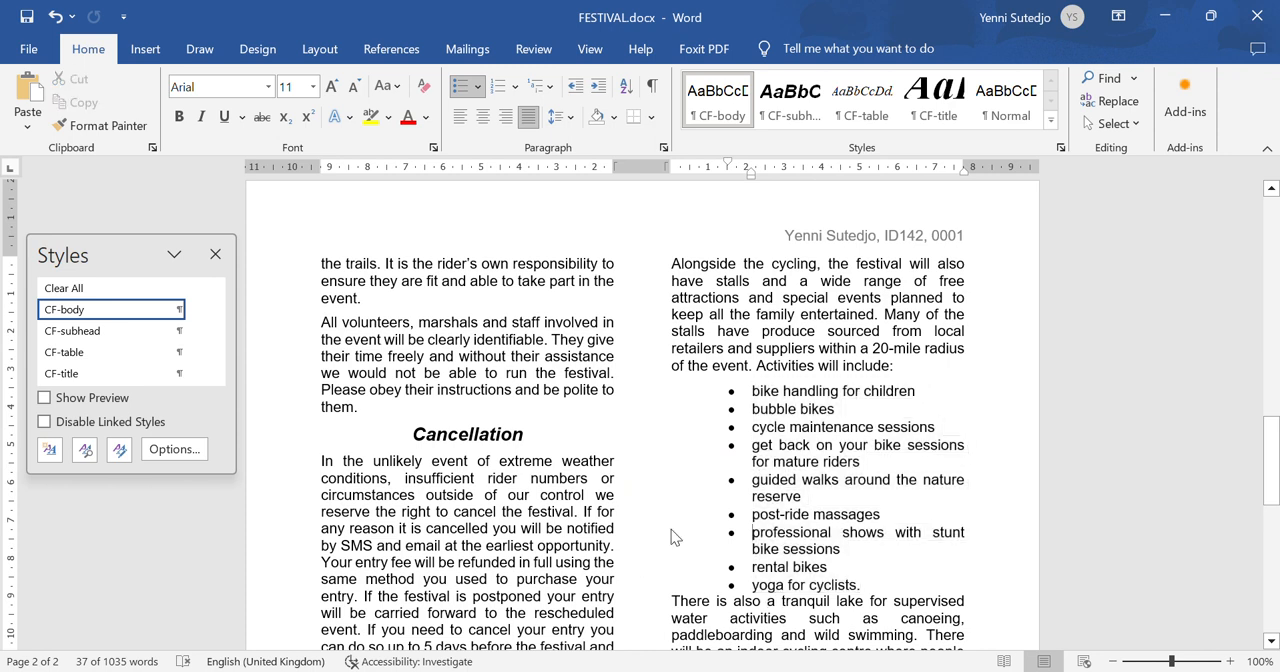
{"action": "left_click", "coordinate": [641, 590]}
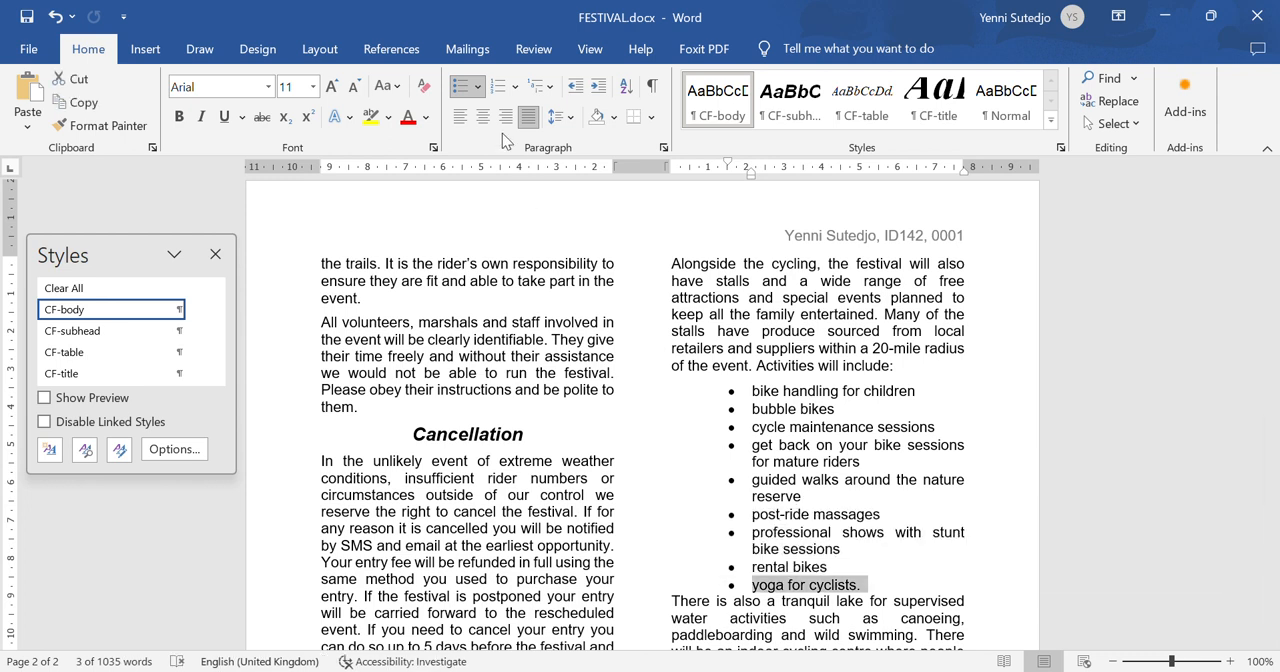
{"action": "left_click", "coordinate": [558, 118]}
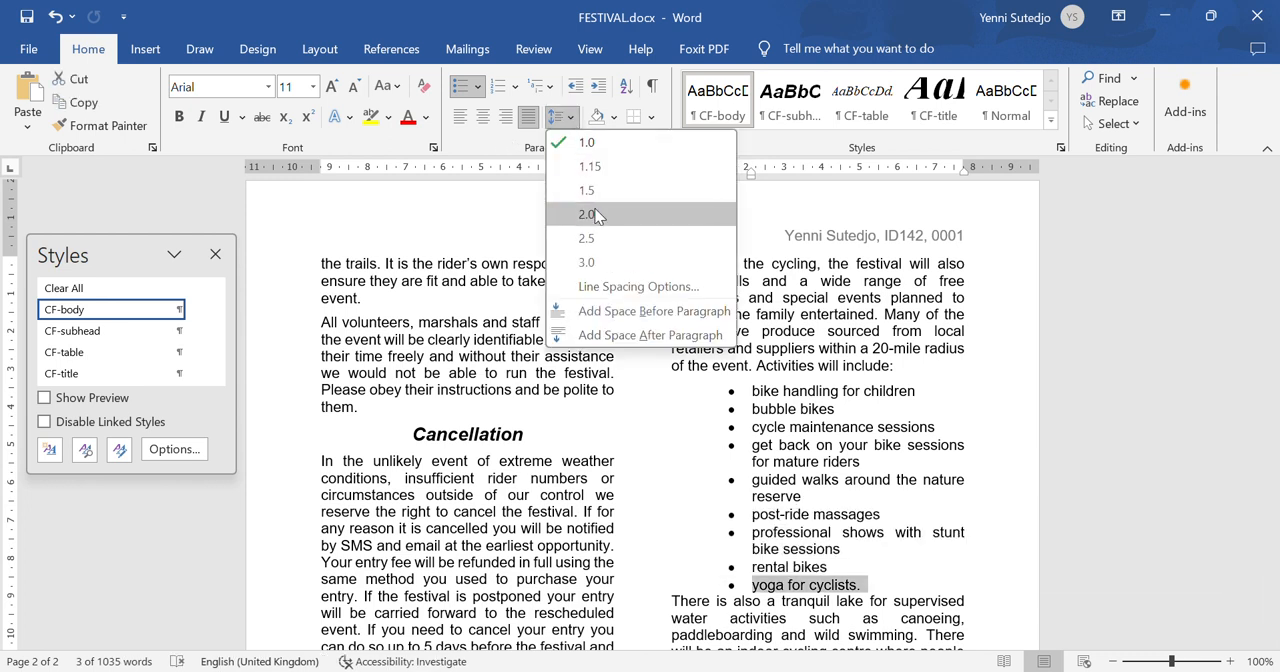
{"action": "left_click", "coordinate": [630, 287]}
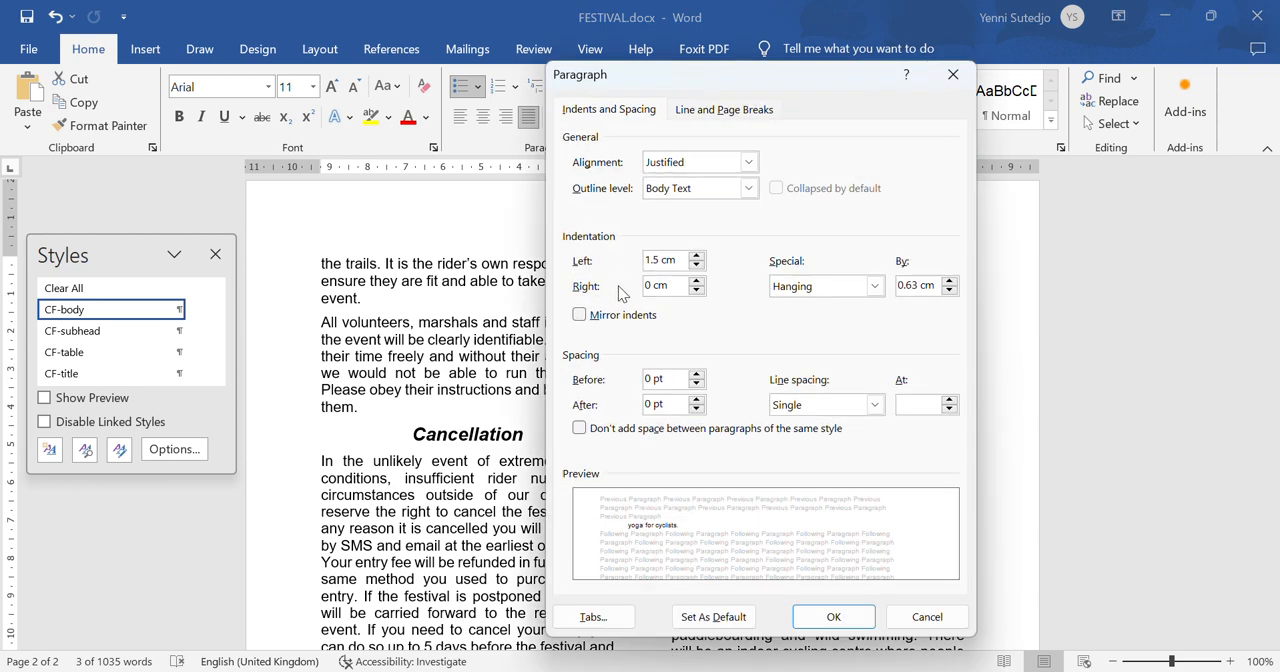
{"action": "left_click", "coordinate": [697, 399]}
{"action": "left_click", "coordinate": [843, 614]}
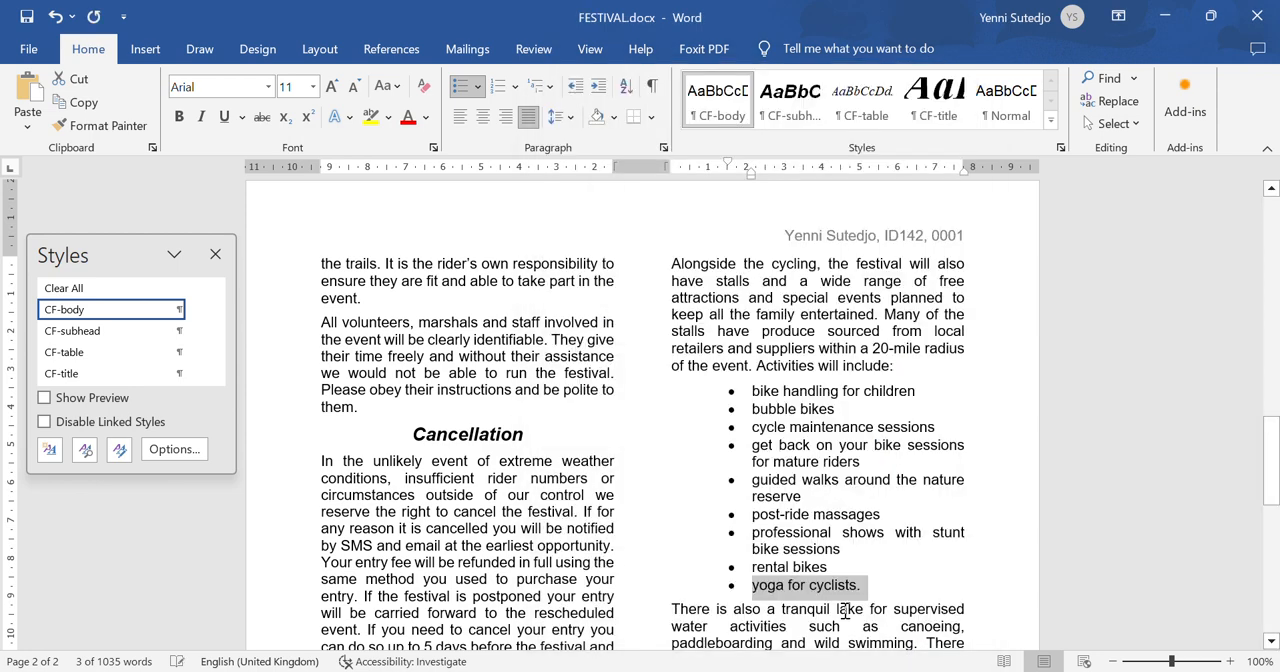
{"action": "left_click", "coordinate": [862, 588]}
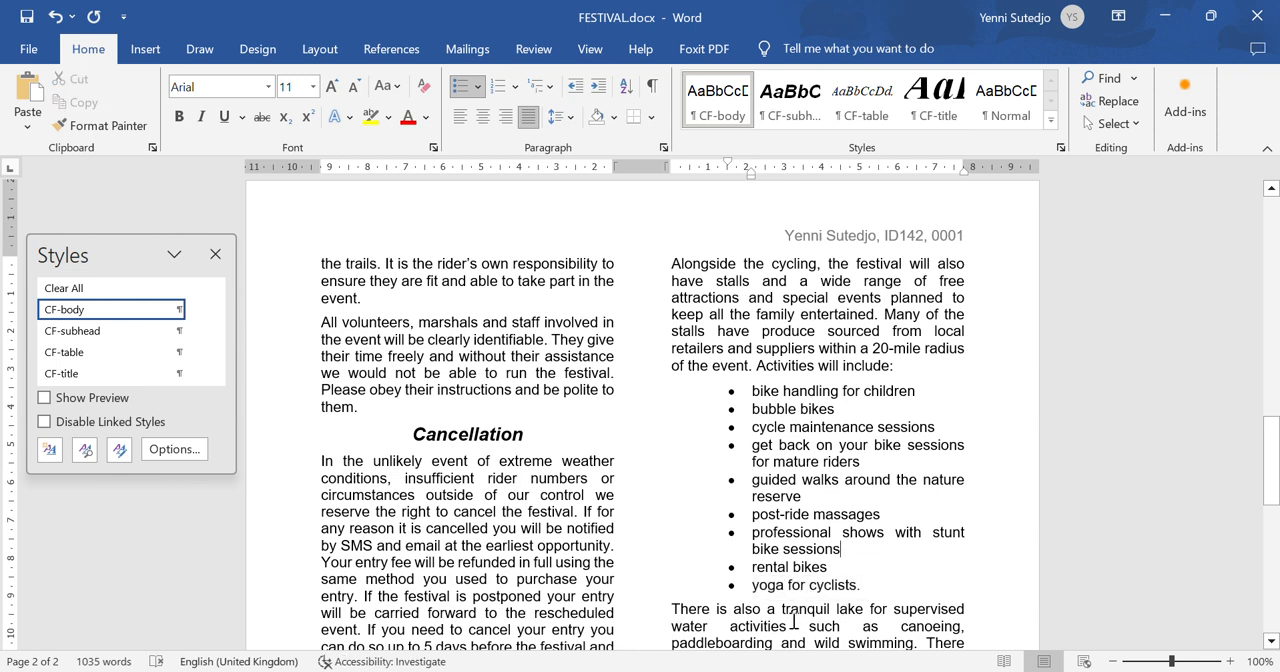
{"action": "key", "text": "Up"}
{"action": "key", "text": "Up"}
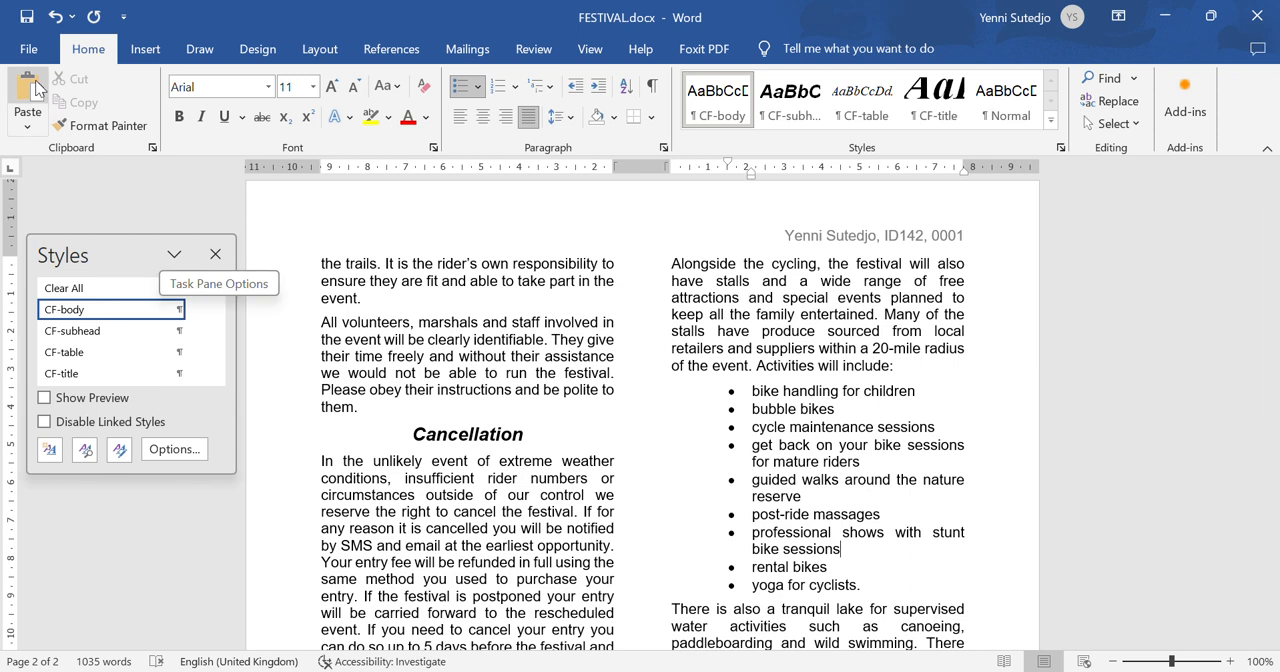
{"action": "left_click", "coordinate": [28, 18]}
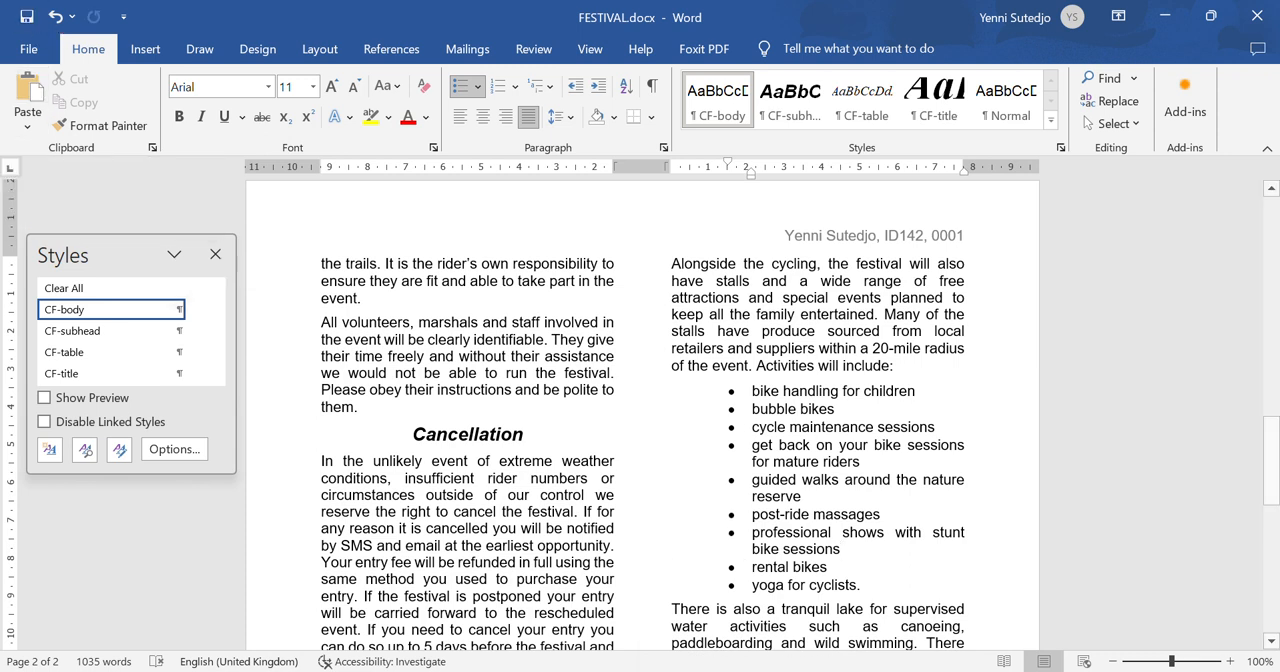
- Read step 10 of the question paper and delete the entire Lunch column from the trail details table in FESTIVAL
{"action": "left_click", "coordinate": [911, 671]}
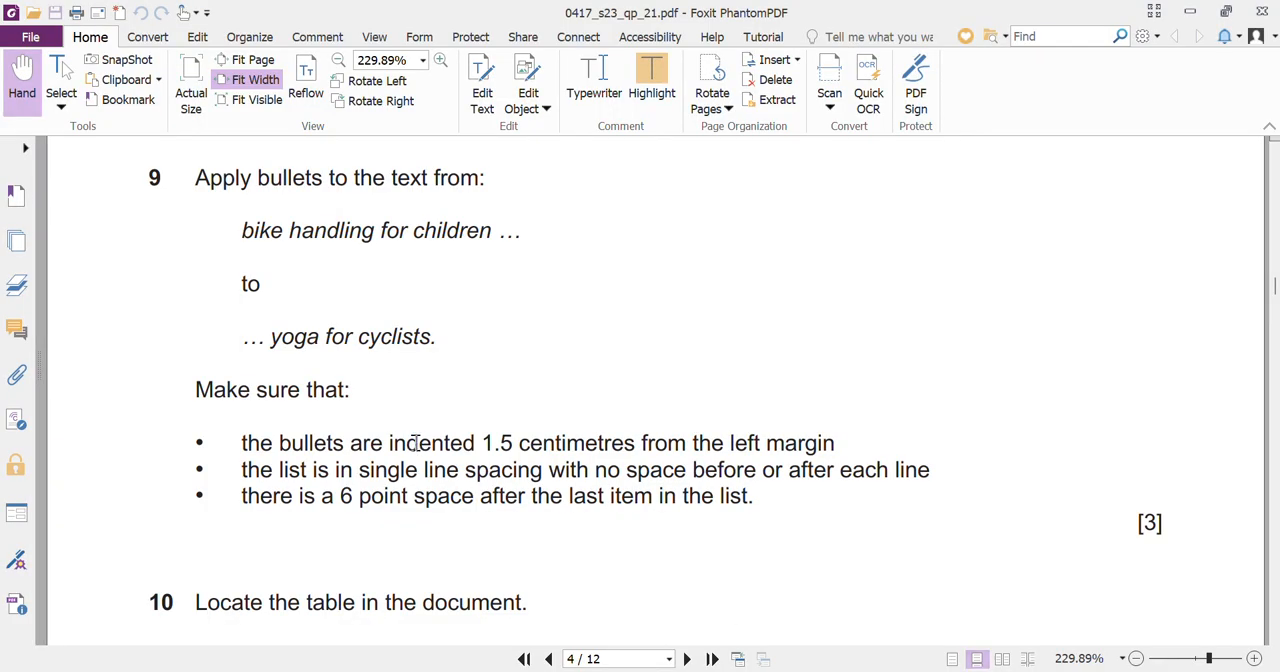
{"action": "scroll", "coordinate": [416, 443], "scroll_direction": "down", "scroll_amount": 6}
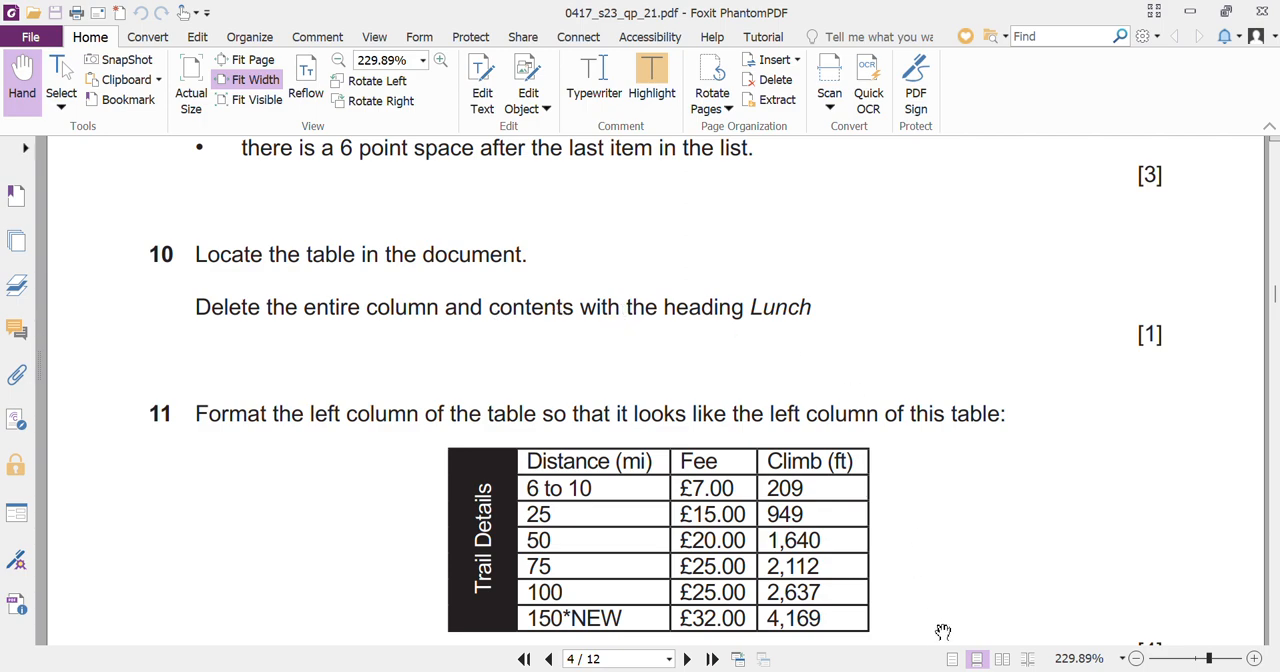
{"action": "left_click", "coordinate": [1036, 598]}
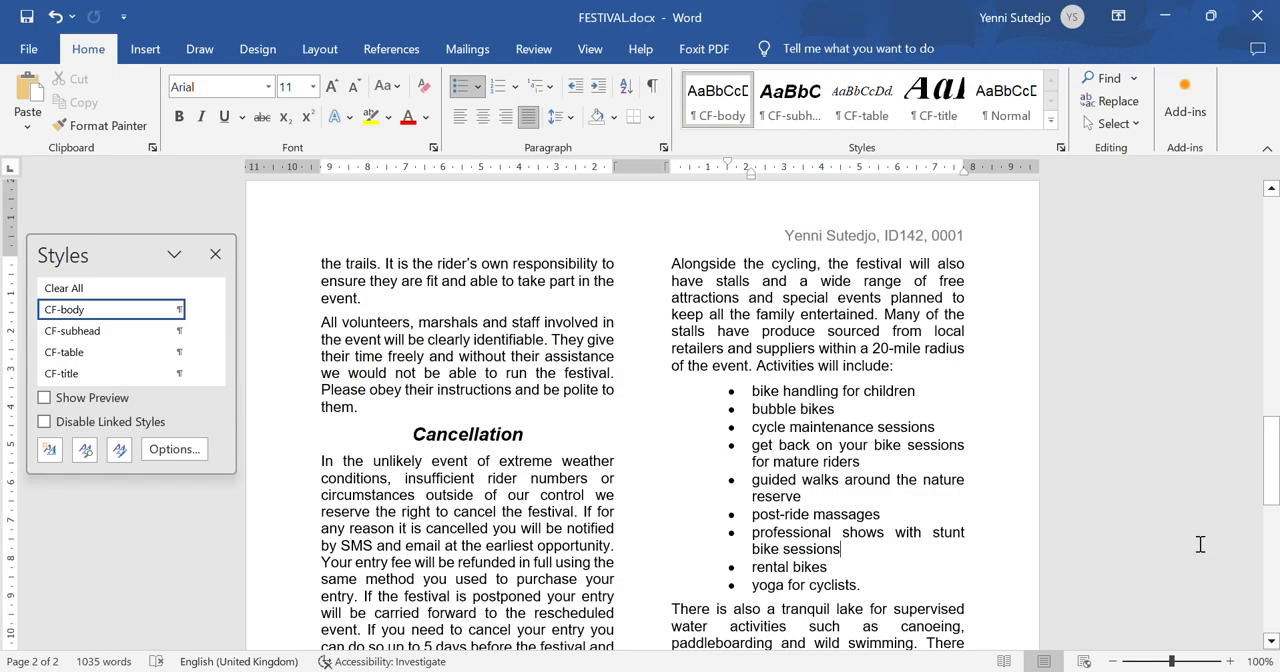
{"action": "left_click_drag", "start_coordinate": [1275, 478], "coordinate": [1275, 304]}
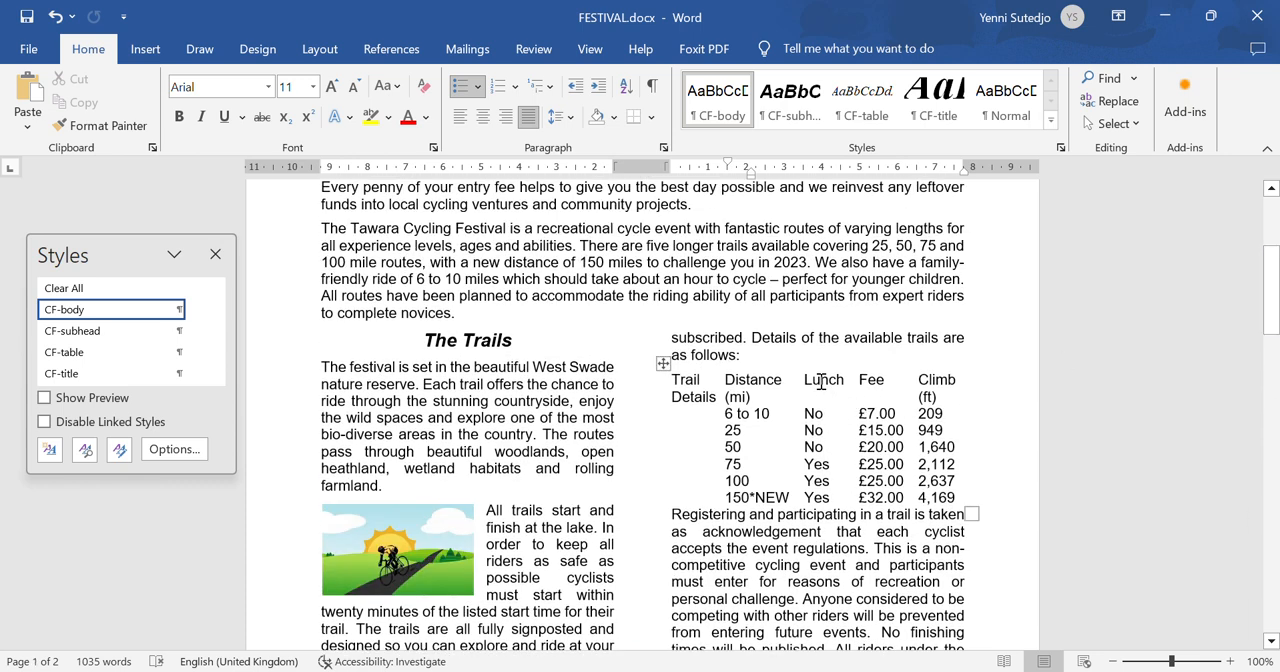
{"action": "left_click", "coordinate": [819, 452]}
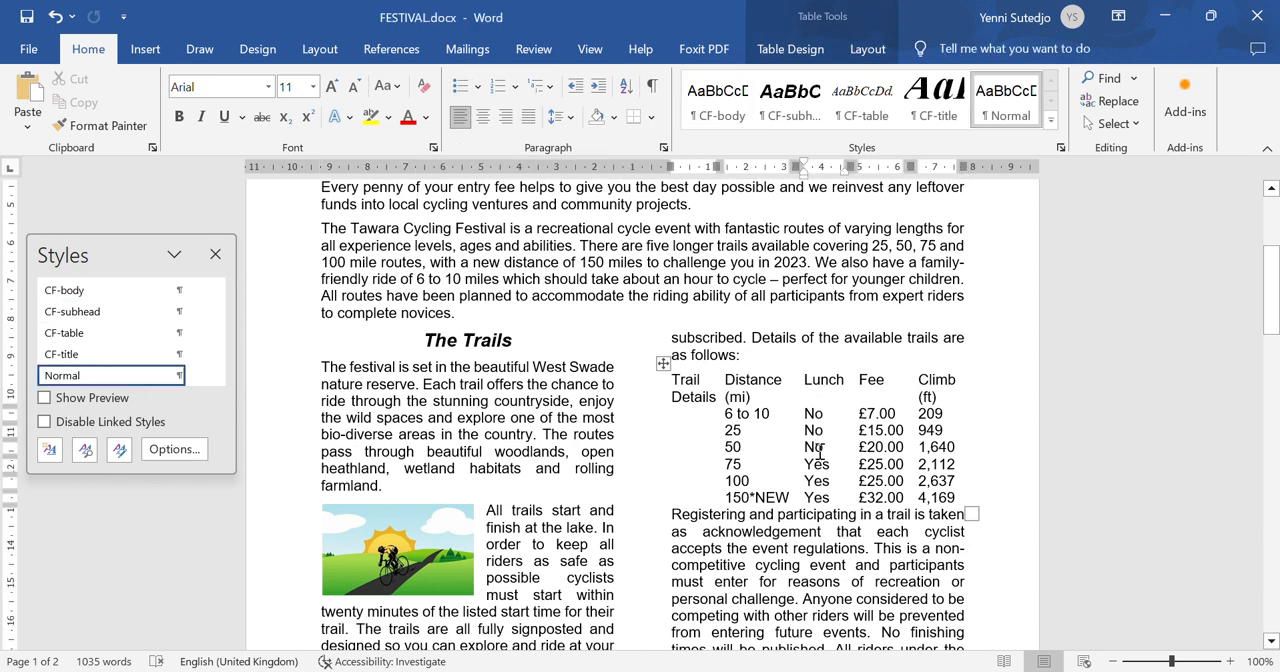
{"action": "double_click", "coordinate": [819, 452]}
{"action": "right_click", "coordinate": [820, 452]}
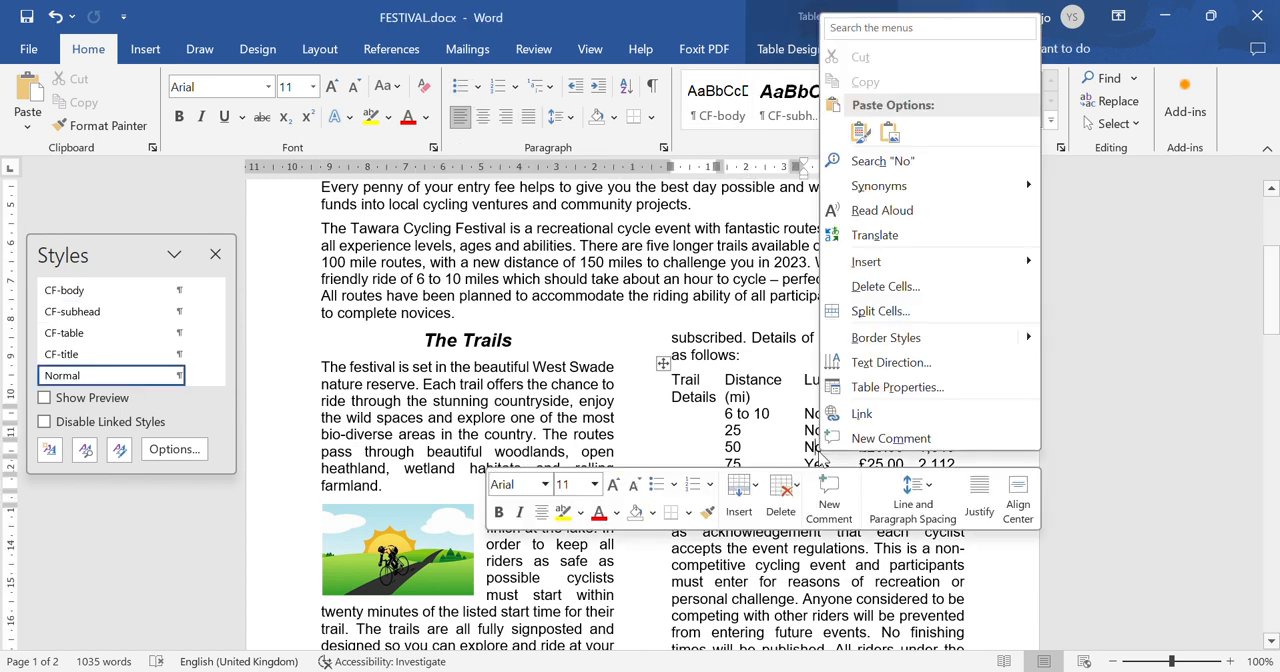
{"action": "left_click", "coordinate": [886, 287]}
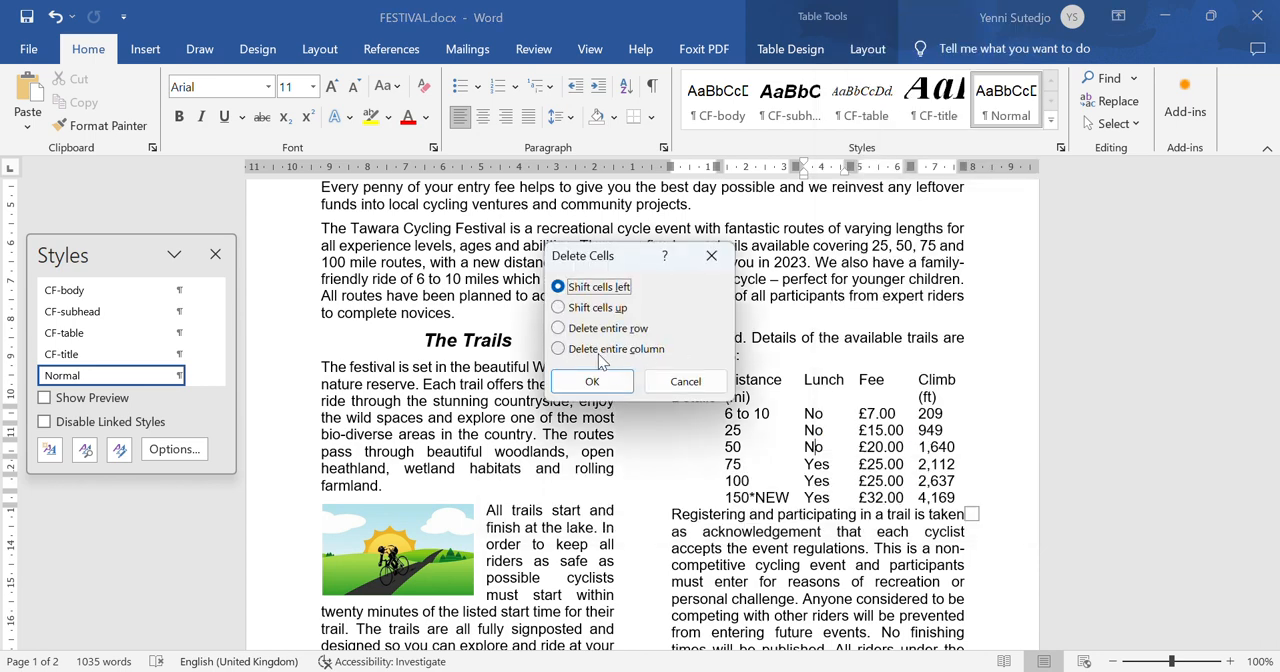
{"action": "left_click", "coordinate": [603, 350]}
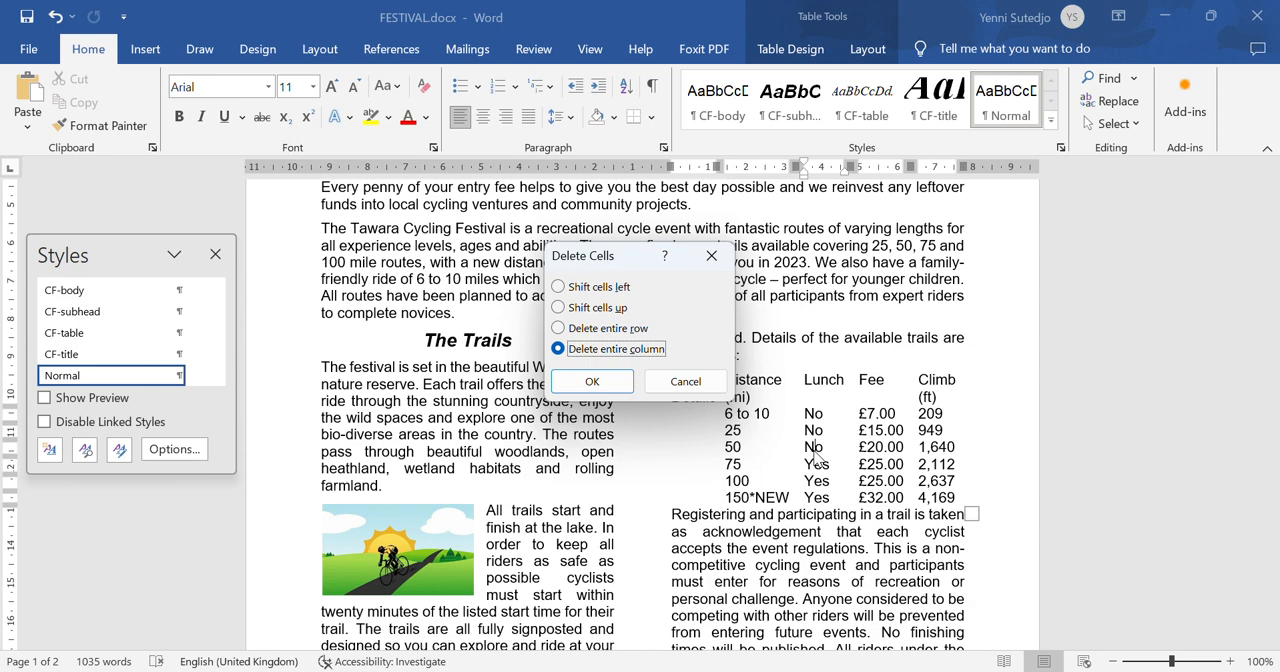
{"action": "left_click", "coordinate": [590, 379]}
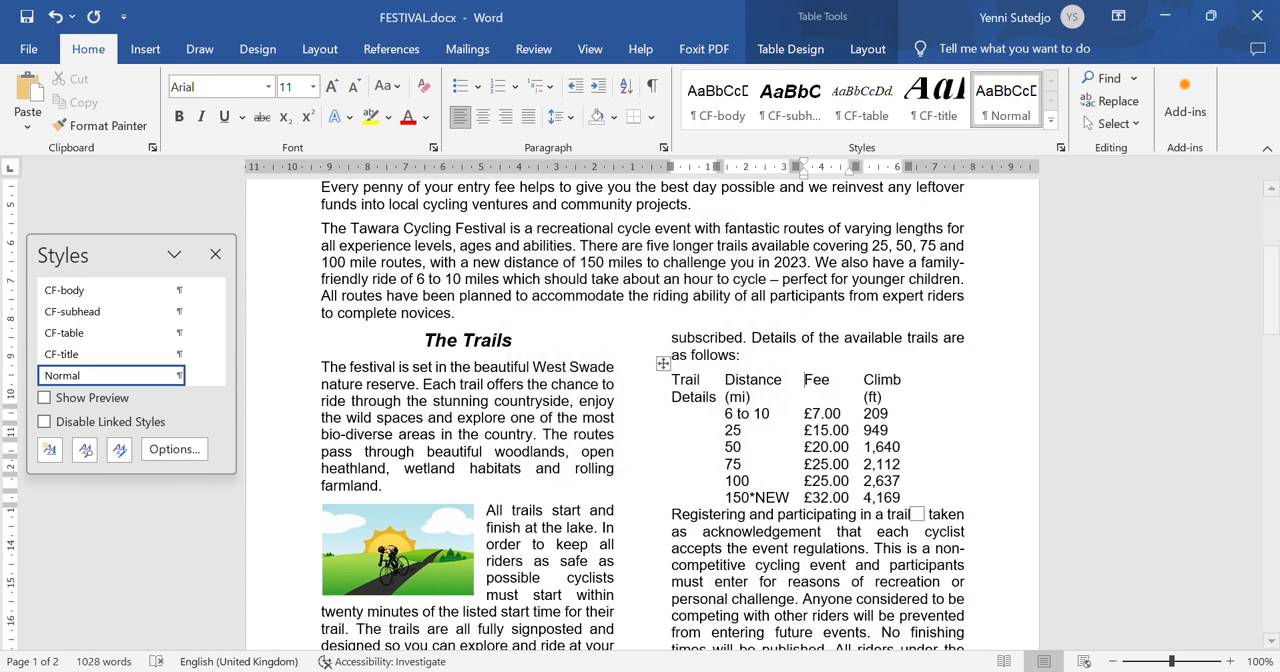
- Read step 11 of the question paper in Foxit PhantomPDF for the required format of the table's left column
{"action": "left_click", "coordinate": [911, 671]}
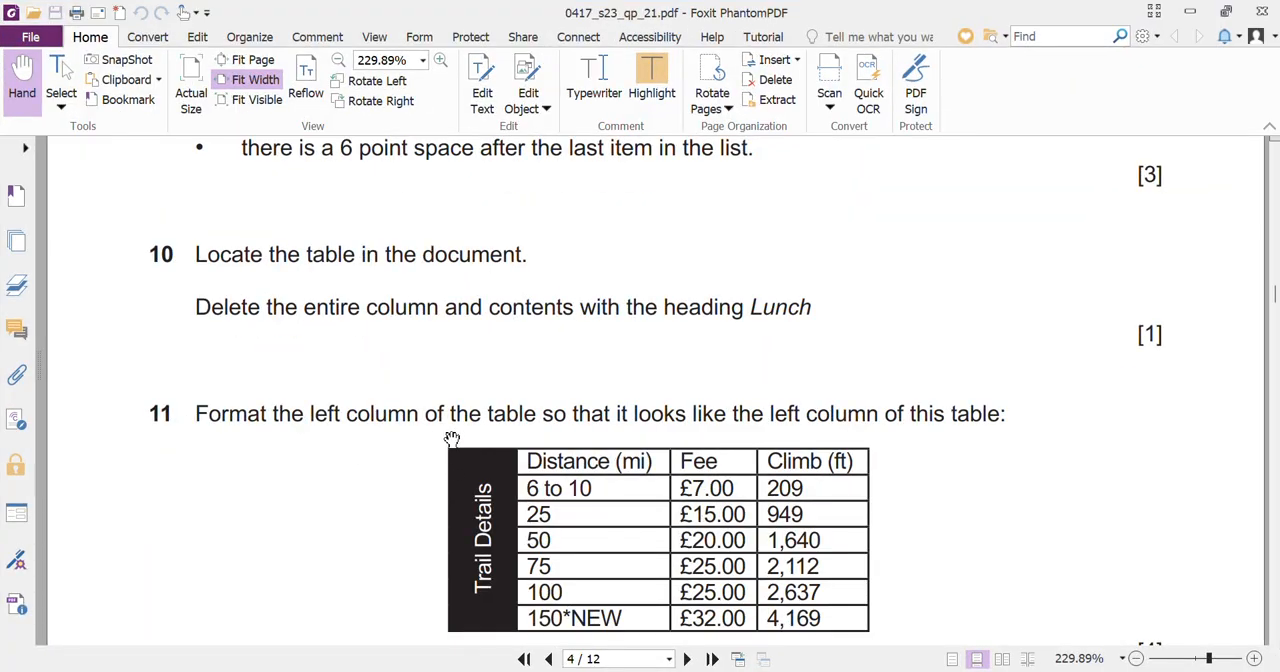
{"action": "scroll", "coordinate": [674, 460], "scroll_direction": "down", "scroll_amount": 3}
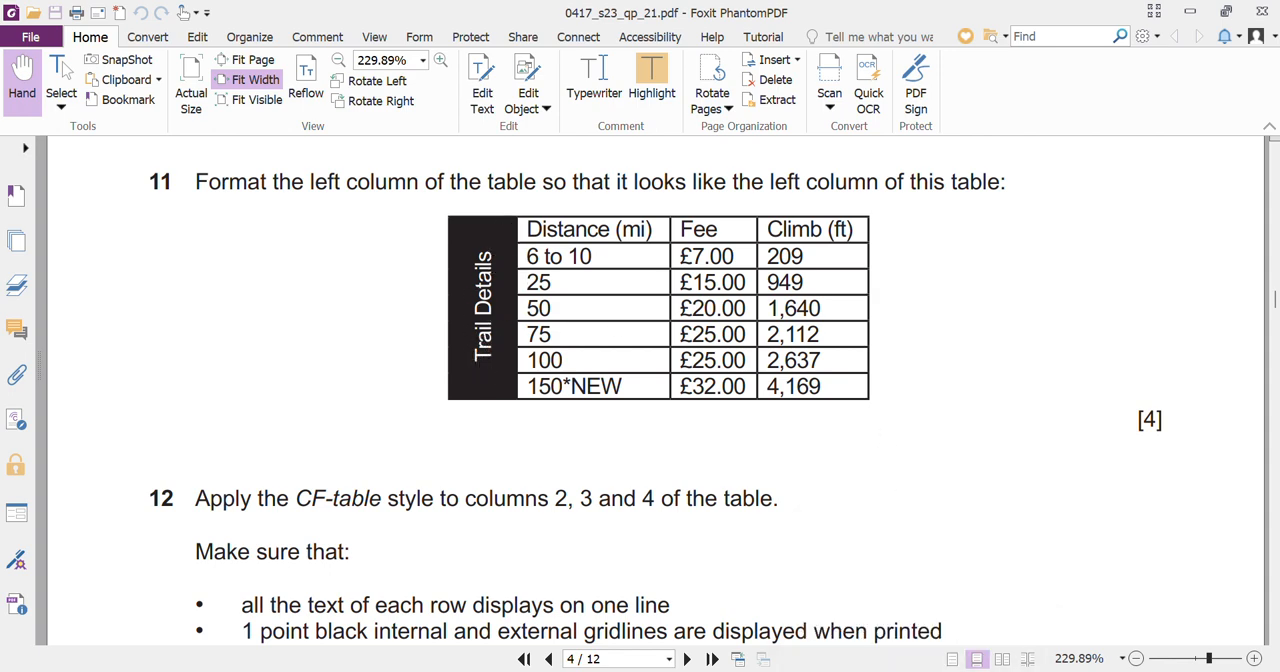
- Return to FESTIVAL in Word and merge all cells of the trail details table's left column into one
{"action": "key", "text": "alt+Tab"}
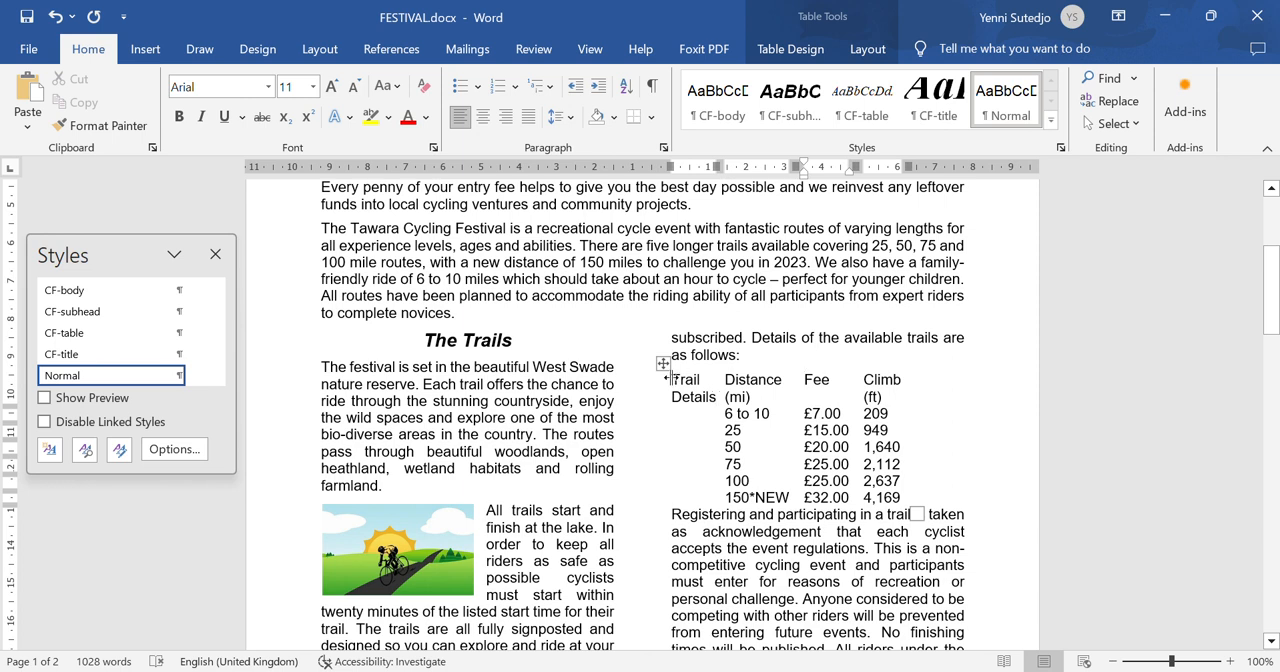
{"action": "left_click_drag", "start_coordinate": [672, 380], "coordinate": [712, 497]}
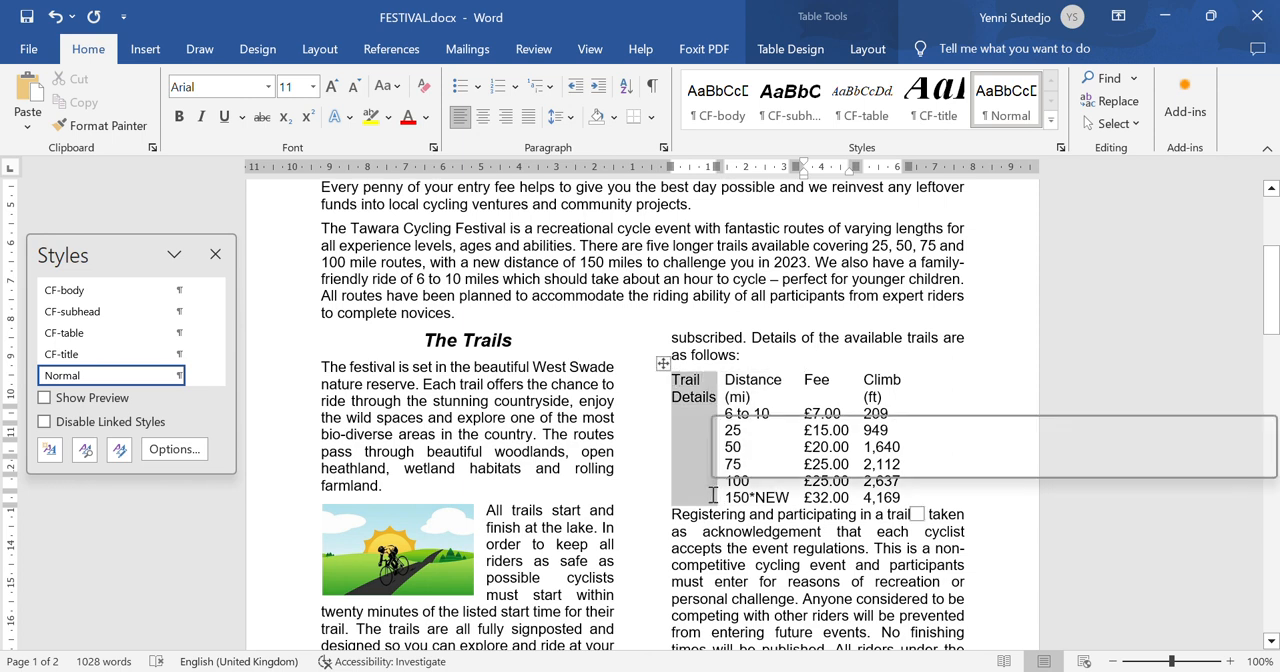
{"action": "right_click", "coordinate": [695, 430]}
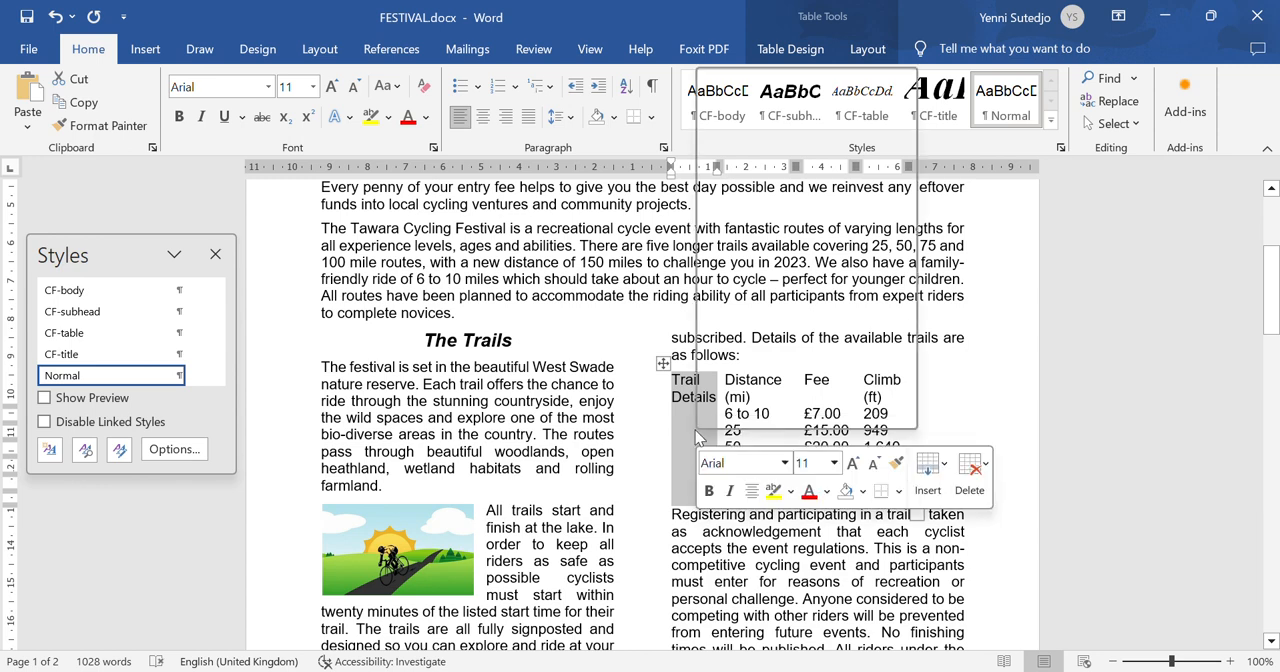
{"action": "left_click", "coordinate": [769, 271]}
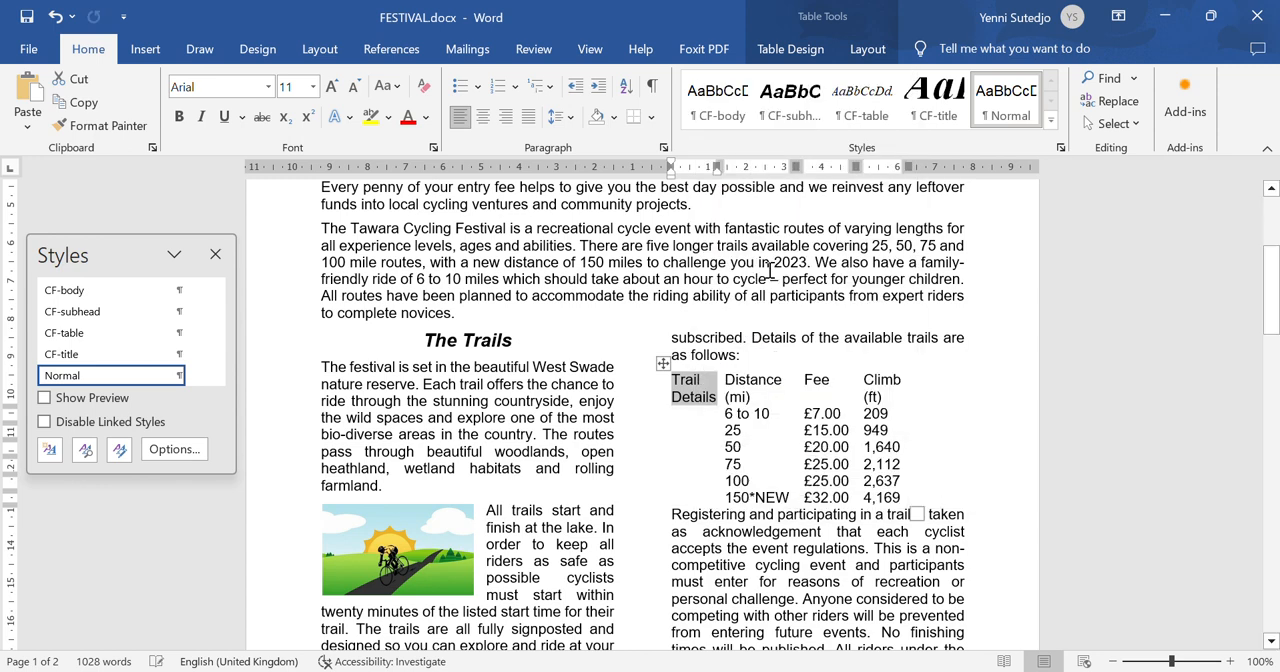
- Rotate the "Trail Details" text to read from bottom to top and centre it horizontally and vertically in its cell
{"action": "left_click", "coordinate": [868, 56]}
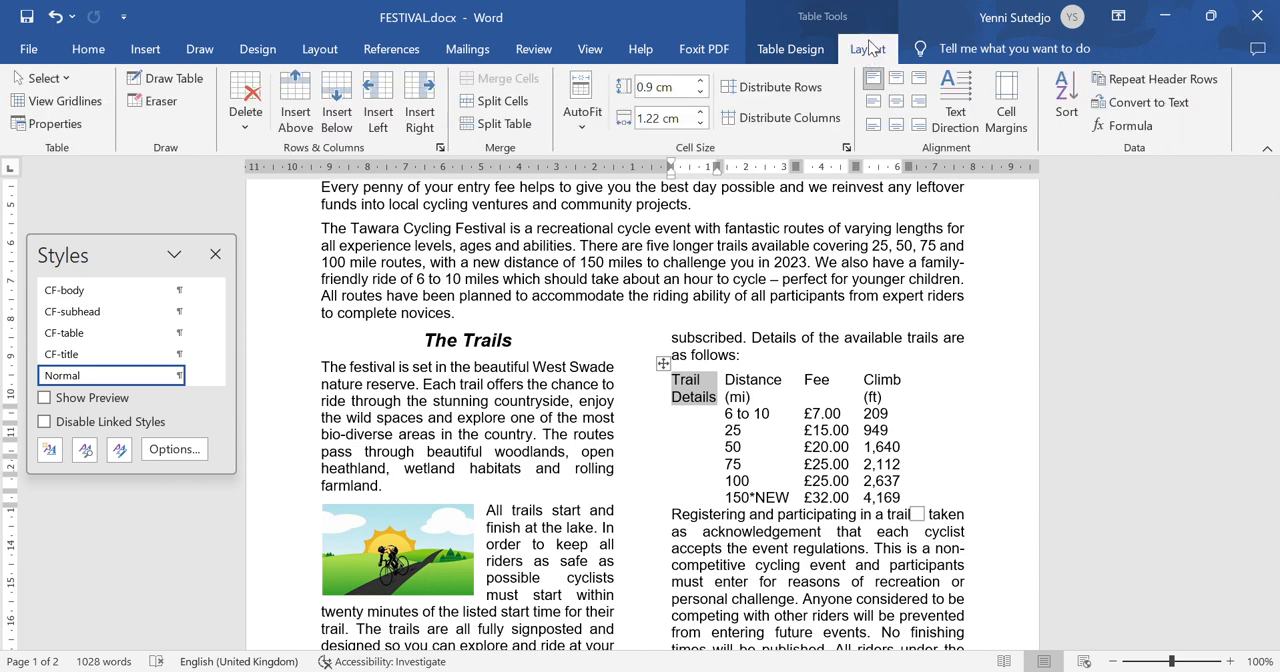
{"action": "left_click", "coordinate": [962, 122]}
{"action": "left_click", "coordinate": [965, 130]}
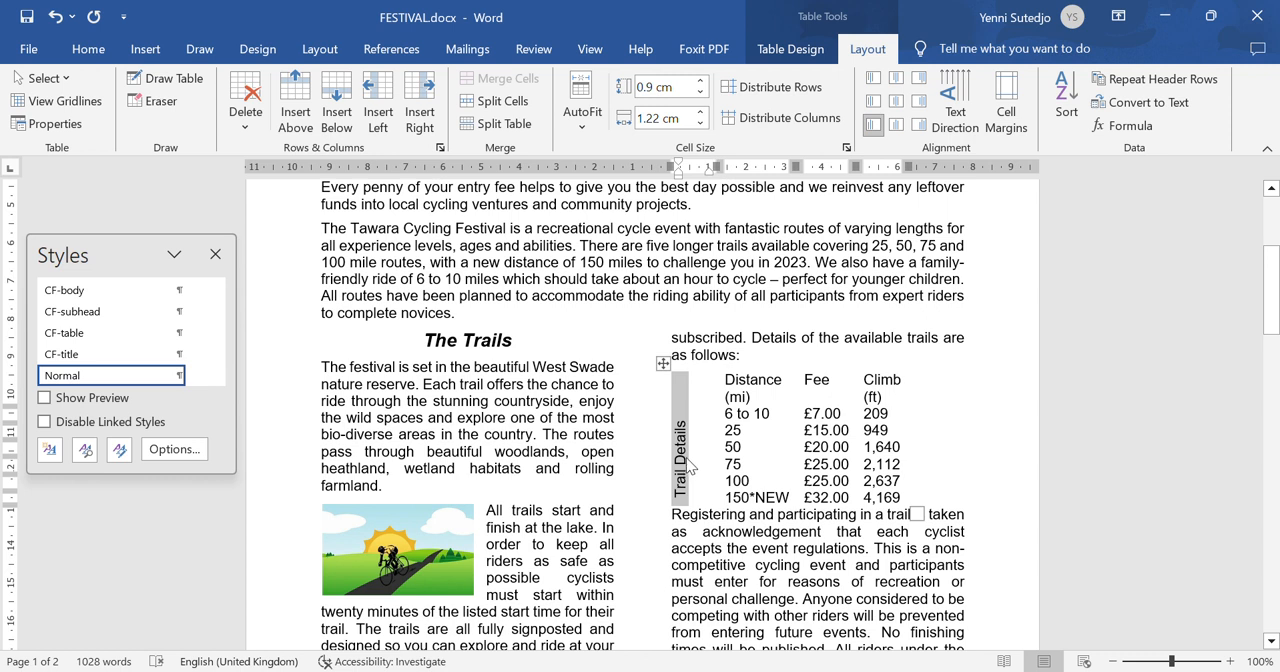
{"action": "left_click", "coordinate": [897, 101]}
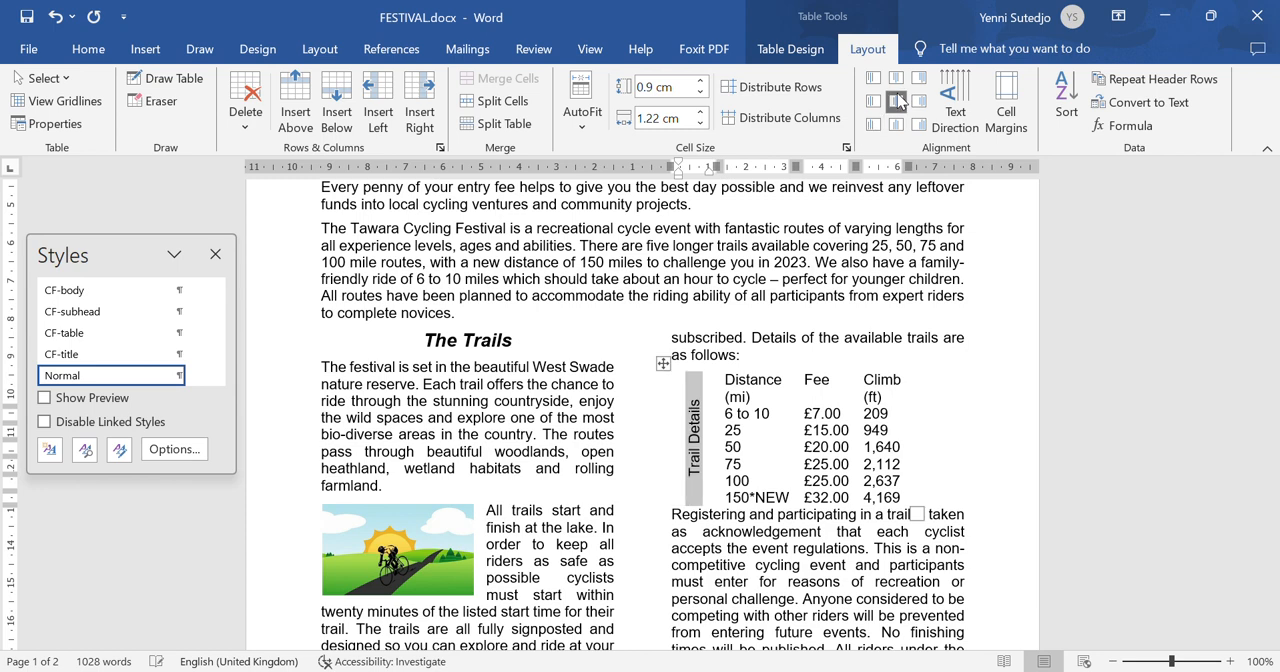
- Shade the "Trail Details" cell black, set its text colour to white and save the document
{"action": "left_click", "coordinate": [95, 54]}
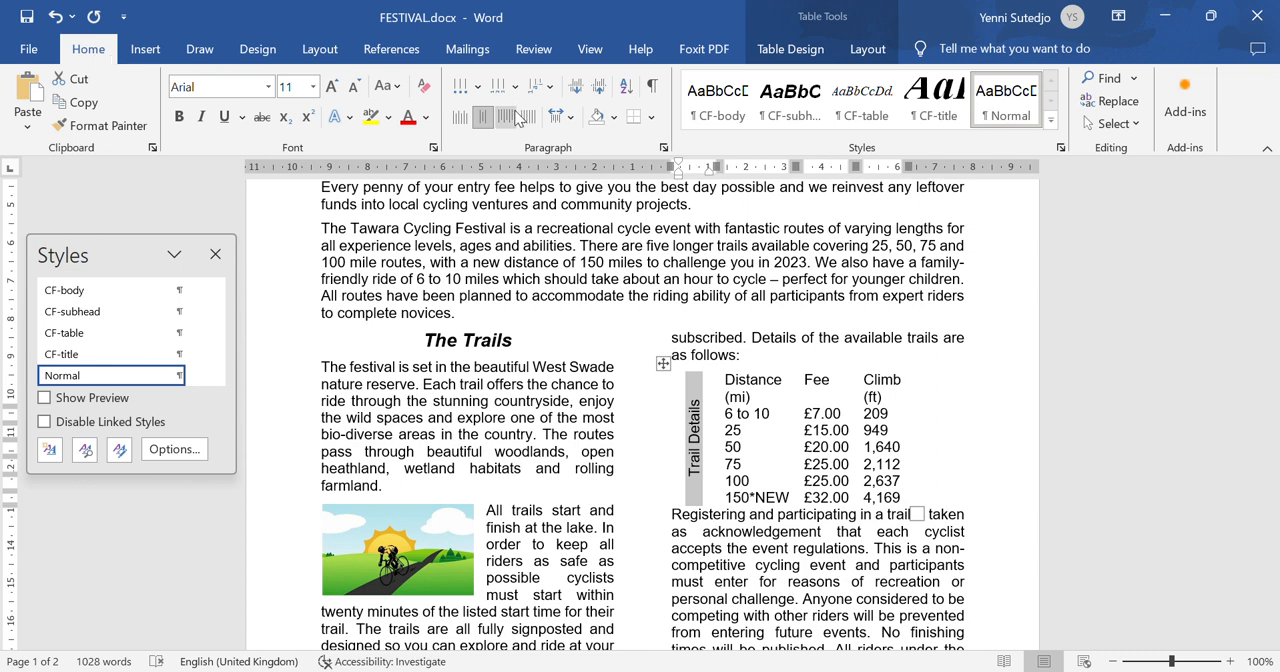
{"action": "left_click", "coordinate": [616, 118]}
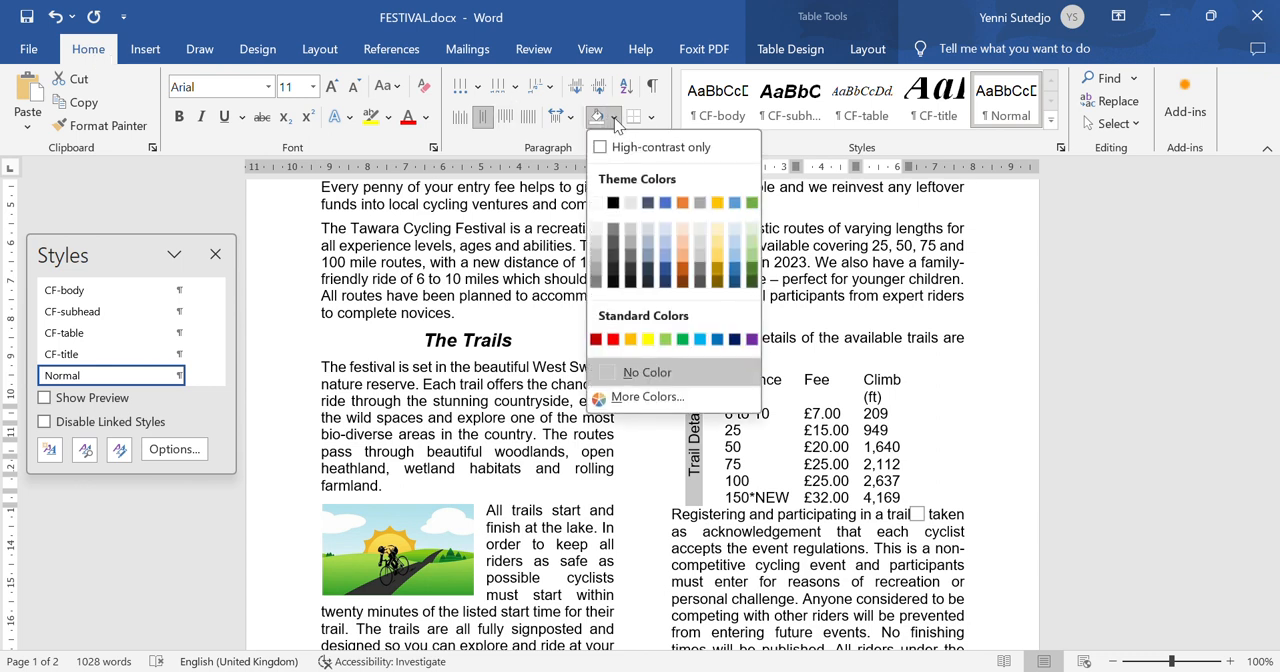
{"action": "left_click", "coordinate": [613, 204]}
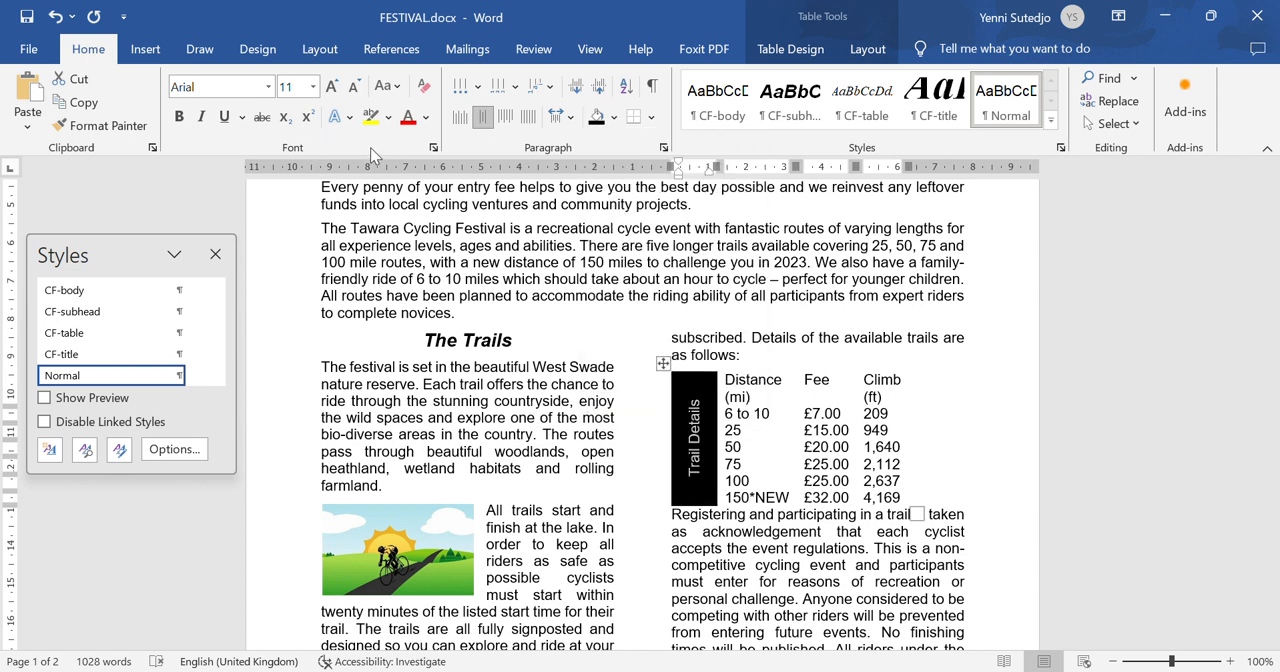
{"action": "left_click", "coordinate": [424, 118]}
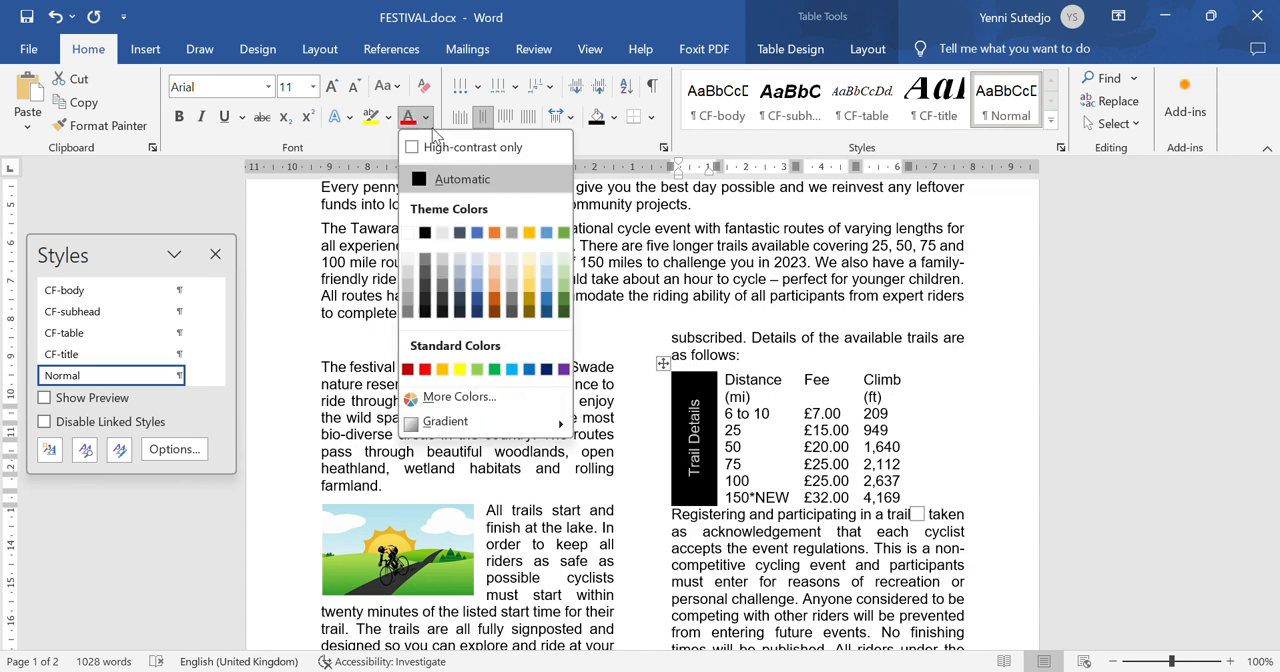
{"action": "left_click", "coordinate": [407, 232]}
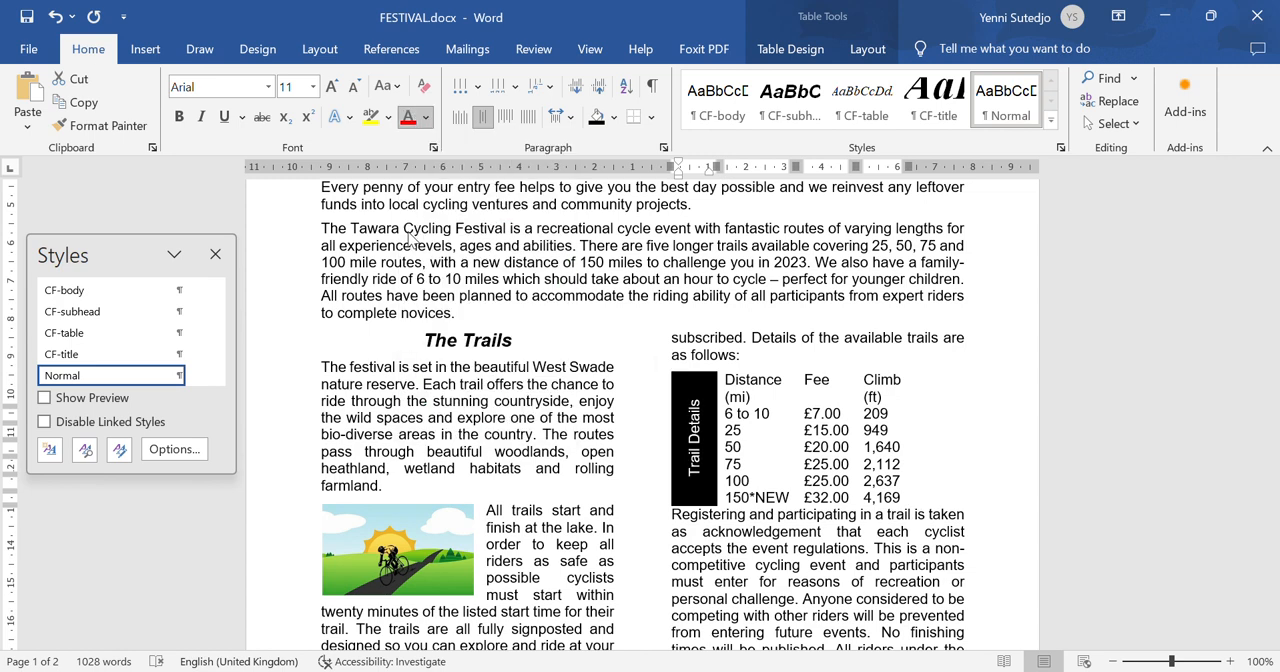
{"action": "left_click", "coordinate": [762, 420]}
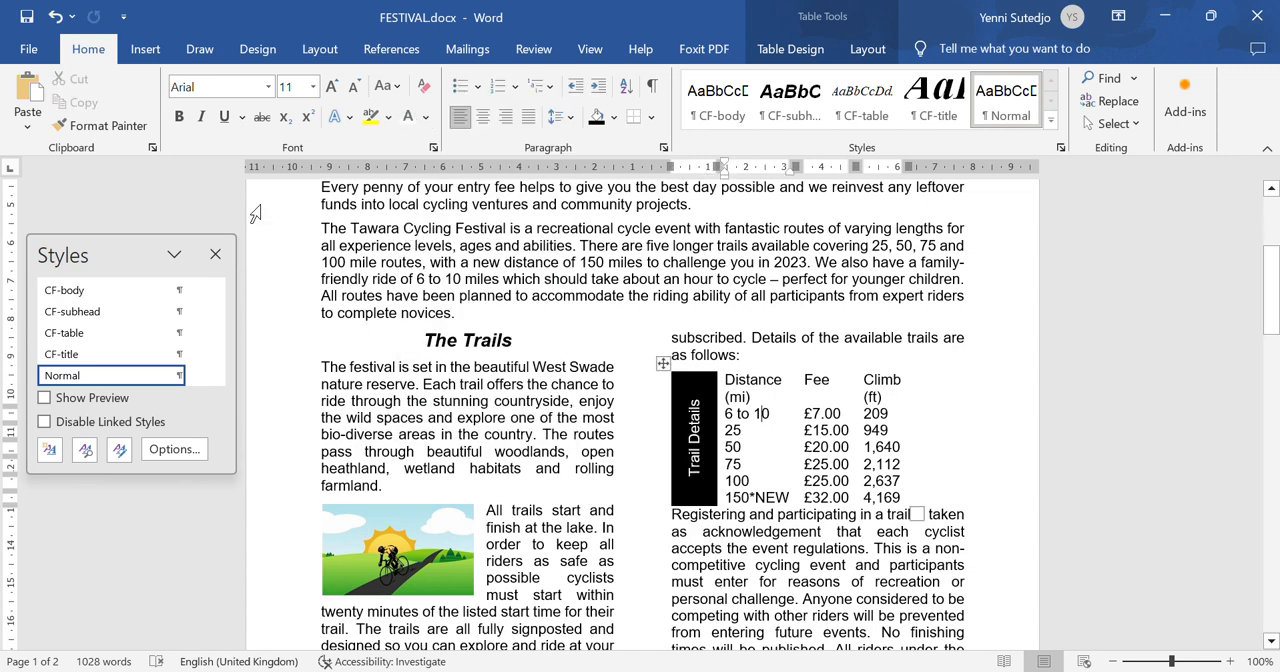
{"action": "left_click", "coordinate": [27, 17]}
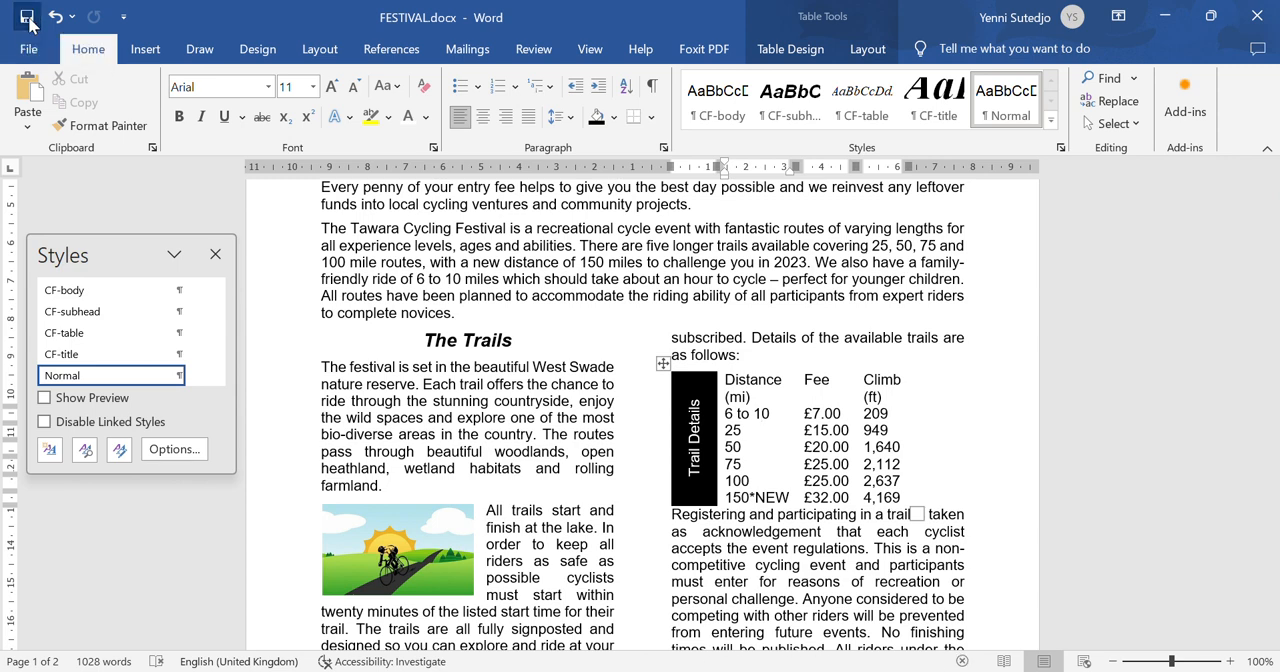
- Read step 12 of the question paper in Foxit PhantomPDF and apply the CF-table style to the table's Distance, Fee and Climb columns in FESTIVAL
{"action": "mouse_move", "coordinate": [955, 671]}
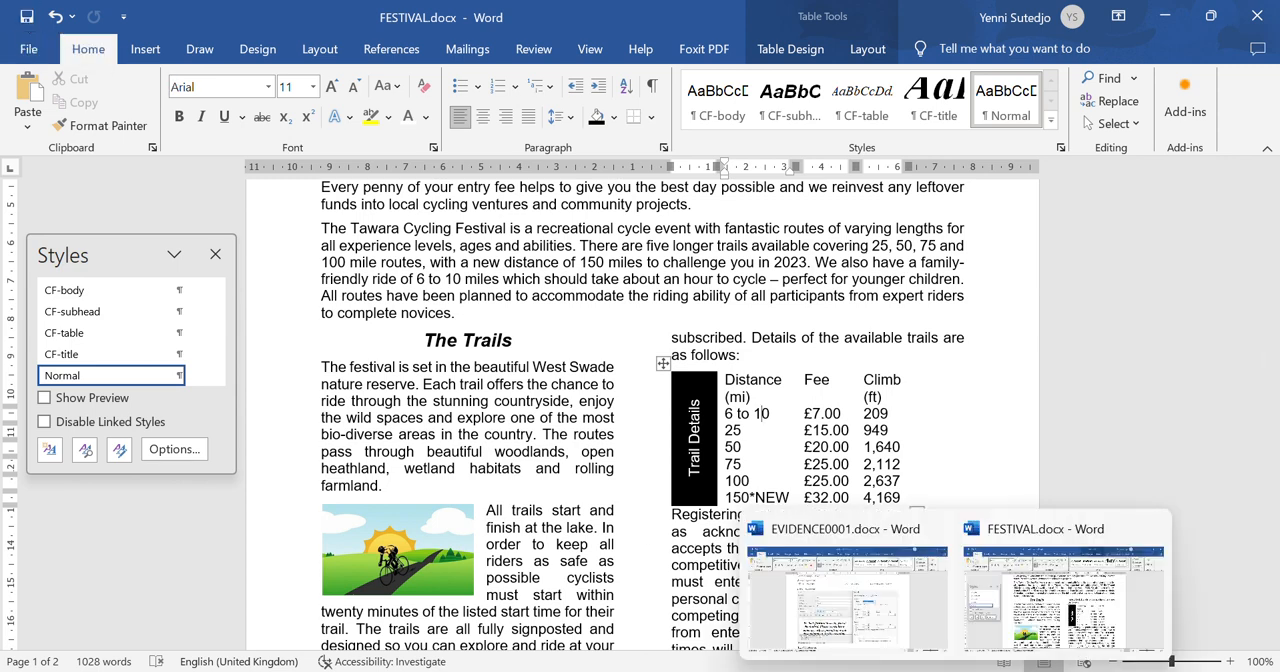
{"action": "left_click", "coordinate": [911, 671]}
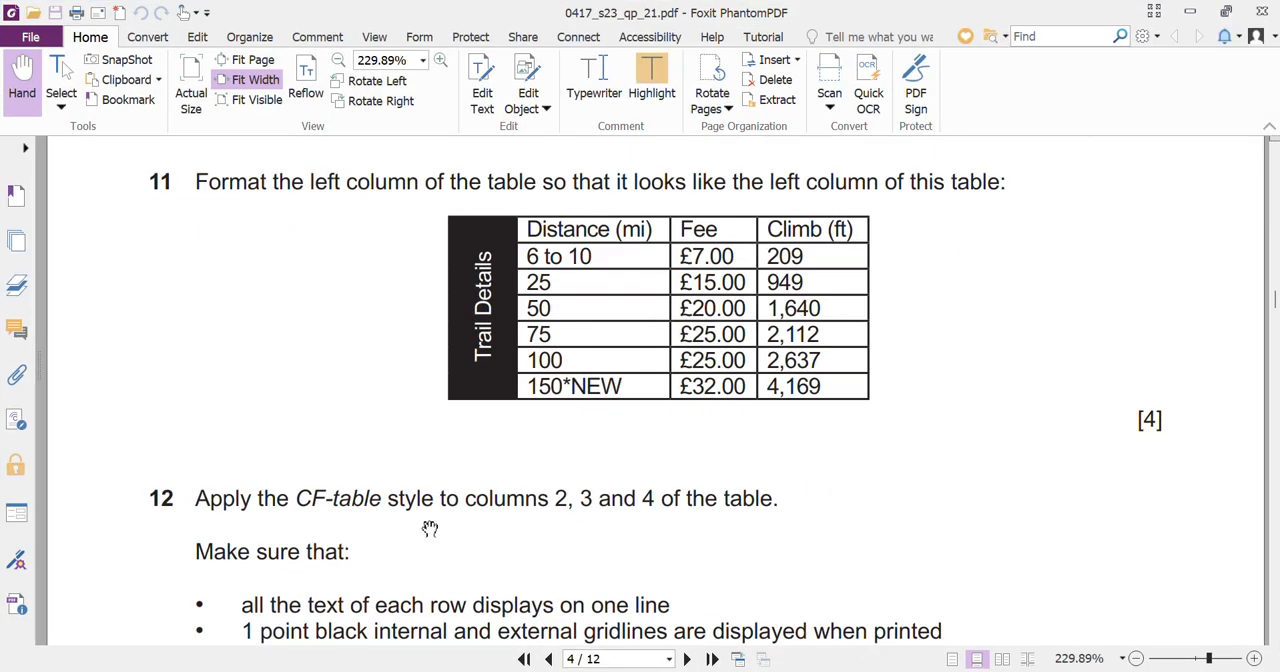
{"action": "scroll", "coordinate": [429, 529], "scroll_direction": "down", "scroll_amount": 1}
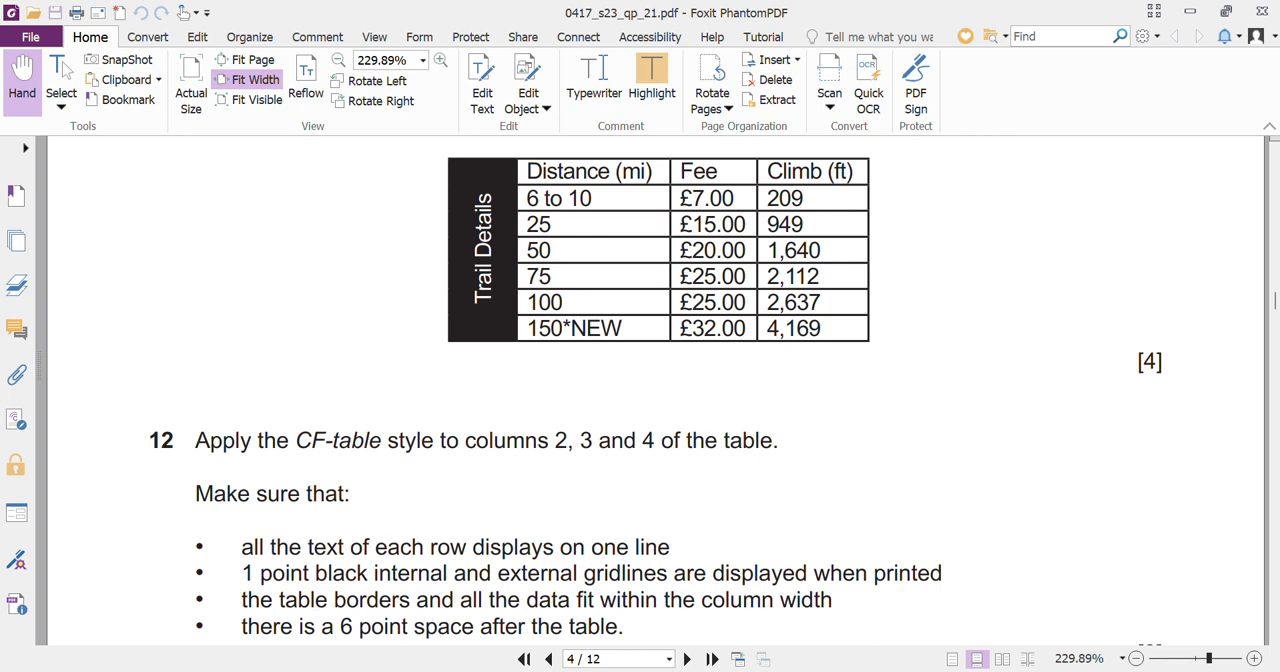
{"action": "key", "text": "alt+Tab"}
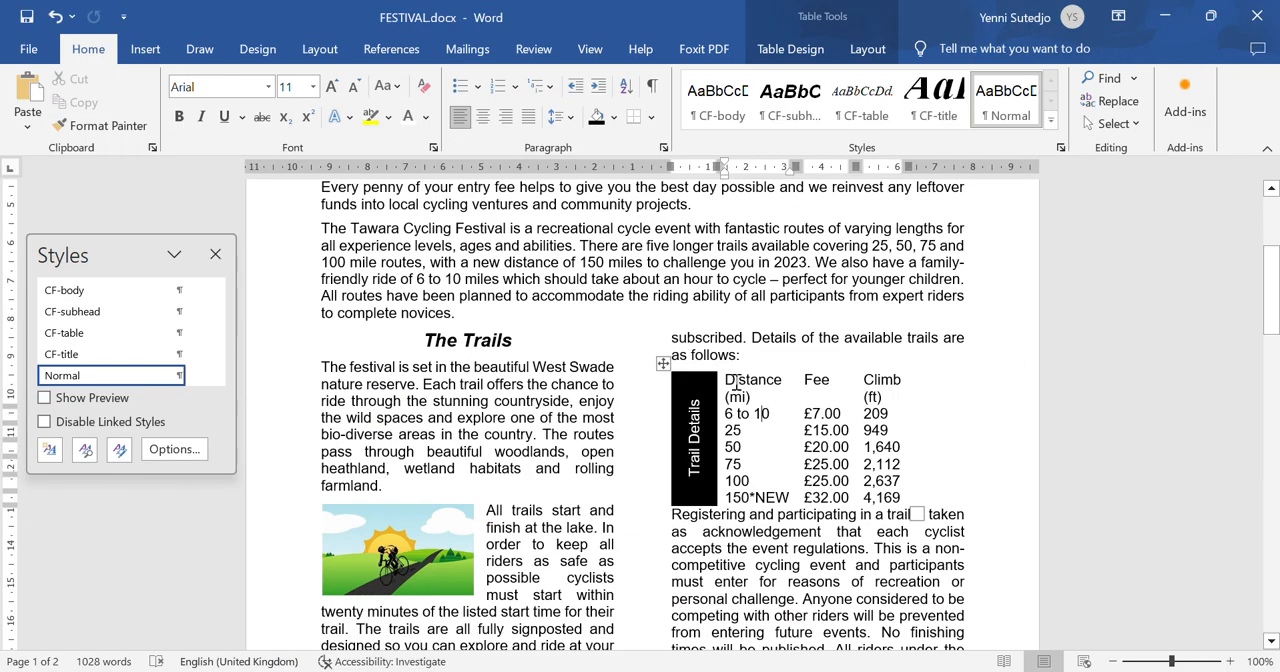
{"action": "left_click_drag", "start_coordinate": [729, 380], "coordinate": [907, 490]}
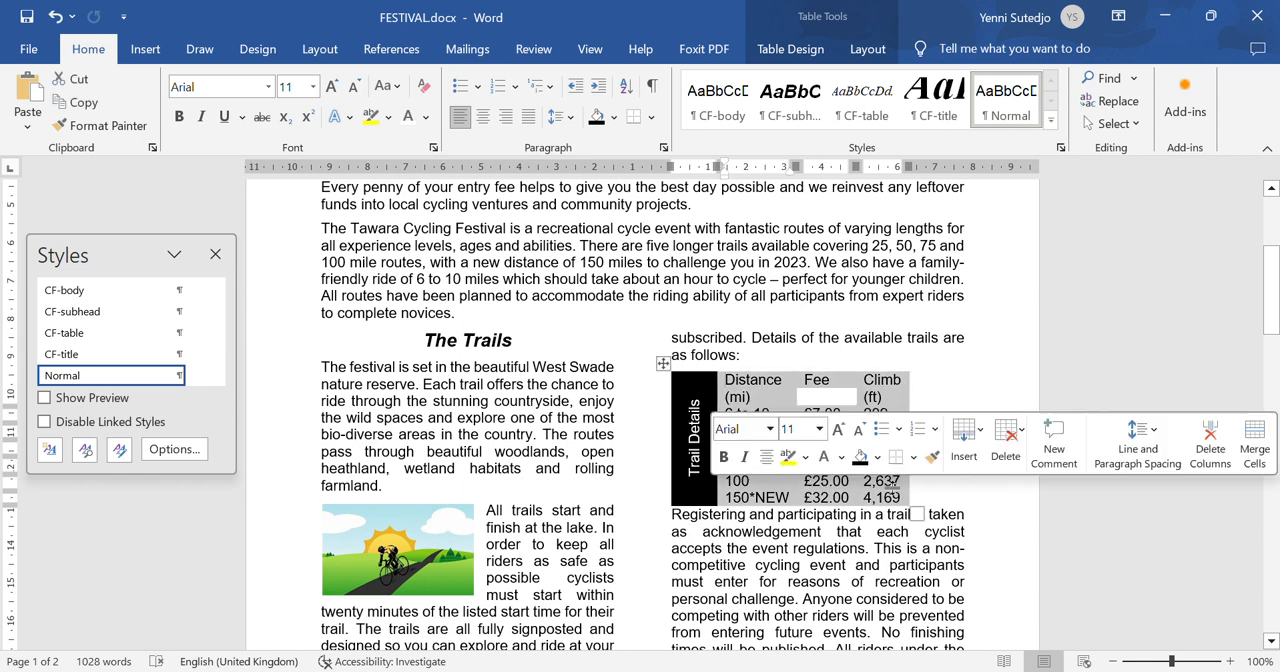
{"action": "left_click", "coordinate": [95, 333]}
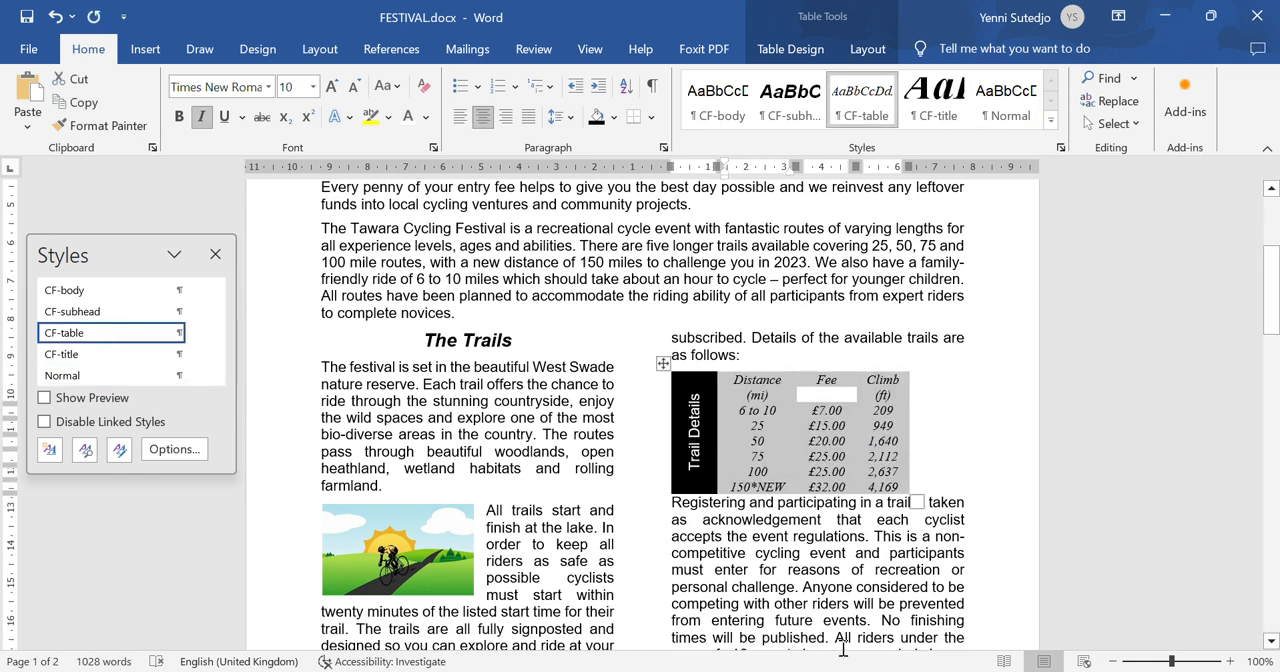
- Check step 12's gridline requirement in the question paper and apply 1 pt borders to all internal and external edges of the trail details table
{"action": "left_click", "coordinate": [906, 671]}
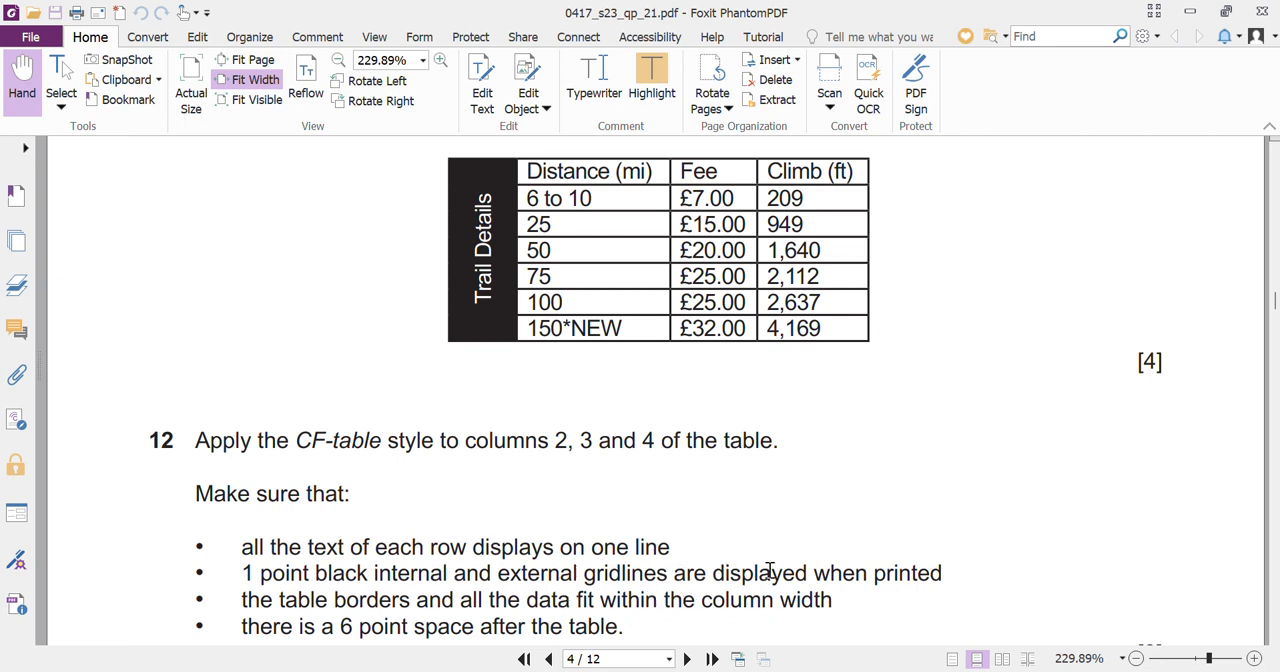
{"action": "key", "text": "alt+Tab"}
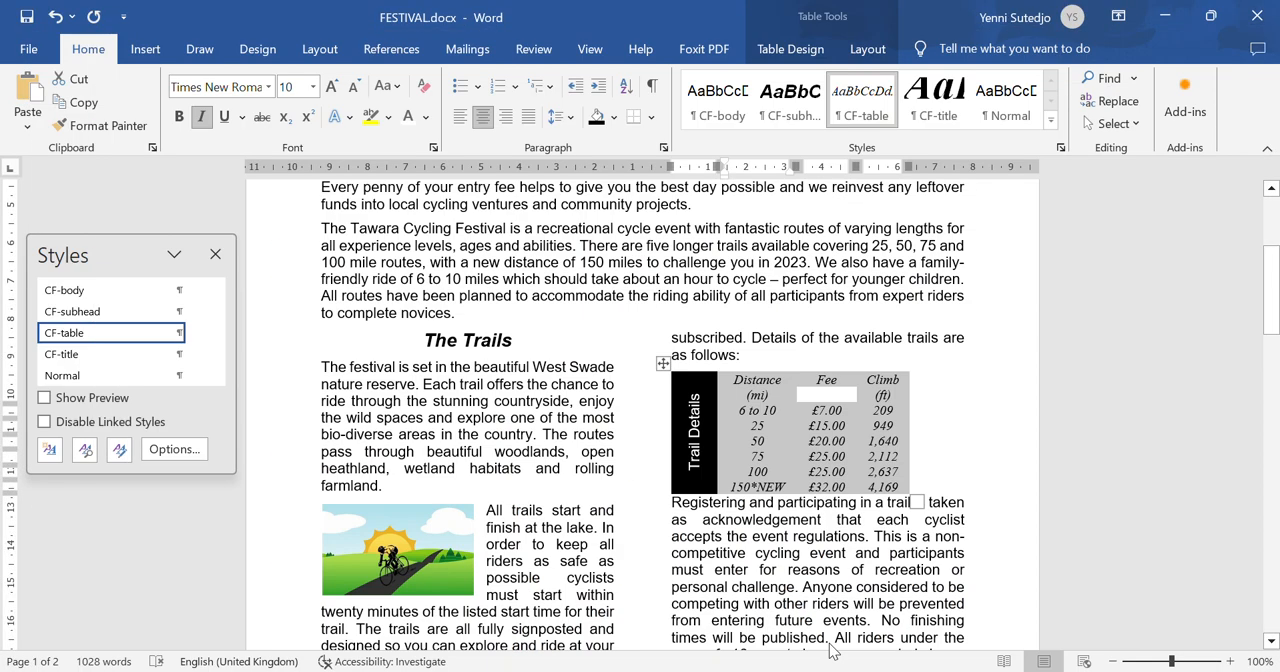
{"action": "left_click", "coordinate": [662, 365]}
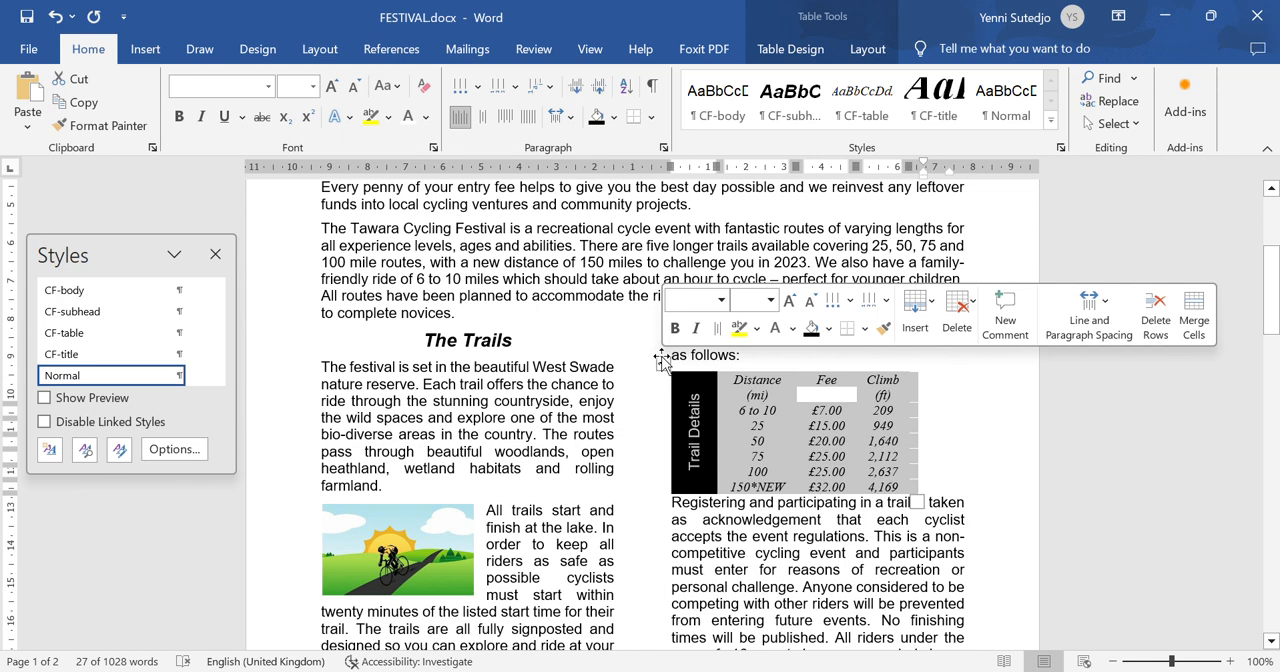
{"action": "left_click", "coordinate": [790, 49]}
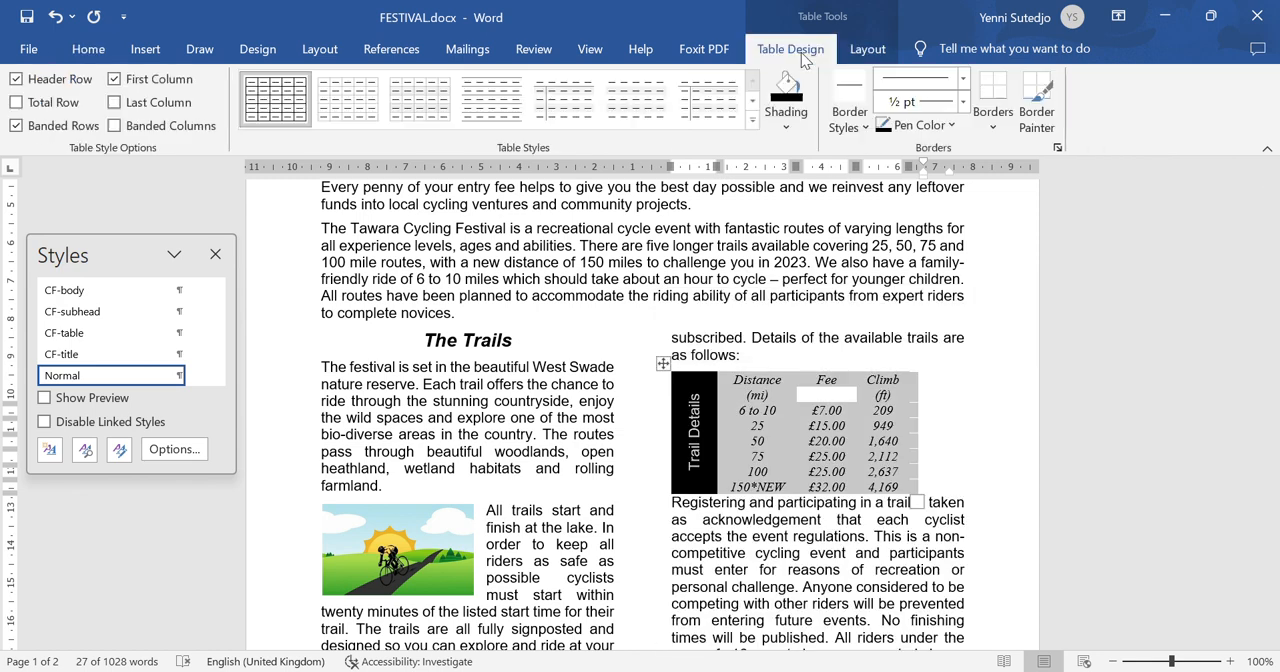
{"action": "left_click", "coordinate": [993, 126]}
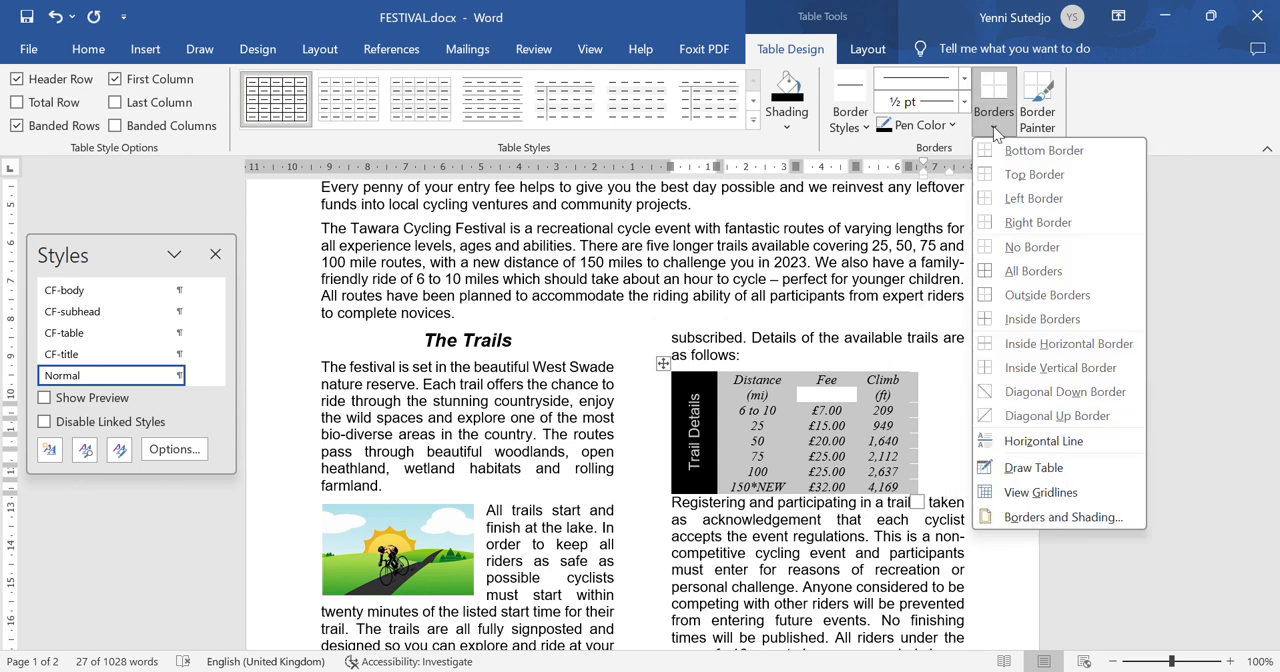
{"action": "left_click", "coordinate": [1036, 517]}
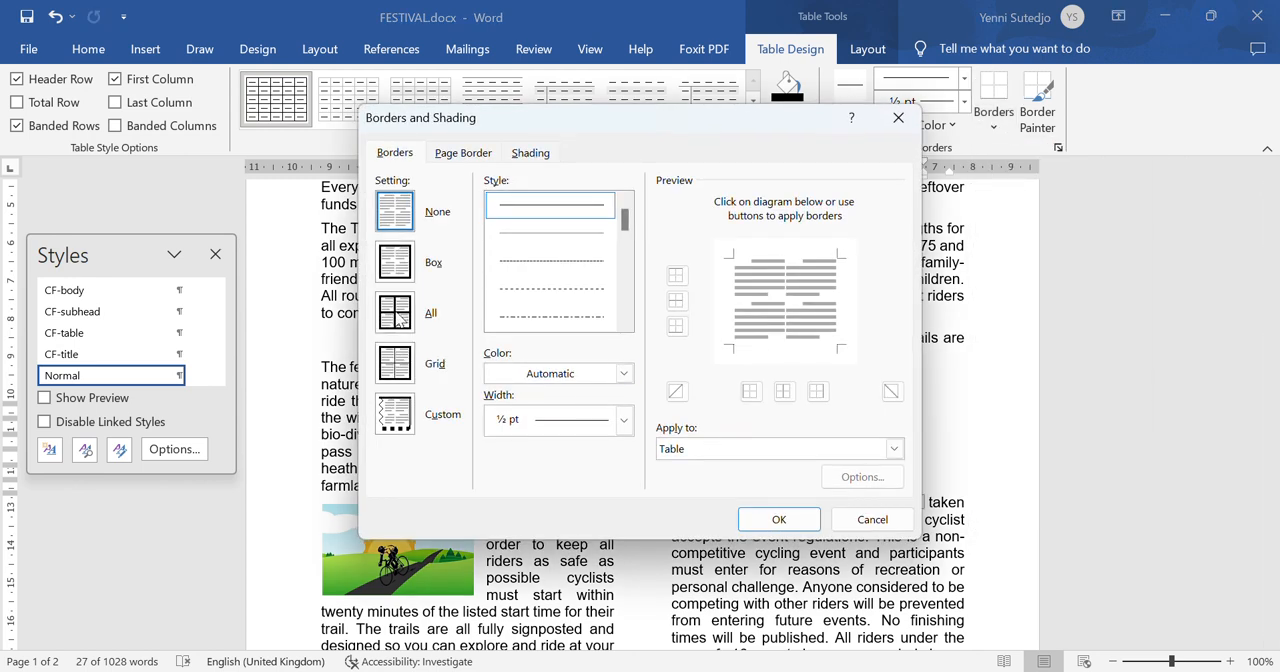
{"action": "left_click", "coordinate": [578, 421]}
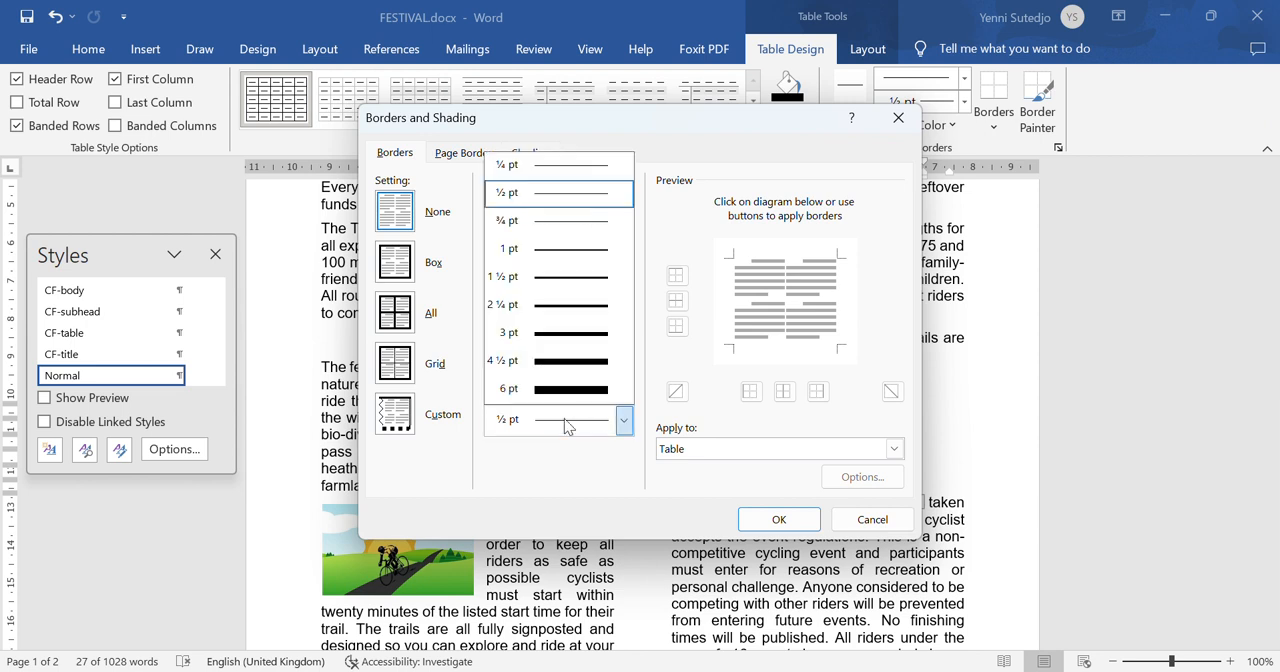
{"action": "left_click", "coordinate": [543, 249]}
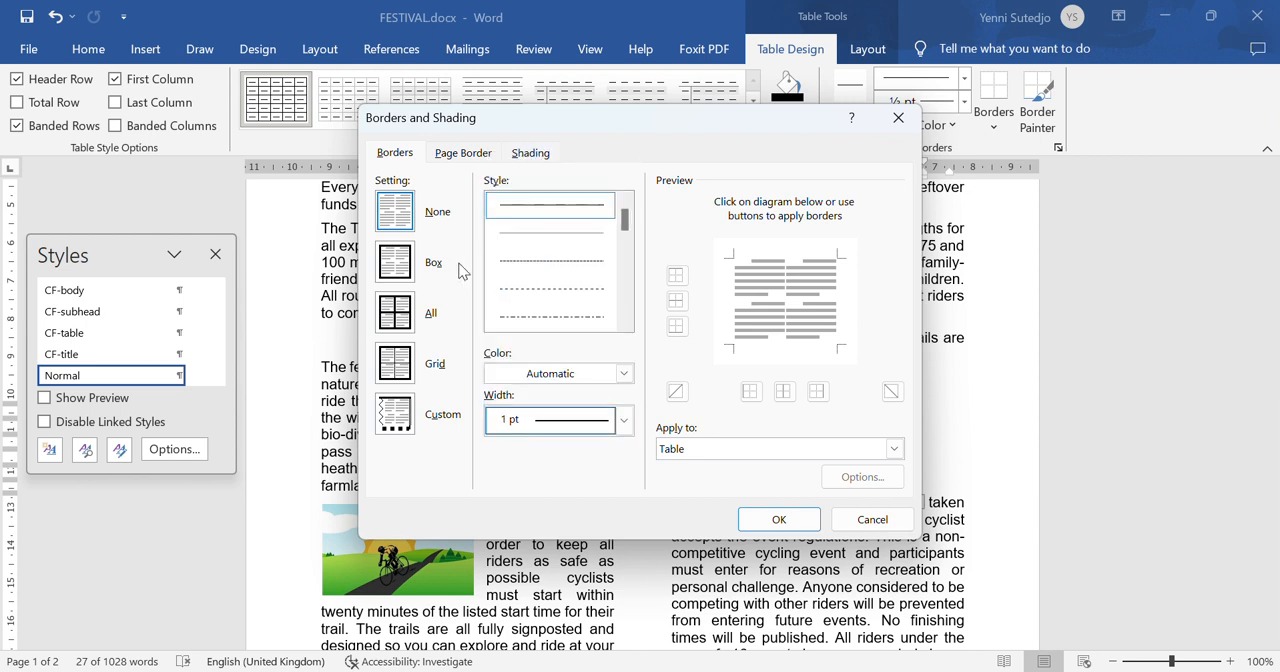
{"action": "left_click", "coordinate": [403, 322]}
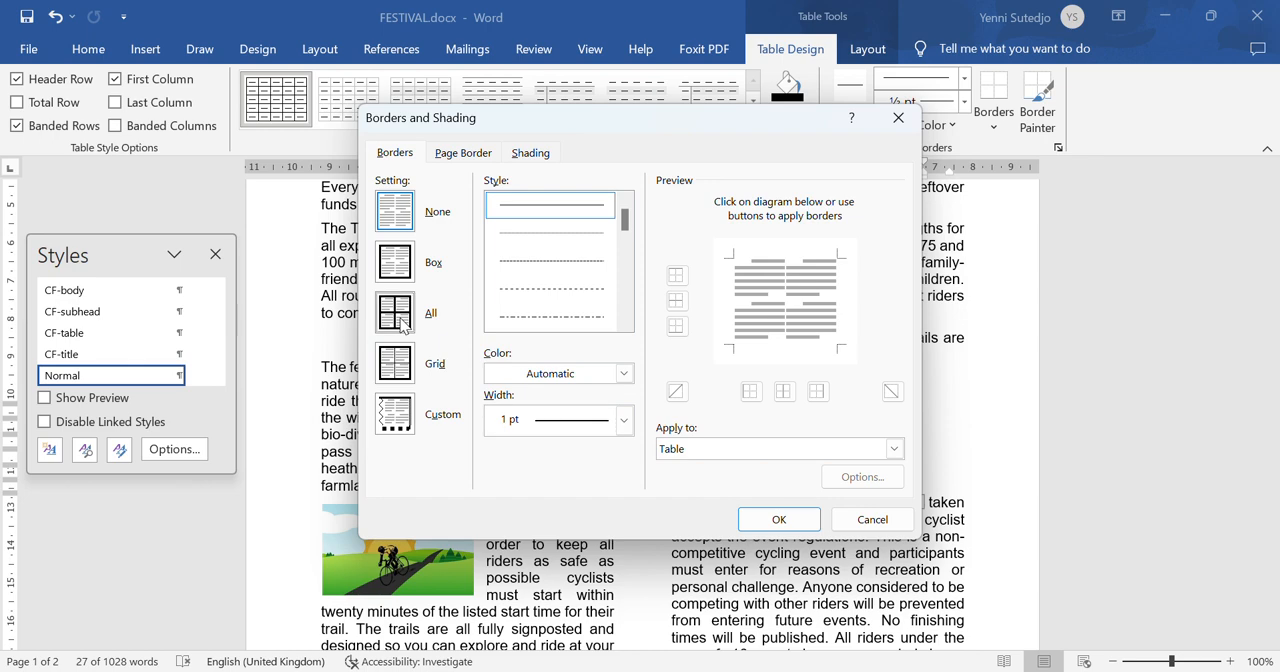
{"action": "left_click", "coordinate": [780, 517]}
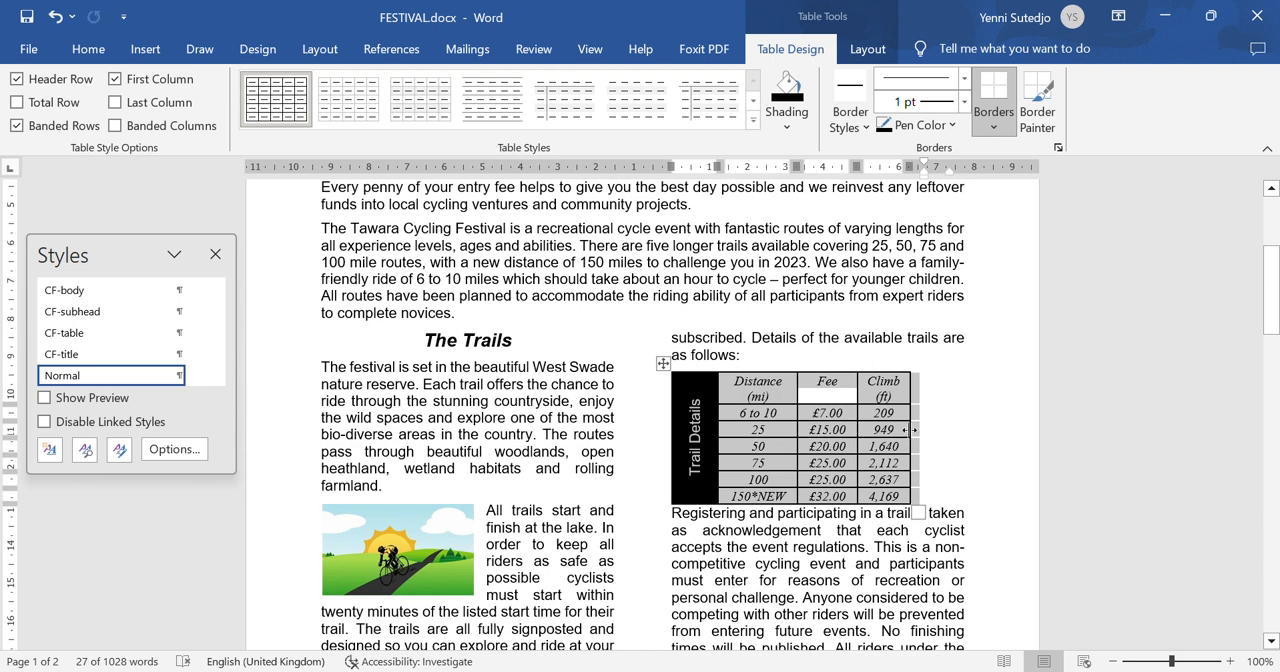
- Widen the table to the text column's edge and adjust the Distance, Fee and Climb column widths so each row fits on one line
{"action": "left_click_drag", "start_coordinate": [911, 429], "coordinate": [965, 437]}
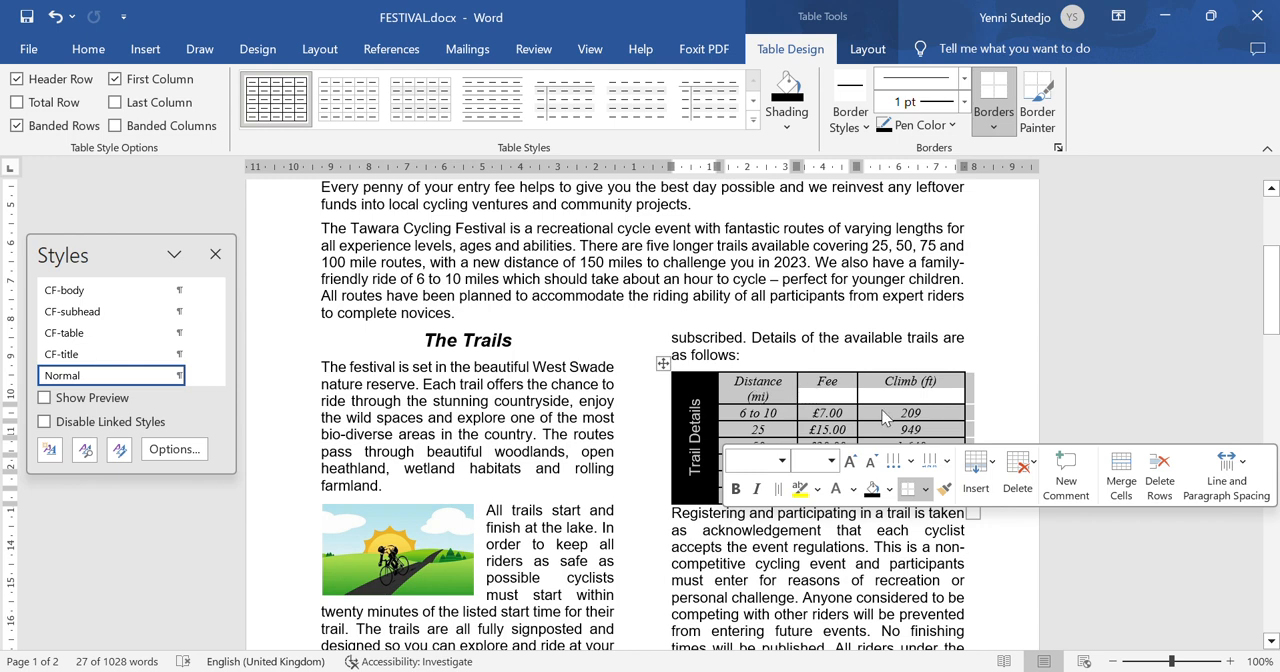
{"action": "left_click_drag", "start_coordinate": [856, 392], "coordinate": [889, 394]}
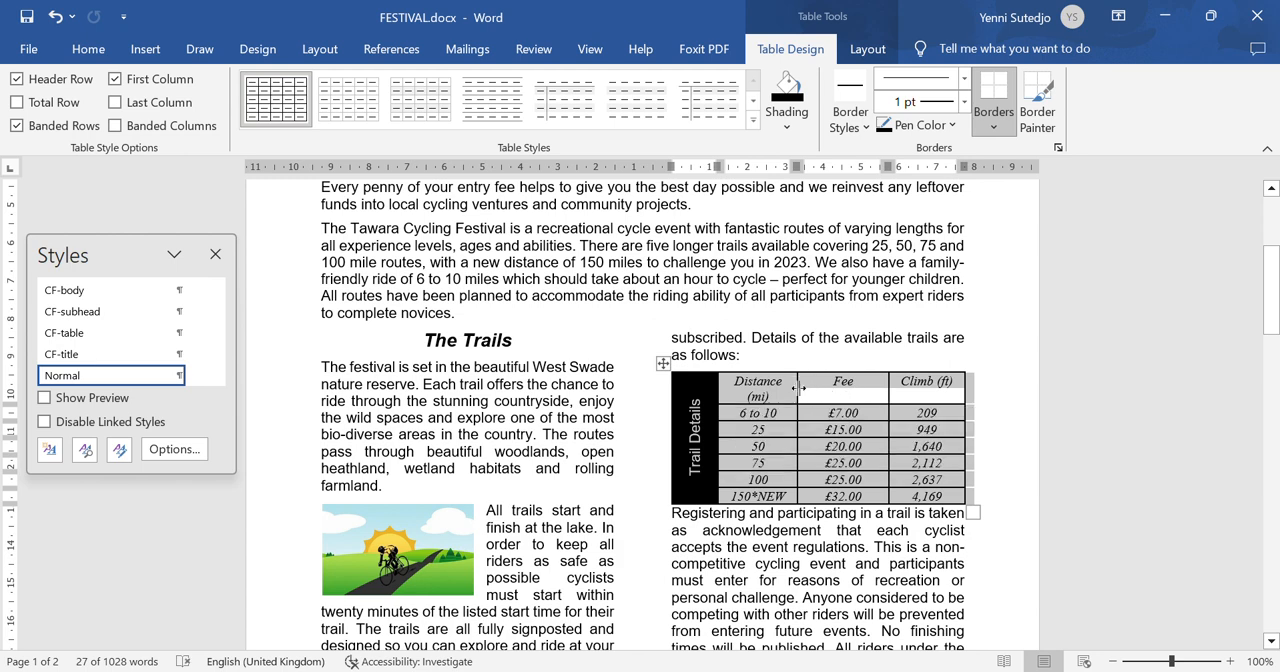
{"action": "left_click_drag", "start_coordinate": [797, 388], "coordinate": [815, 389]}
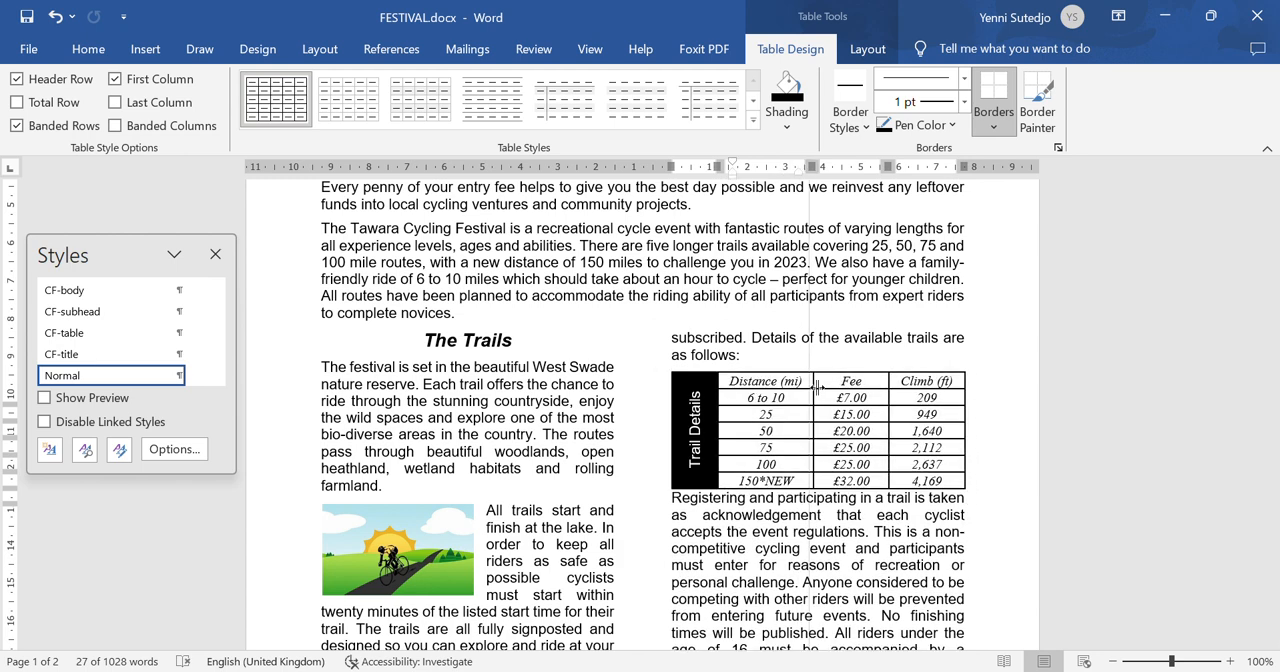
{"action": "left_click", "coordinate": [1014, 517]}
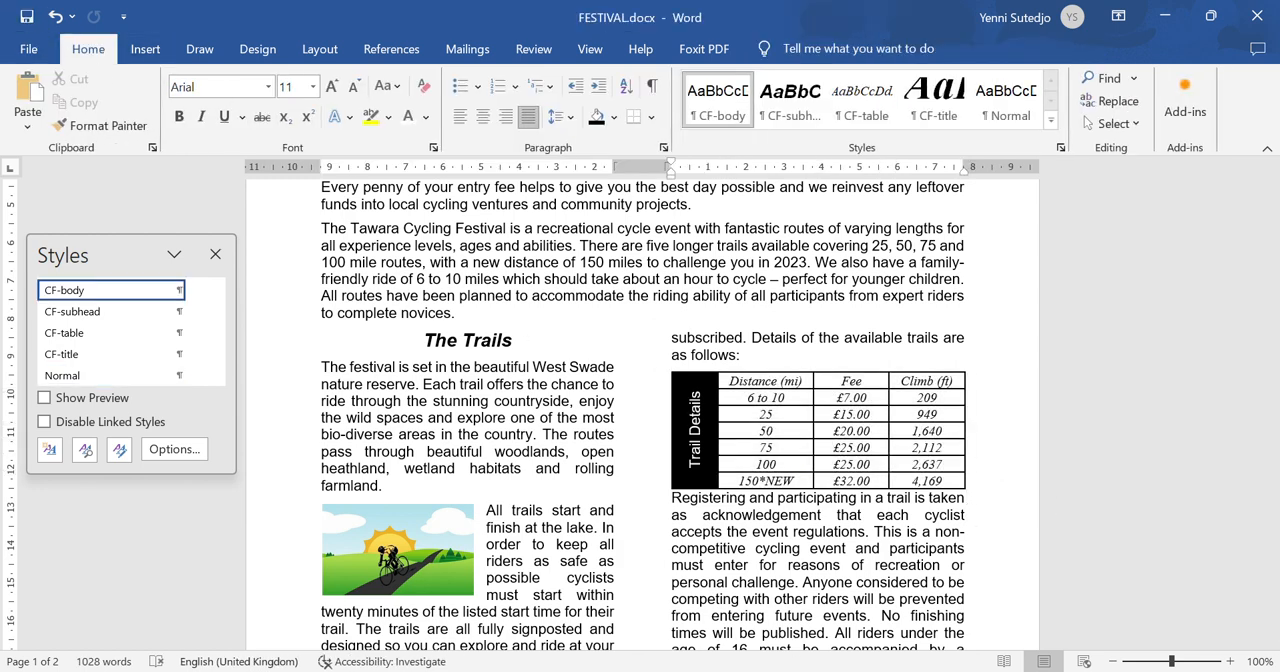
- Switch to Foxit PhantomPDF and recheck step 12's remaining requirements for the table's fit and the space after it
{"action": "left_click", "coordinate": [912, 671]}
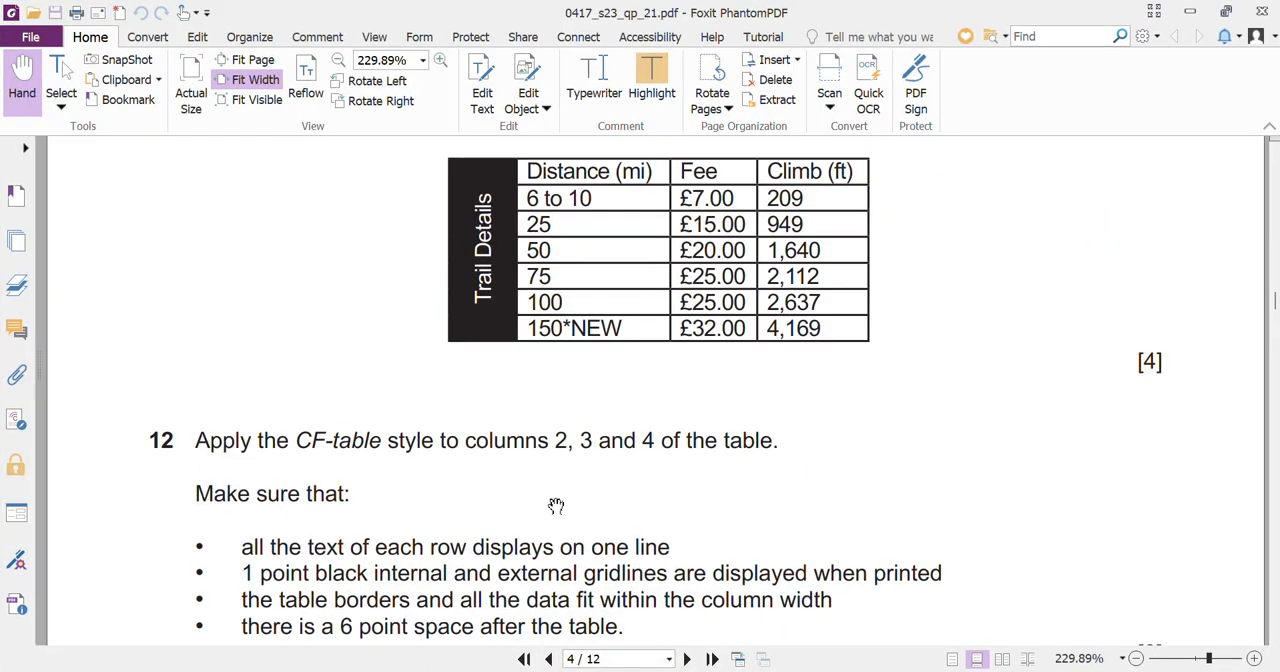
{"action": "scroll", "coordinate": [524, 521], "scroll_direction": "down", "scroll_amount": 1}
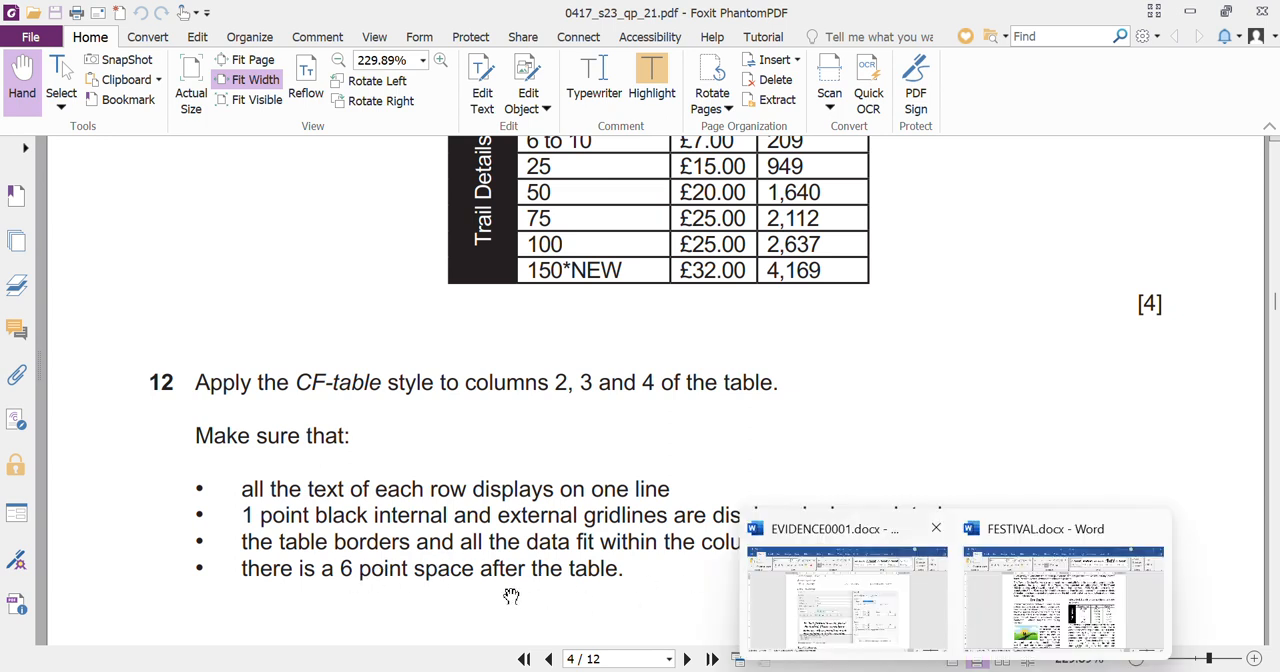
- Switch to FESTIVAL in Word and set 6 pt spacing before the paragraph that follows the trail details table
{"action": "mouse_move", "coordinate": [956, 671]}
{"action": "left_click", "coordinate": [1032, 616]}
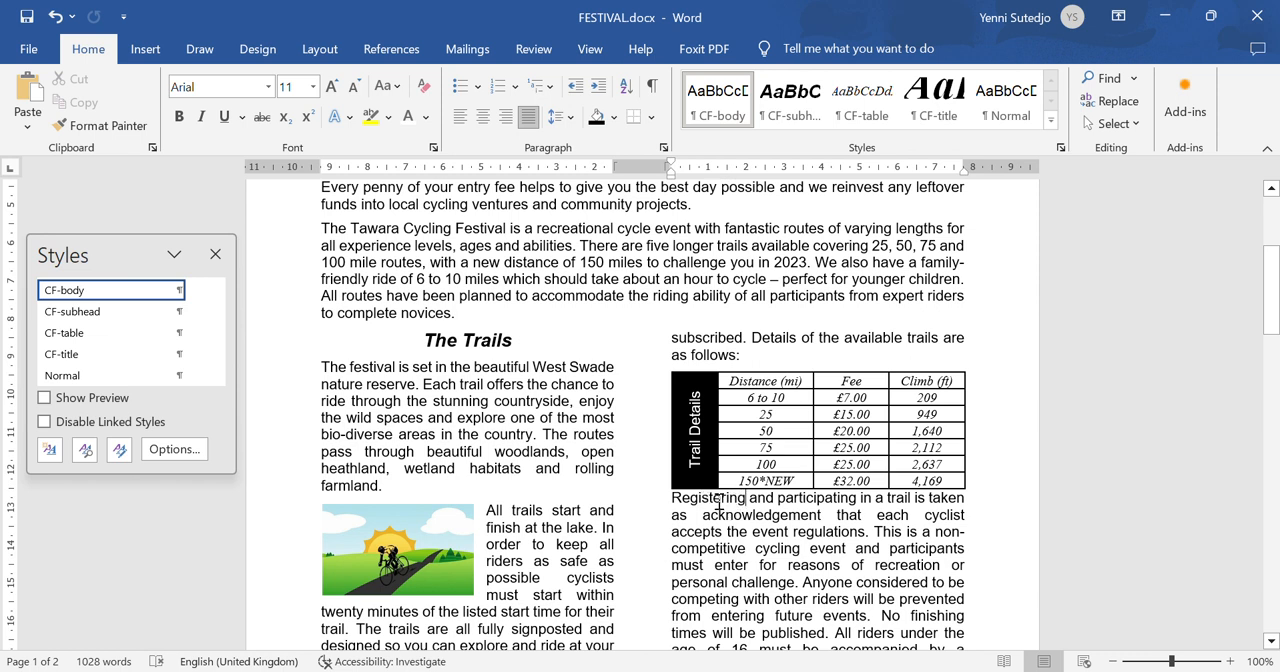
{"action": "left_click", "coordinate": [568, 117]}
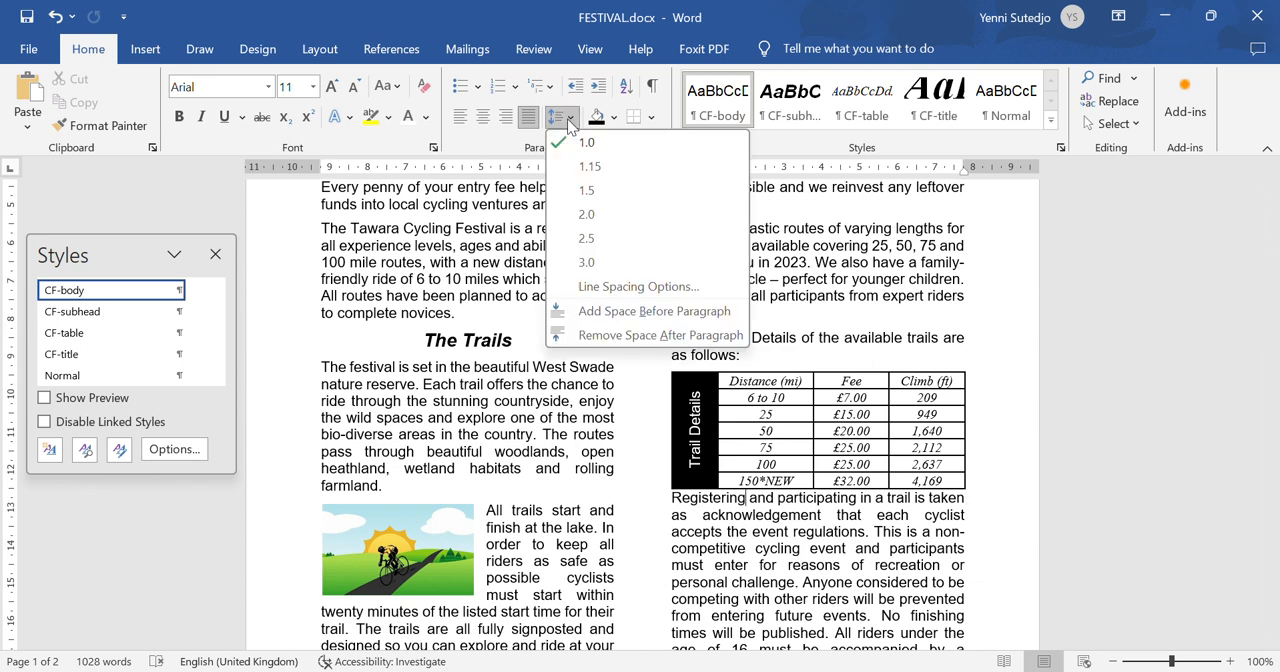
{"action": "left_click", "coordinate": [603, 287]}
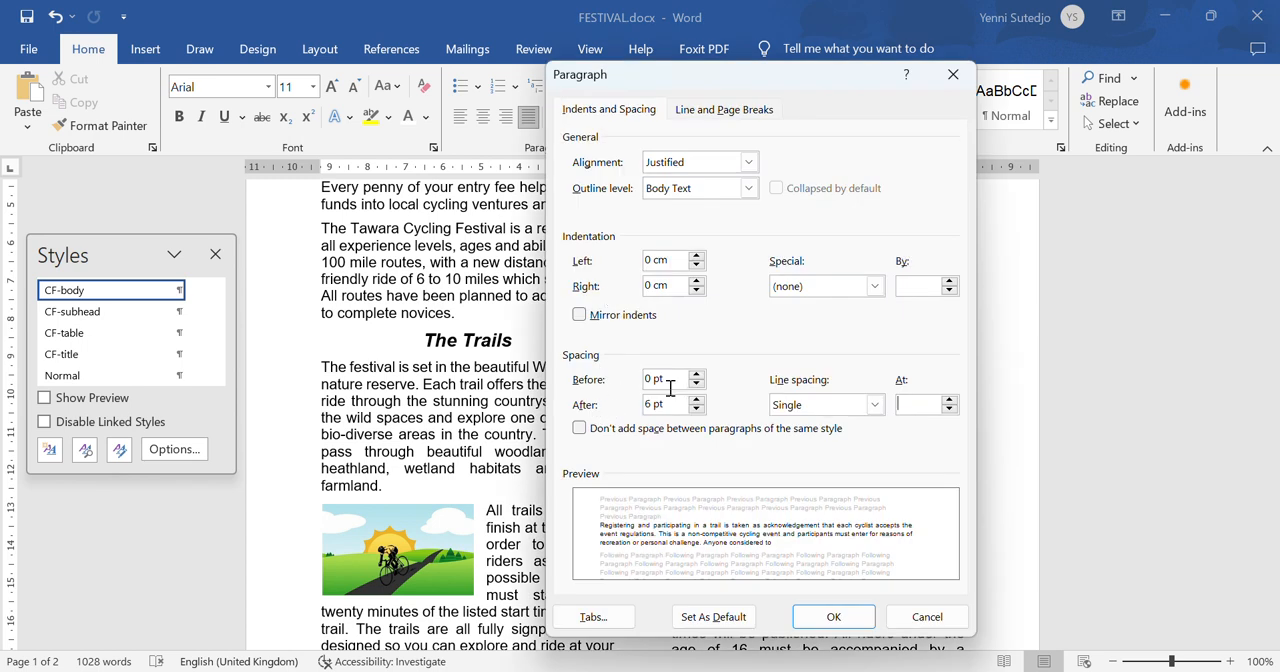
{"action": "left_click", "coordinate": [675, 381]}
{"action": "type", "text": "6"}
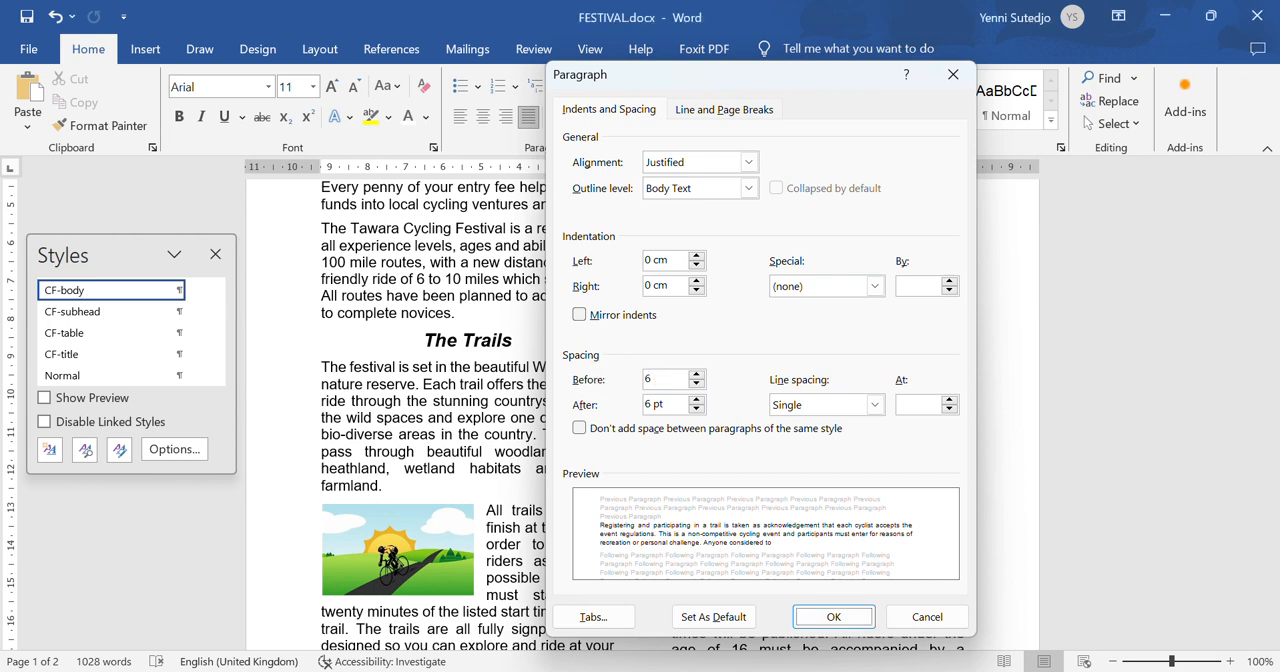
{"action": "left_click", "coordinate": [833, 616]}
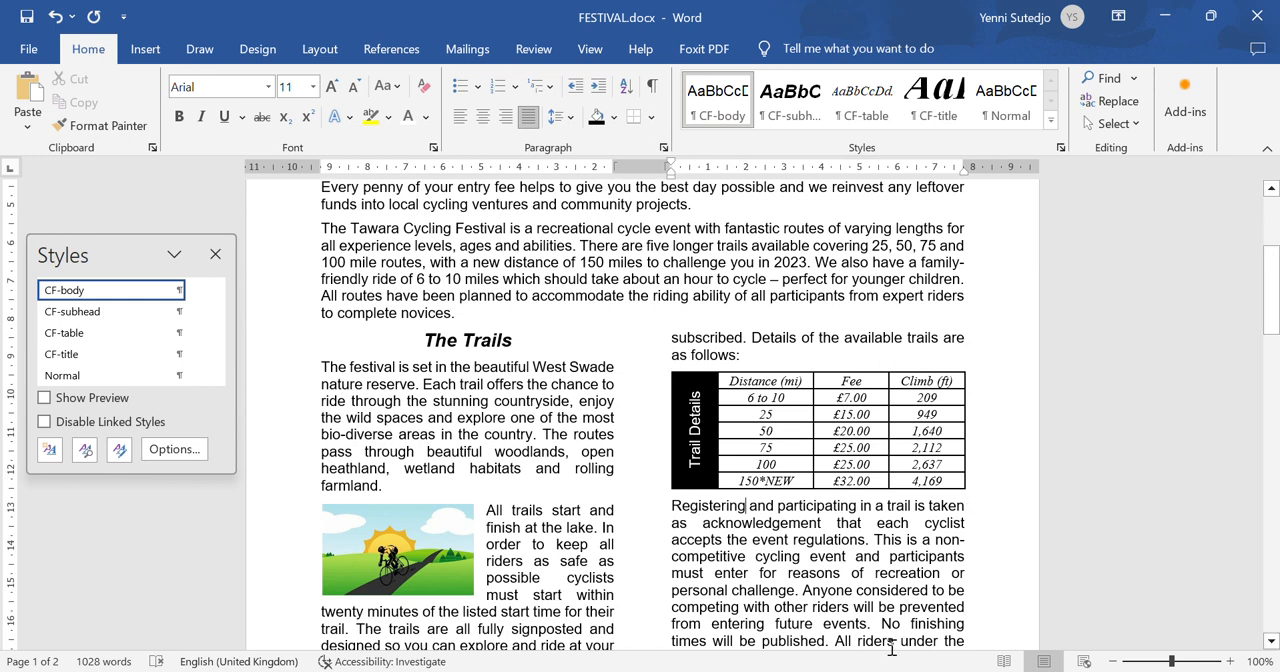
- Read step 13 of the question paper in Foxit PhantomPDF and format *NEW in FESTIVAL's trail details table as superscript
{"action": "left_click", "coordinate": [911, 671]}
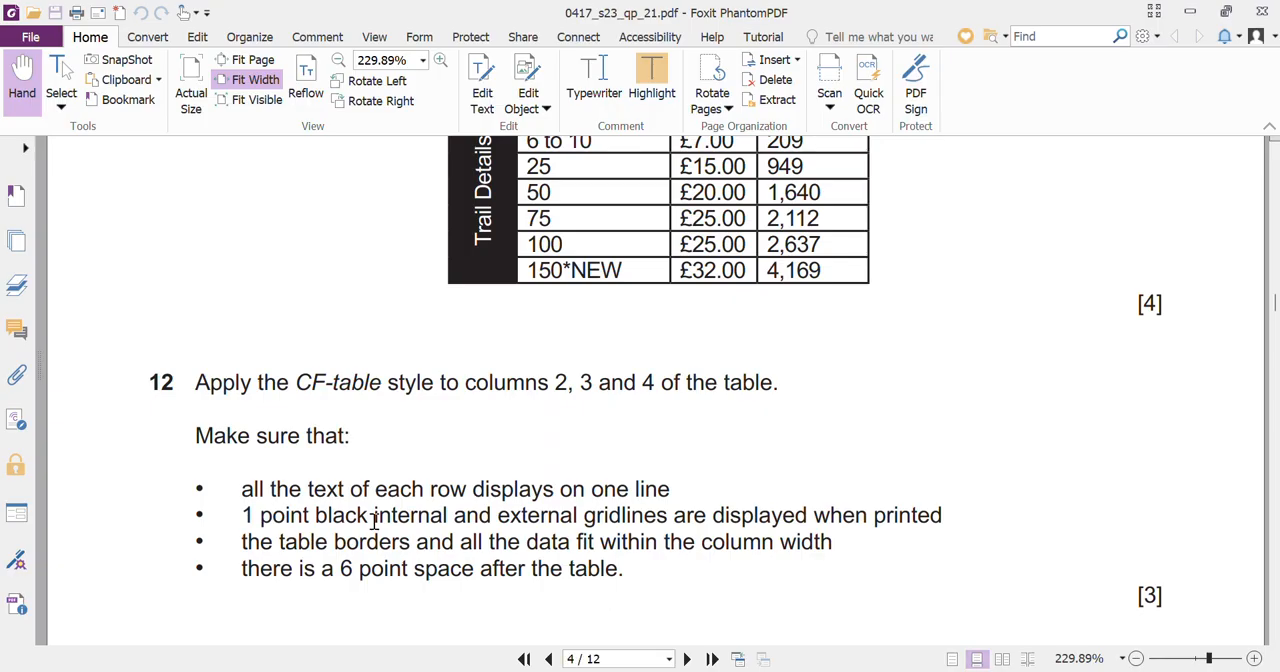
{"action": "scroll", "coordinate": [373, 523], "scroll_direction": "down", "scroll_amount": 3}
{"action": "scroll", "coordinate": [373, 523], "scroll_direction": "down", "scroll_amount": 4}
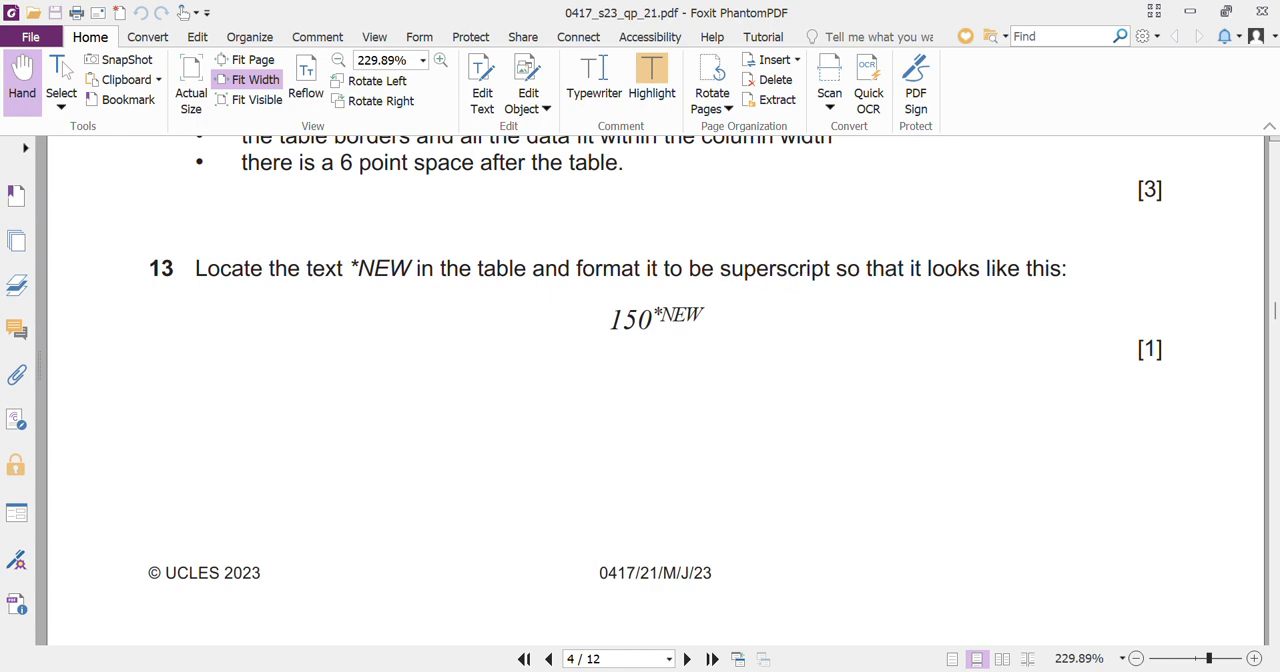
{"action": "left_click", "coordinate": [867, 671]}
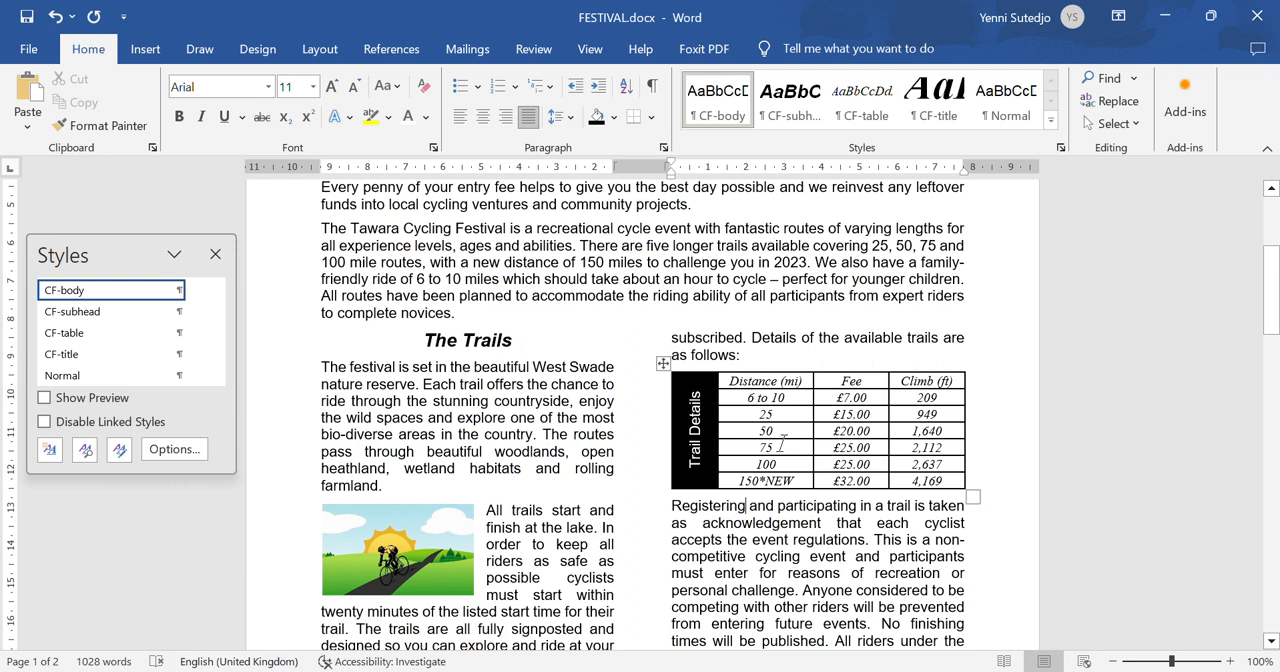
{"action": "left_click_drag", "start_coordinate": [762, 478], "coordinate": [800, 481]}
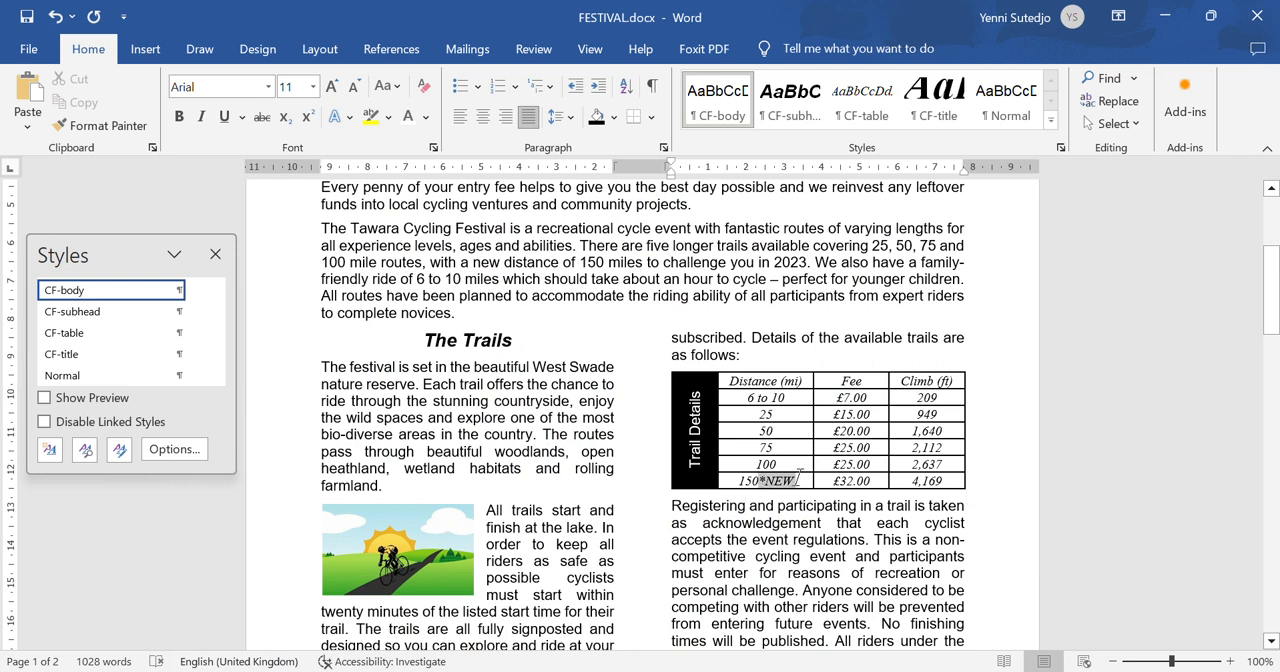
{"action": "left_click", "coordinate": [310, 120]}
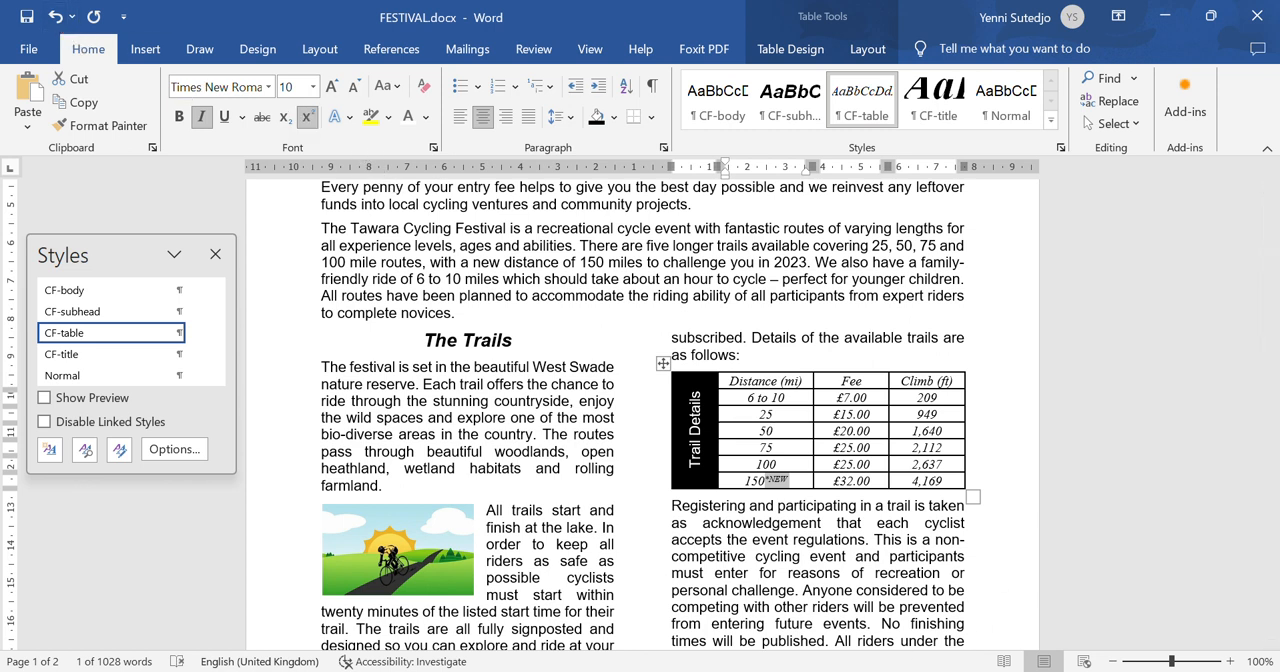
- Switch to Foxit PhantomPDF and read step 14's requirements for spell checking and proofreading the document
{"action": "key", "text": "alt+Tab"}
{"action": "scroll", "coordinate": [492, 508], "scroll_direction": "down", "scroll_amount": 10}
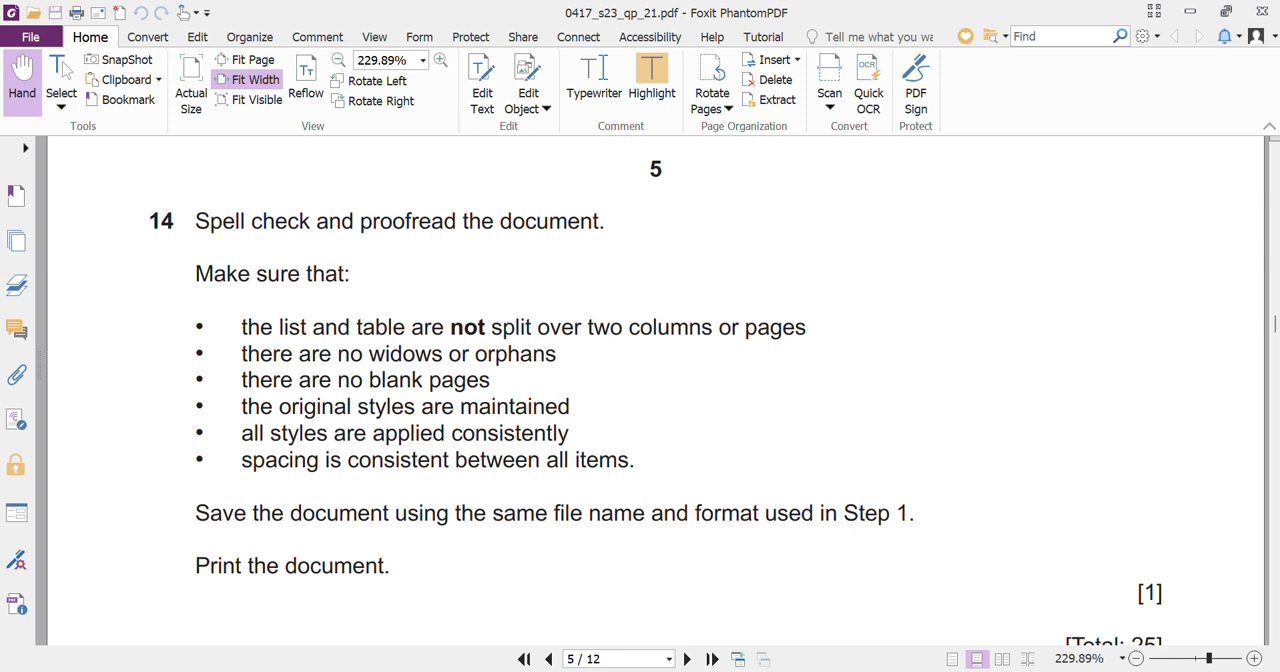
{"action": "key", "text": "alt+Tab"}
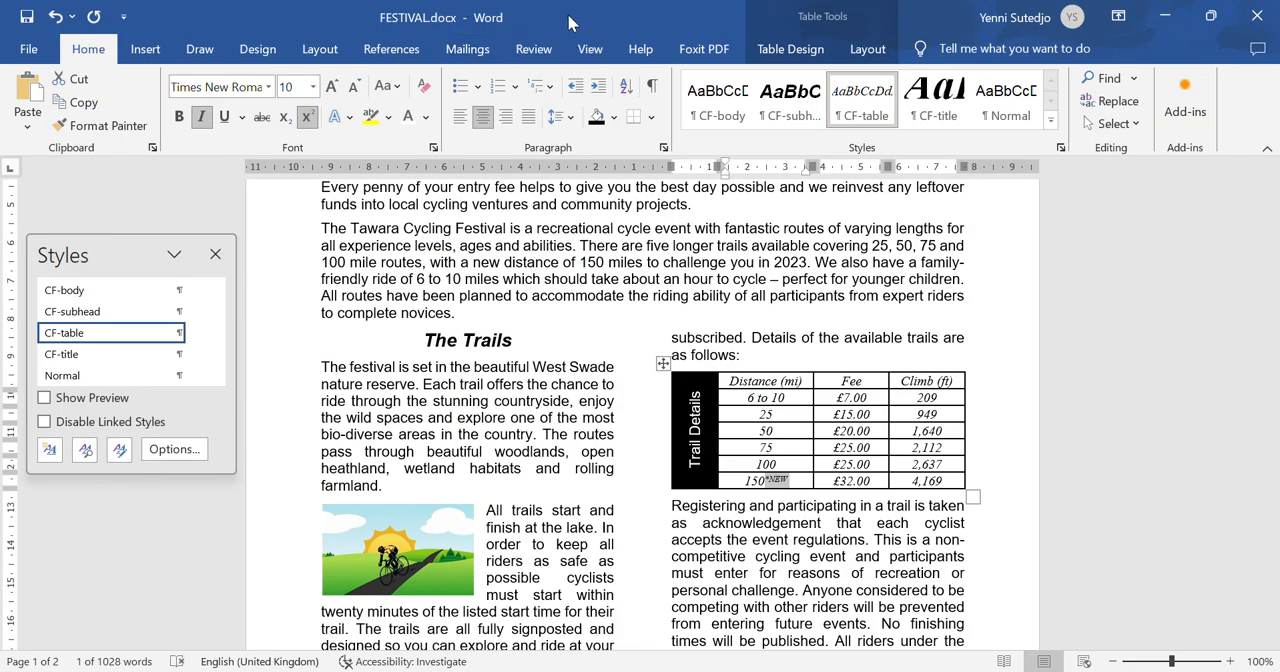
{"action": "key", "text": "alt+Tab"}
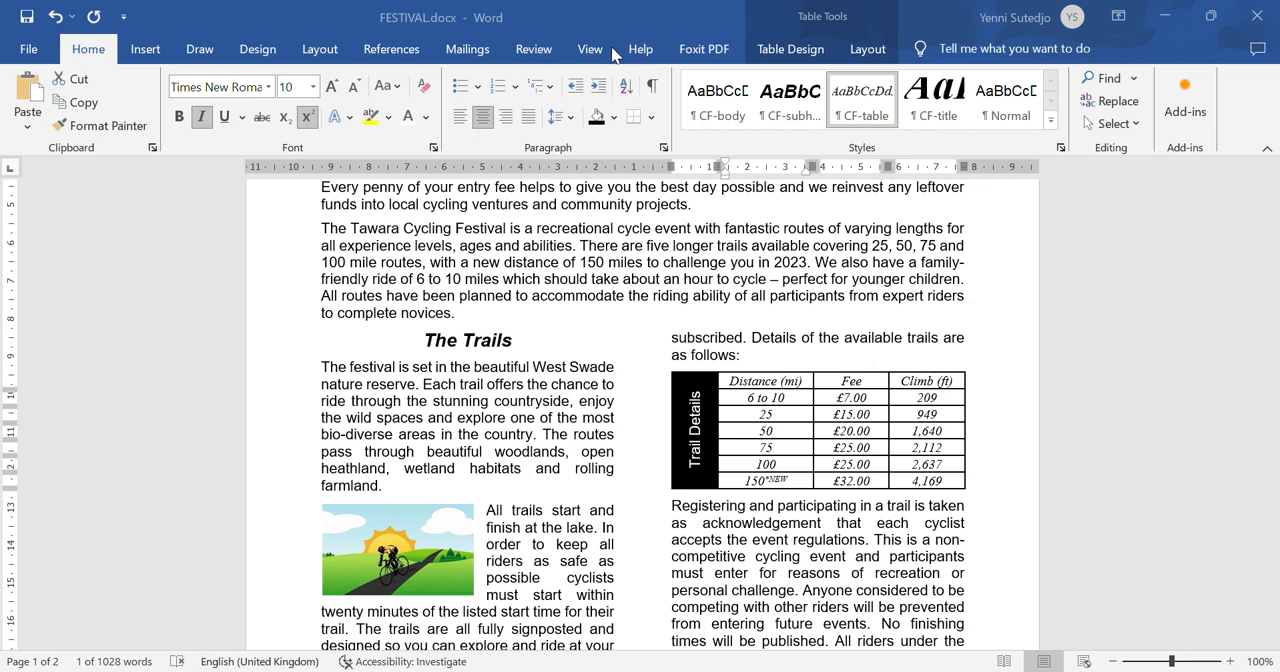
- Run the spelling and grammar check on the whole FESTIVAL document, ignore the comma suggestion for "concerns" once, and close the Styles pane
{"action": "key", "text": "ctrl+alt+shift+s"}
{"action": "left_click", "coordinate": [1214, 17]}
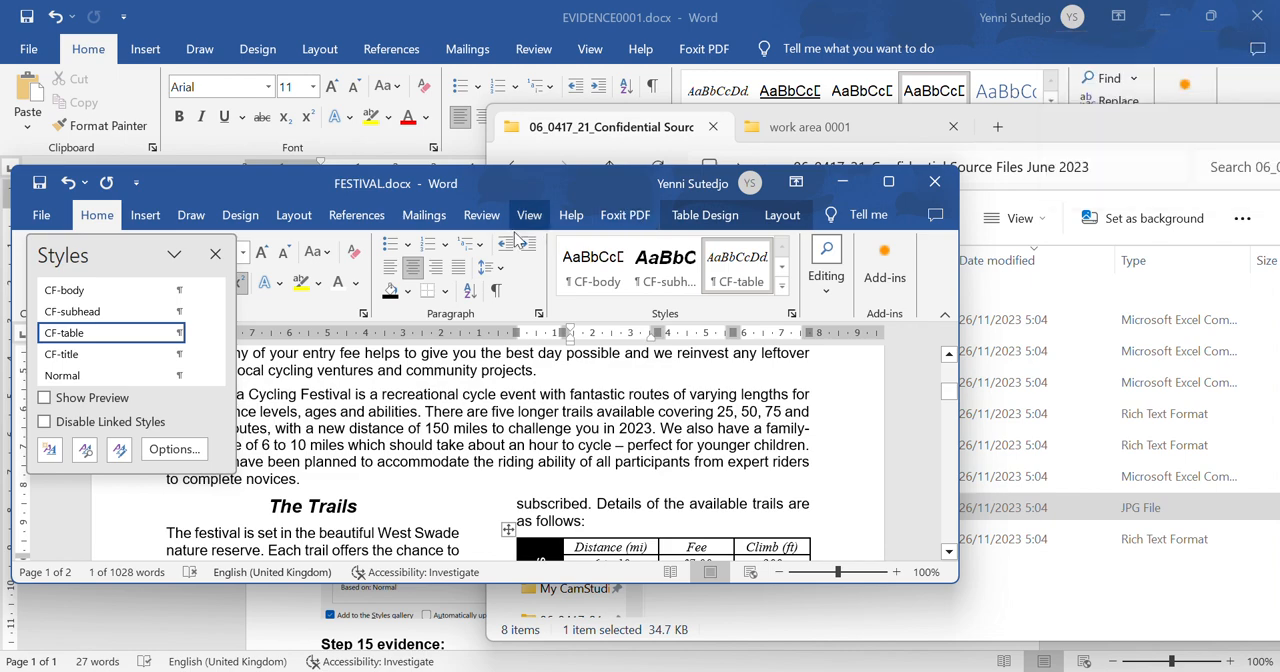
{"action": "left_click", "coordinate": [487, 220]}
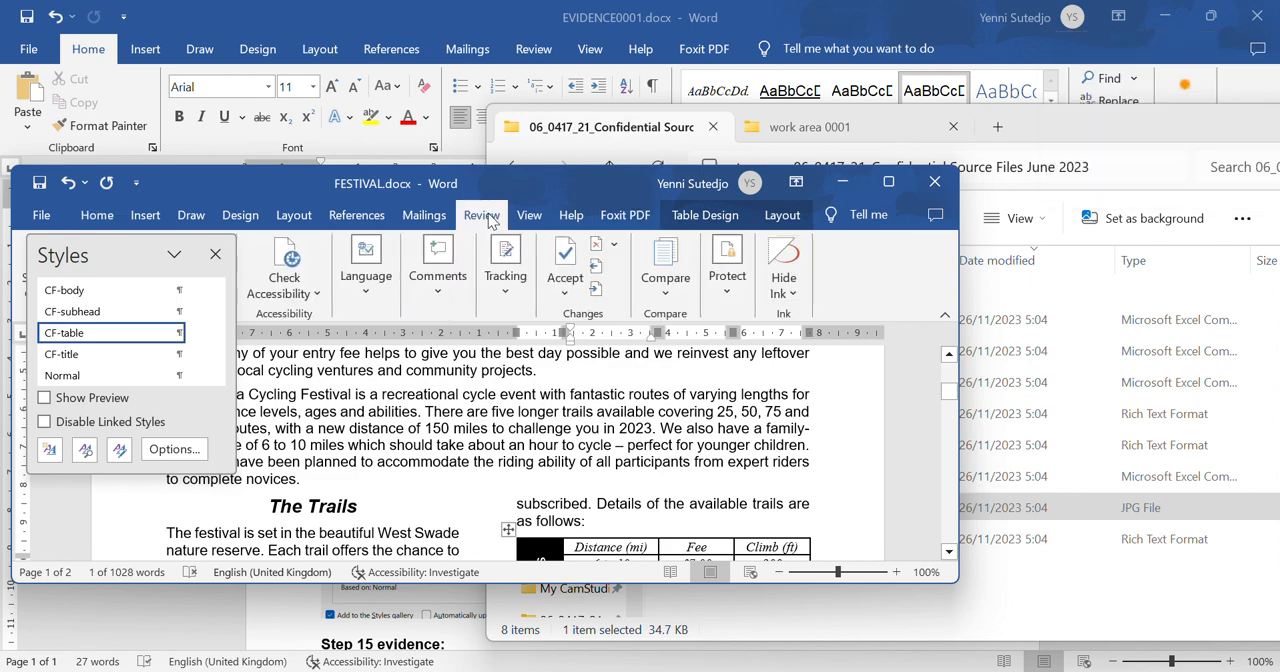
{"action": "double_click", "coordinate": [577, 178]}
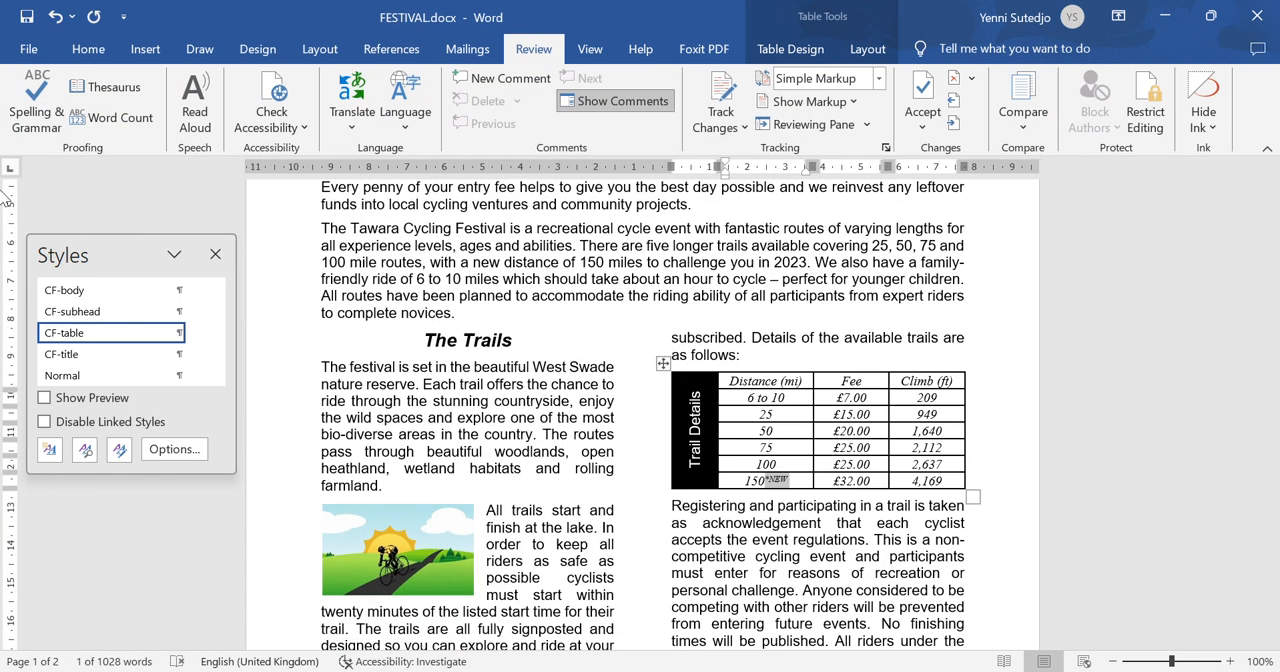
{"action": "left_click", "coordinate": [25, 118]}
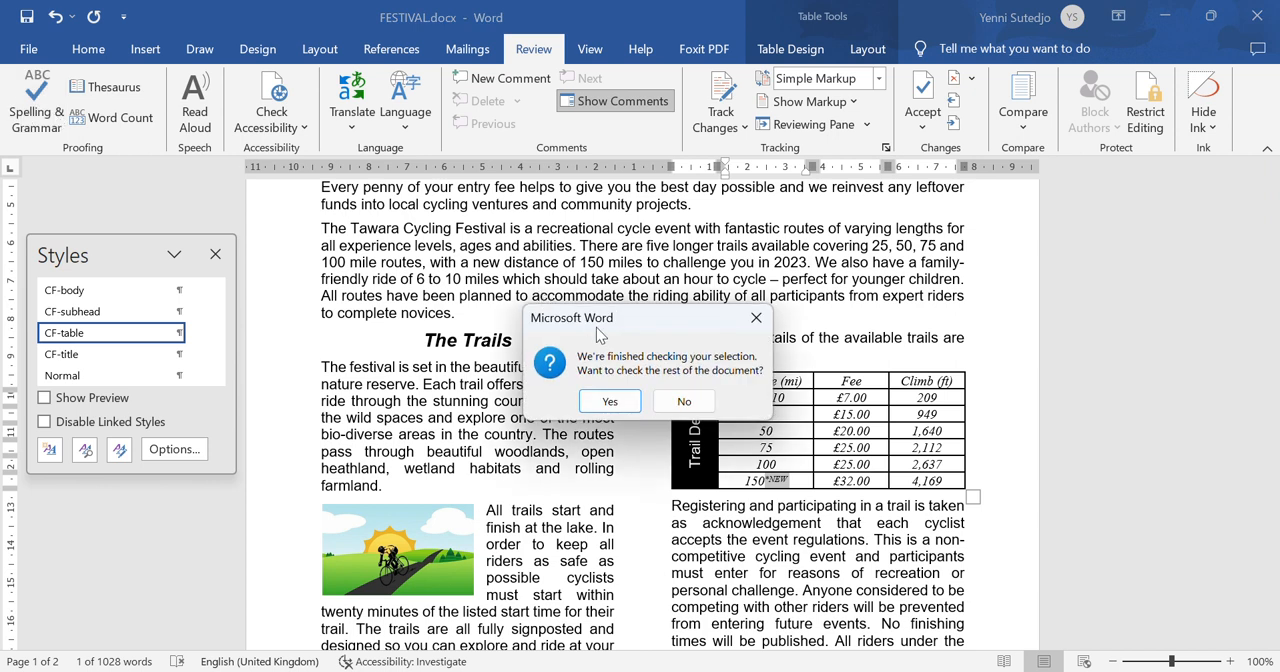
{"action": "left_click", "coordinate": [609, 400]}
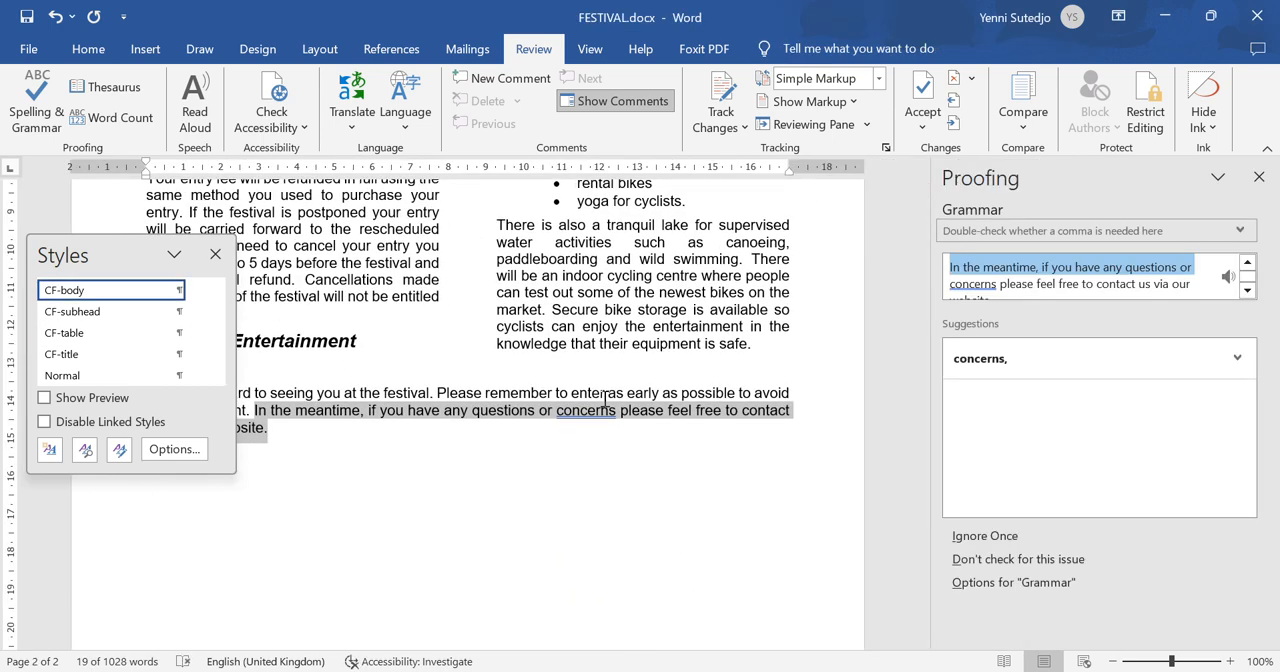
{"action": "left_click", "coordinate": [983, 537]}
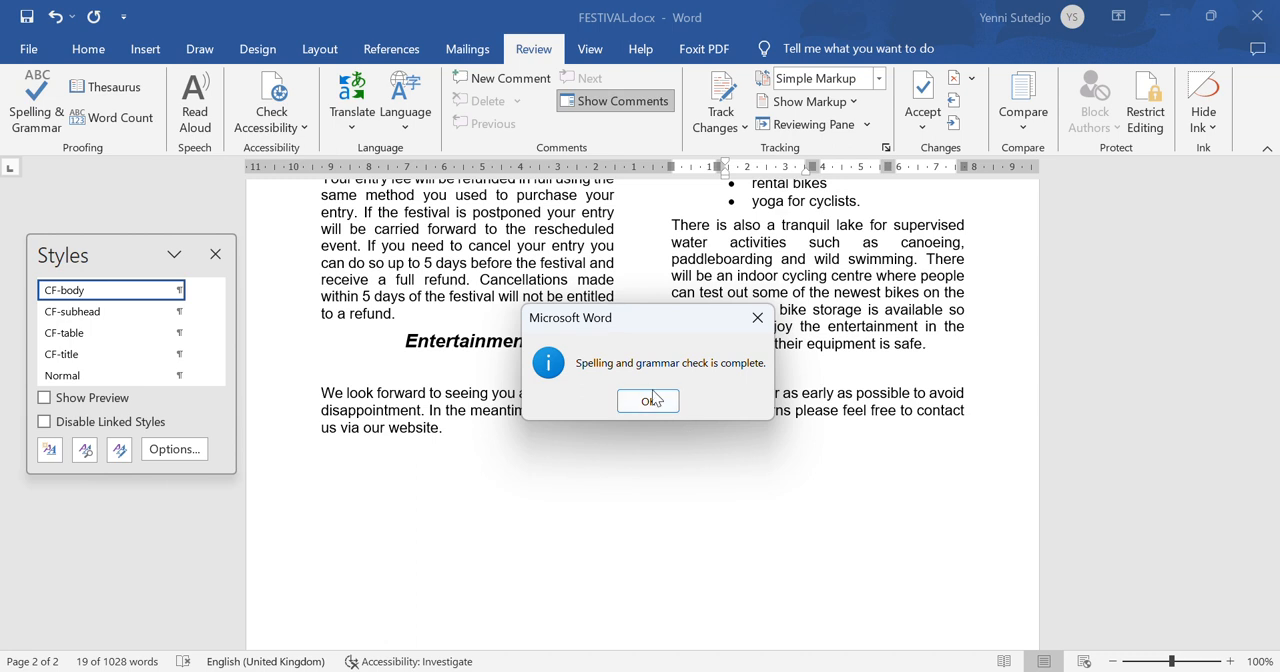
{"action": "left_click", "coordinate": [650, 401]}
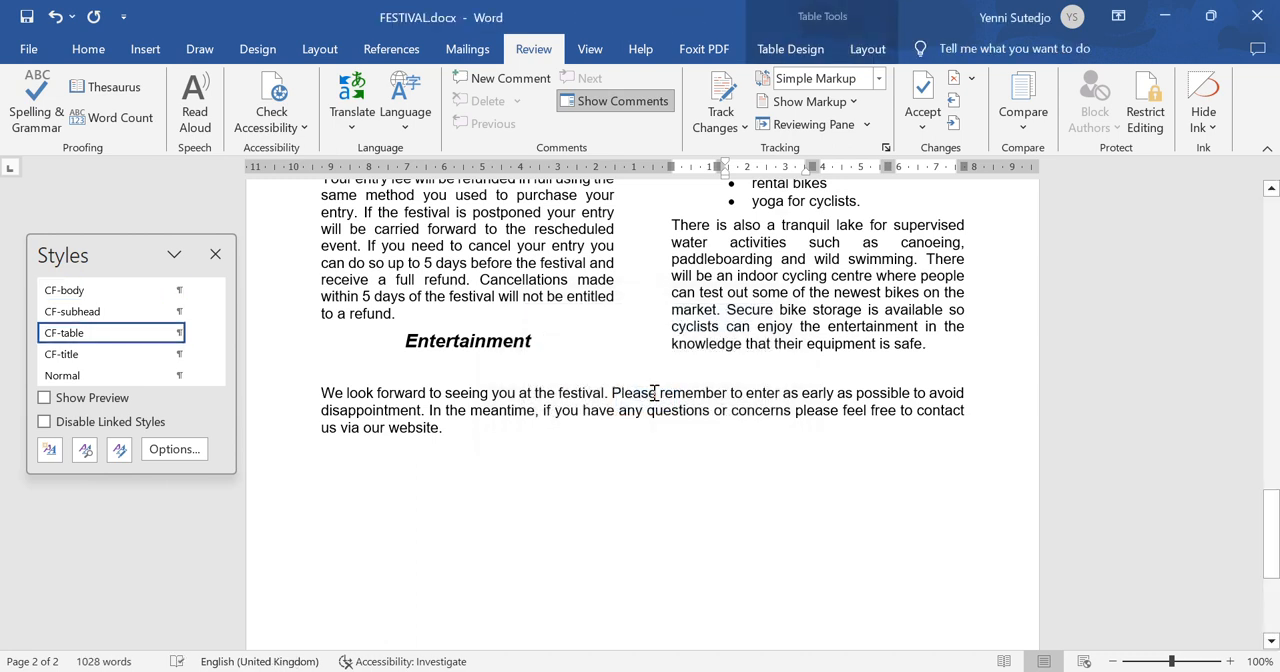
{"action": "left_click", "coordinate": [215, 254]}
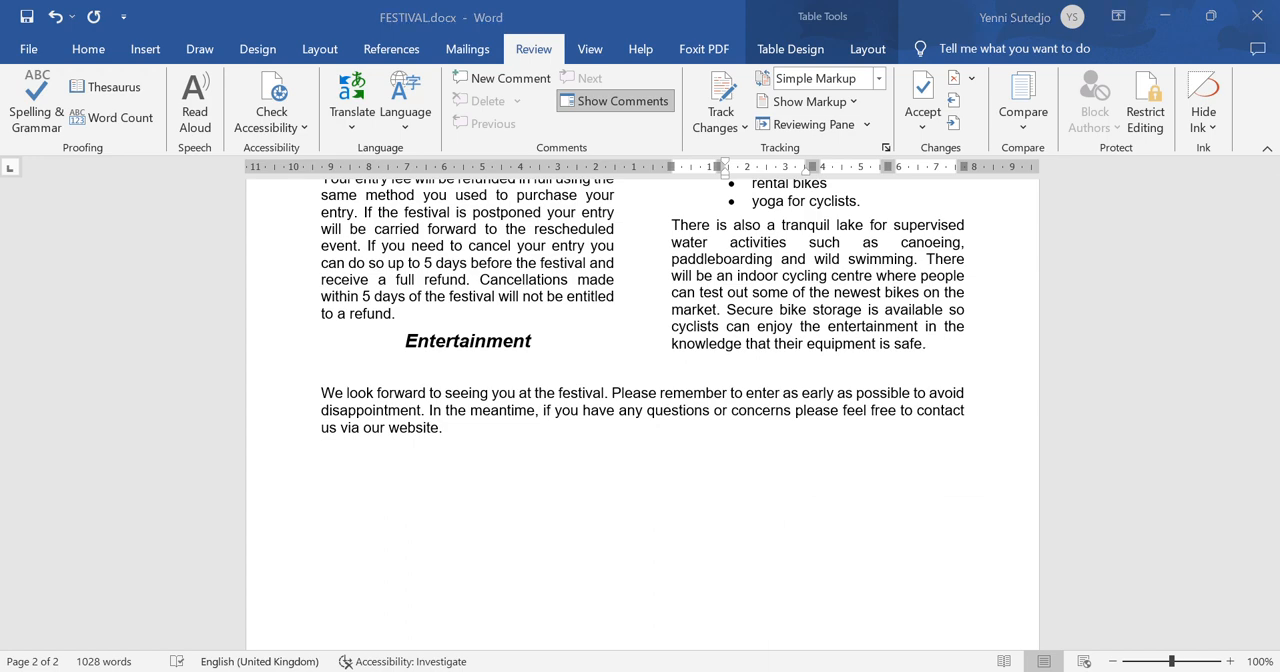
- Compare FESTIVAL's table and column layout with the step 14 requirements in the question paper
{"action": "left_click", "coordinate": [912, 671]}
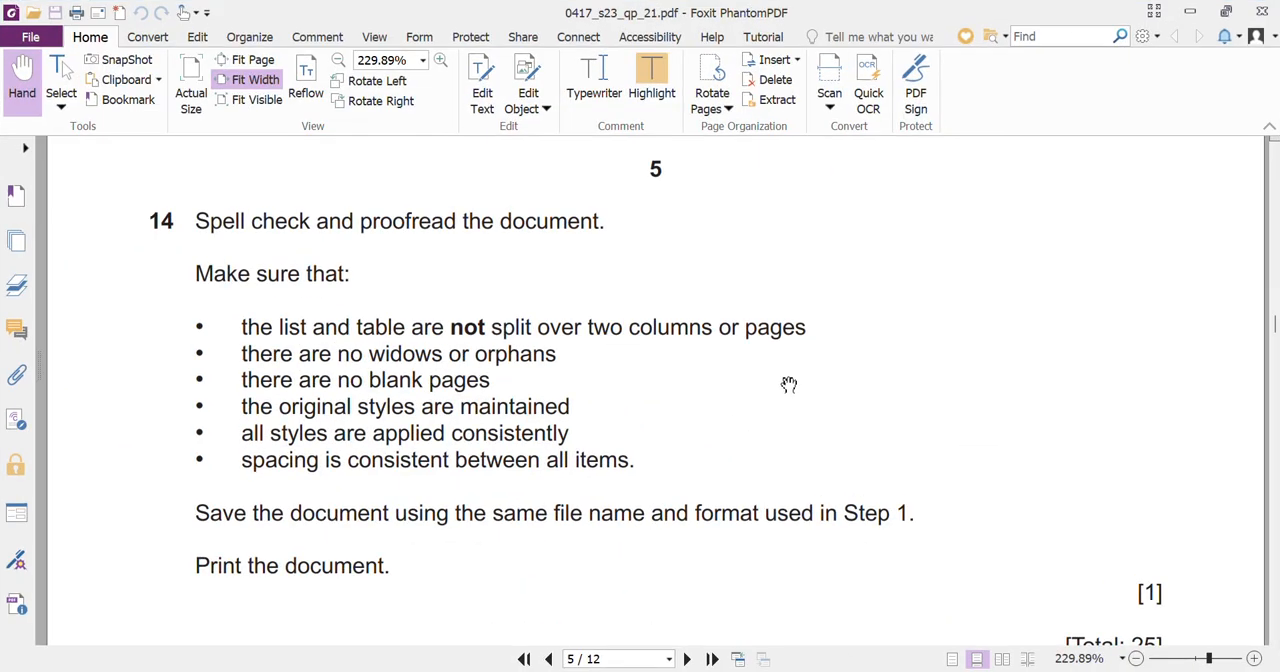
{"action": "left_click", "coordinate": [912, 671]}
{"action": "left_click_drag", "start_coordinate": [1273, 484], "coordinate": [1273, 430]}
{"action": "left_click_drag", "start_coordinate": [1273, 450], "coordinate": [1270, 290]}
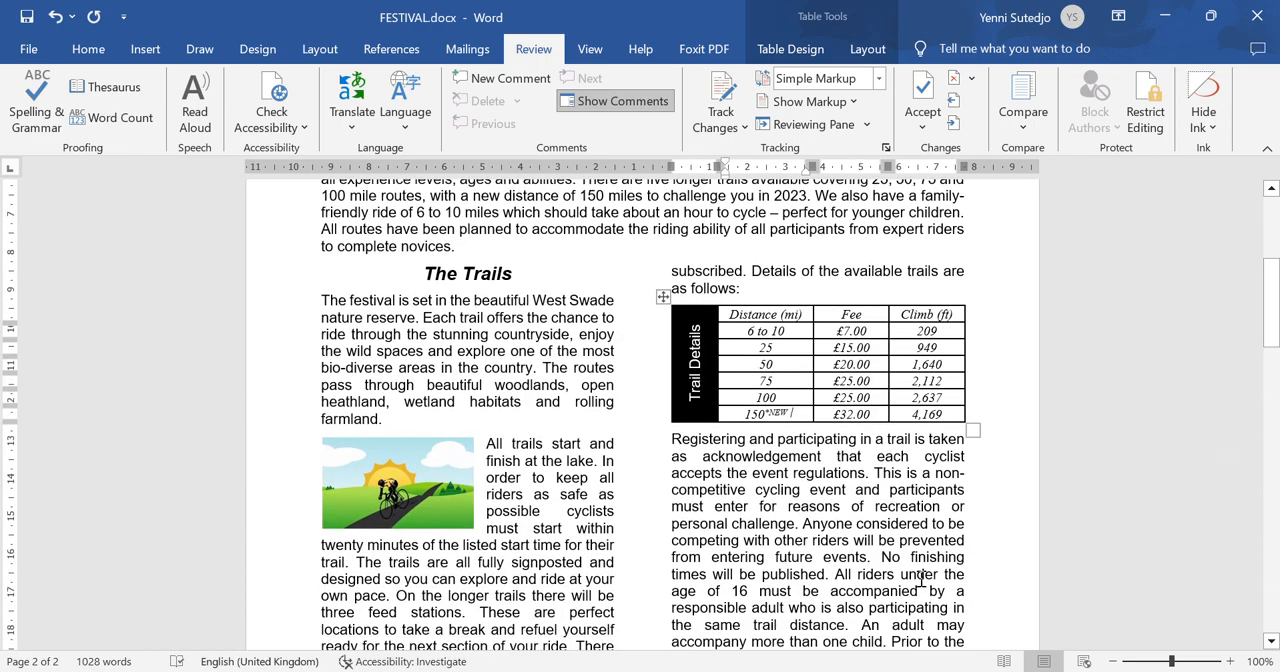
{"action": "left_click", "coordinate": [909, 671]}
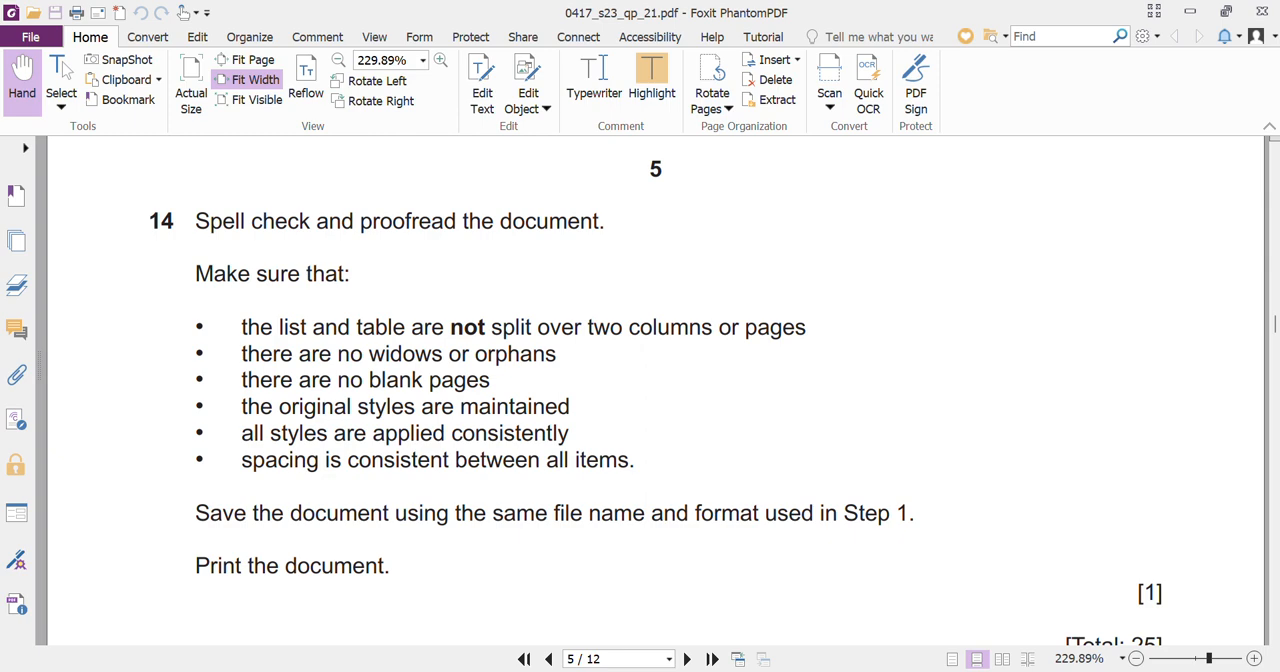
{"action": "left_click", "coordinate": [911, 671]}
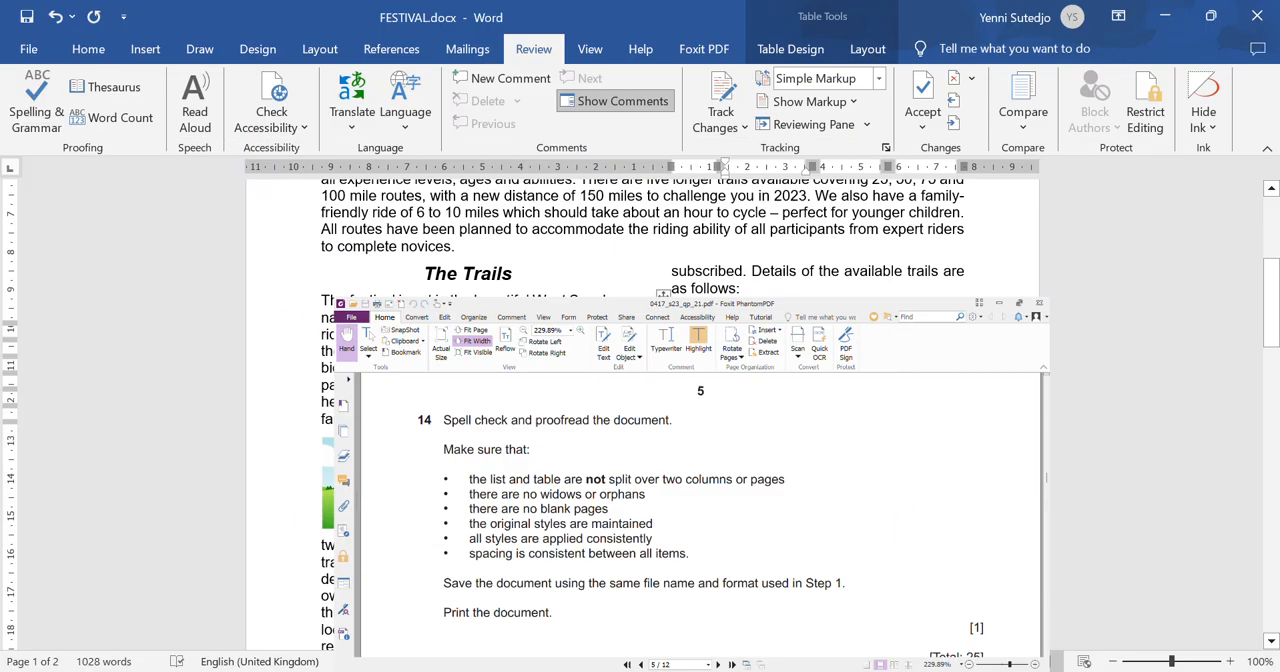
{"action": "mouse_move", "coordinate": [1276, 318]}
{"action": "left_mouse_down"}
{"action": "mouse_move", "coordinate": [1272, 268]}
{"action": "mouse_move", "coordinate": [1277, 400]}
{"action": "mouse_move", "coordinate": [1265, 310]}
{"action": "left_mouse_up"}
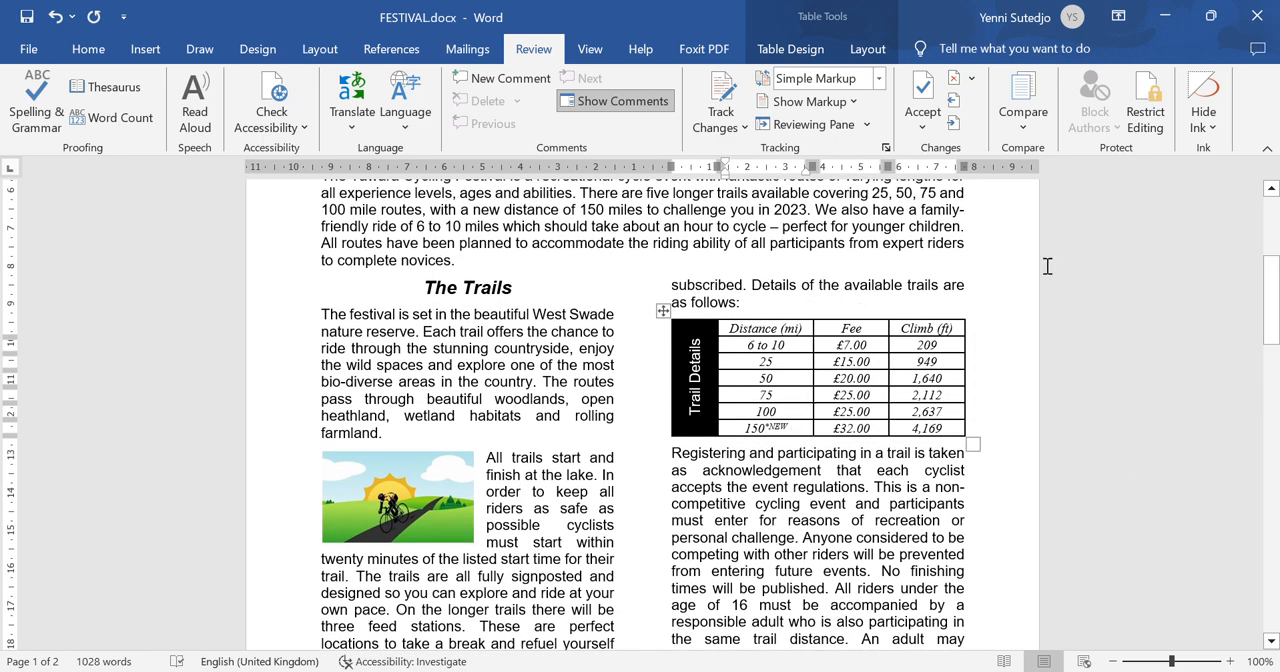
- Insert a column break before the Entertainment heading on page 2 so that it starts the second column
{"action": "left_click_drag", "start_coordinate": [1276, 300], "coordinate": [1274, 512]}
{"action": "left_click", "coordinate": [407, 482]}
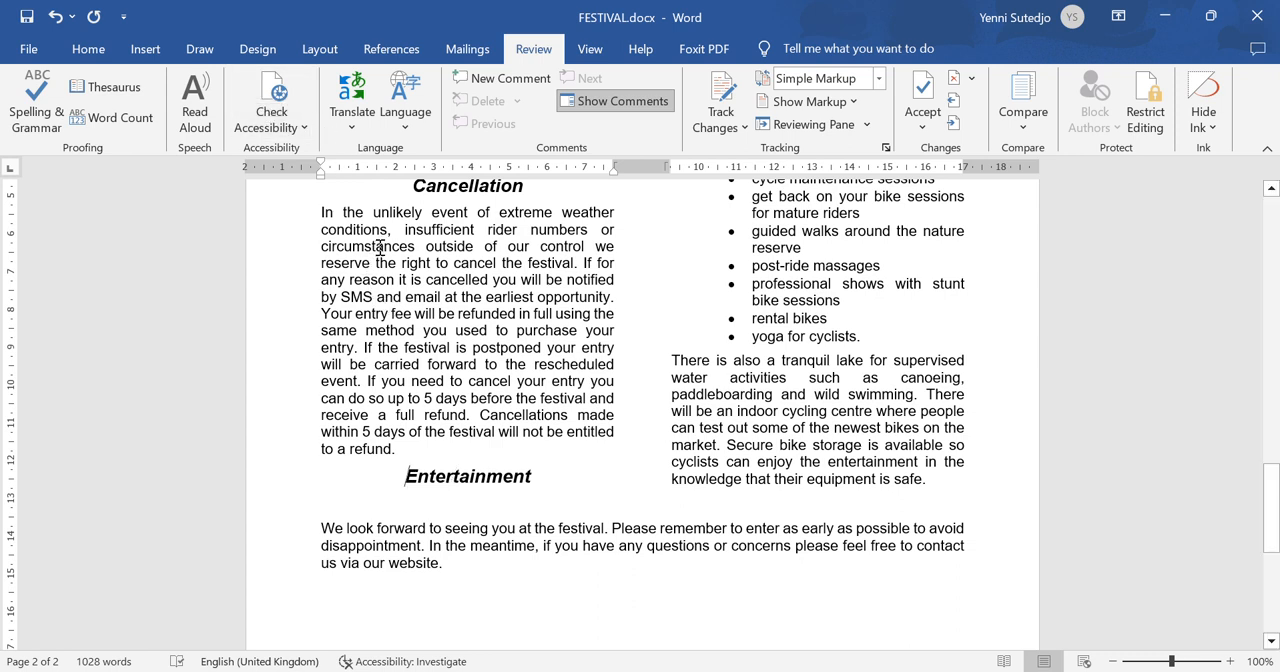
{"action": "left_click", "coordinate": [320, 50]}
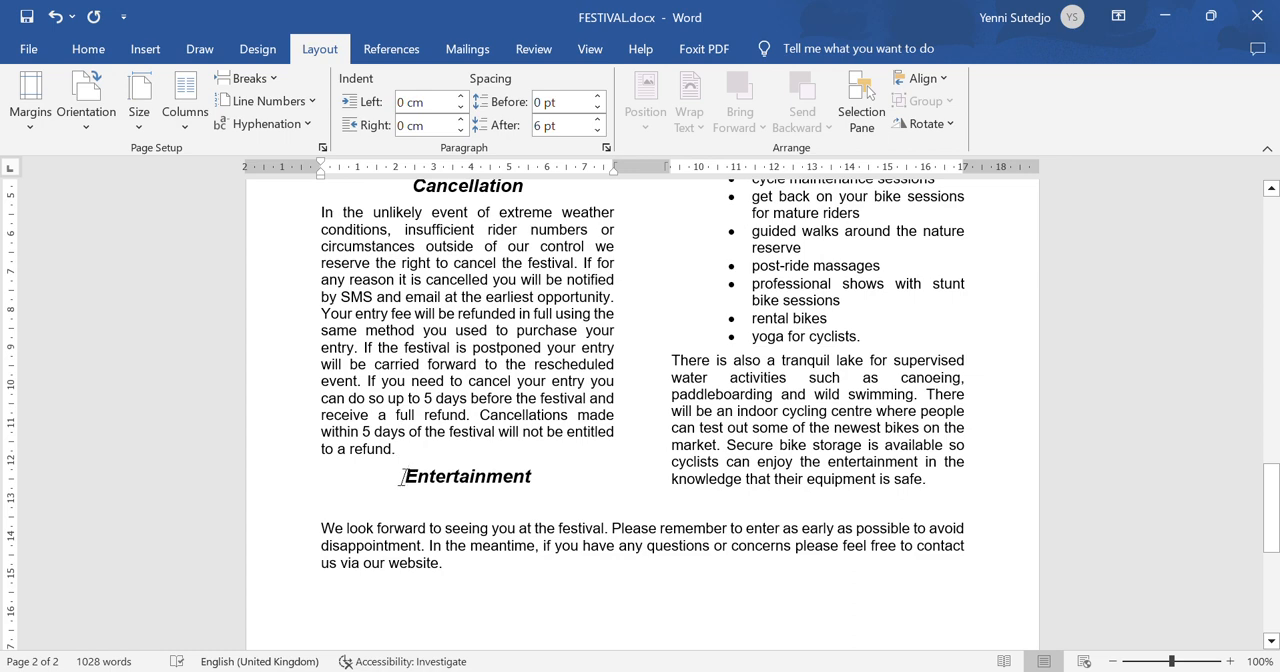
{"action": "left_click", "coordinate": [272, 80]}
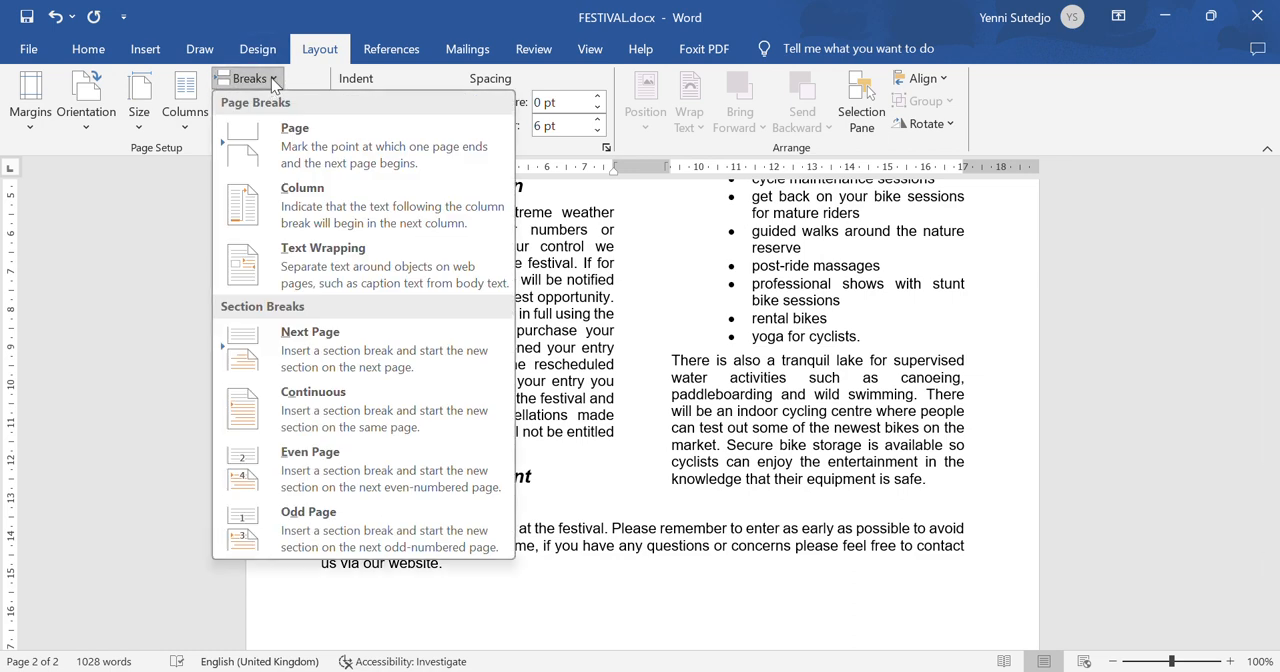
{"action": "left_click", "coordinate": [310, 216]}
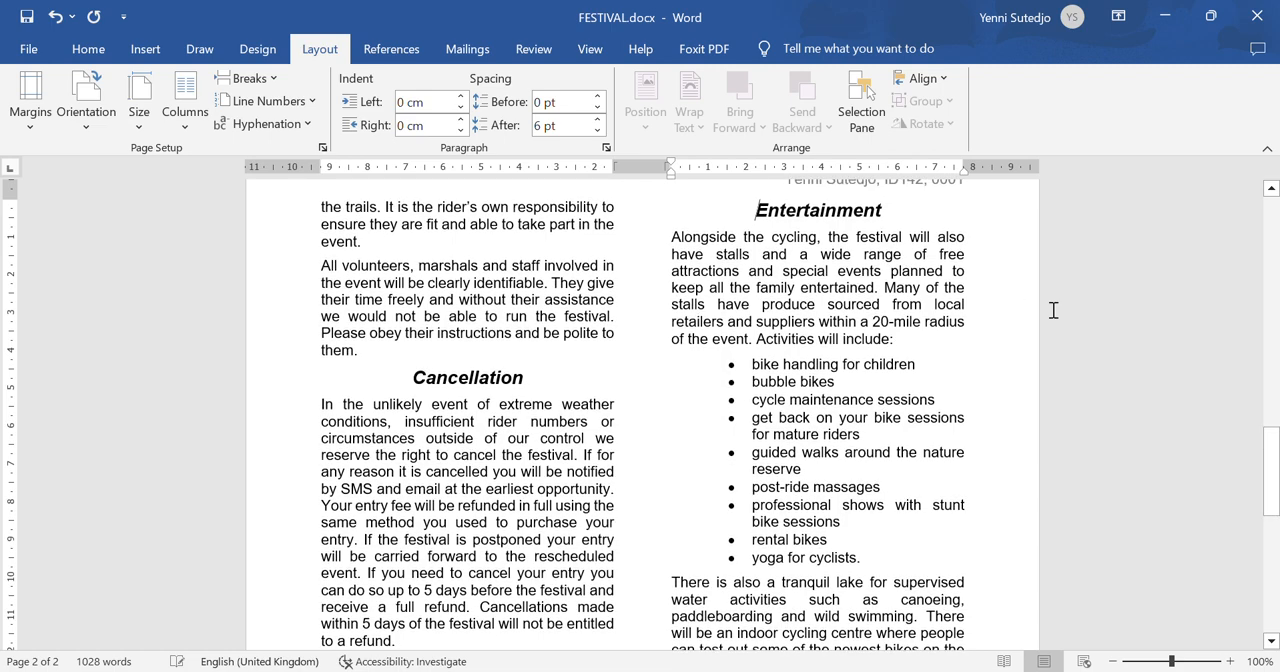
{"action": "left_click_drag", "start_coordinate": [1271, 470], "coordinate": [1271, 525]}
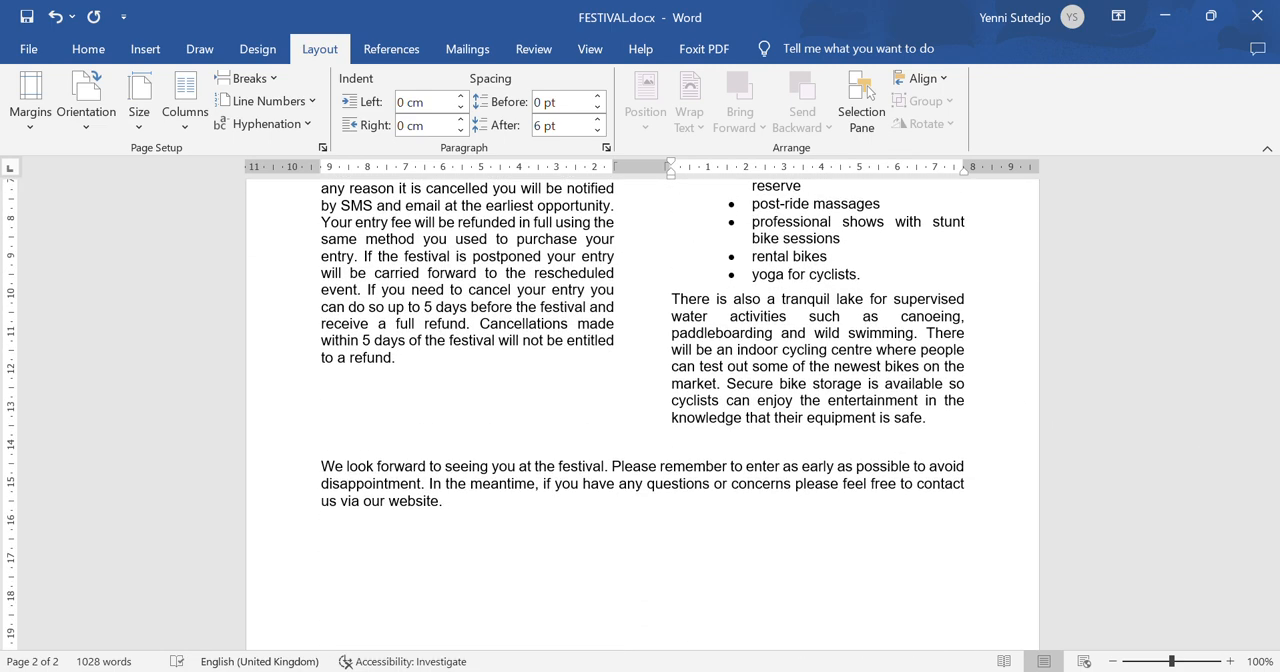
- Check step 14's requirements in the question paper and proofread FESTIVAL's layout and spacing across both pages against them
{"action": "key", "text": "alt+Tab"}
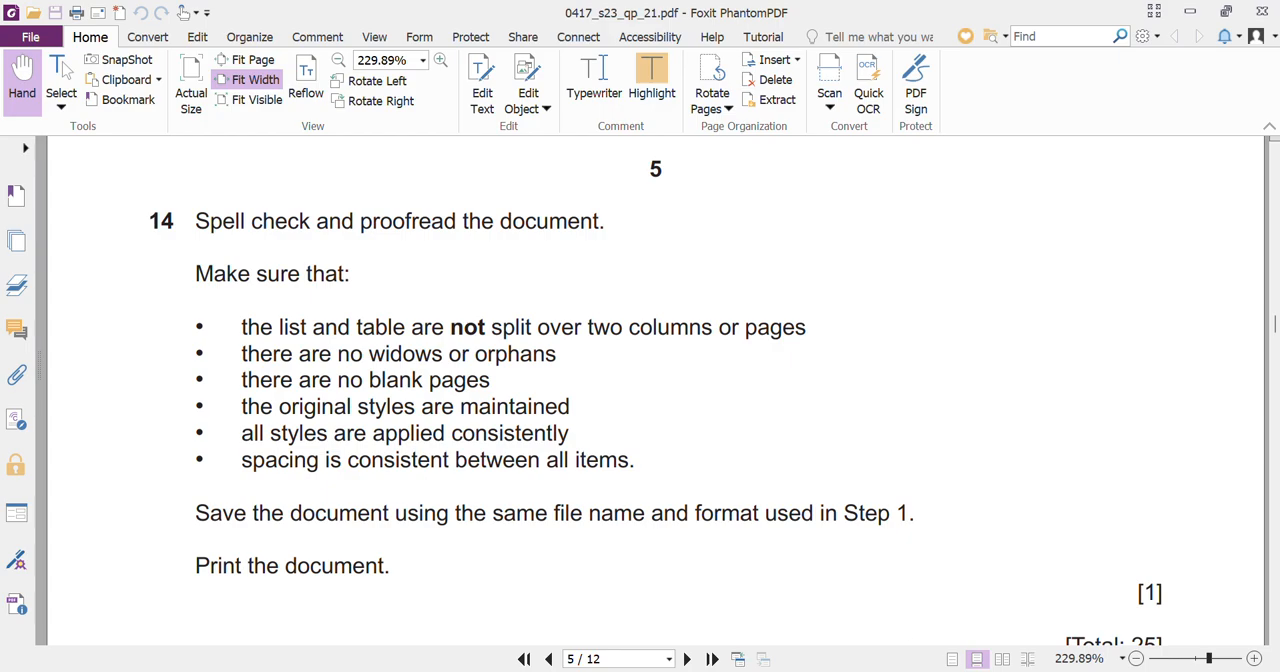
{"action": "mouse_move", "coordinate": [956, 671]}
{"action": "left_click", "coordinate": [1034, 626]}
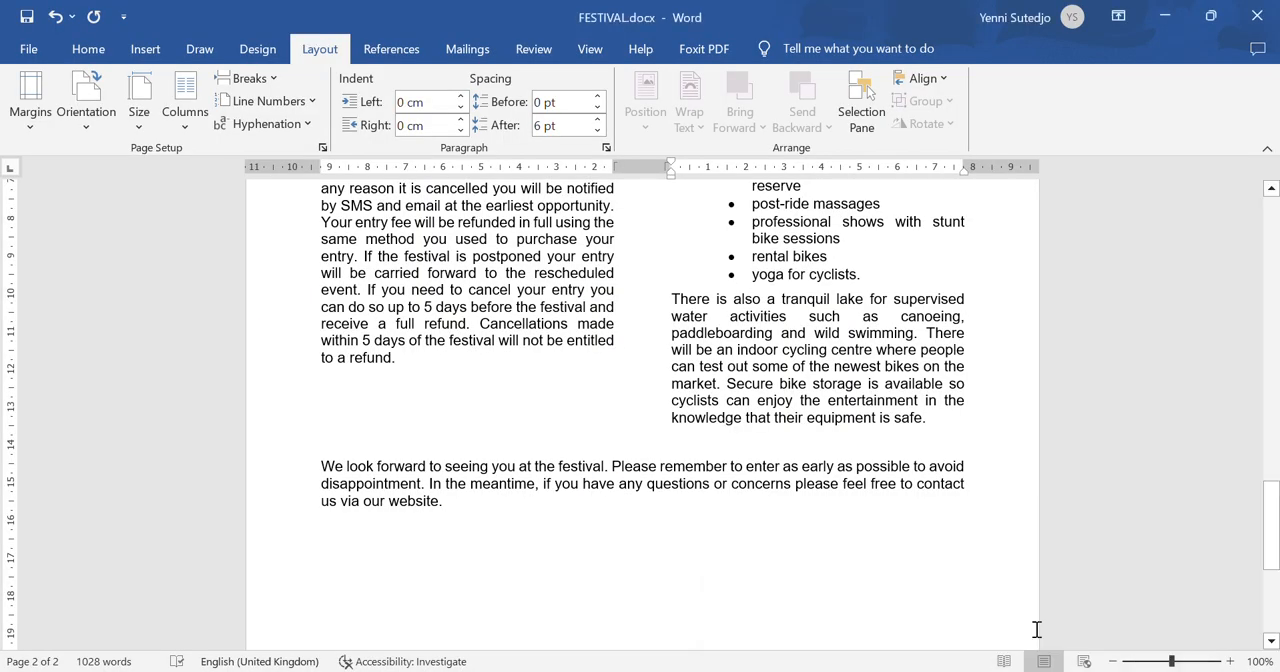
{"action": "left_click_drag", "start_coordinate": [1273, 555], "coordinate": [1273, 271]}
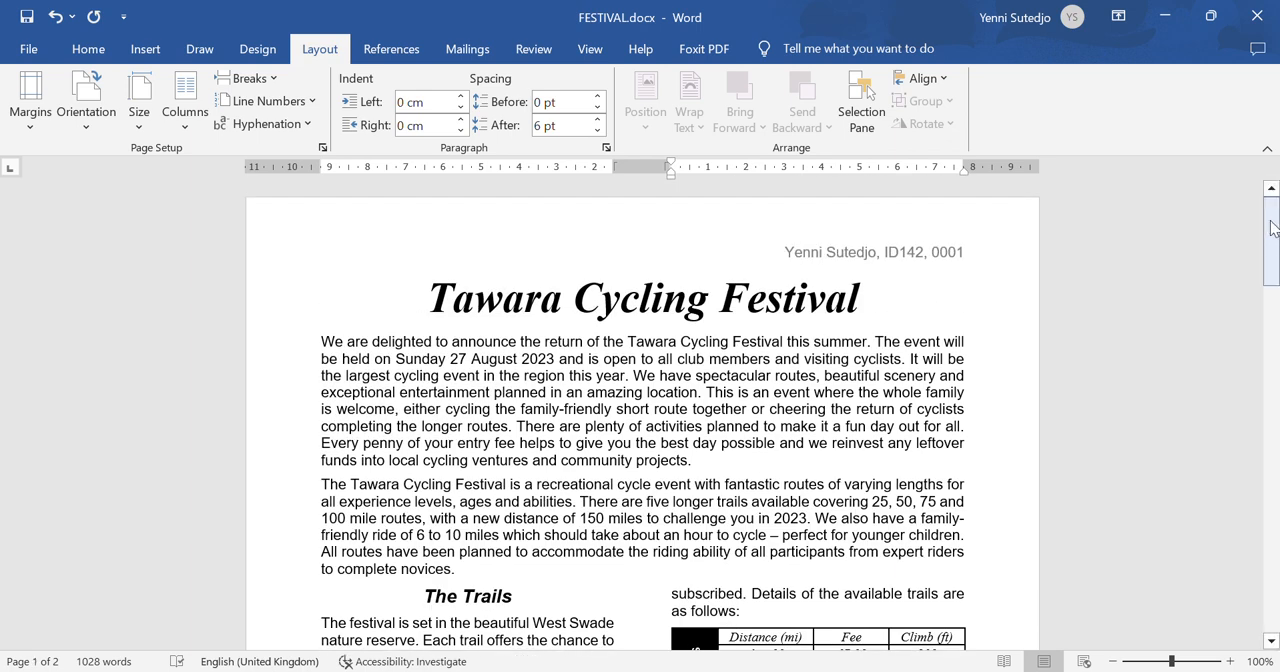
{"action": "mouse_move", "coordinate": [1273, 228]}
{"action": "left_mouse_down"}
{"action": "mouse_move", "coordinate": [1276, 440]}
{"action": "mouse_move", "coordinate": [1276, 246]}
{"action": "left_mouse_up"}
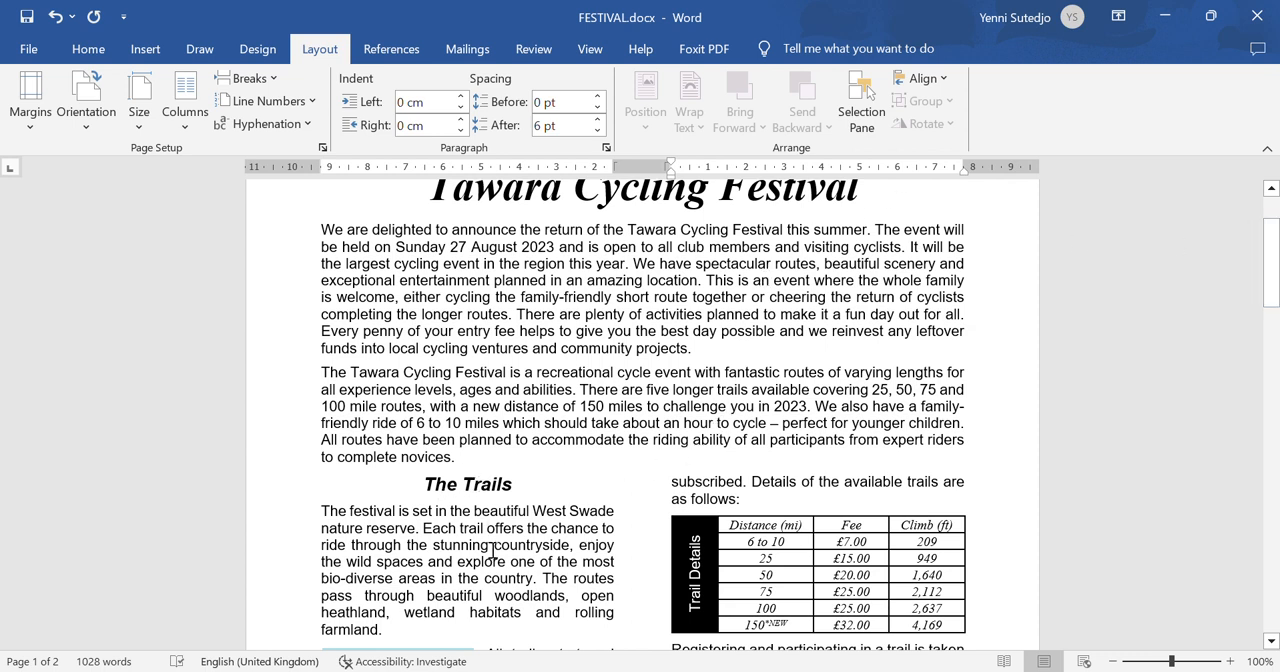
{"action": "left_click_drag", "start_coordinate": [1273, 275], "coordinate": [1278, 510]}
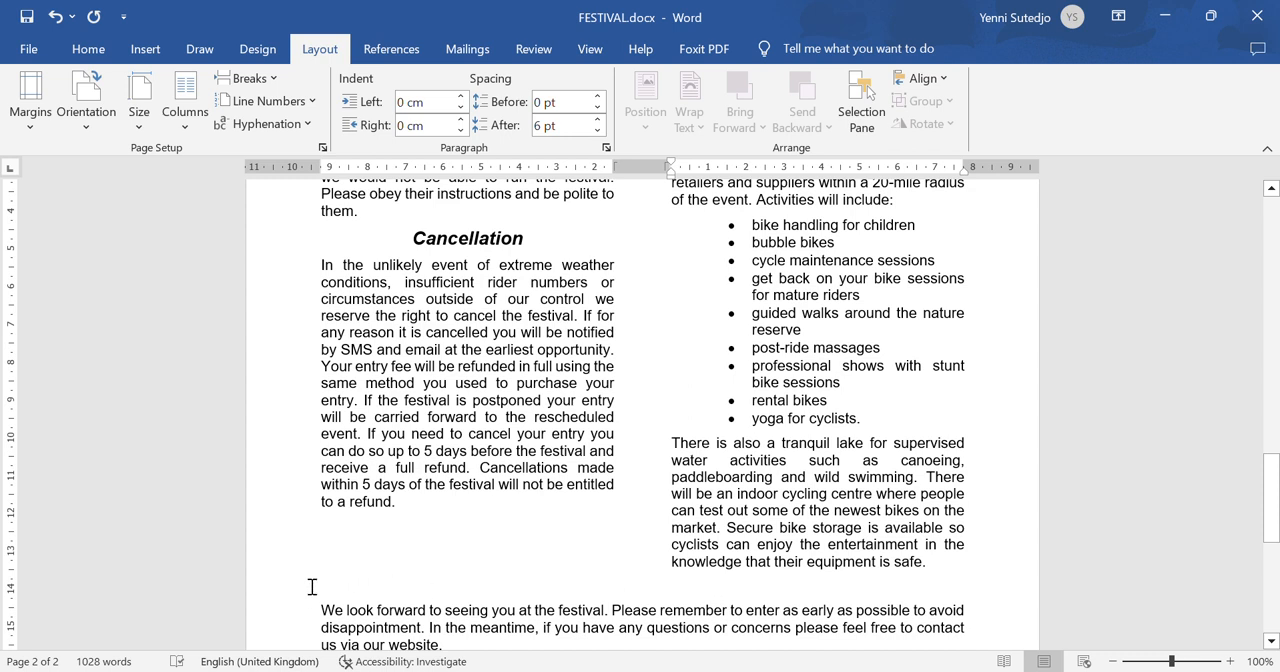
- Delete the empty paragraph above the closing "We look forward to seeing you" paragraph on page 2 and save the document
{"action": "left_click", "coordinate": [281, 595]}
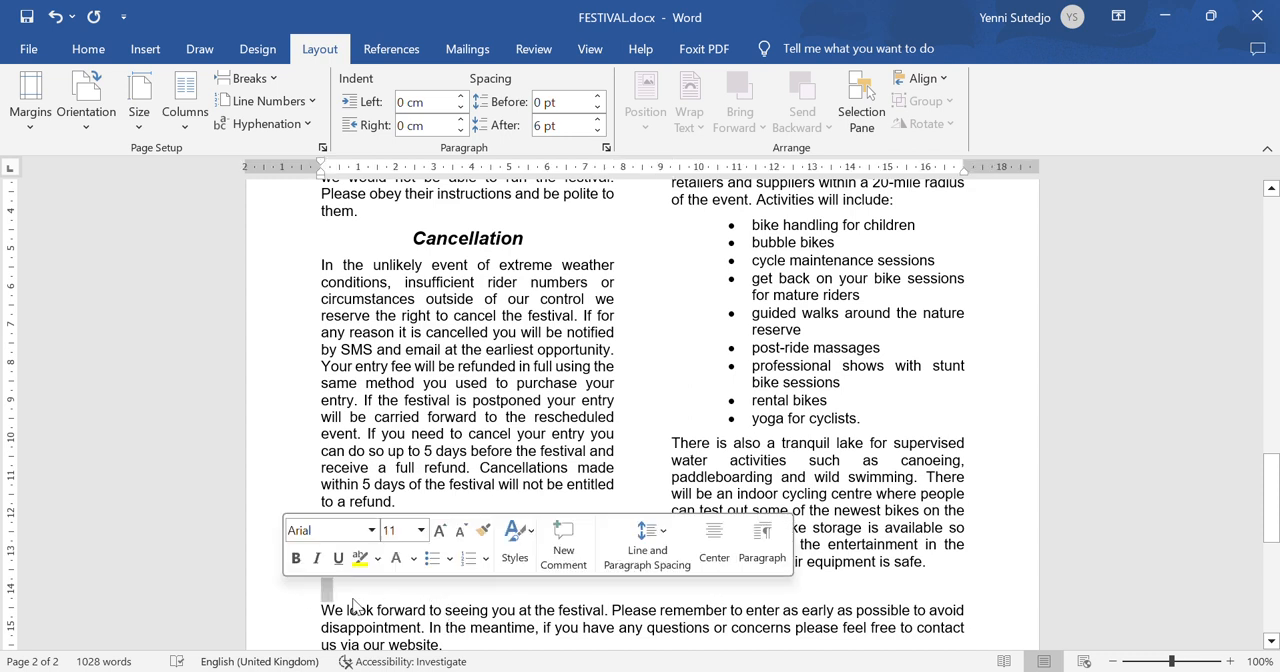
{"action": "key", "text": "Delete"}
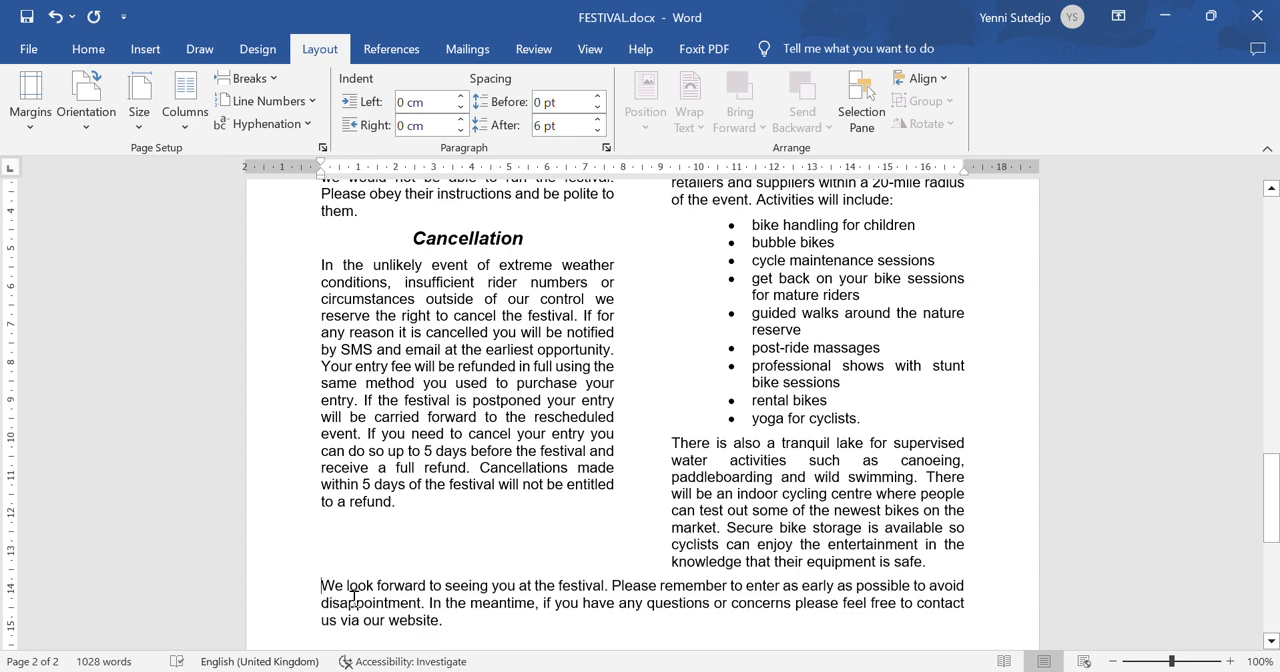
{"action": "left_click", "coordinate": [23, 24]}
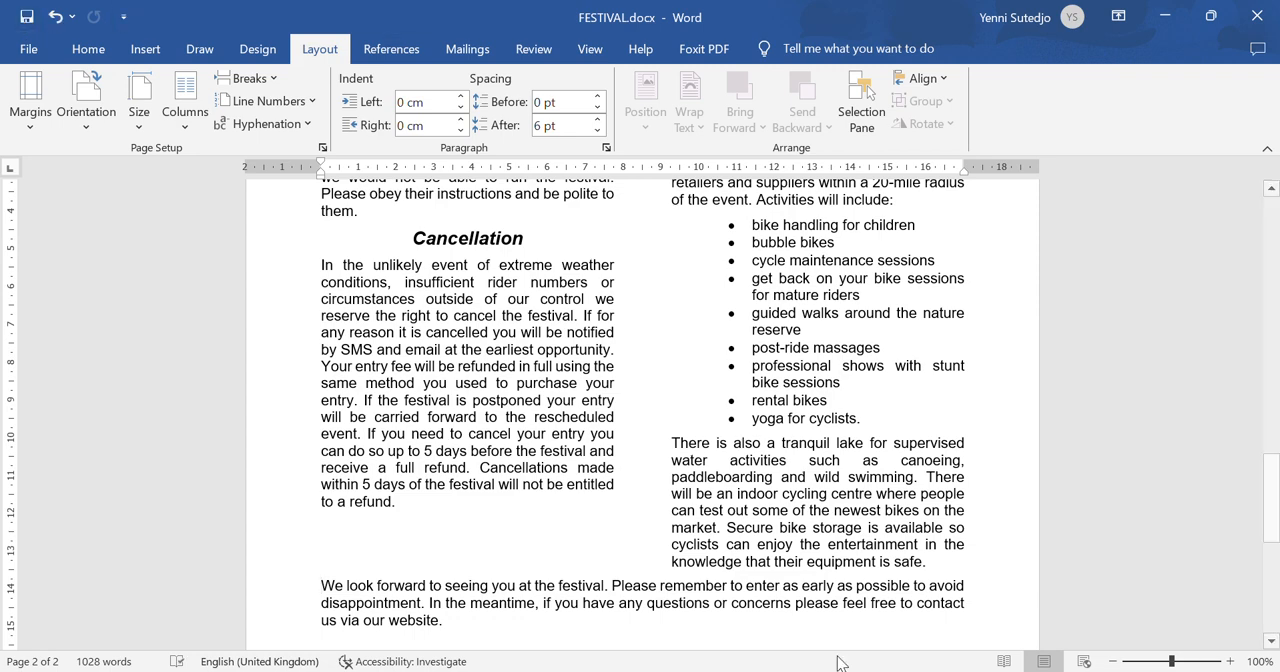
- Switch to Foxit PhantomPDF and read the rest of step 14, including its saving and printing instructions
{"action": "mouse_move", "coordinate": [867, 671]}
{"action": "left_click", "coordinate": [925, 671]}
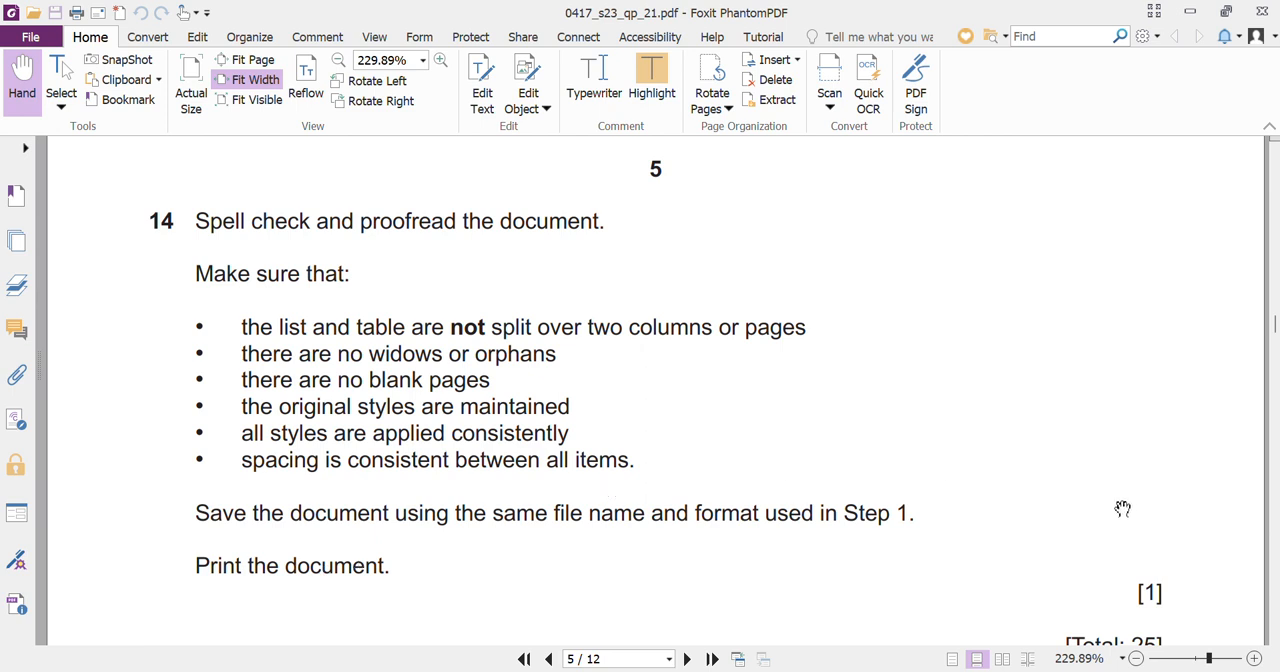
{"action": "scroll", "coordinate": [1122, 528], "scroll_direction": "down", "scroll_amount": 1}
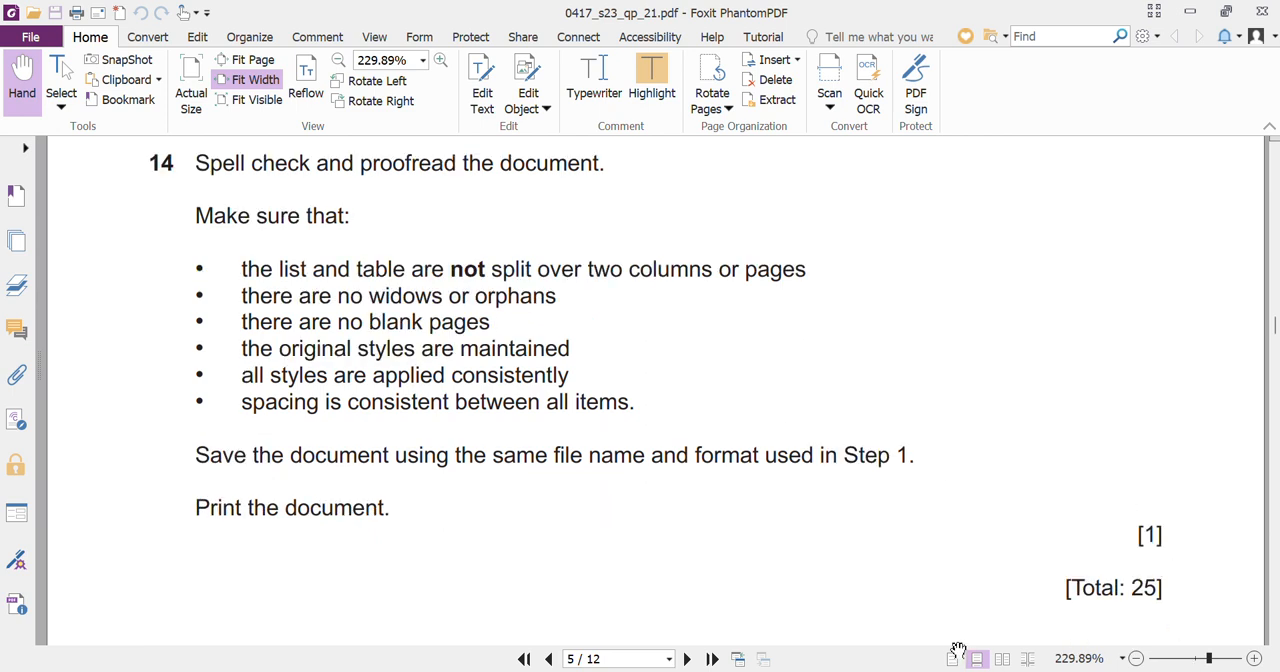
{"action": "mouse_move", "coordinate": [911, 670]}
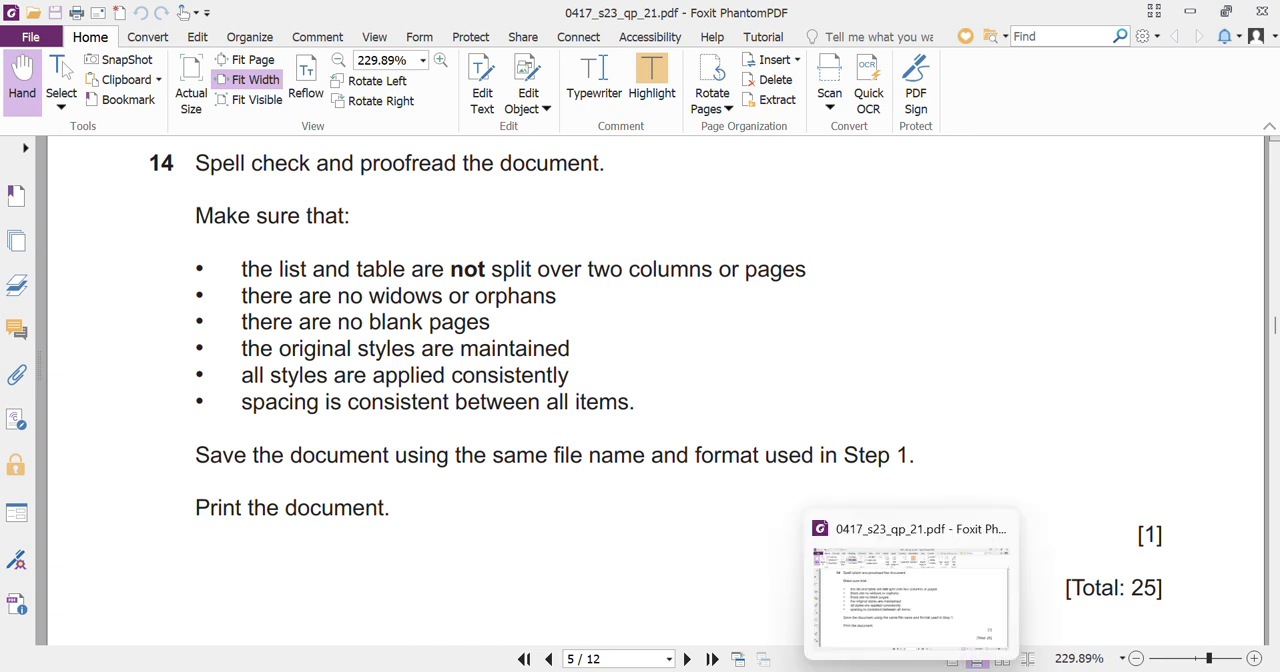